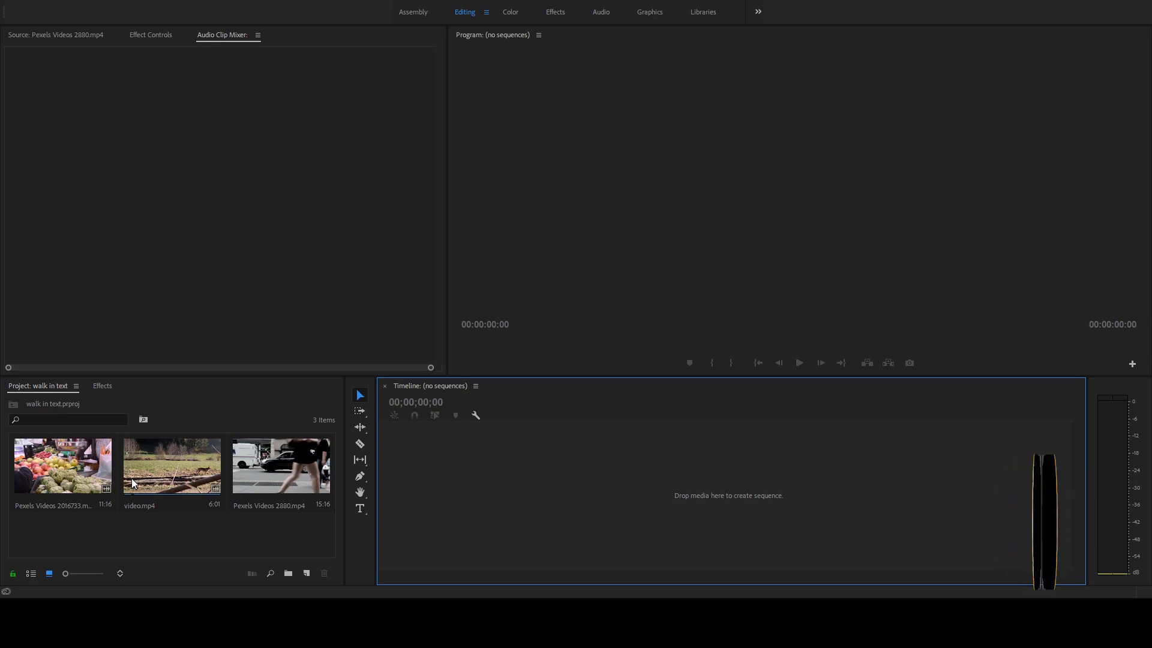
# Create a sequence by dropping Pexels Videos 2880.mp4 onto the empty Timeline
pyautogui.click(252, 540)
pyautogui.moveTo(297, 467); pyautogui.dragTo(394, 510)
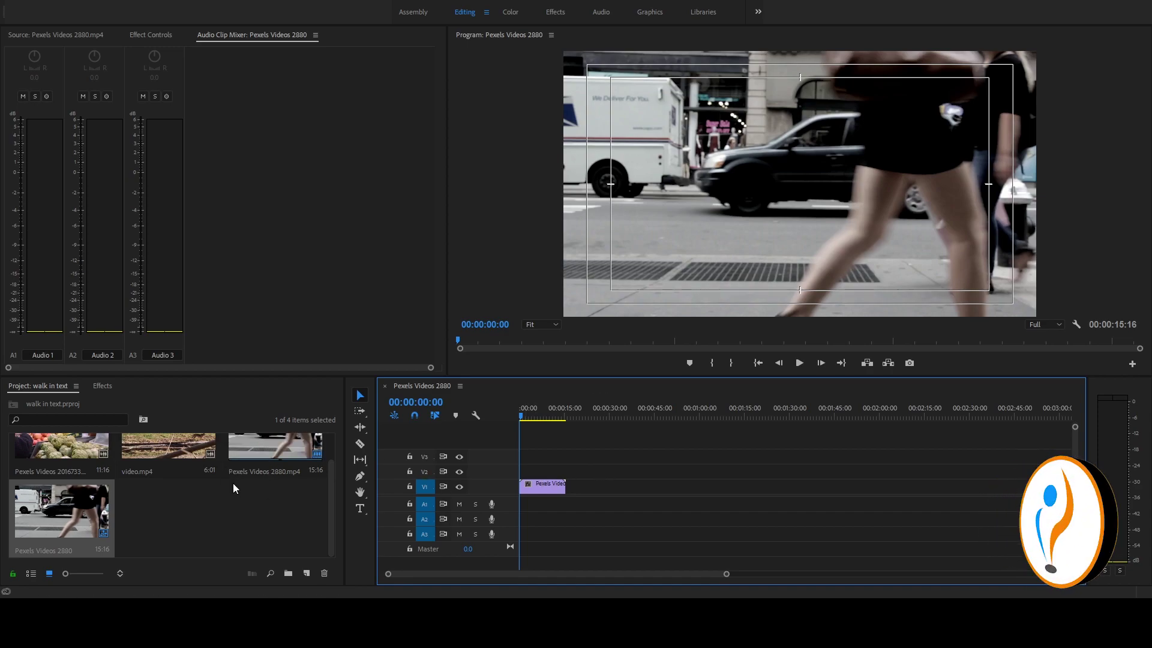
pyautogui.scroll(2, 279, 502)
# Place the fruit-market clip on track V2 above the walking-woman clip and zoom the timeline in
pyautogui.click(308, 574)
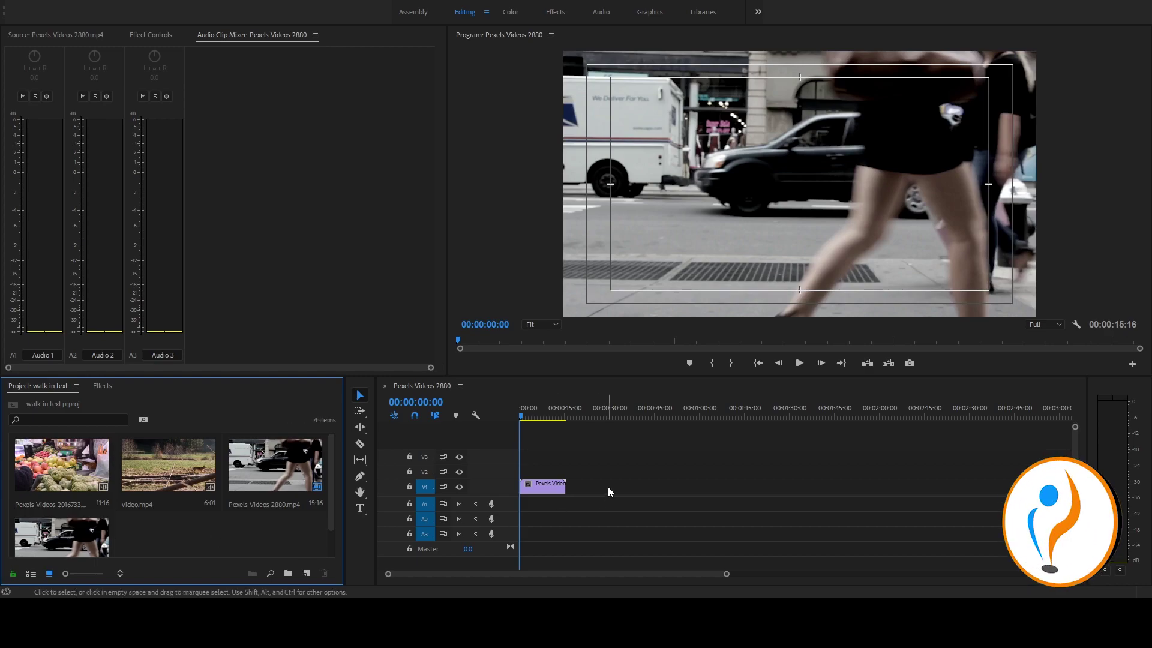
pyautogui.moveTo(36, 470)
pyautogui.mouseDown()
pyautogui.moveTo(586, 469)
pyautogui.moveTo(549, 470)
pyautogui.mouseUp()
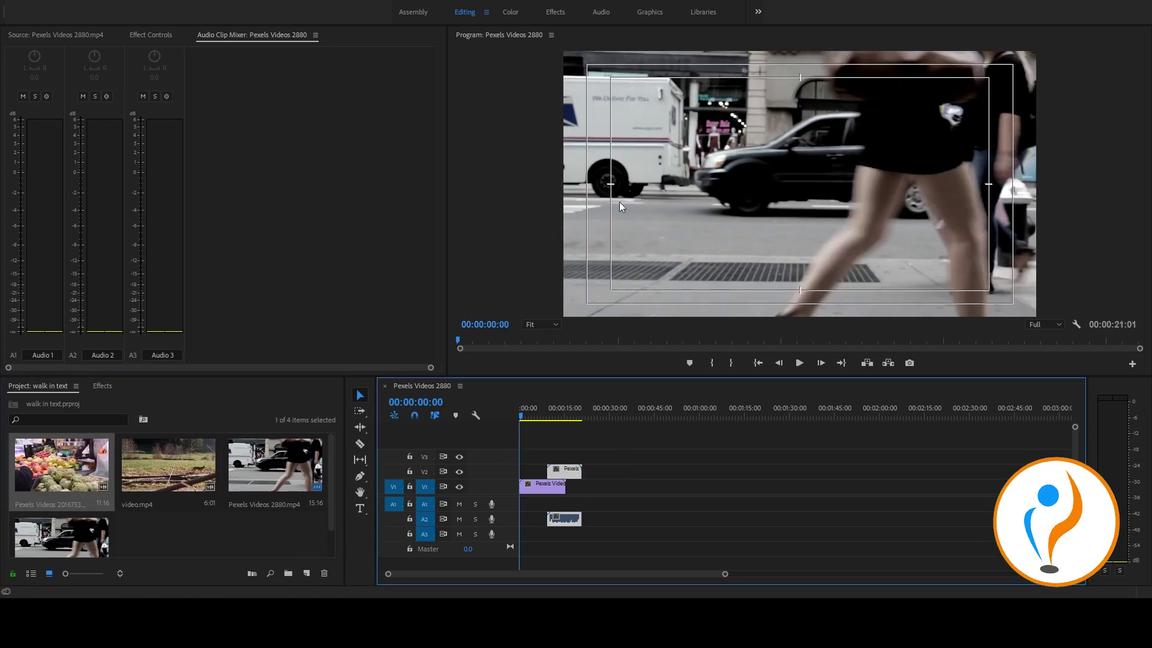
pyautogui.click(569, 520)
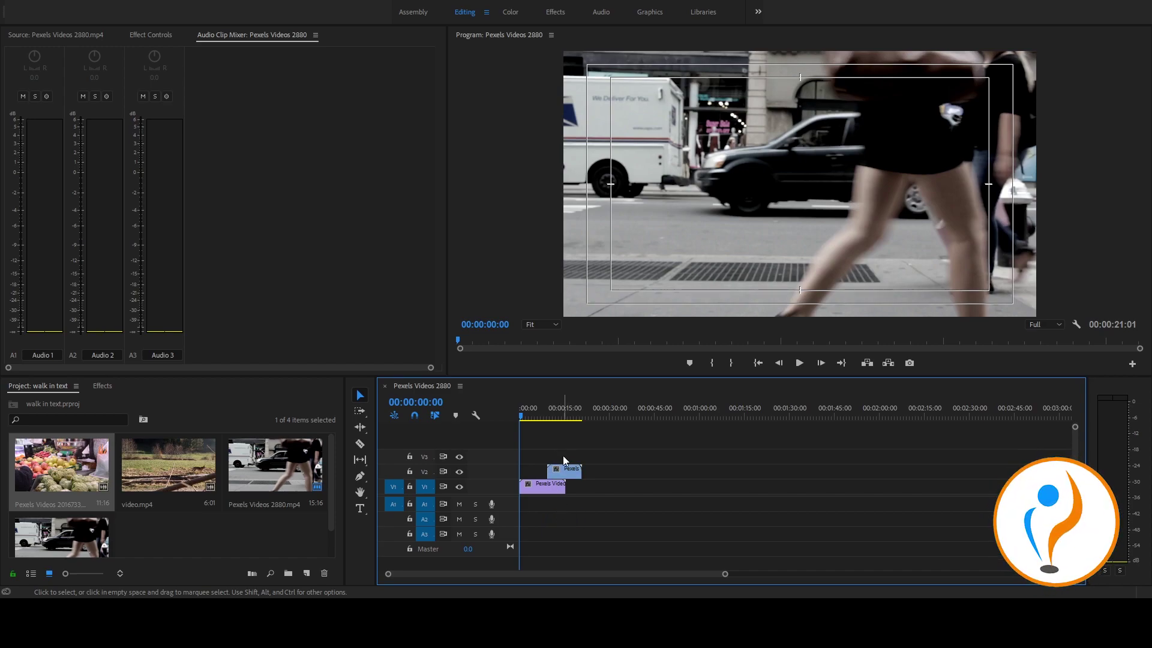
pyautogui.press('=')
pyautogui.press('=')
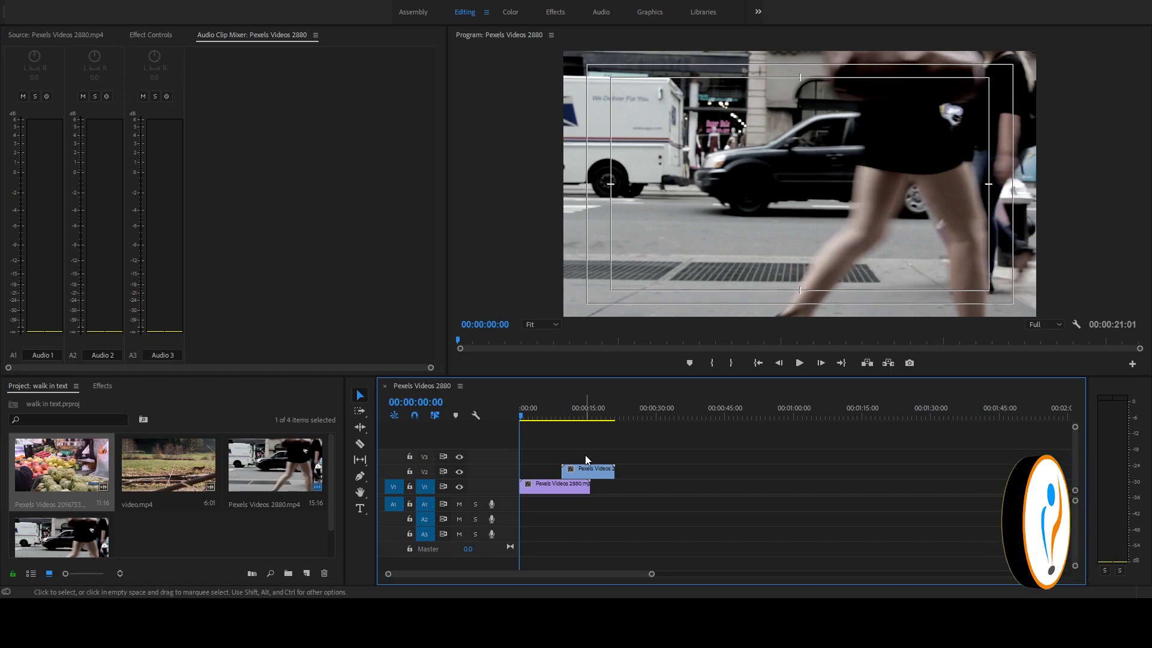
# Park the playhead at 00:00:05:13, zooming in on the time ruler to land on the exact frame
pyautogui.press('=')
pyautogui.press('=')
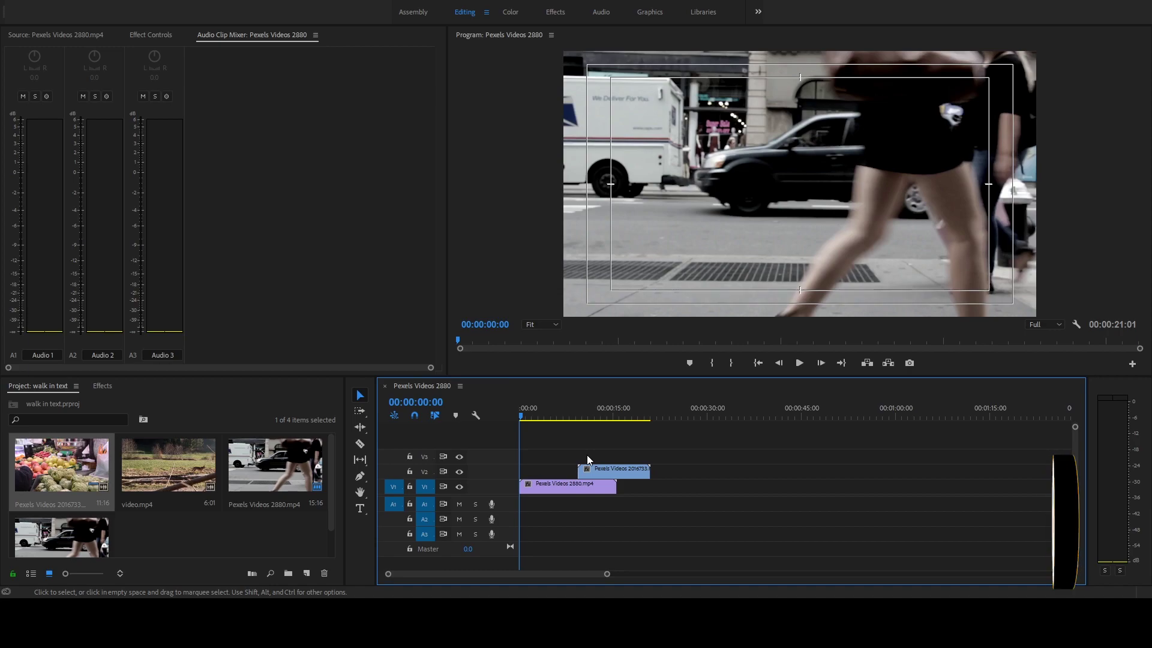
pyautogui.moveTo(522, 414); pyautogui.dragTo(555, 421)
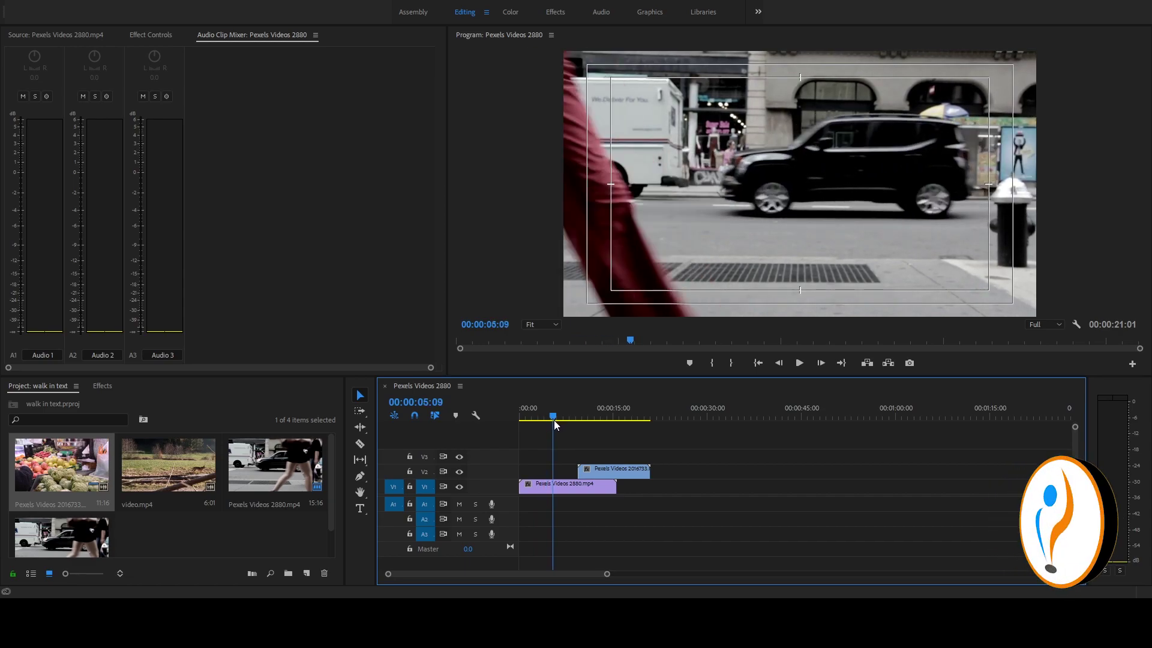
pyautogui.moveTo(555, 418); pyautogui.dragTo(556, 417)
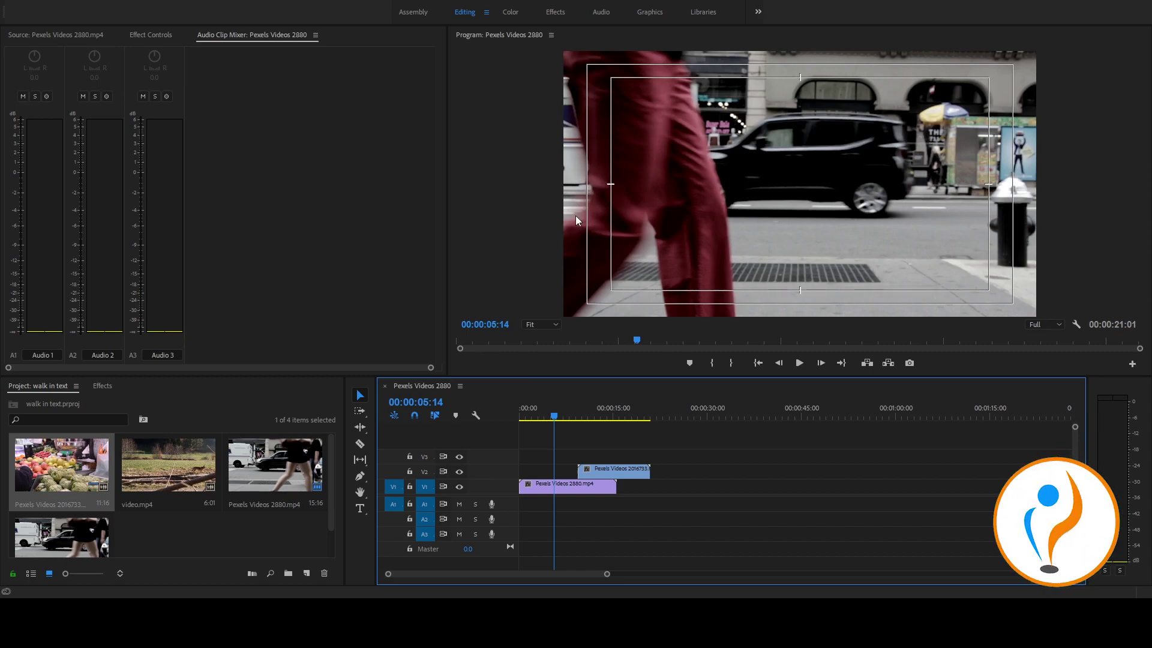
pyautogui.press('=')
pyautogui.press('=')
pyautogui.press('=')
pyautogui.press('=')
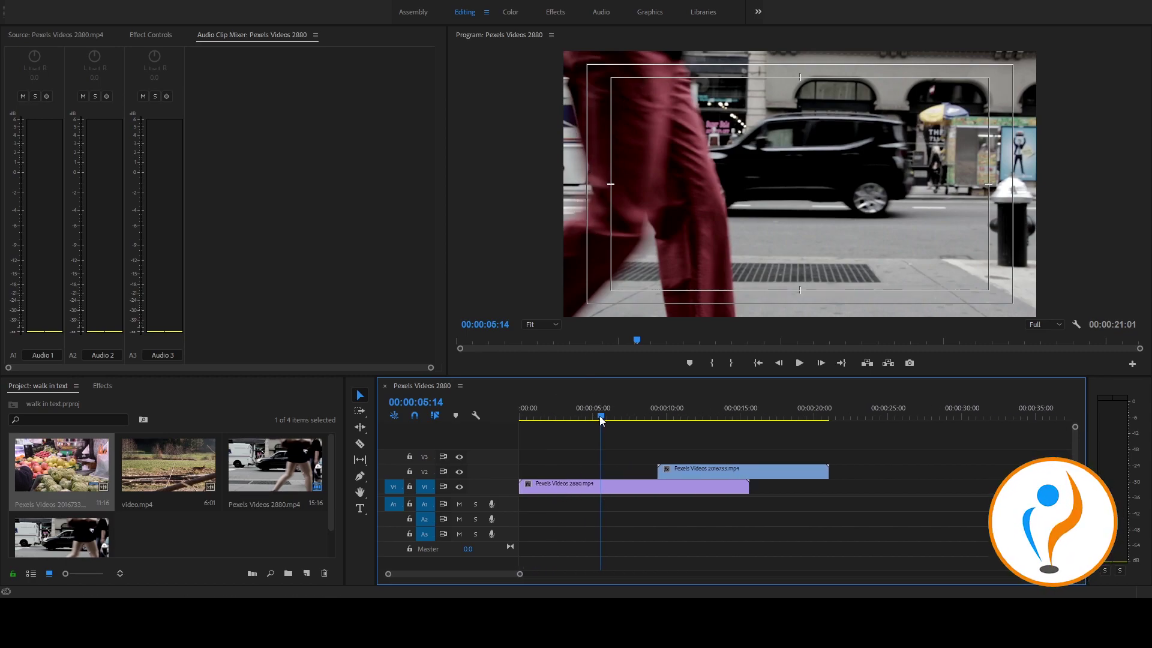
pyautogui.moveTo(601, 420); pyautogui.dragTo(601, 419)
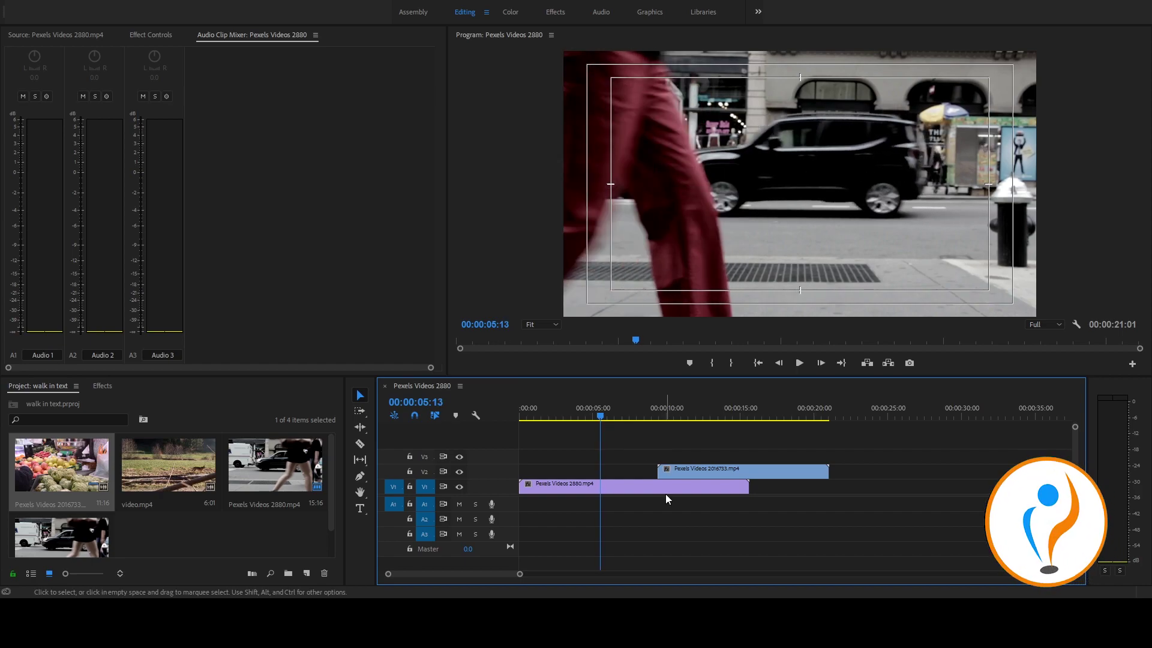
pyautogui.press('=')
pyautogui.press('=')
pyautogui.press('=')
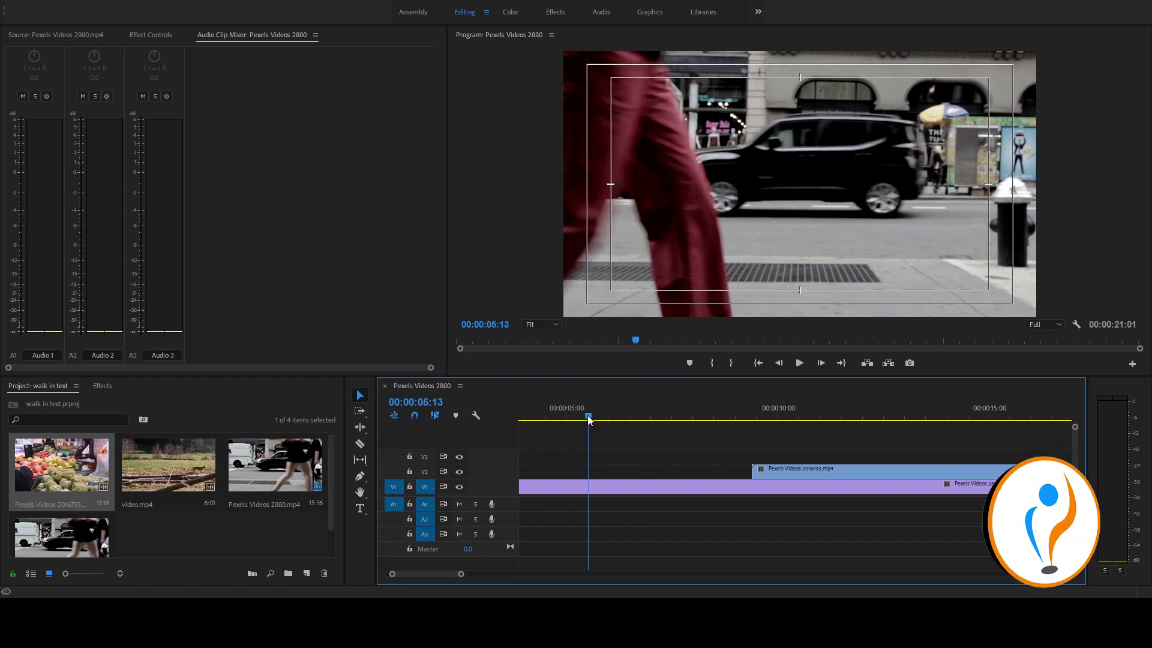
# Start the fruit-market clip at 05:13 and move the walking-woman clip up to V2 above it
pyautogui.click(775, 472)
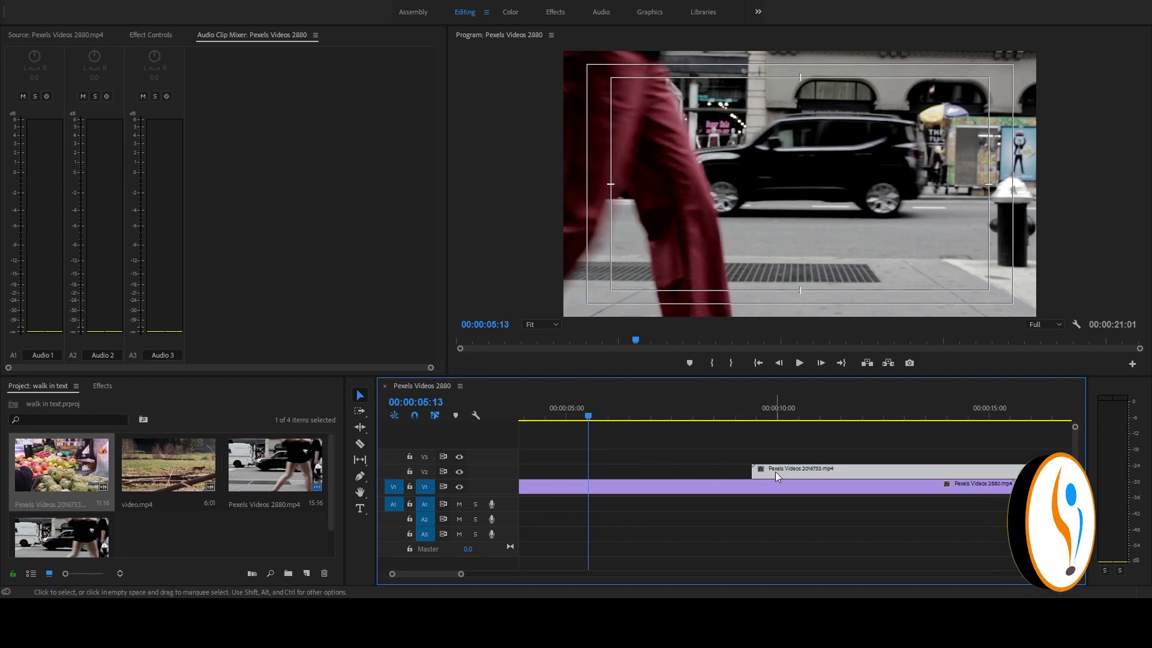
pyautogui.moveTo(775, 471)
pyautogui.mouseDown()
pyautogui.moveTo(616, 469)
pyautogui.moveTo(638, 517)
pyautogui.moveTo(643, 462)
pyautogui.mouseUp()
pyautogui.press('-')
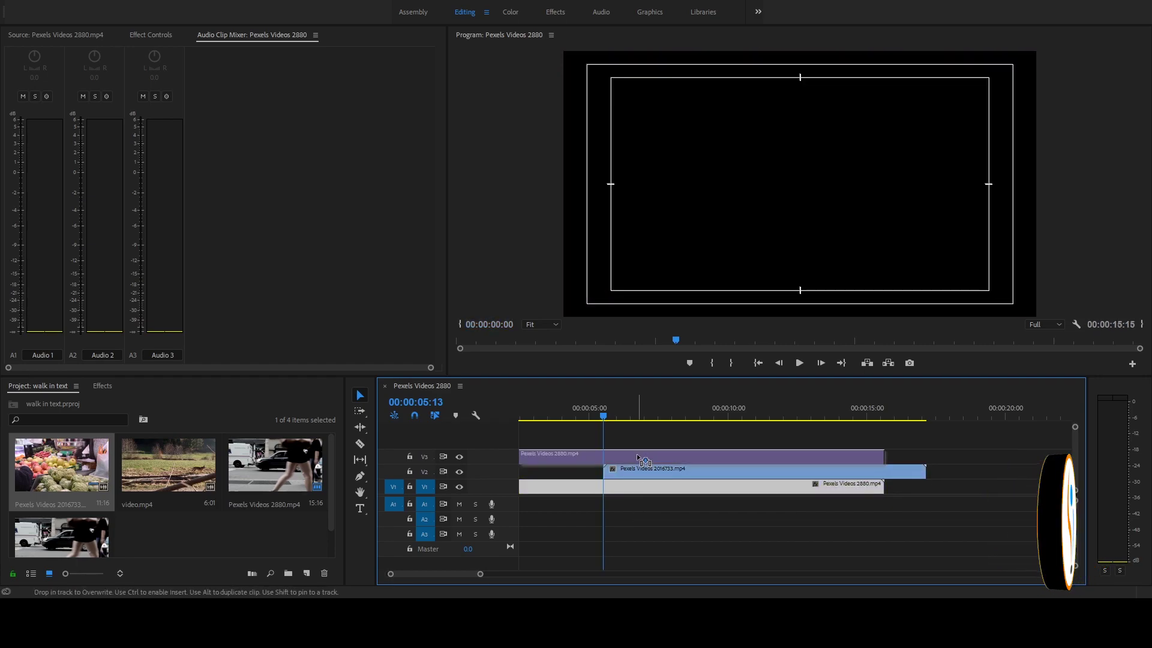
pyautogui.moveTo(637, 457); pyautogui.dragTo(636, 477)
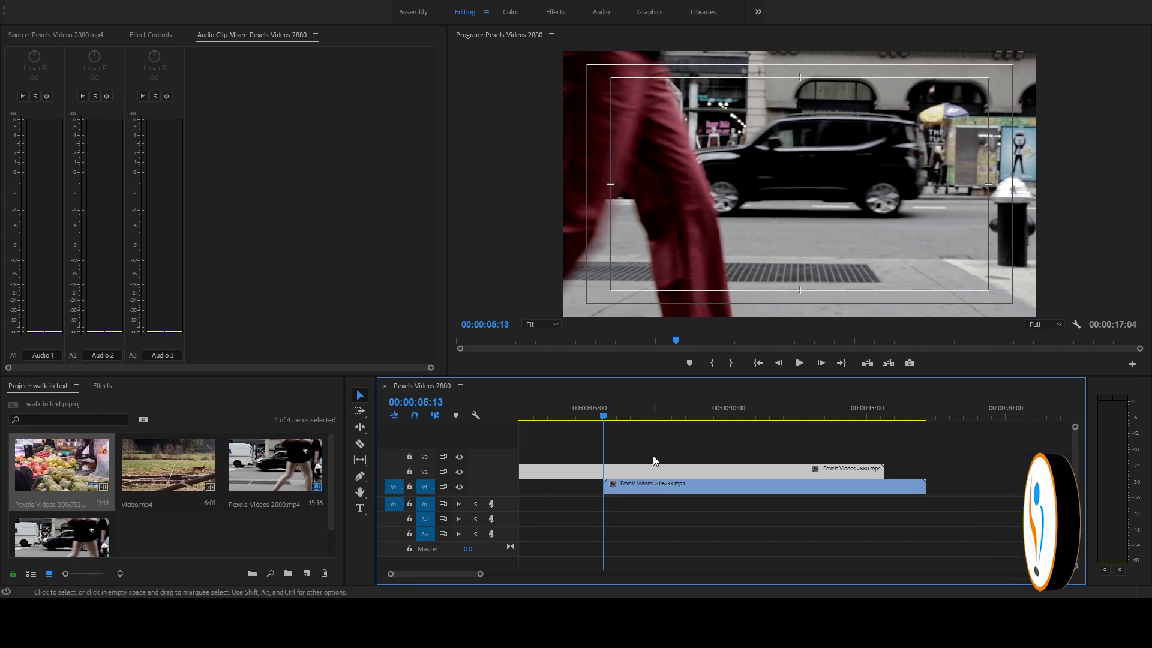
# Add a freehand pen mask to the V2 clip's Opacity in Effect Controls, at frame 05:14
pyautogui.click(641, 460)
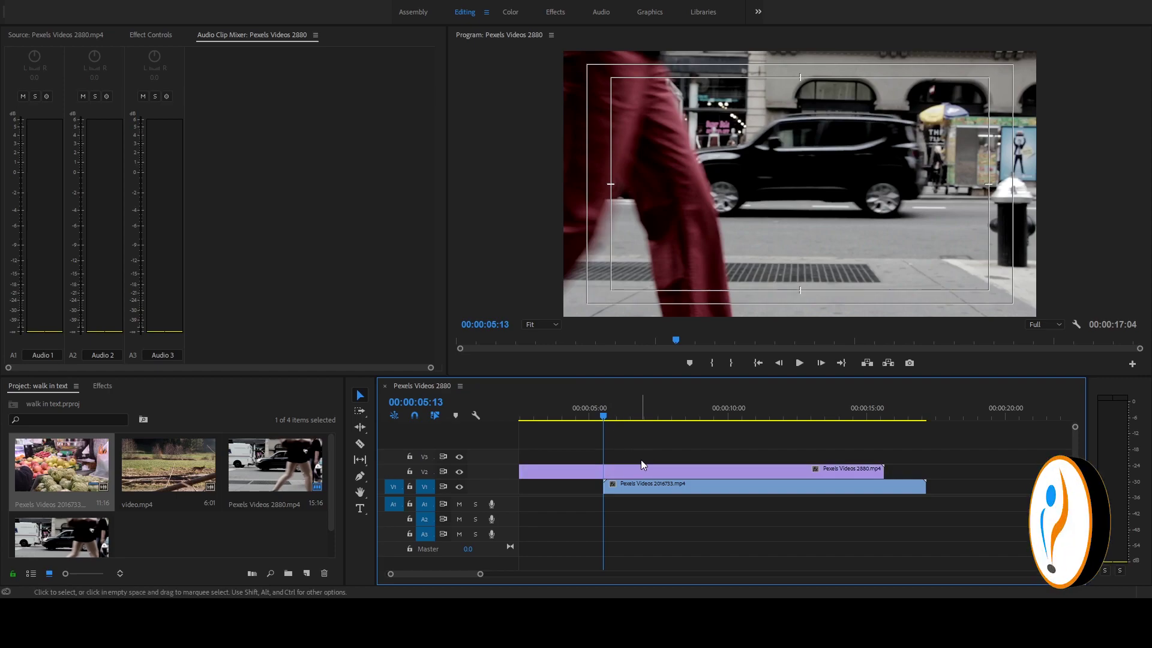
pyautogui.click(620, 472)
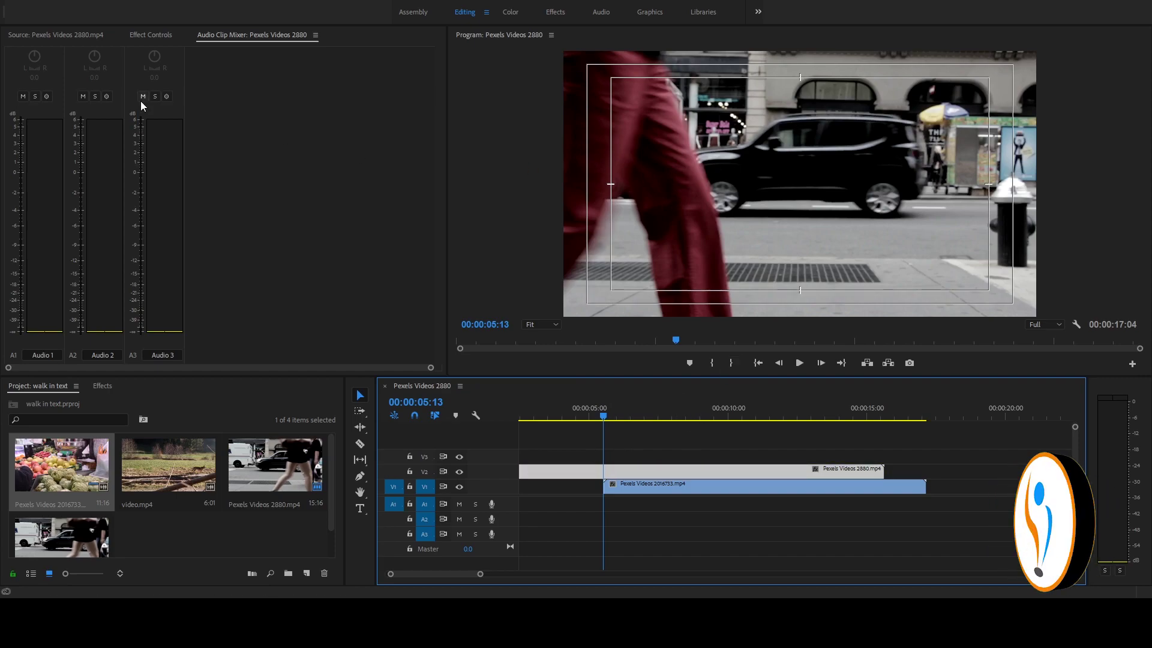
pyautogui.click(146, 37)
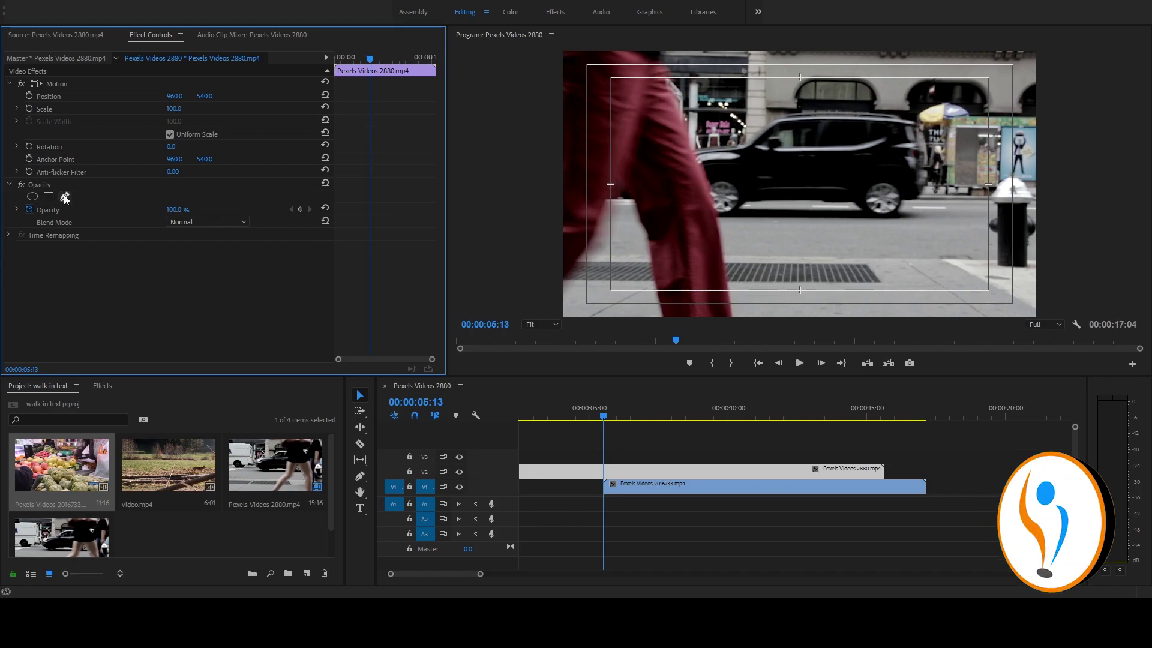
pyautogui.click(65, 197)
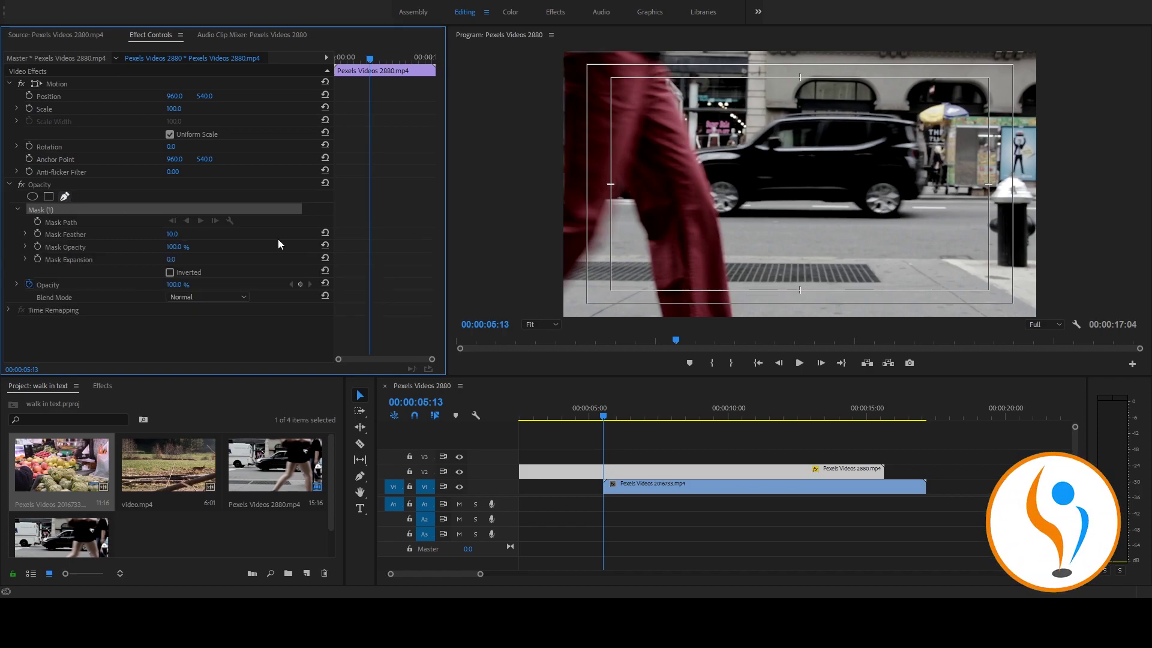
pyautogui.click(604, 419)
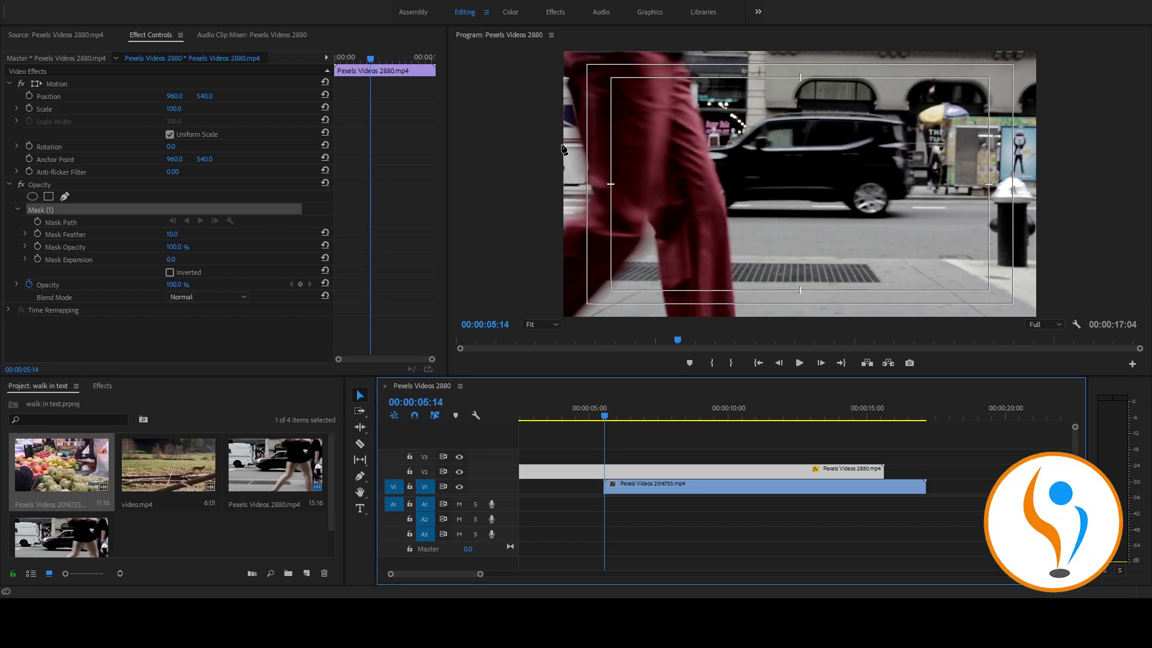
# Draw a closed mask along the frame's left edge, ending back at the first point
pyautogui.click(562, 75)
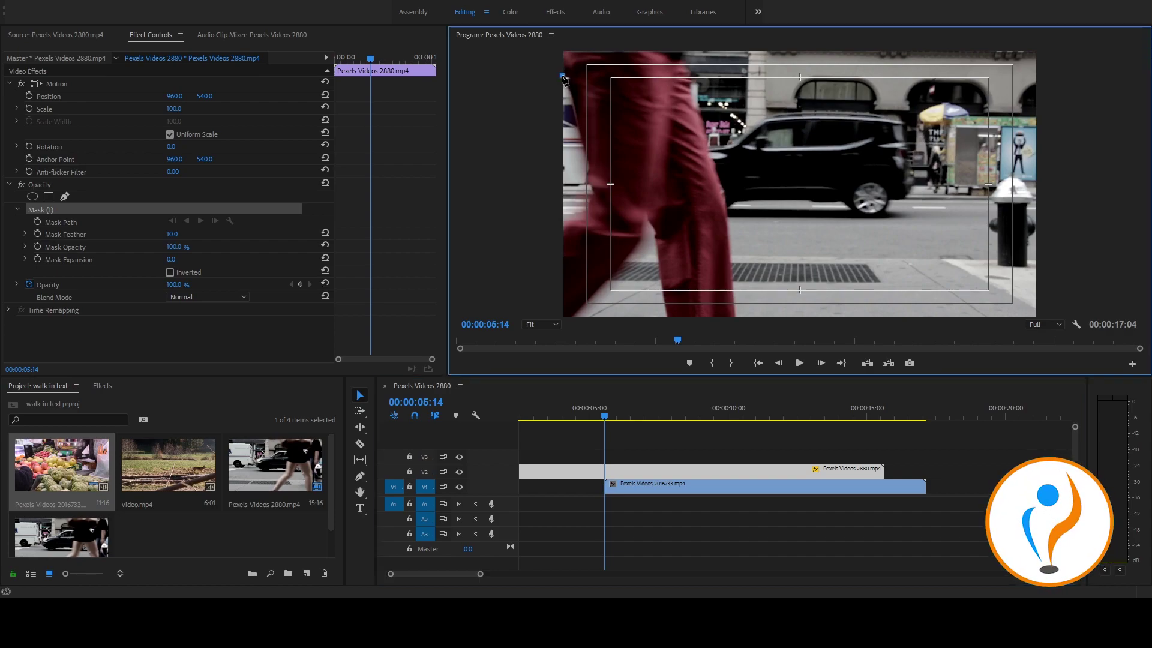
pyautogui.click(573, 96)
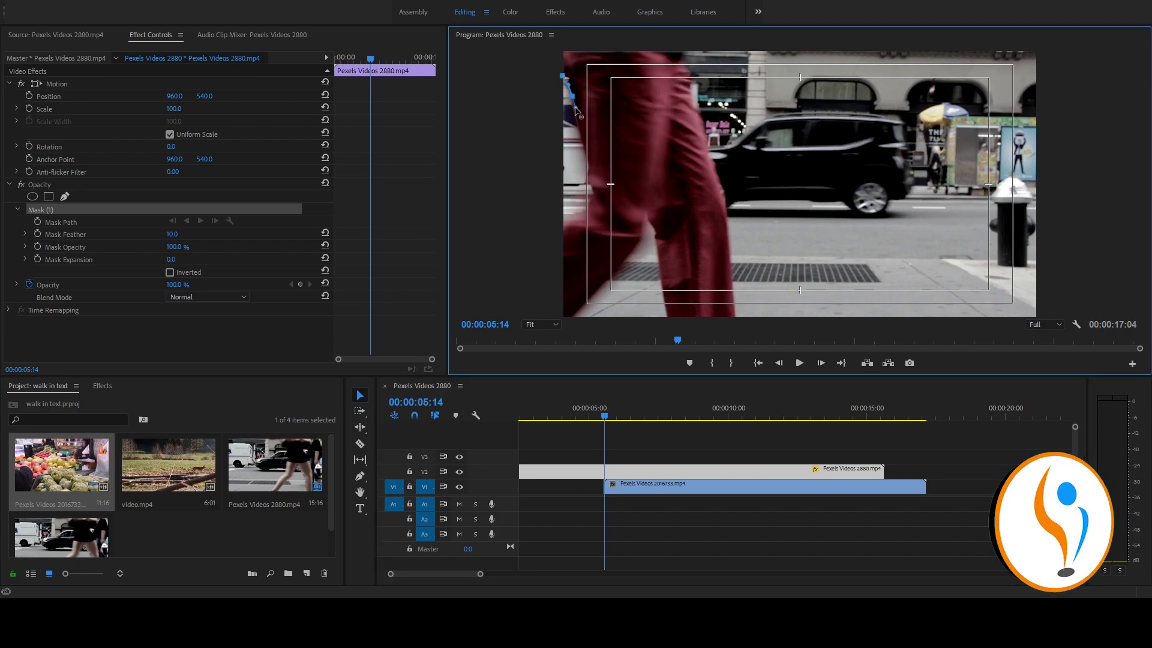
pyautogui.click(578, 130)
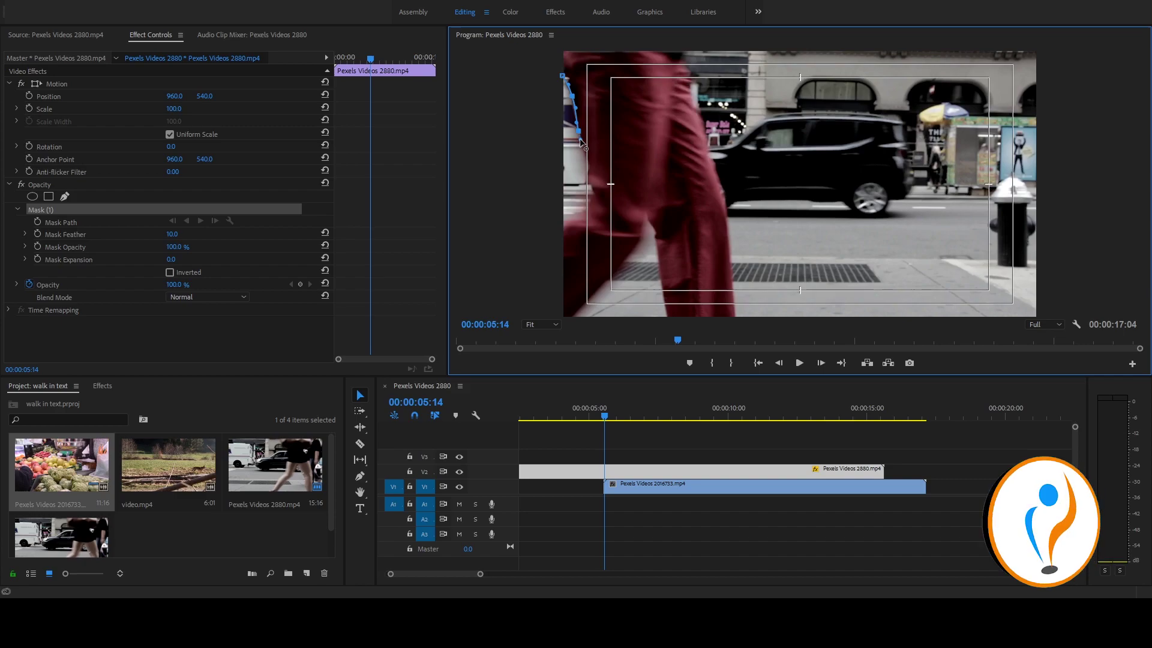
pyautogui.click(588, 174)
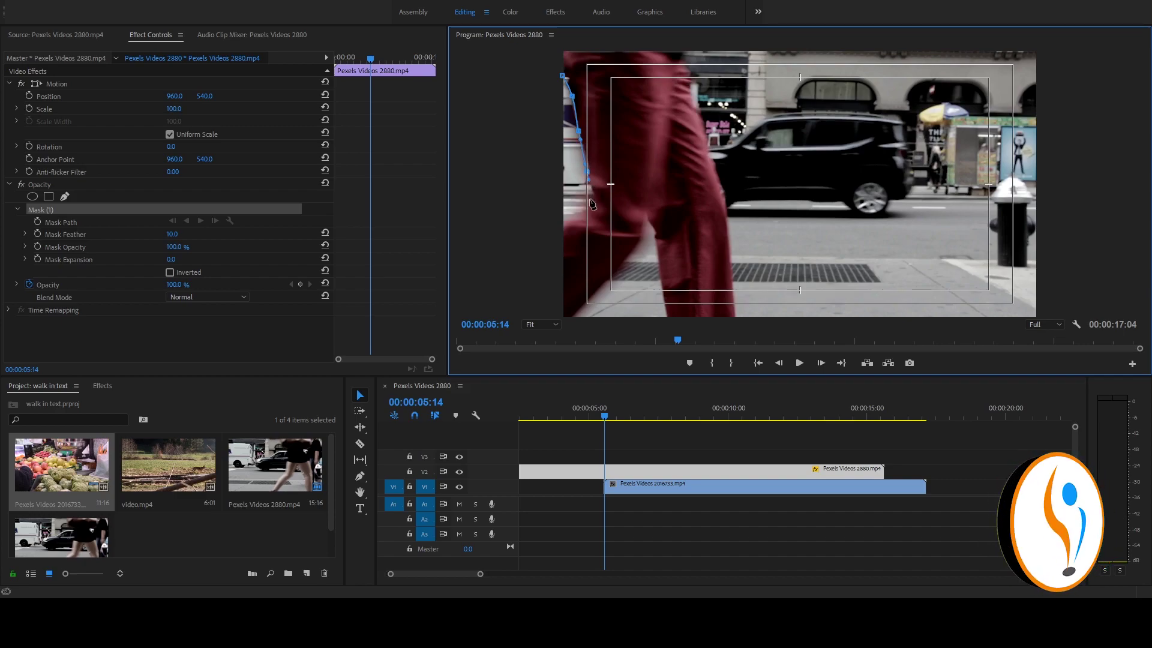
pyautogui.moveTo(590, 201); pyautogui.dragTo(549, 227)
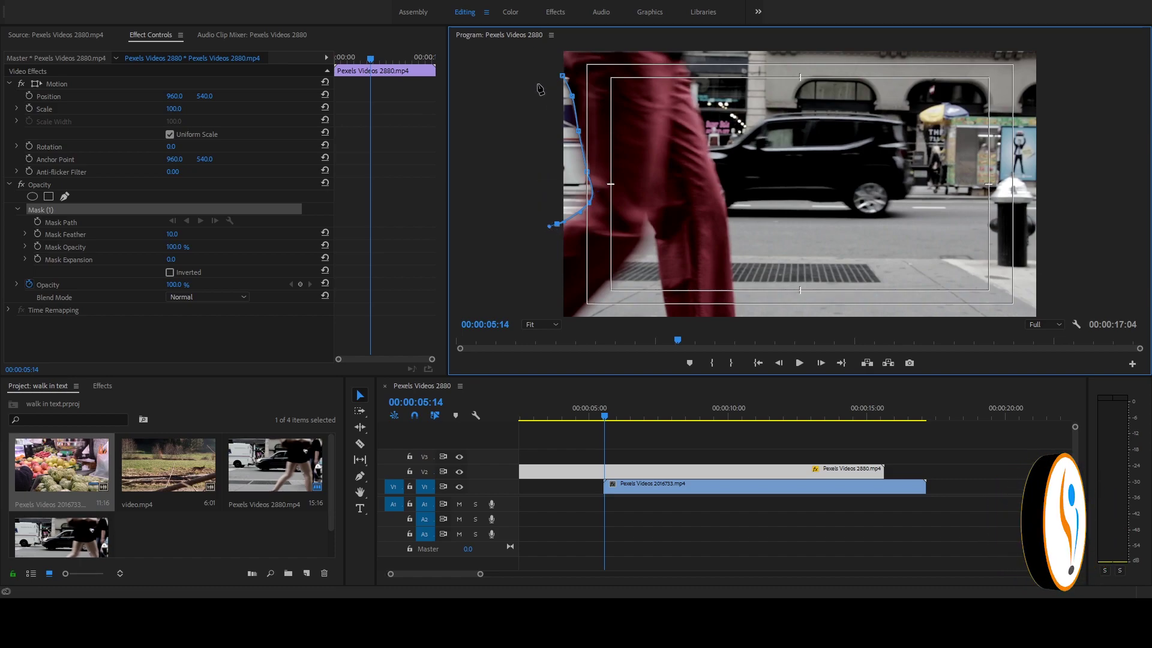
pyautogui.click(538, 183)
pyautogui.click(534, 114)
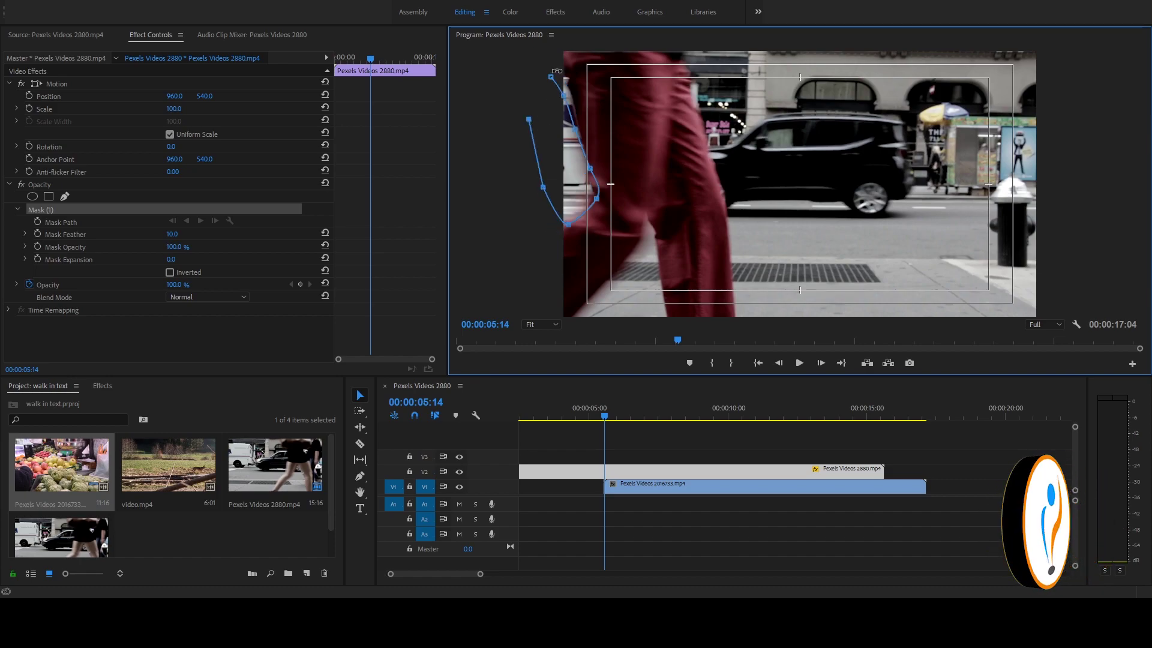
pyautogui.click(543, 82)
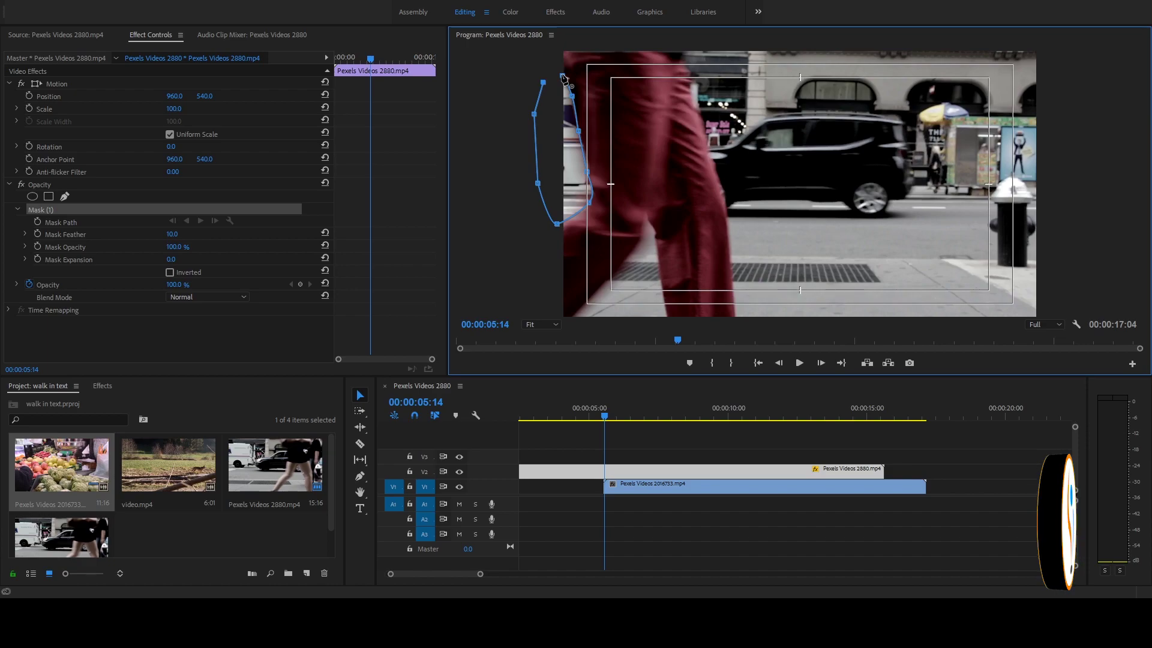
pyautogui.click(562, 76)
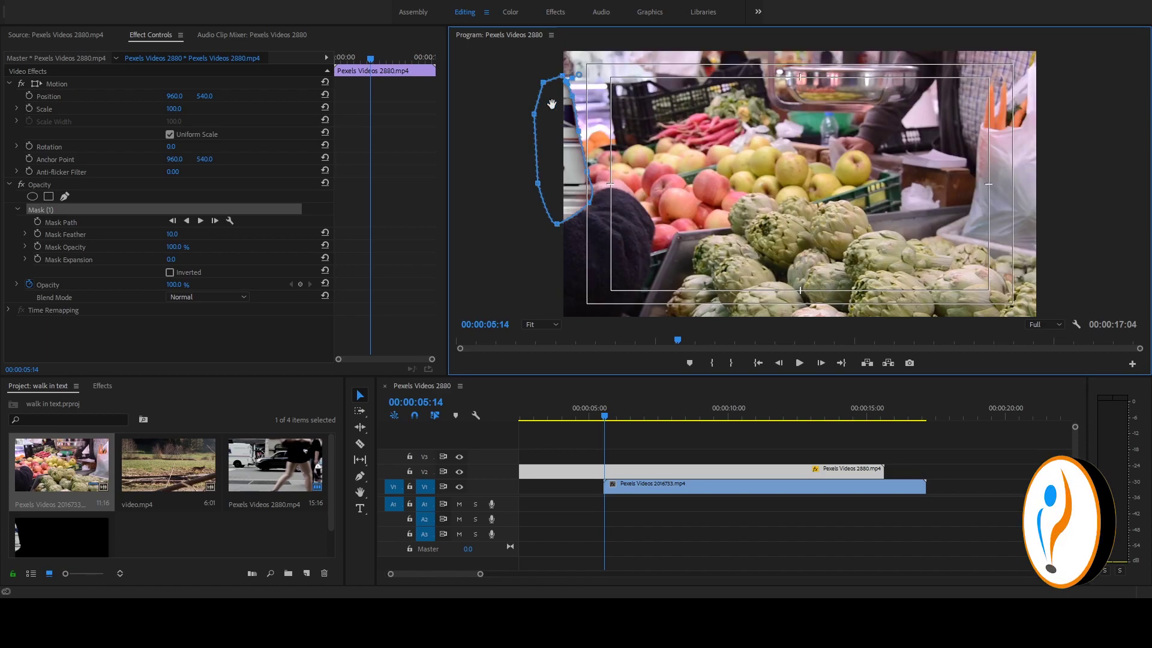
# Invert the mask and reshape it at frame 05:15 to follow the woman
pyautogui.click(170, 272)
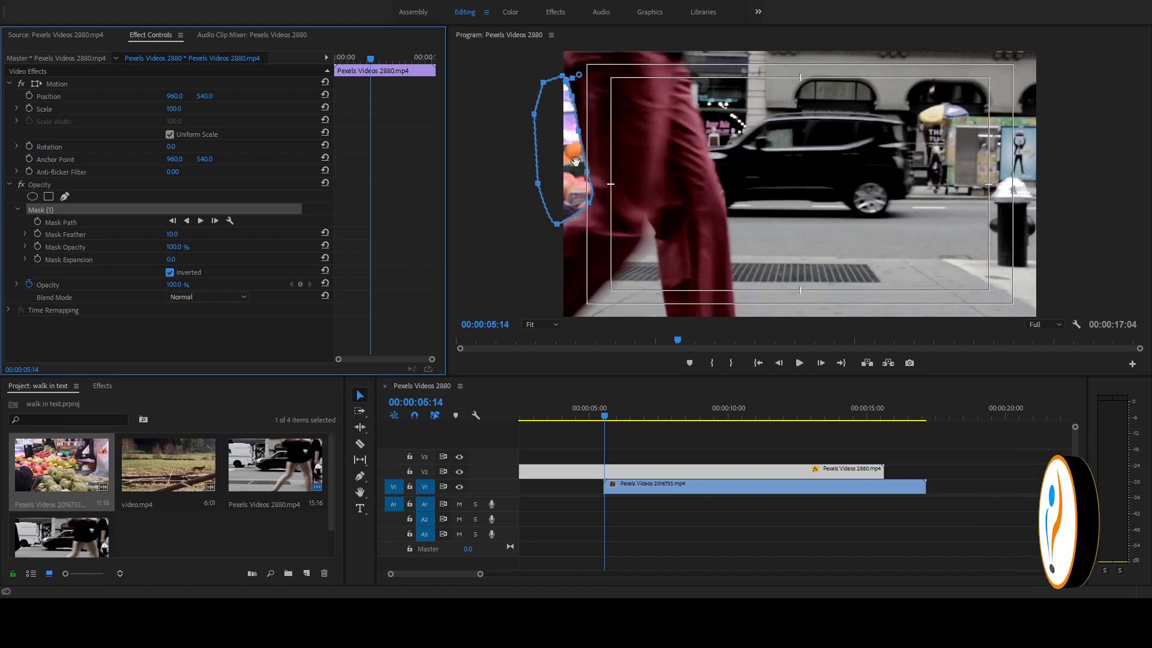
pyautogui.click(215, 222)
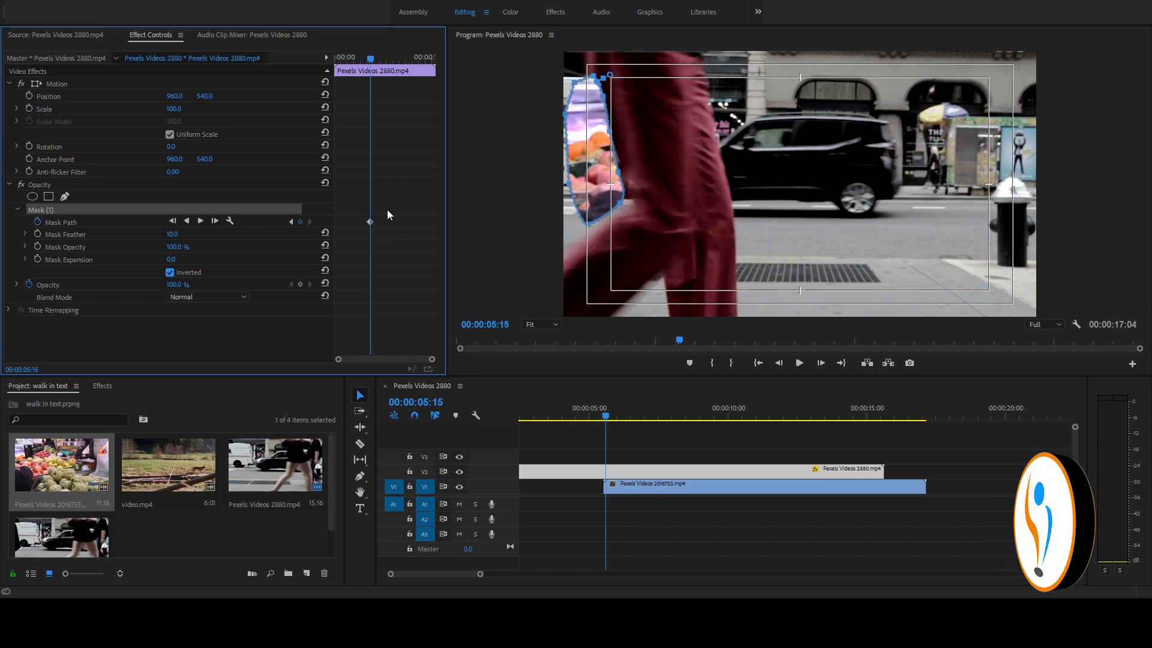
pyautogui.moveTo(594, 78)
pyautogui.mouseDown()
pyautogui.moveTo(590, 55)
pyautogui.moveTo(555, 75)
pyautogui.mouseUp()
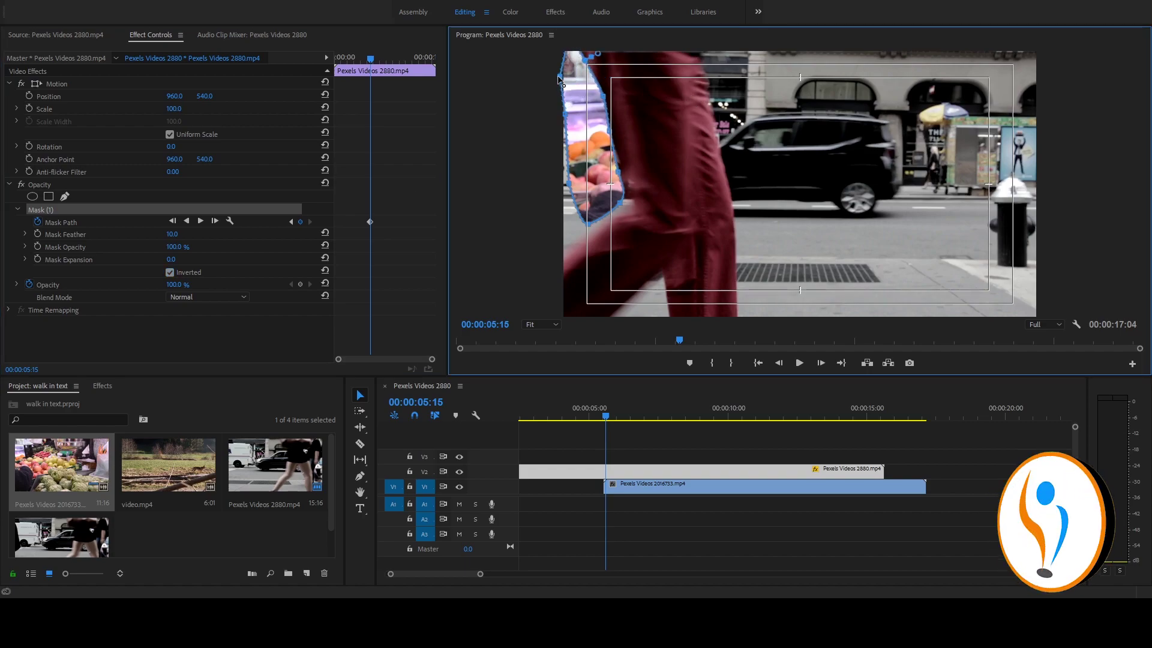
pyautogui.moveTo(566, 114); pyautogui.dragTo(548, 119)
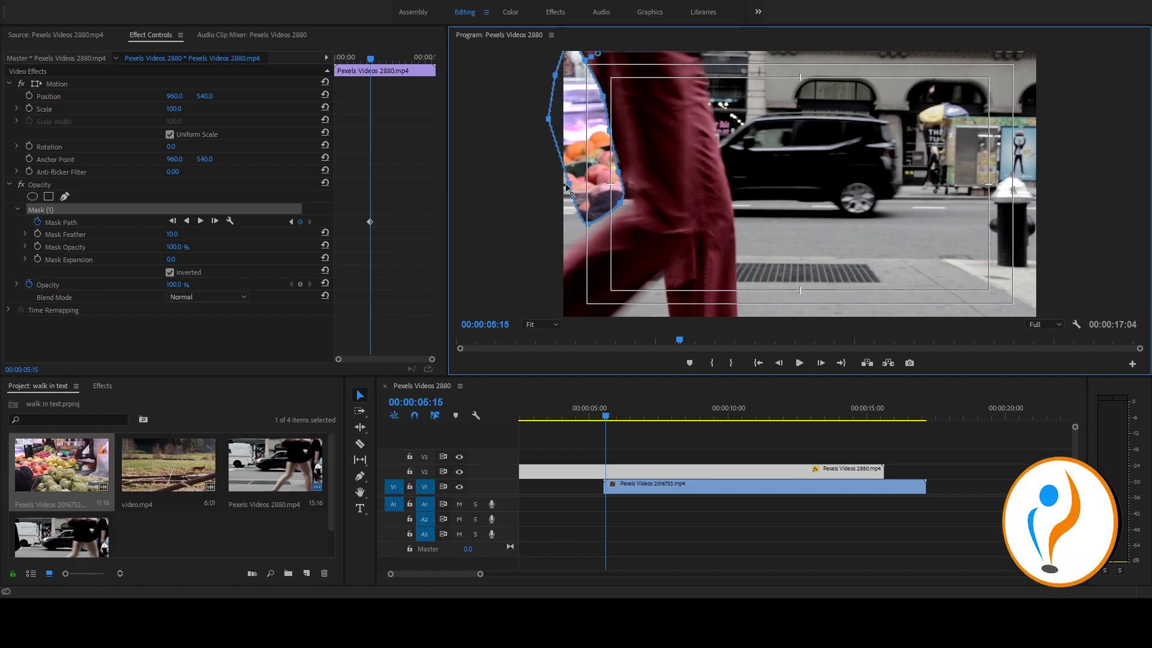
pyautogui.moveTo(569, 190); pyautogui.dragTo(545, 212)
pyautogui.moveTo(587, 223); pyautogui.dragTo(542, 272)
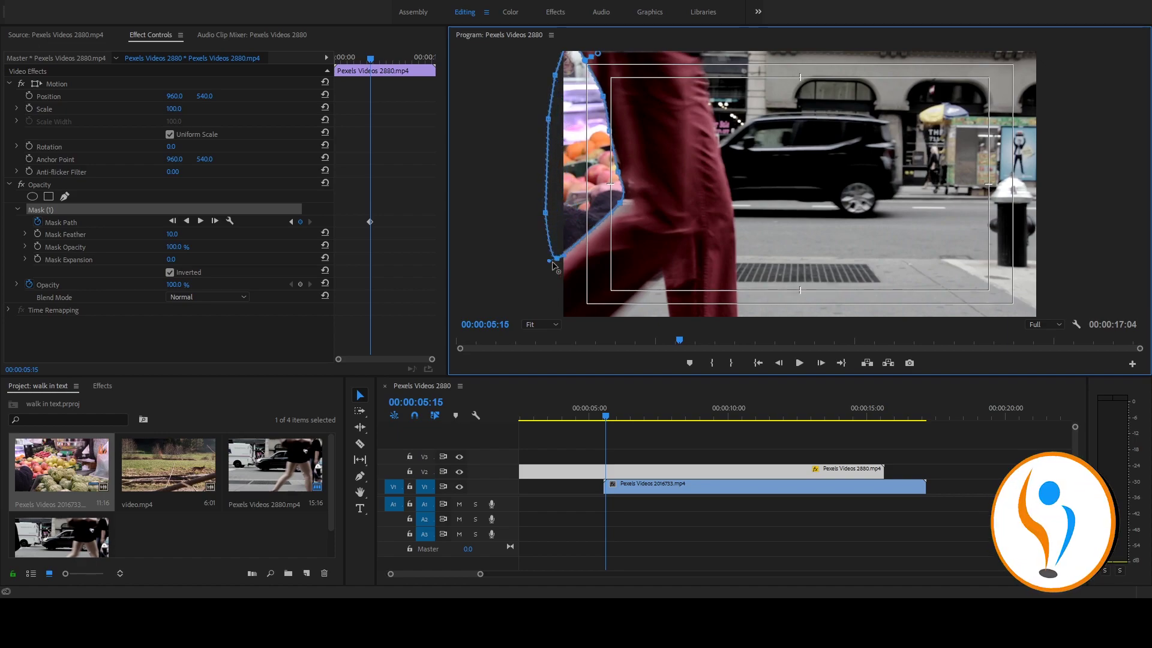
# At frame 05:16, shift the mask's top and edge right to follow the woman's leg
pyautogui.click(214, 220)
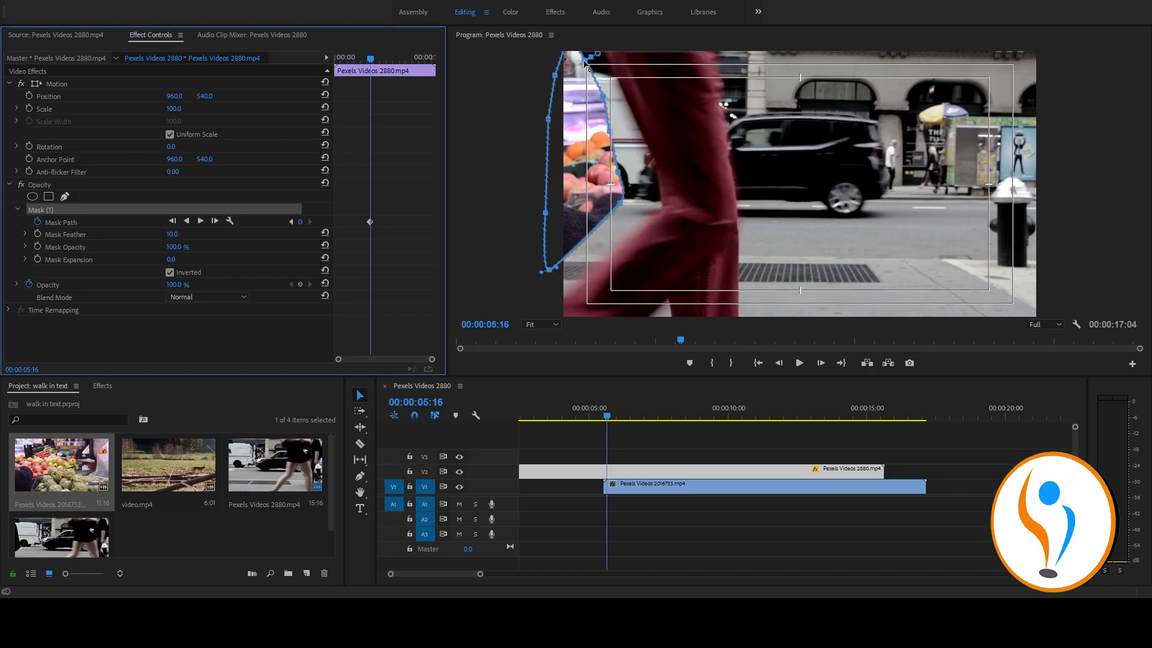
pyautogui.moveTo(584, 62)
pyautogui.mouseDown()
pyautogui.moveTo(625, 74)
pyautogui.moveTo(614, 78)
pyautogui.mouseUp()
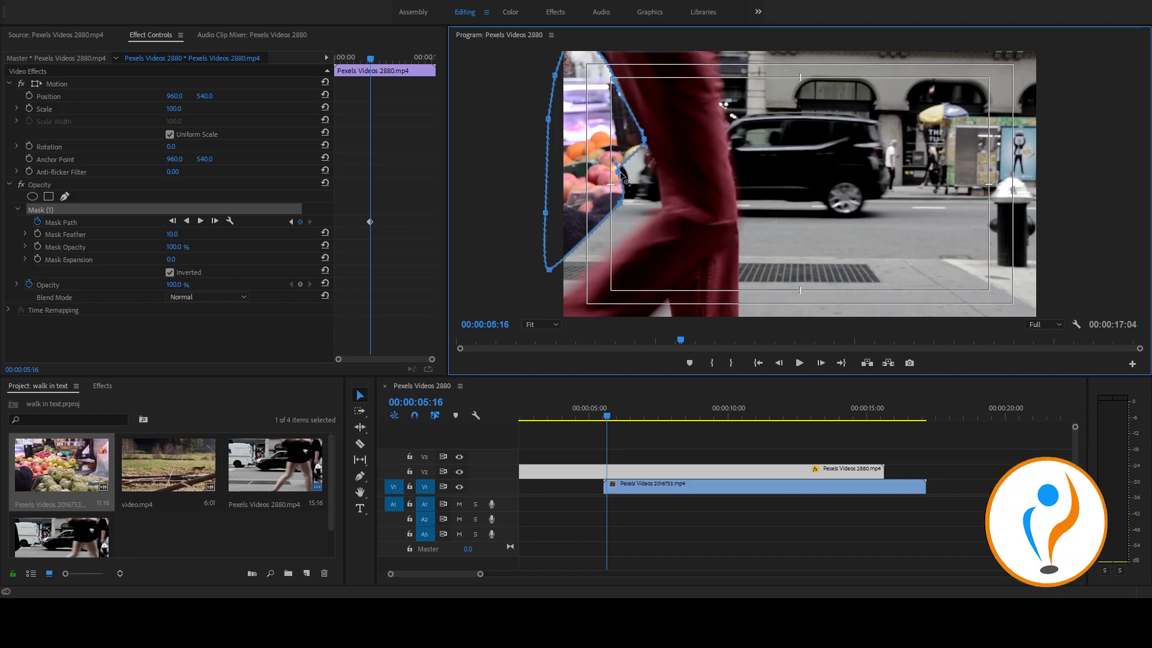
pyautogui.moveTo(618, 171)
pyautogui.mouseDown()
pyautogui.moveTo(659, 201)
pyautogui.moveTo(623, 240)
pyautogui.mouseUp()
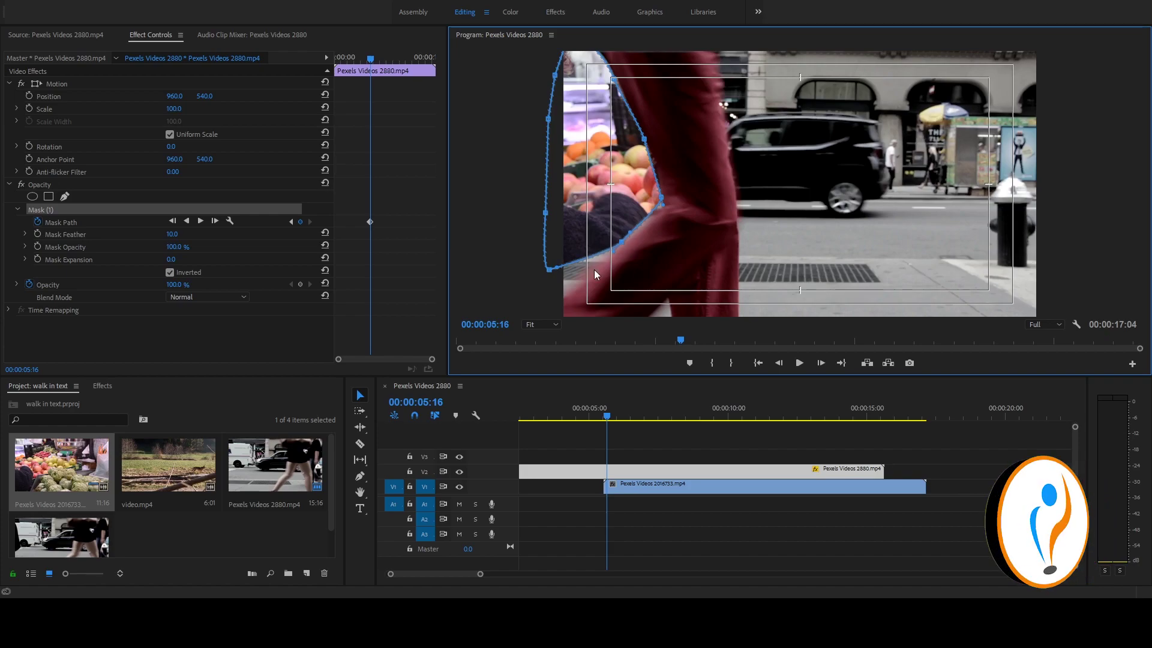
pyautogui.moveTo(549, 270); pyautogui.dragTo(546, 303)
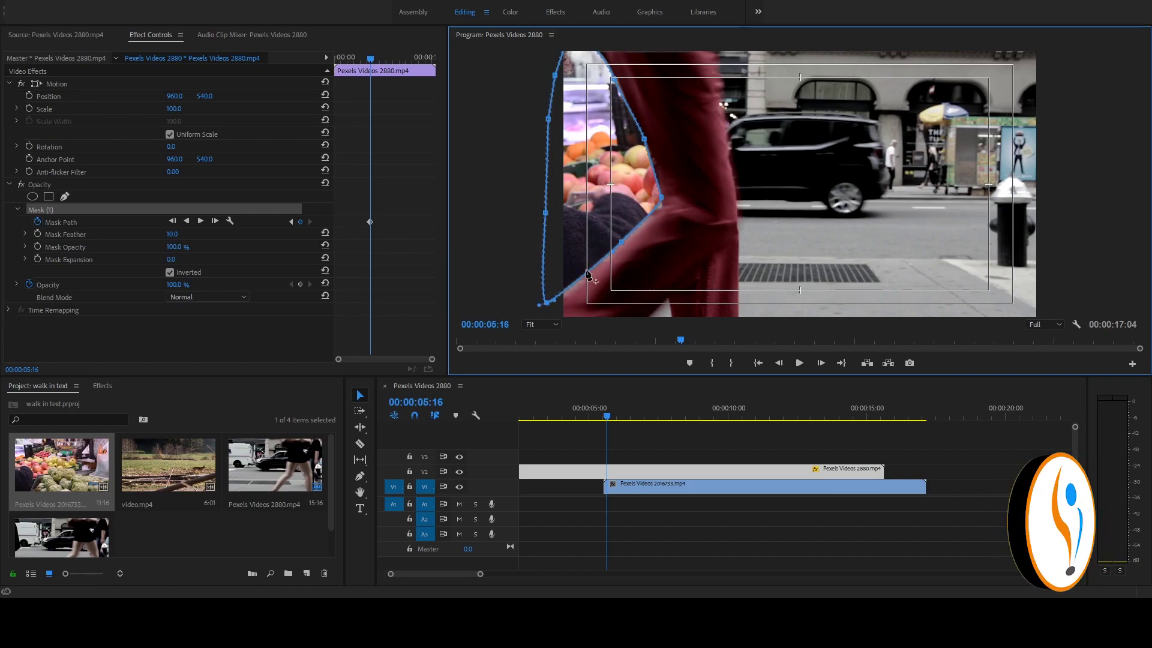
# At frame 05:17, refit the mask's right edge to the woman and push its bottom-left below frame
pyautogui.click(214, 222)
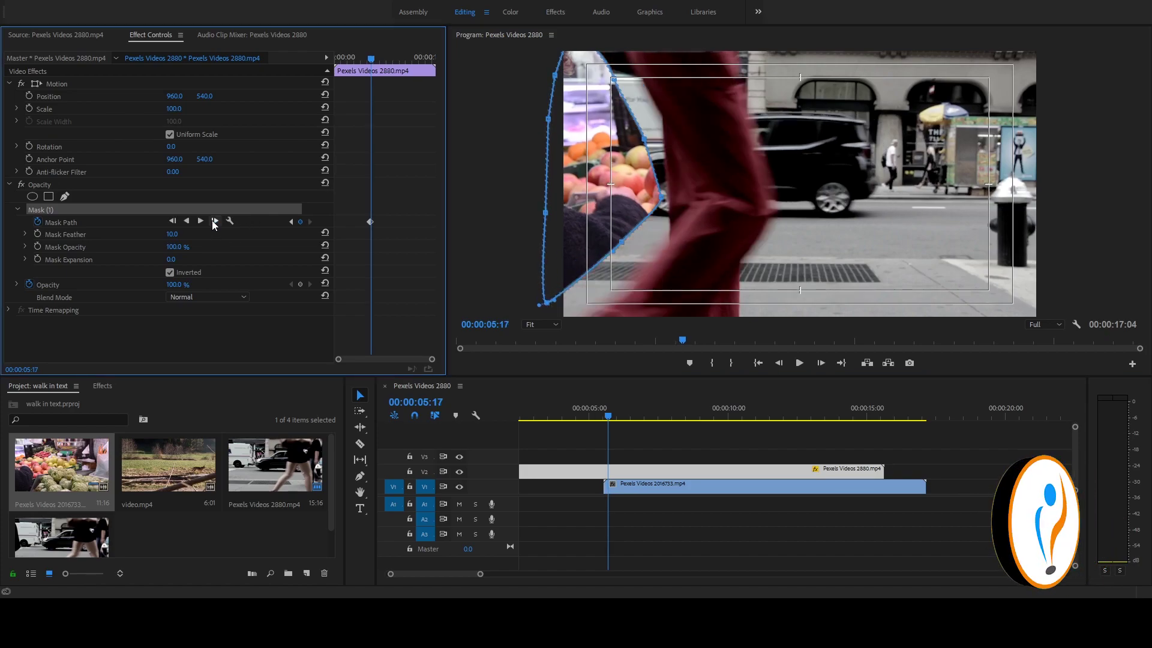
pyautogui.moveTo(613, 80); pyautogui.dragTo(627, 54)
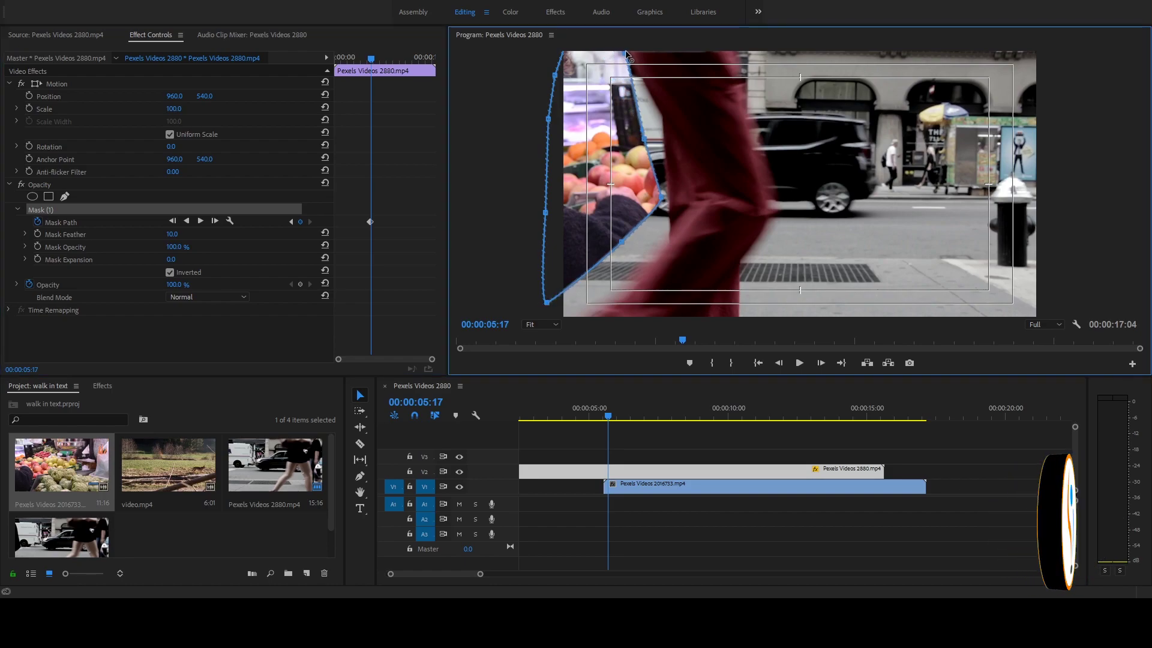
pyautogui.moveTo(644, 140); pyautogui.dragTo(660, 111)
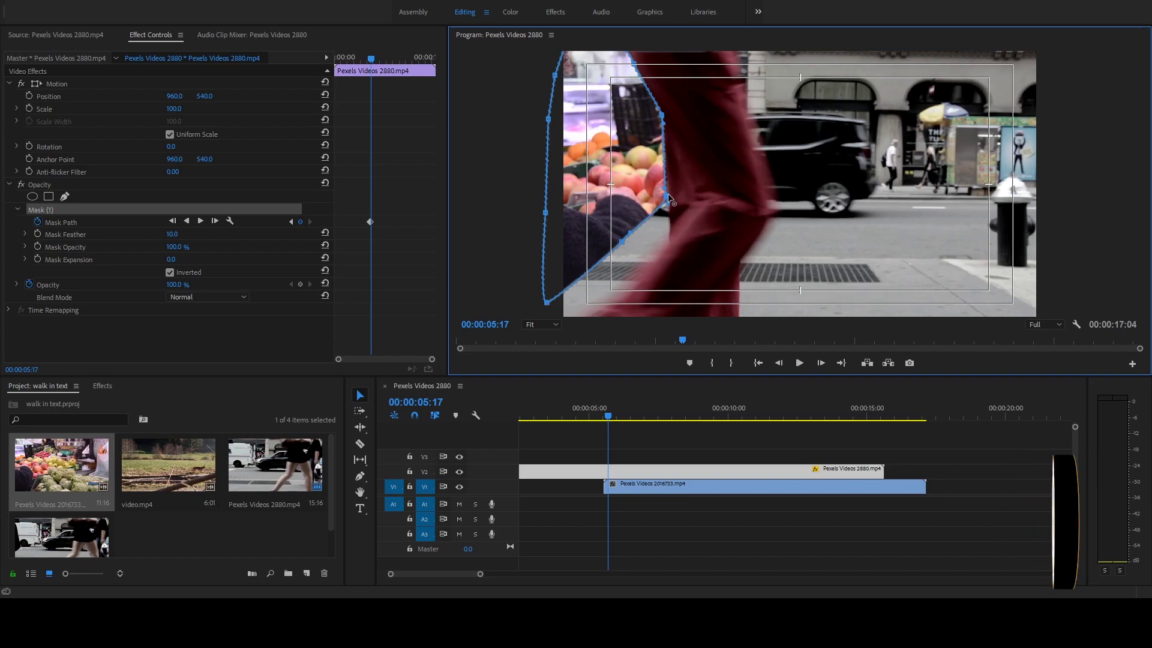
pyautogui.moveTo(658, 195); pyautogui.dragTo(670, 195)
pyautogui.moveTo(622, 243)
pyautogui.mouseDown()
pyautogui.moveTo(667, 242)
pyautogui.moveTo(634, 284)
pyautogui.mouseUp()
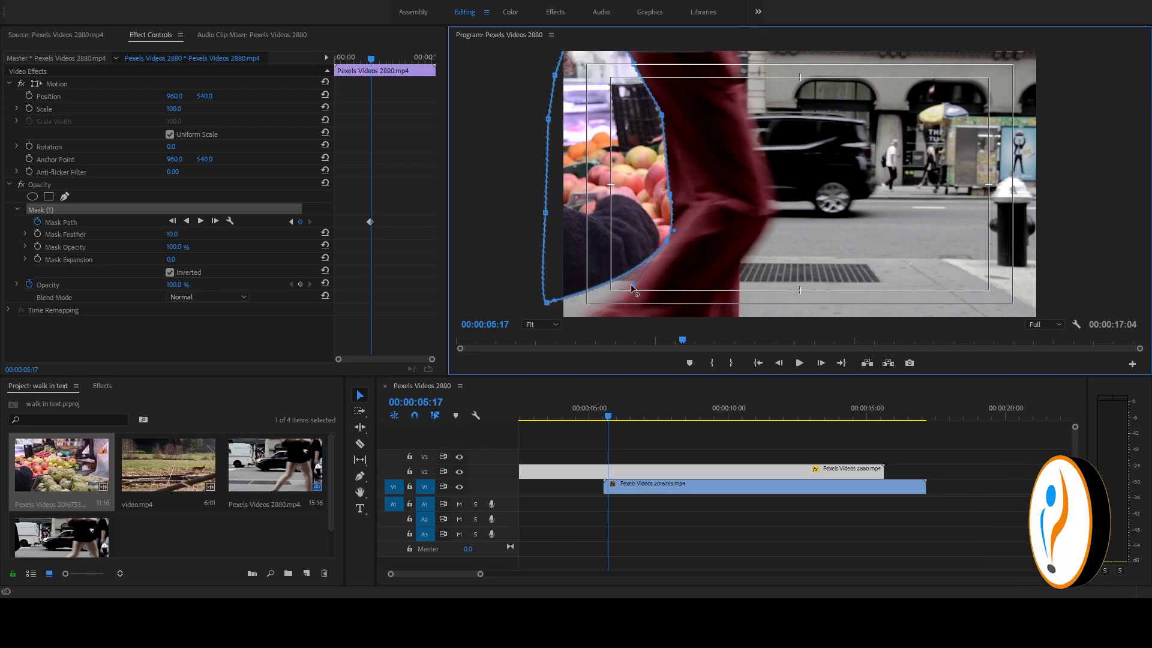
pyautogui.moveTo(546, 301); pyautogui.dragTo(556, 338)
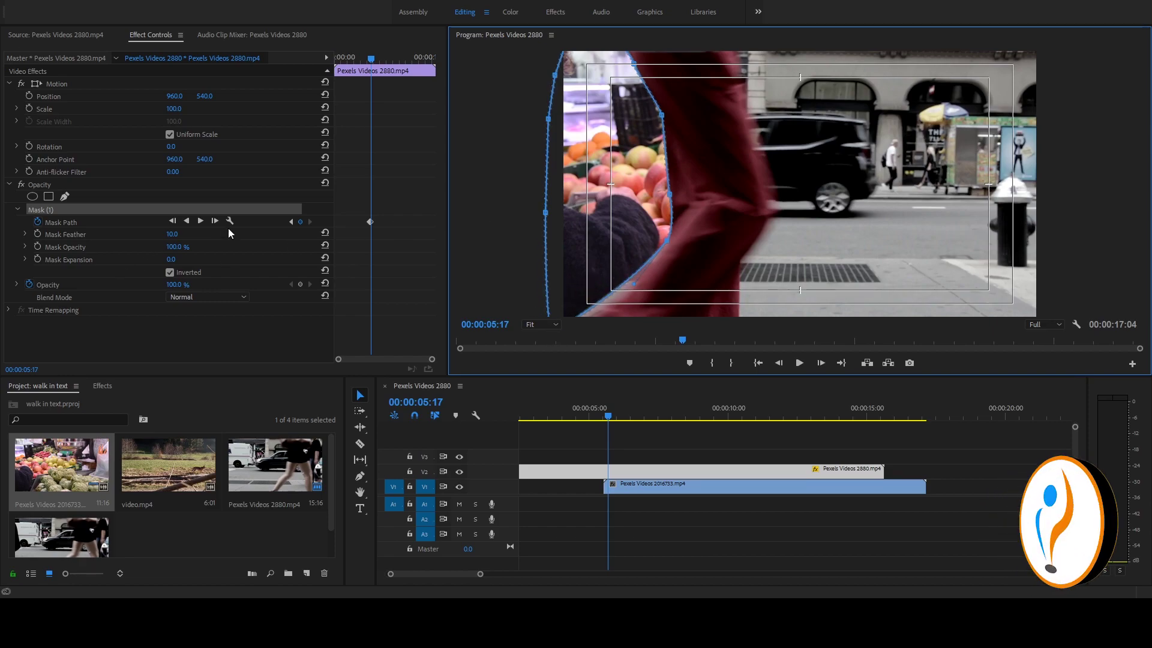
# At frame 05:18, reshape the mask's right and lower edges along the woman's leg
pyautogui.click(214, 221)
pyautogui.moveTo(663, 112)
pyautogui.mouseDown()
pyautogui.moveTo(671, 97)
pyautogui.moveTo(648, 55)
pyautogui.mouseUp()
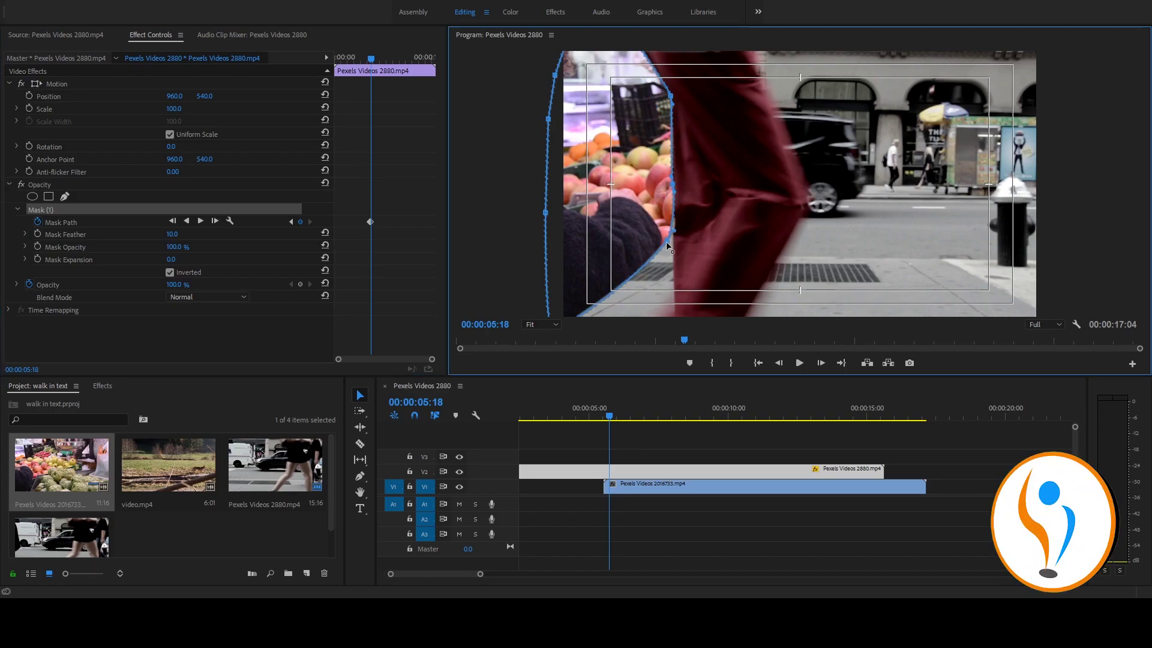
pyautogui.moveTo(668, 241); pyautogui.dragTo(671, 245)
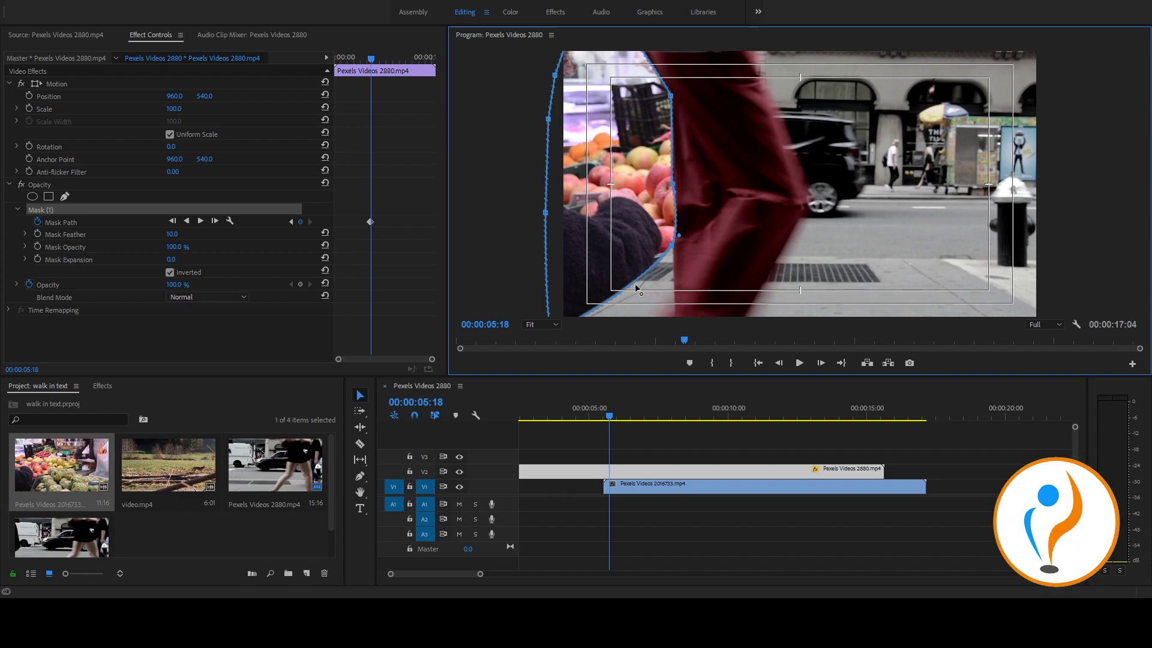
pyautogui.moveTo(632, 284); pyautogui.dragTo(672, 329)
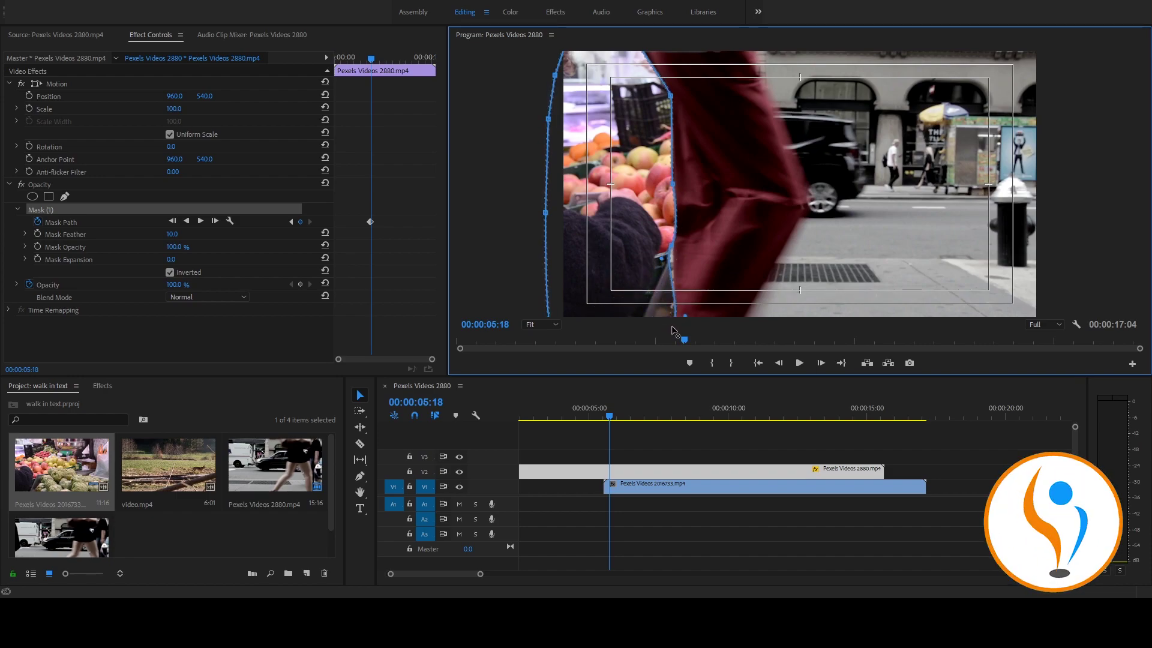
pyautogui.moveTo(664, 264); pyautogui.dragTo(673, 243)
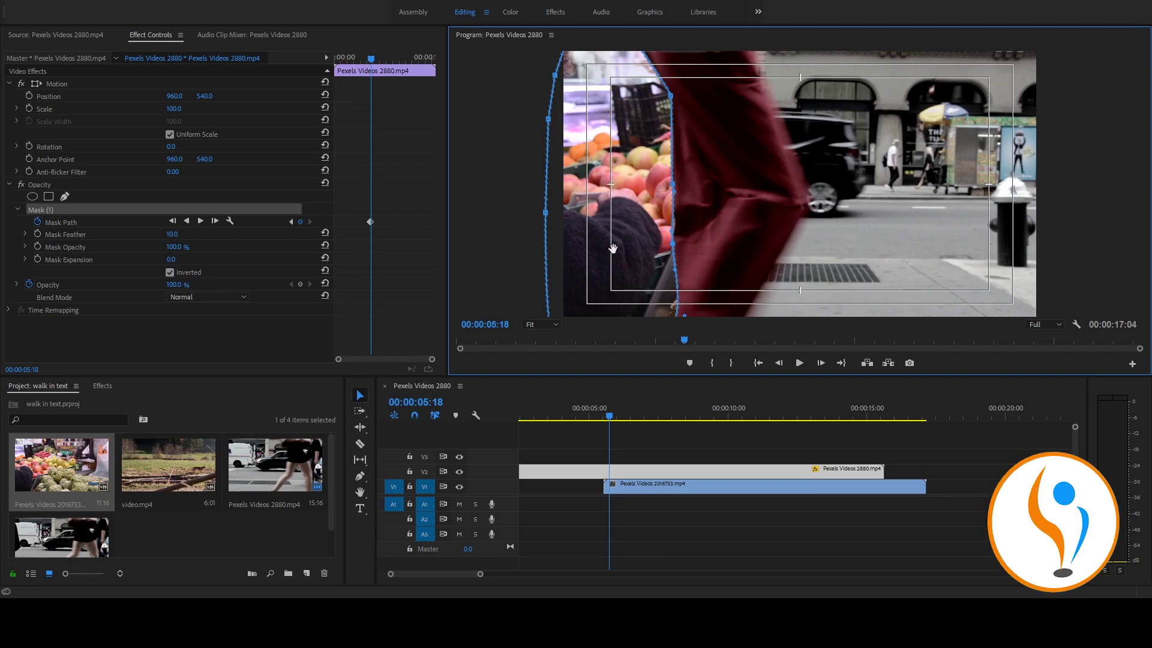
# At frame 05:19, pull the mask edge rightward along her body and leg
pyautogui.click(219, 221)
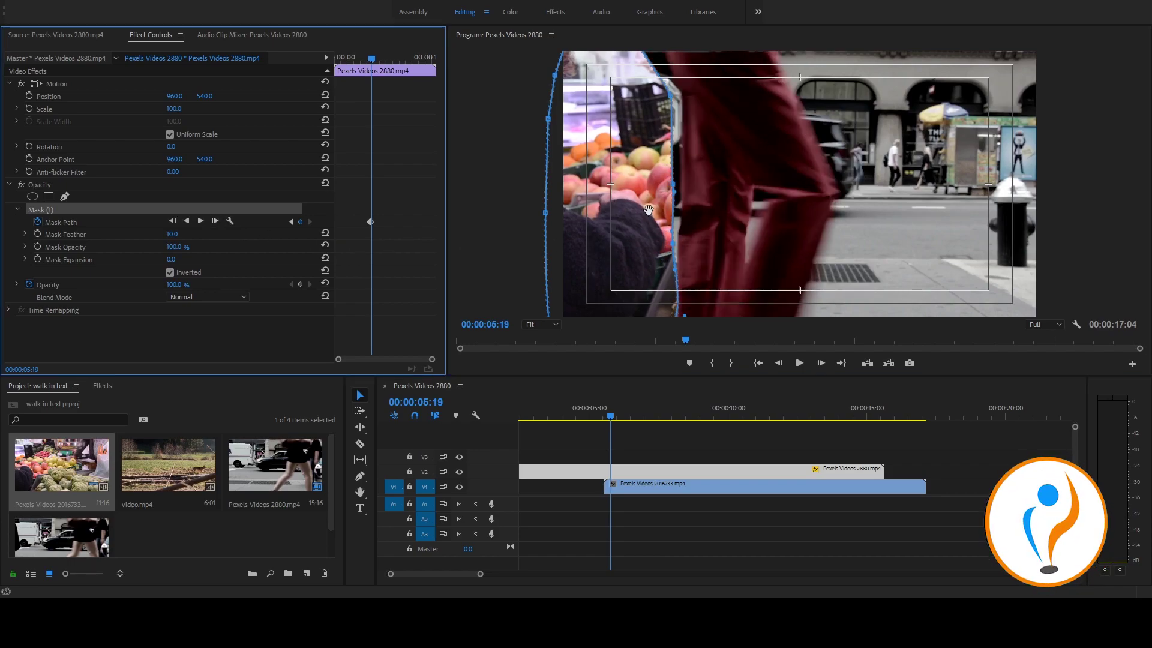
pyautogui.moveTo(678, 245); pyautogui.dragTo(676, 239)
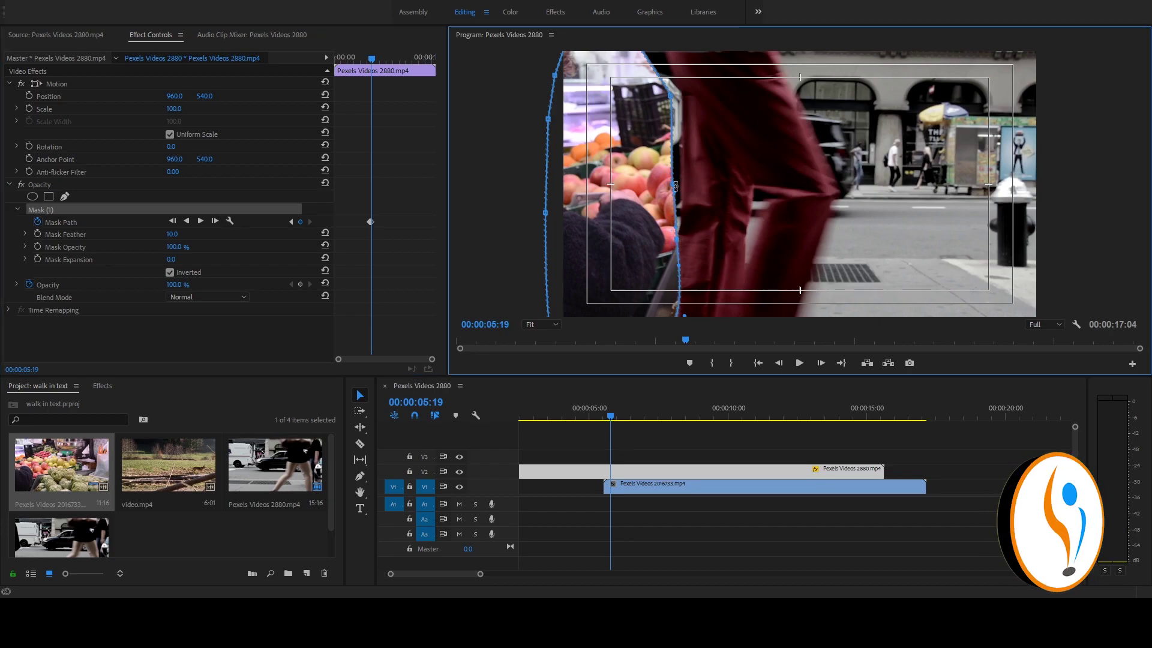
pyautogui.moveTo(677, 184); pyautogui.dragTo(684, 174)
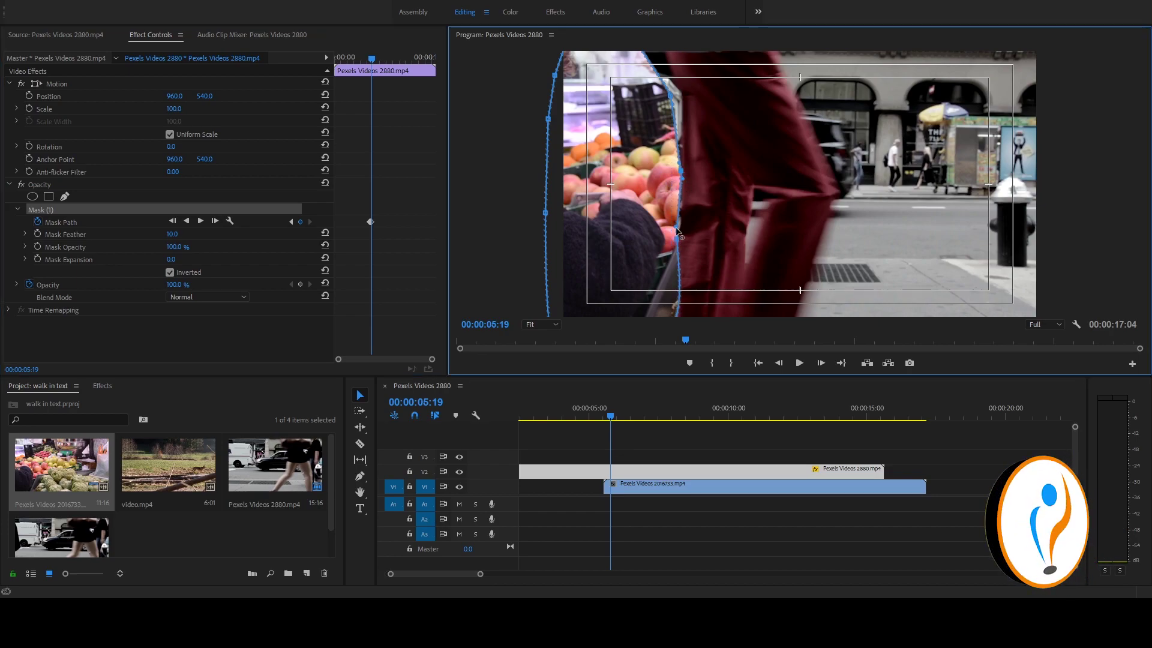
pyautogui.moveTo(678, 238); pyautogui.dragTo(680, 231)
pyautogui.moveTo(672, 99); pyautogui.dragTo(682, 92)
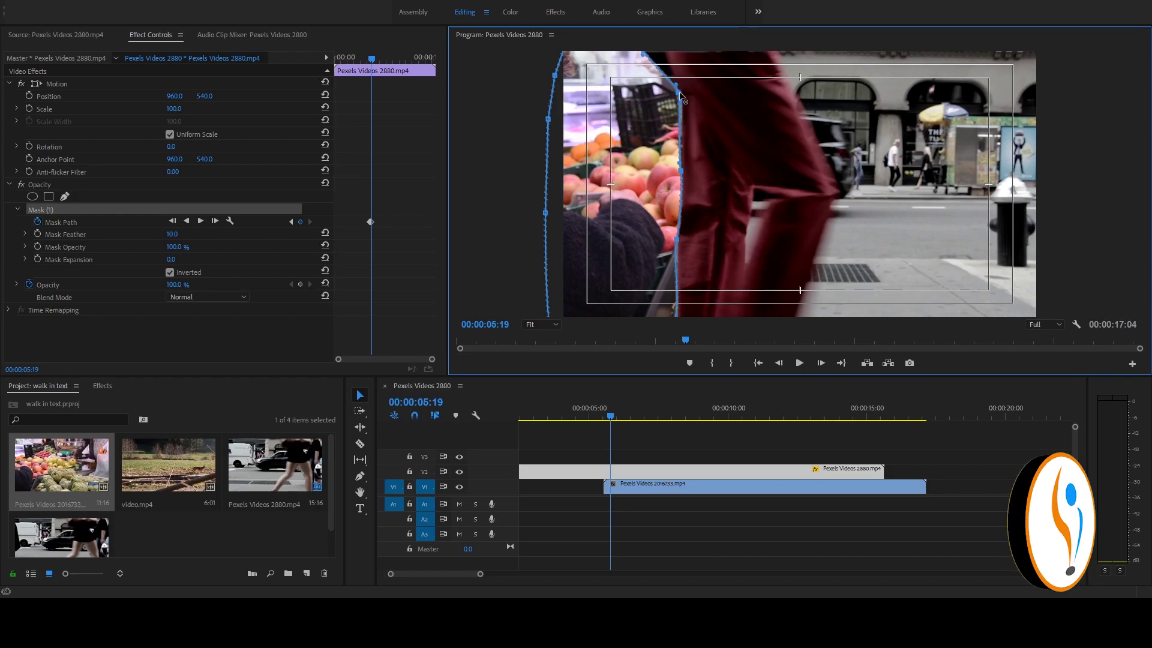
# At frame 05:20, push the mask edge right to the leg and curve its top
pyautogui.click(215, 221)
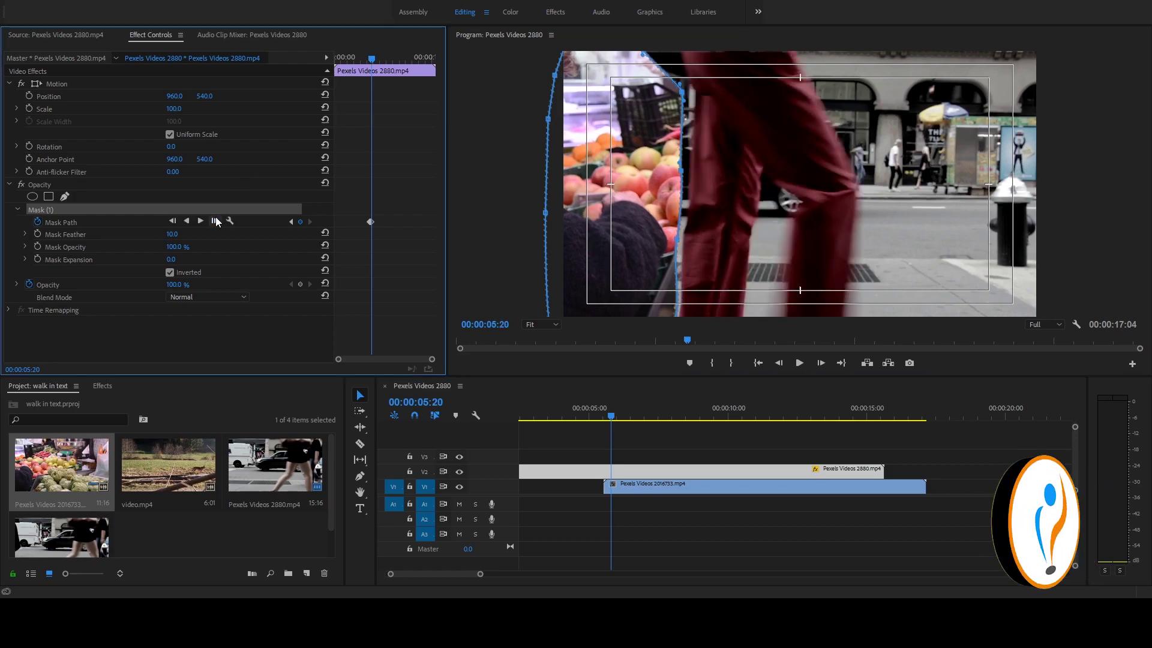
pyautogui.moveTo(677, 236); pyautogui.dragTo(685, 243)
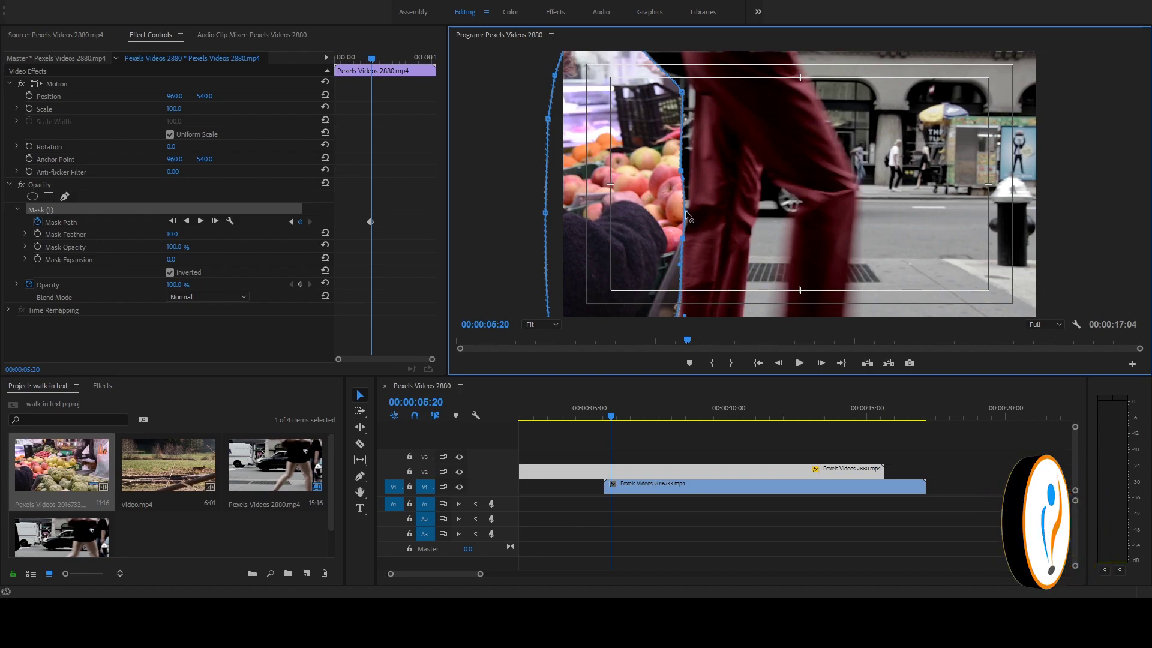
pyautogui.moveTo(683, 173); pyautogui.dragTo(691, 169)
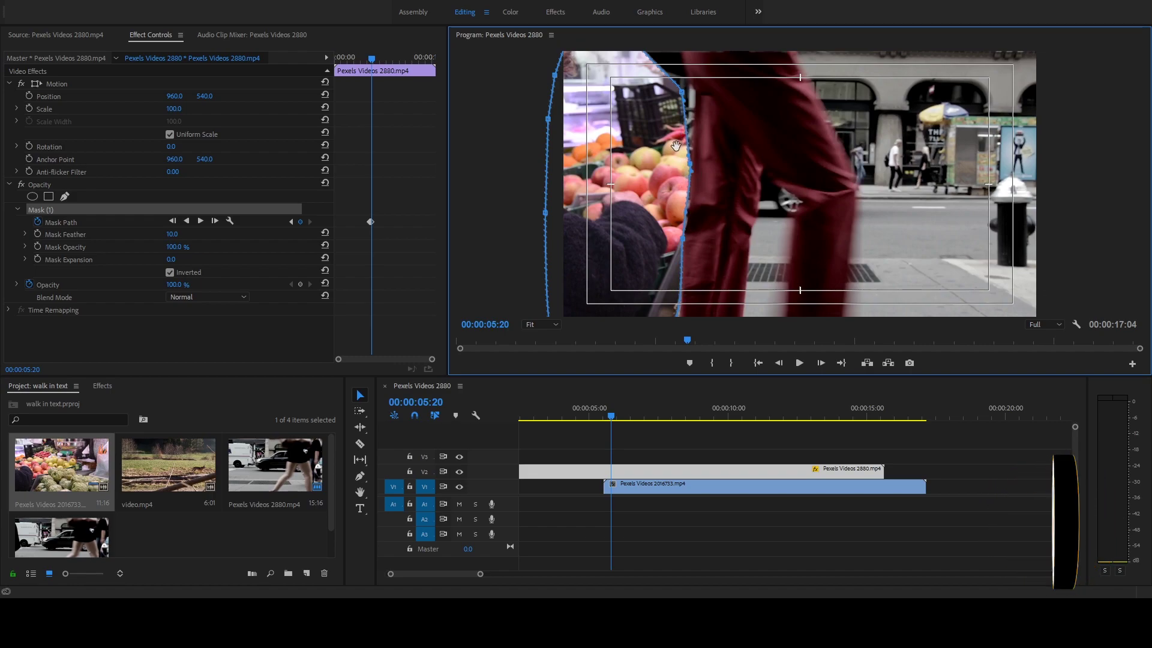
pyautogui.moveTo(682, 94)
pyautogui.mouseDown()
pyautogui.moveTo(695, 88)
pyautogui.moveTo(674, 21)
pyautogui.mouseUp()
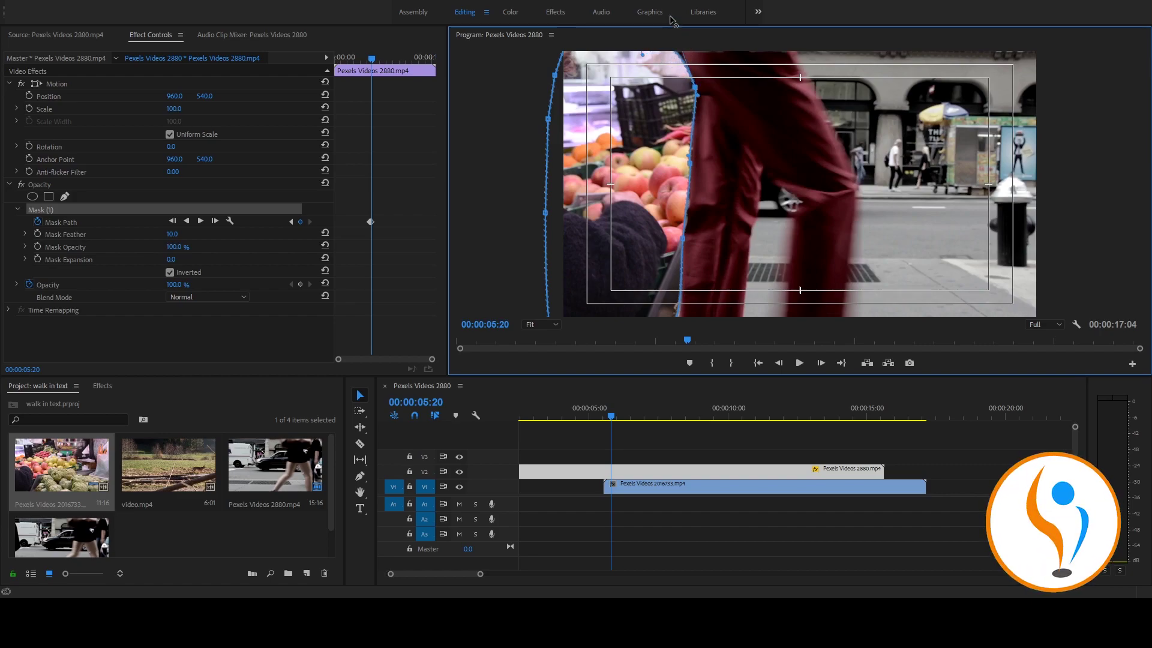
# At frame 05:21, nudge the mask's right edge toward the woman and bulge its upper part
pyautogui.click(215, 223)
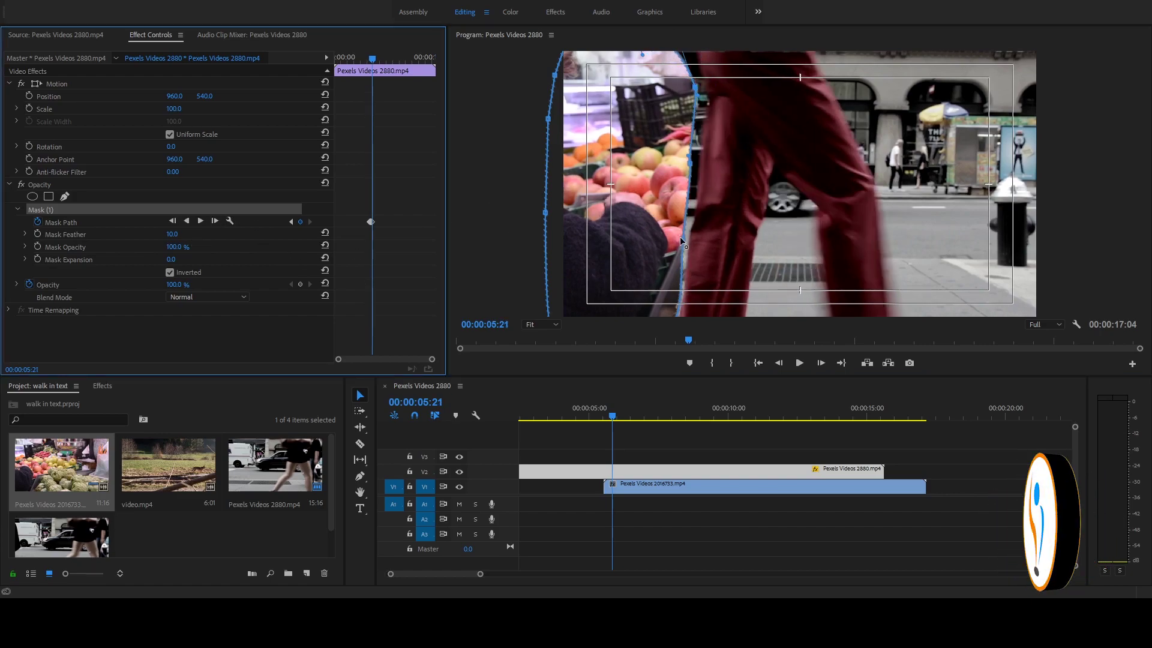
pyautogui.moveTo(682, 238); pyautogui.dragTo(688, 237)
pyautogui.moveTo(690, 164); pyautogui.dragTo(699, 166)
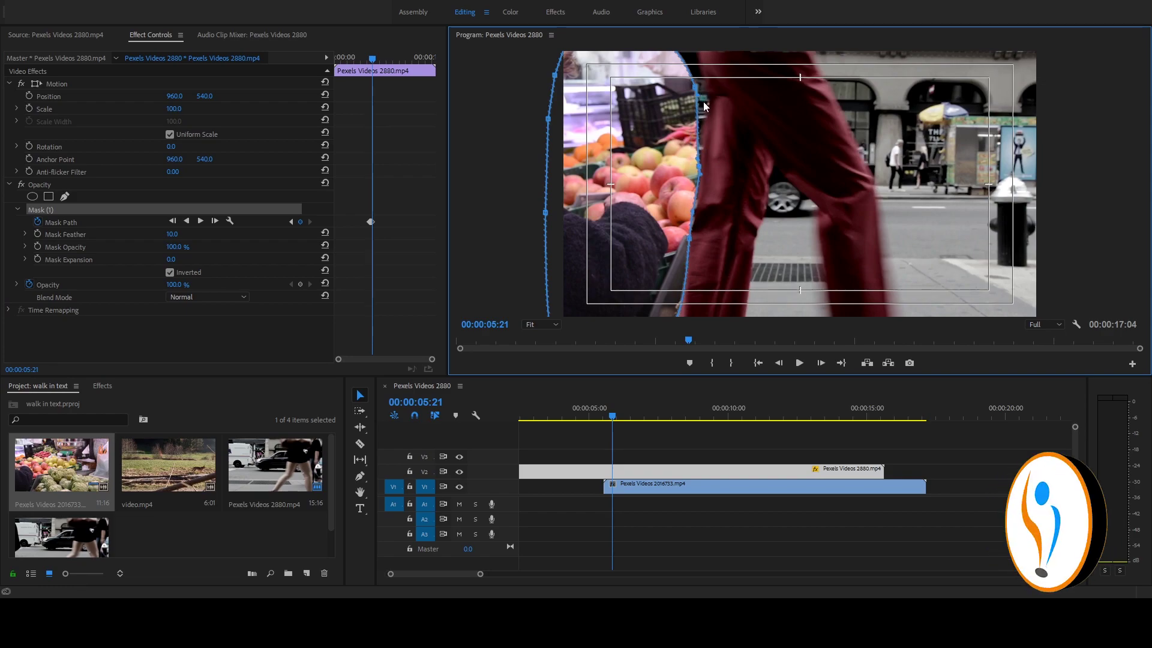
pyautogui.moveTo(700, 119)
pyautogui.mouseDown()
pyautogui.moveTo(710, 107)
pyautogui.moveTo(700, 67)
pyautogui.moveTo(696, 85)
pyautogui.mouseUp()
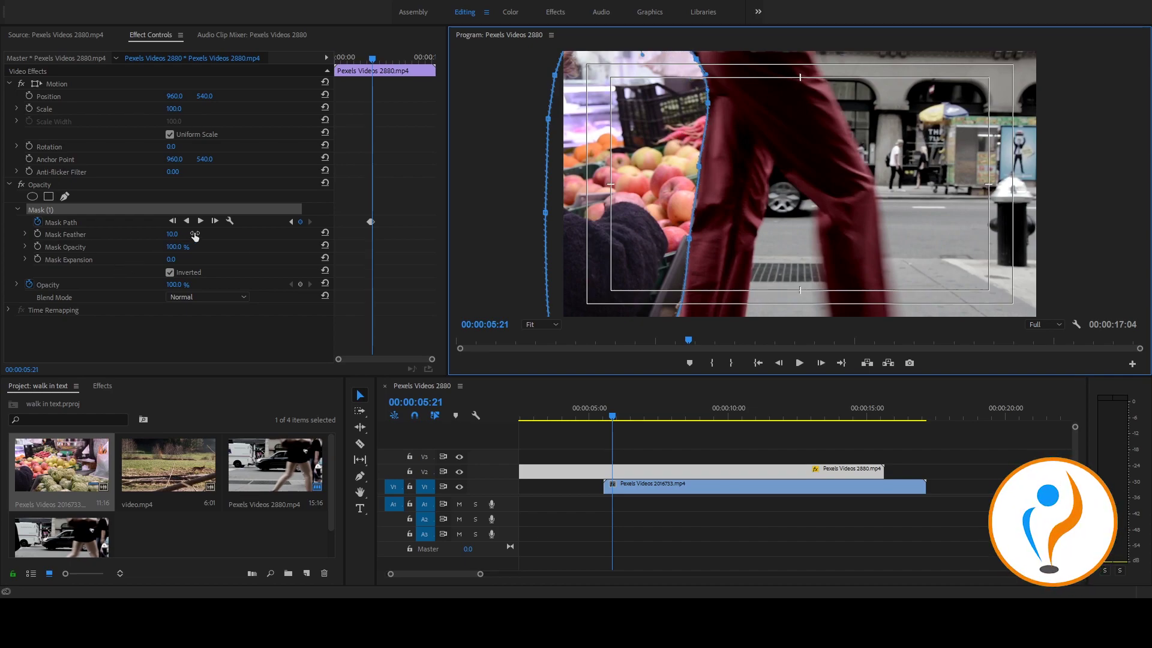
# At frame 05:22, bulge the mask edge right to follow her leg and body
pyautogui.click(214, 221)
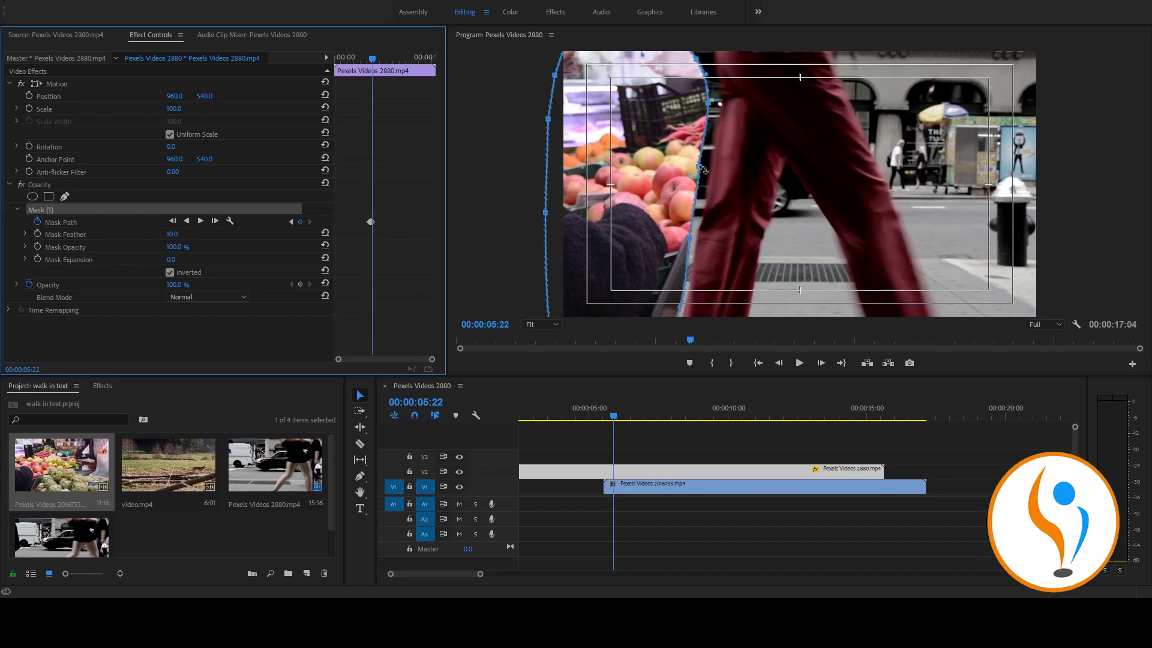
pyautogui.moveTo(702, 169); pyautogui.dragTo(707, 167)
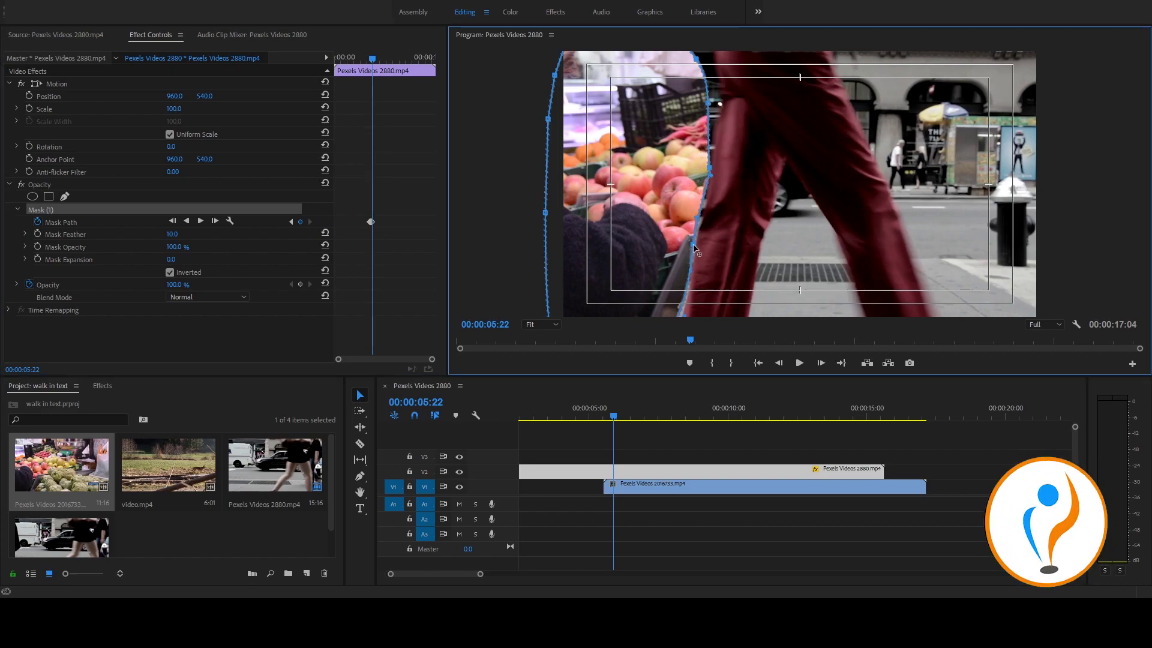
pyautogui.moveTo(693, 245); pyautogui.dragTo(696, 247)
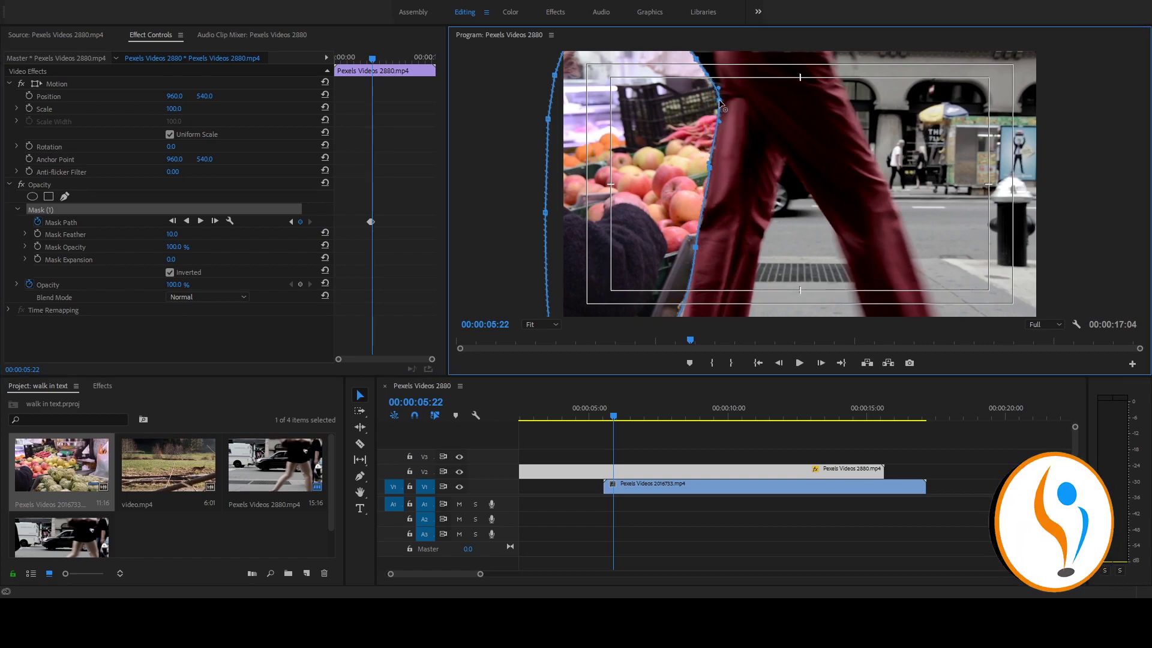
pyautogui.moveTo(710, 107)
pyautogui.mouseDown()
pyautogui.moveTo(720, 90)
pyautogui.moveTo(701, 59)
pyautogui.mouseUp()
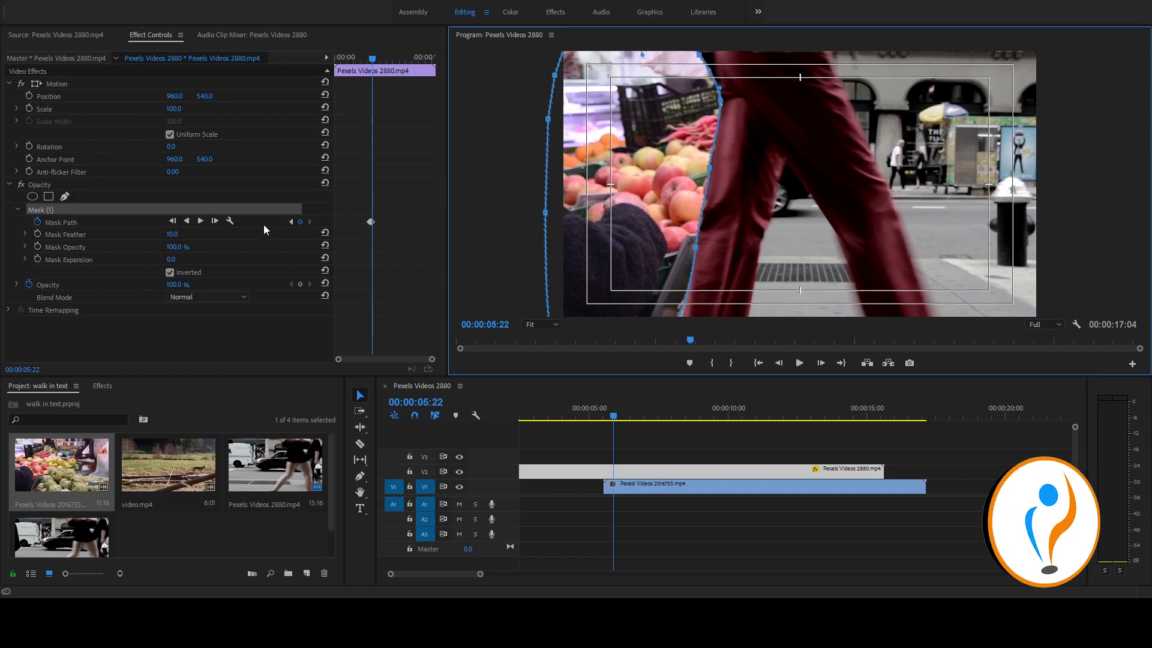
# At frame 05:23, move the mask's points right so its curve hugs the leg
pyautogui.click(211, 221)
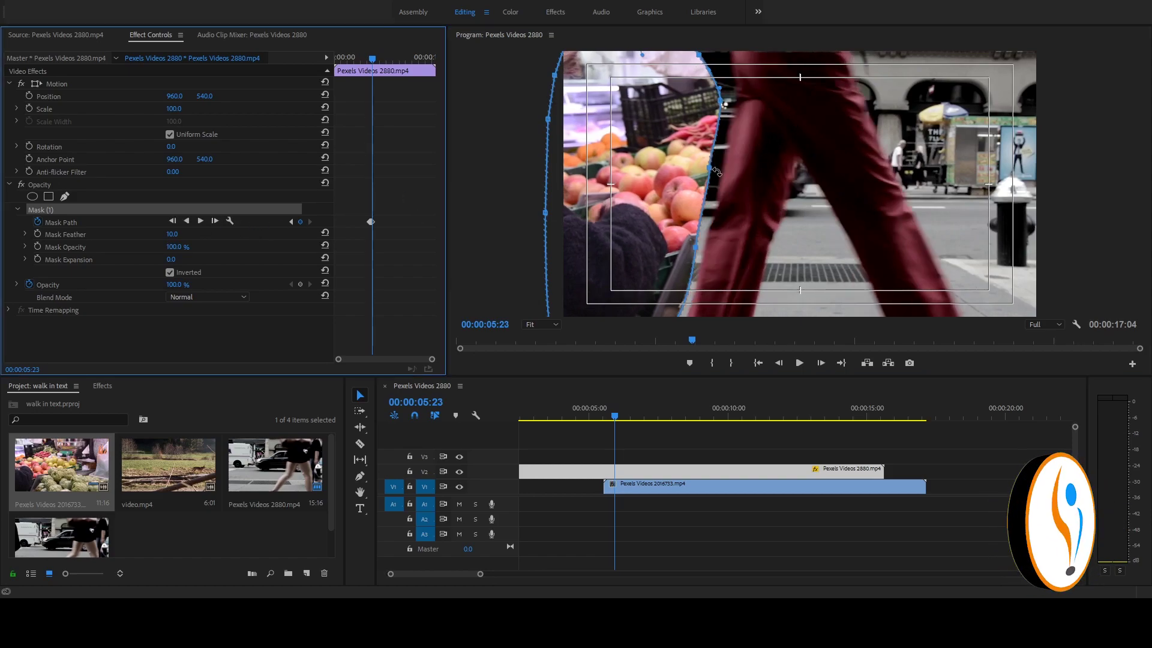
pyautogui.moveTo(717, 172); pyautogui.dragTo(725, 147)
pyautogui.moveTo(696, 248); pyautogui.dragTo(707, 246)
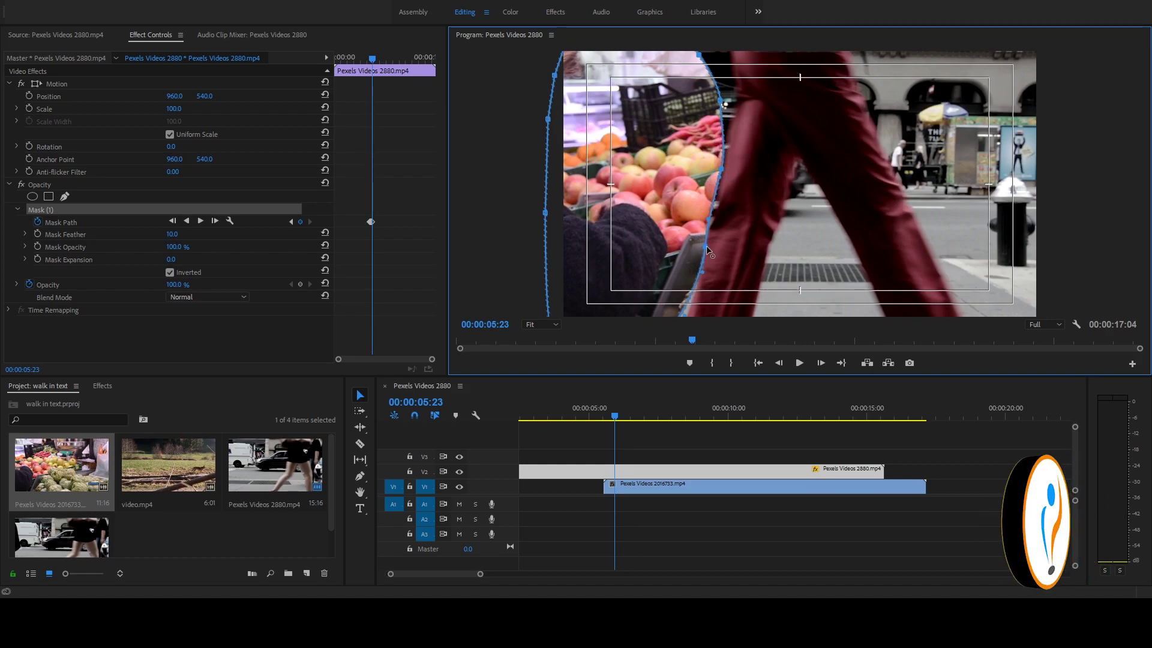
pyautogui.moveTo(683, 312); pyautogui.dragTo(696, 324)
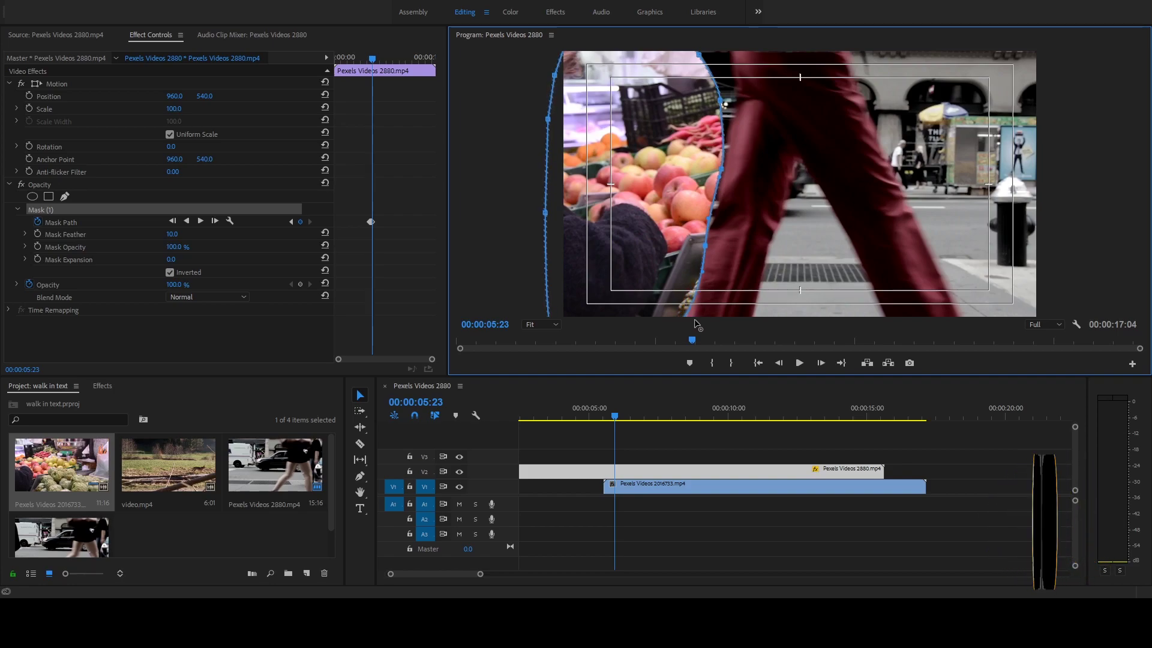
pyautogui.moveTo(711, 215); pyautogui.dragTo(716, 211)
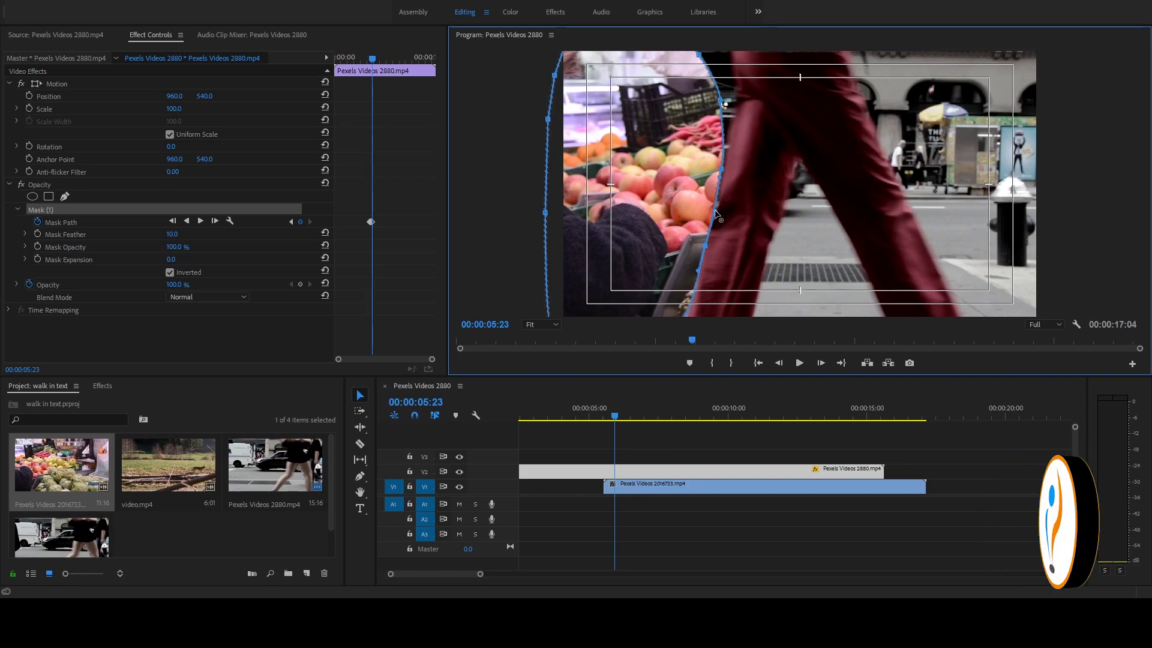
pyautogui.moveTo(722, 102); pyautogui.dragTo(737, 103)
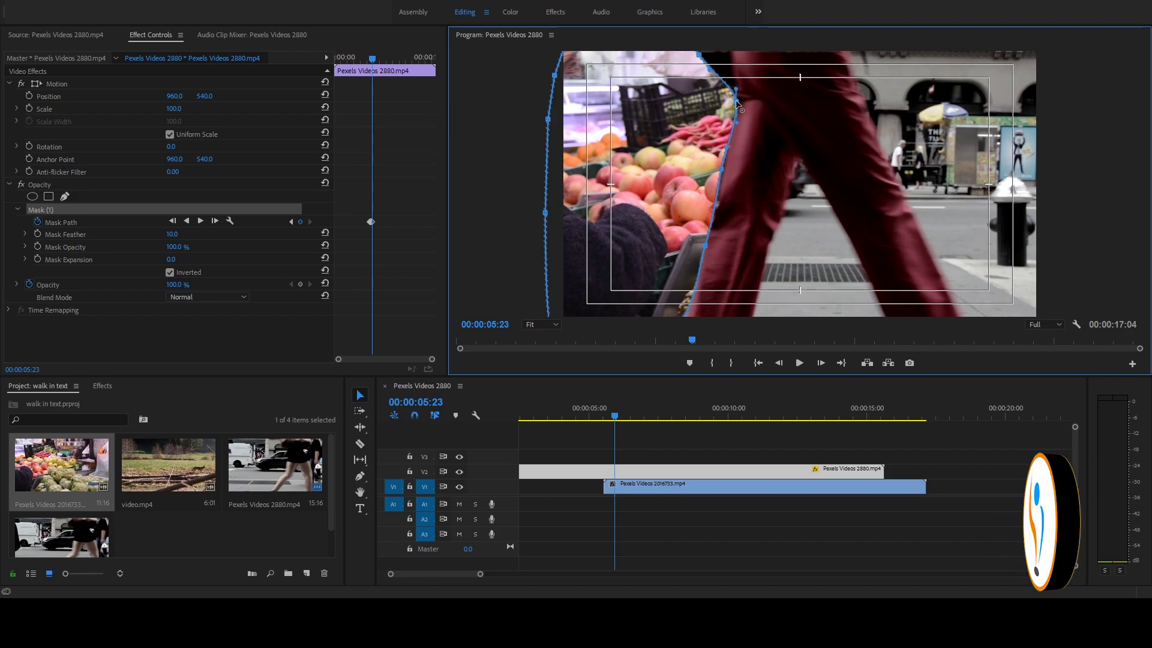
pyautogui.moveTo(700, 54); pyautogui.dragTo(725, 51)
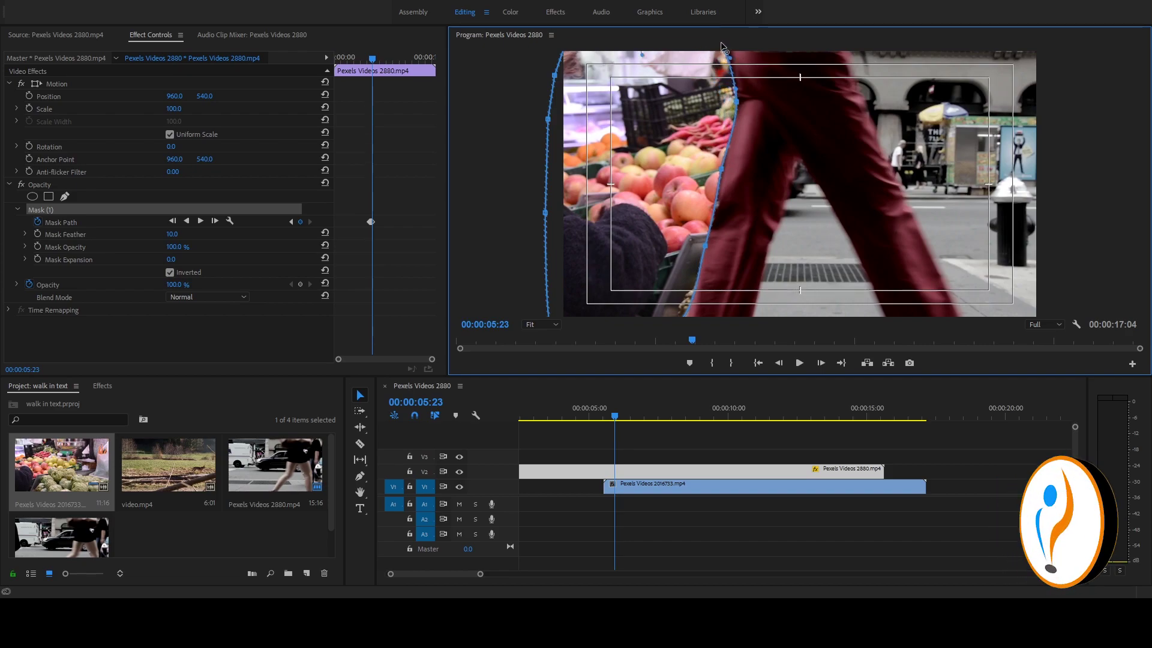
# Fit the mask's upper, middle and lower points to the leg at frame 05:24, then advance a frame
pyautogui.click(218, 221)
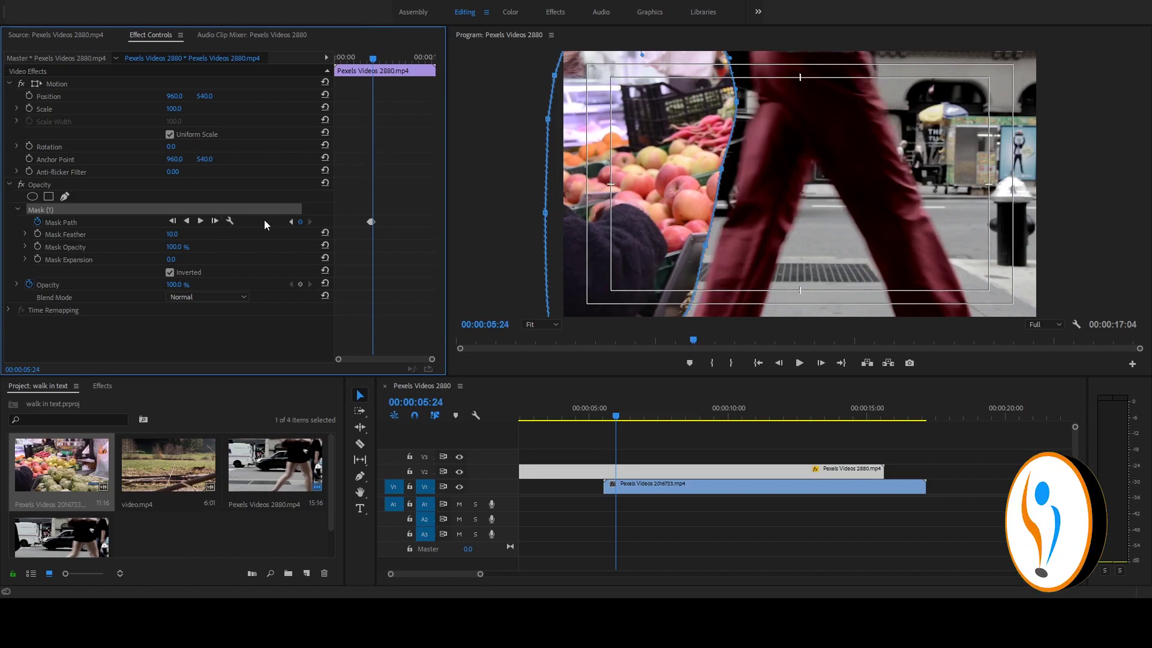
pyautogui.moveTo(735, 103); pyautogui.dragTo(756, 104)
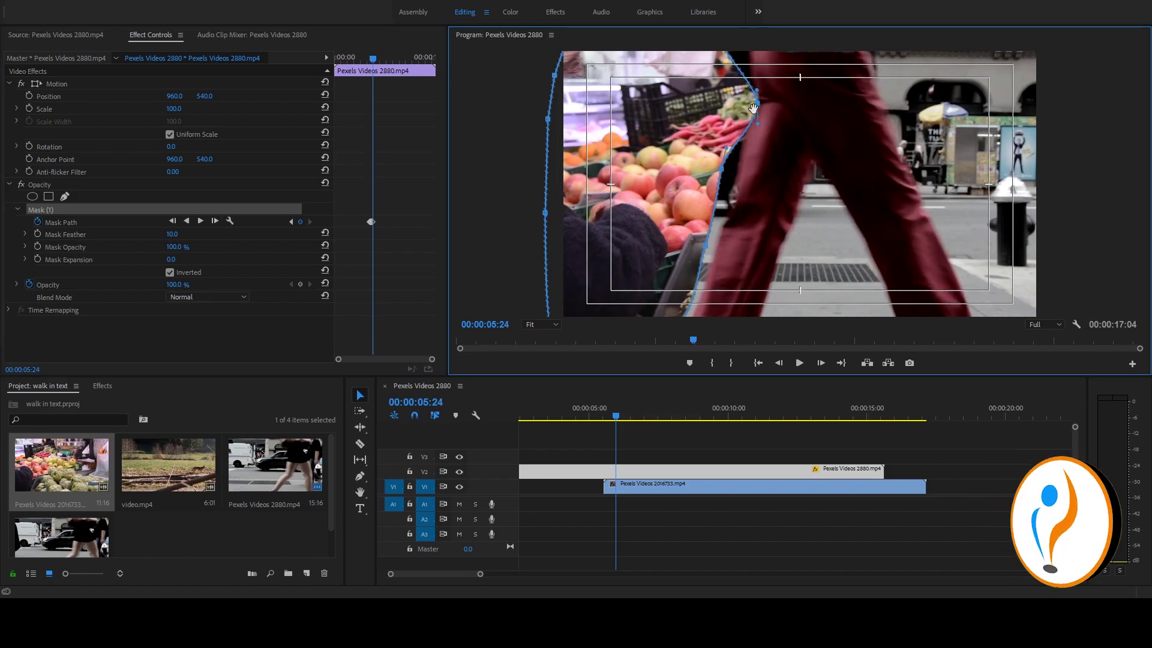
pyautogui.moveTo(727, 183); pyautogui.dragTo(736, 186)
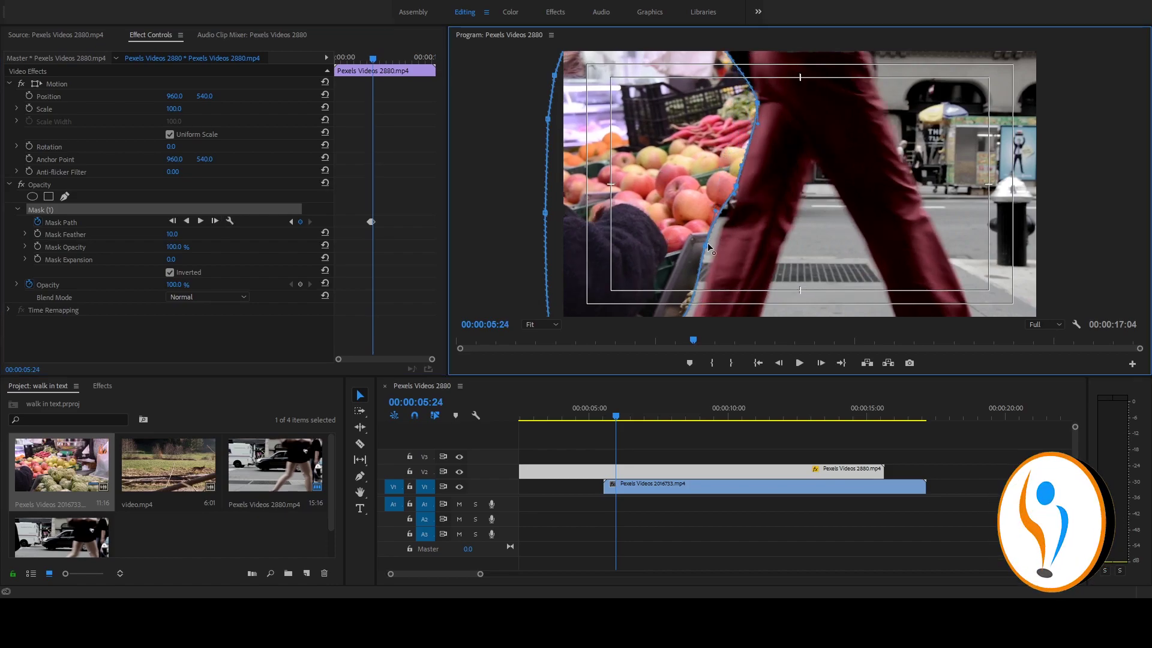
pyautogui.moveTo(707, 246); pyautogui.dragTo(713, 256)
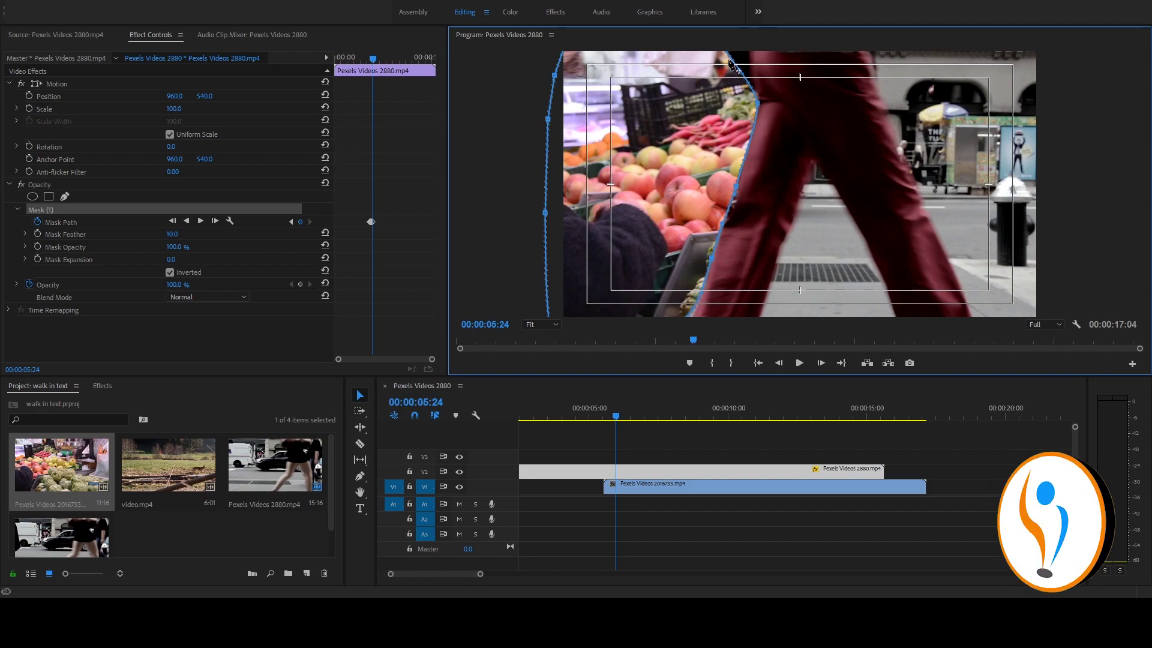
pyautogui.moveTo(735, 63); pyautogui.dragTo(740, 48)
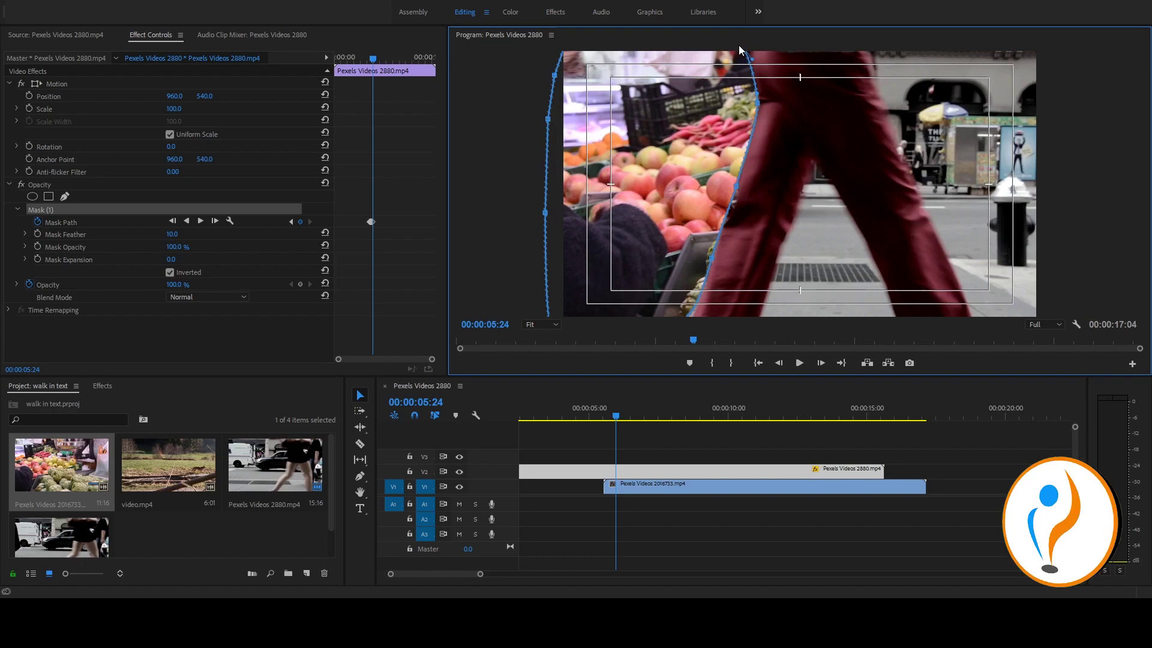
pyautogui.click(215, 222)
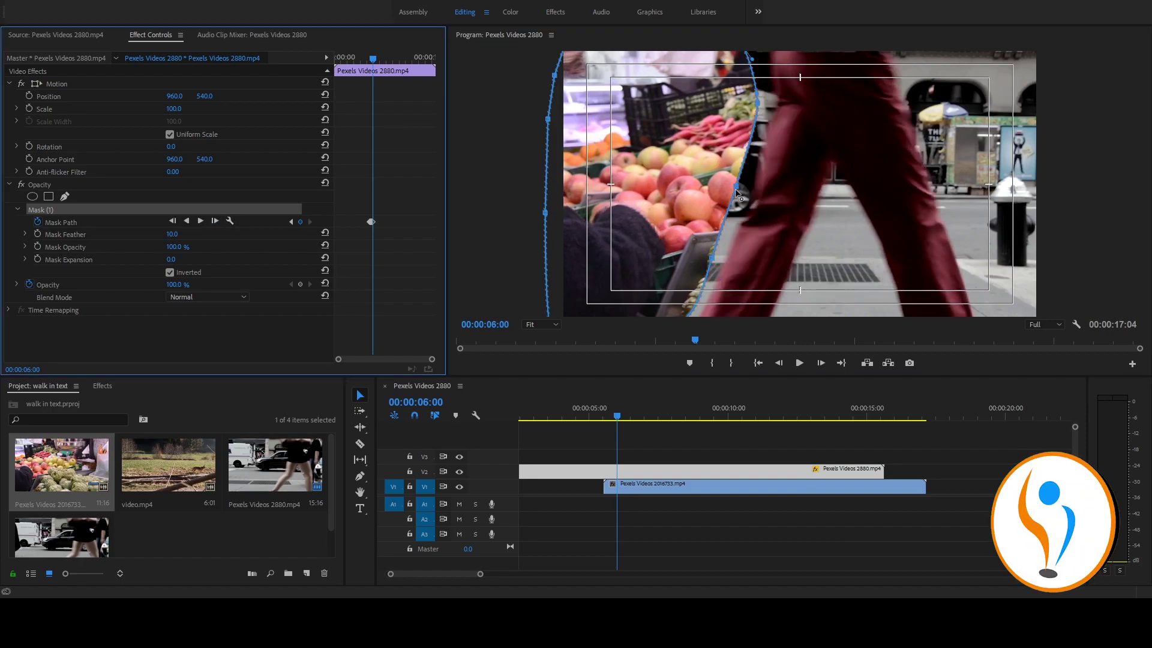
# At frame 06:00, pull the mask's middle, top and lower points onto the leg edge
pyautogui.moveTo(736, 188); pyautogui.dragTo(757, 188)
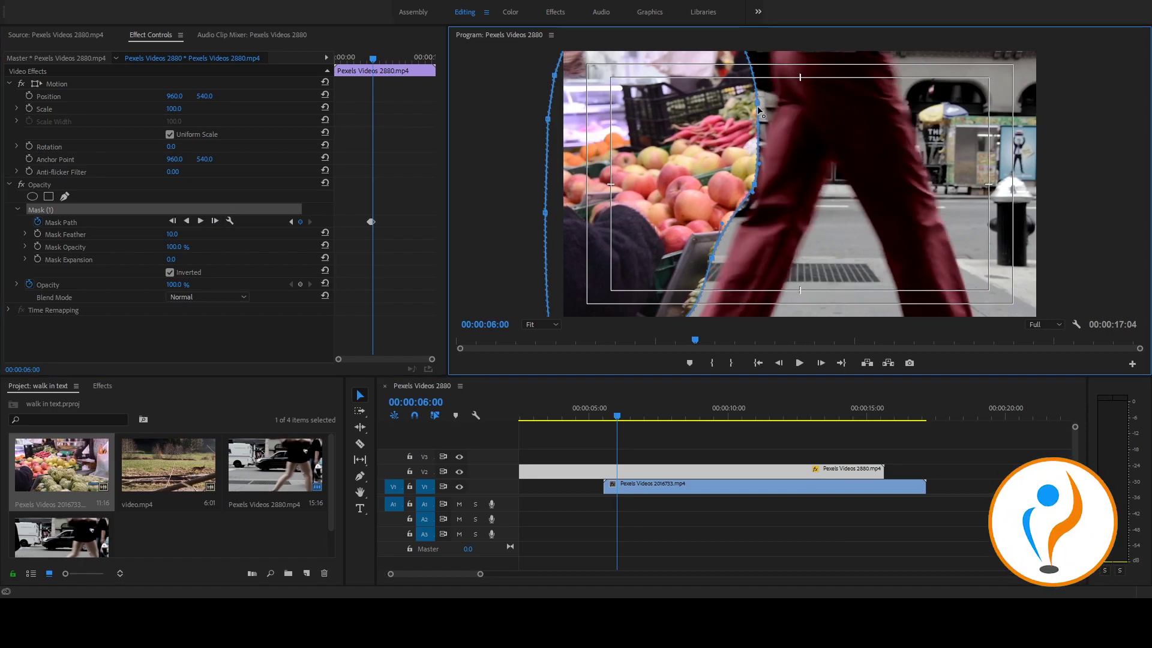
pyautogui.moveTo(758, 104); pyautogui.dragTo(777, 81)
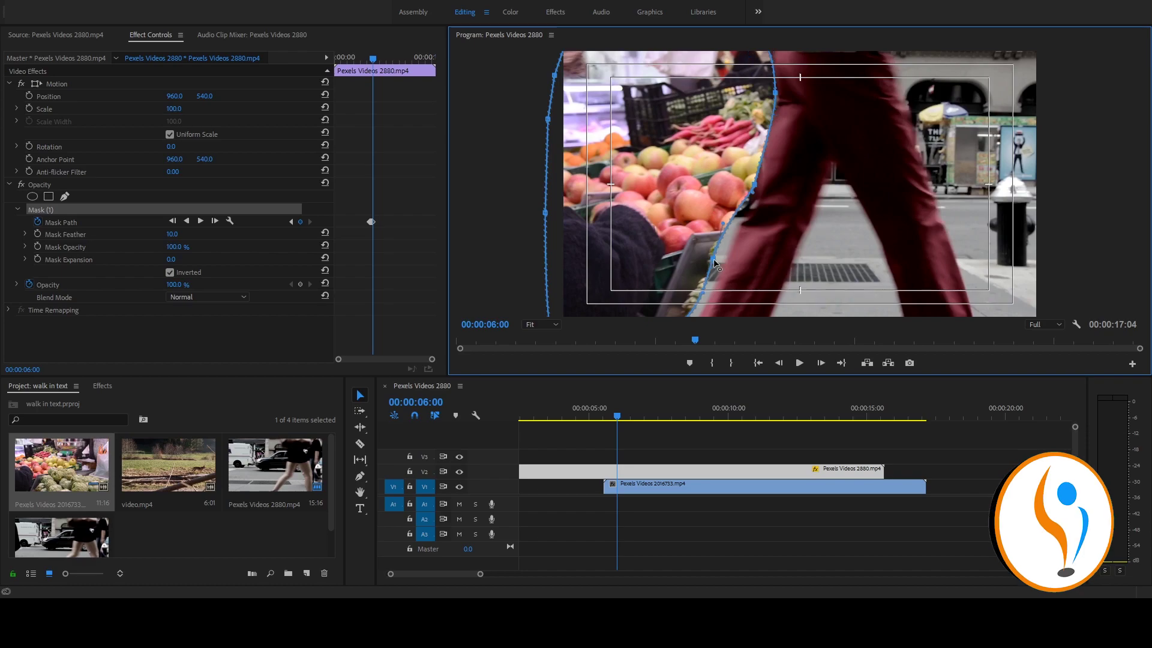
pyautogui.moveTo(711, 260); pyautogui.dragTo(718, 270)
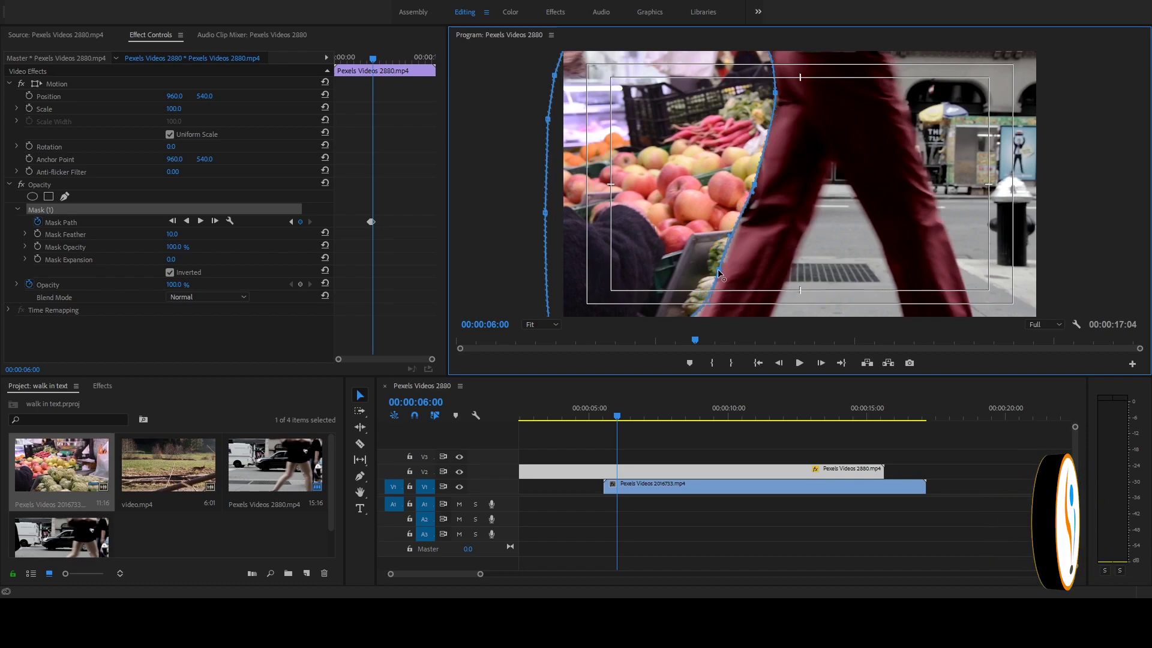
# At frame 06:01, move the mask points right so the edge bulges out to the leg
pyautogui.click(215, 221)
pyautogui.moveTo(718, 272); pyautogui.dragTo(733, 274)
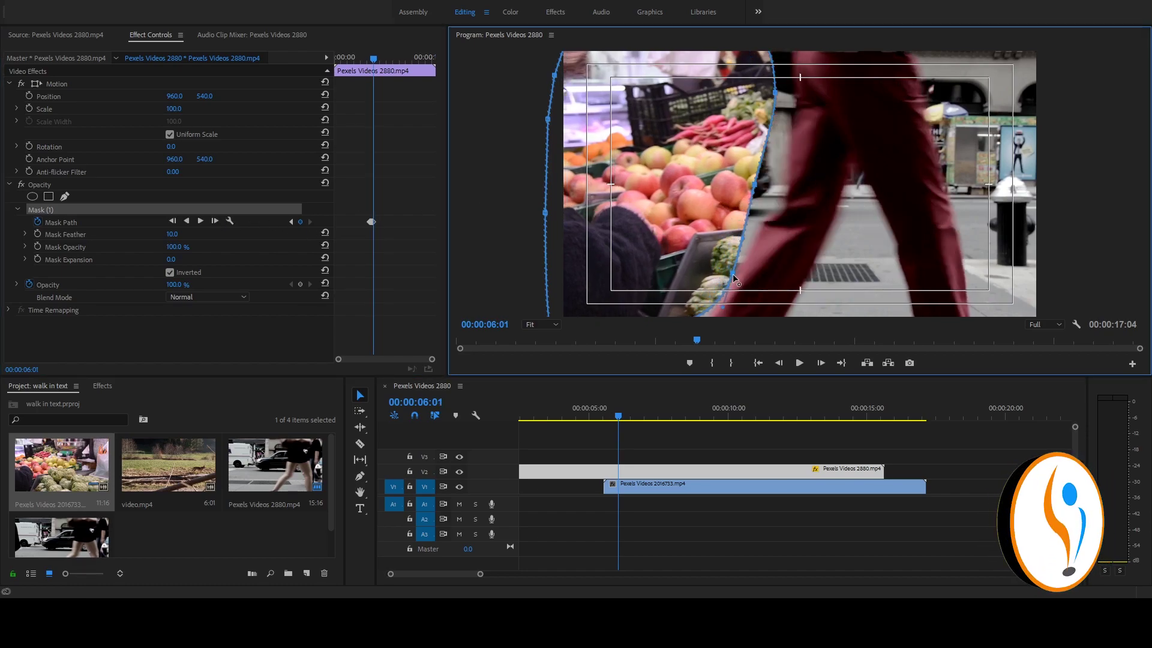
pyautogui.moveTo(754, 185); pyautogui.dragTo(775, 188)
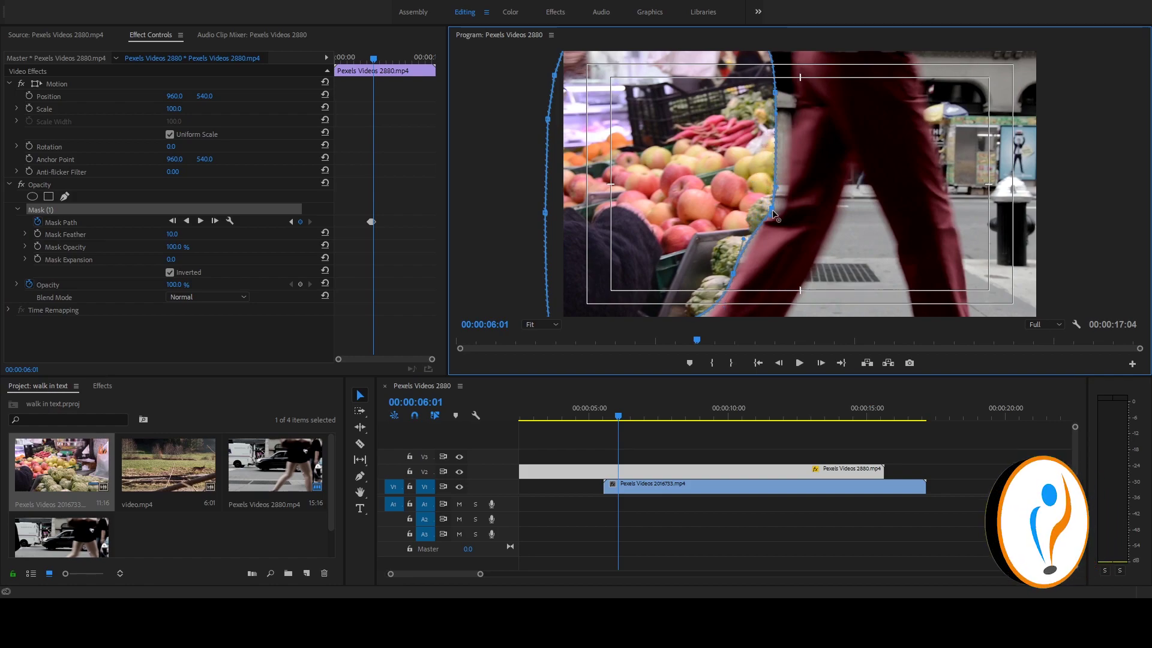
pyautogui.moveTo(773, 93)
pyautogui.mouseDown()
pyautogui.moveTo(793, 102)
pyautogui.moveTo(795, 151)
pyautogui.mouseUp()
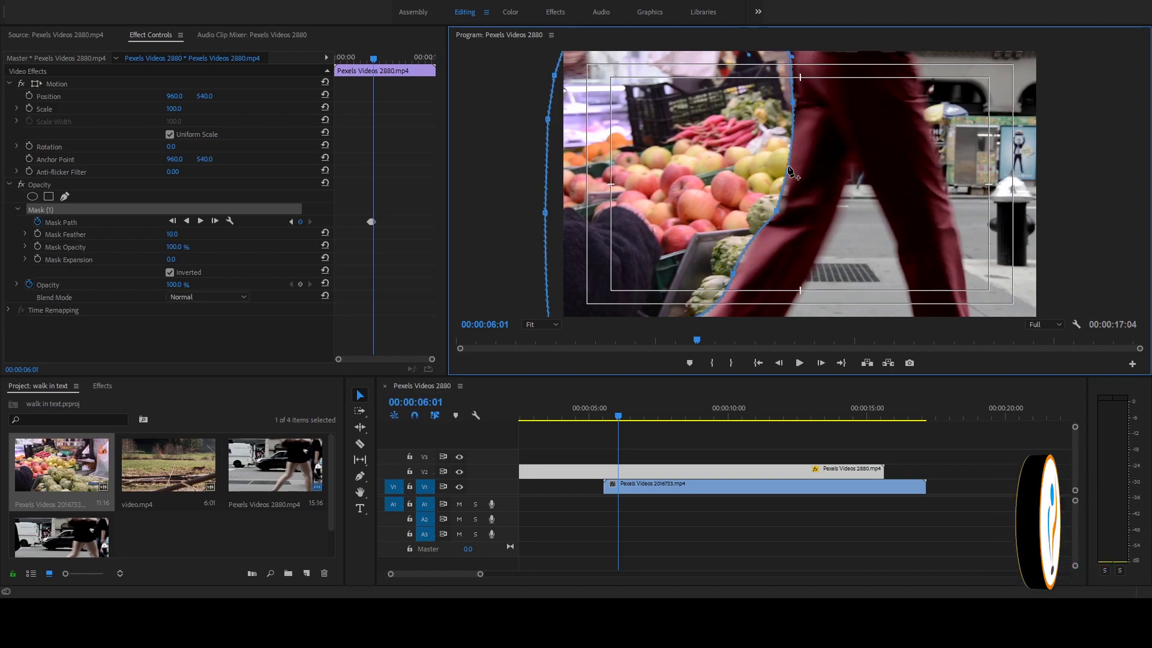
# At frame 06:02, shift the mask's upper and middle points right and hug the lower edge
pyautogui.click(216, 221)
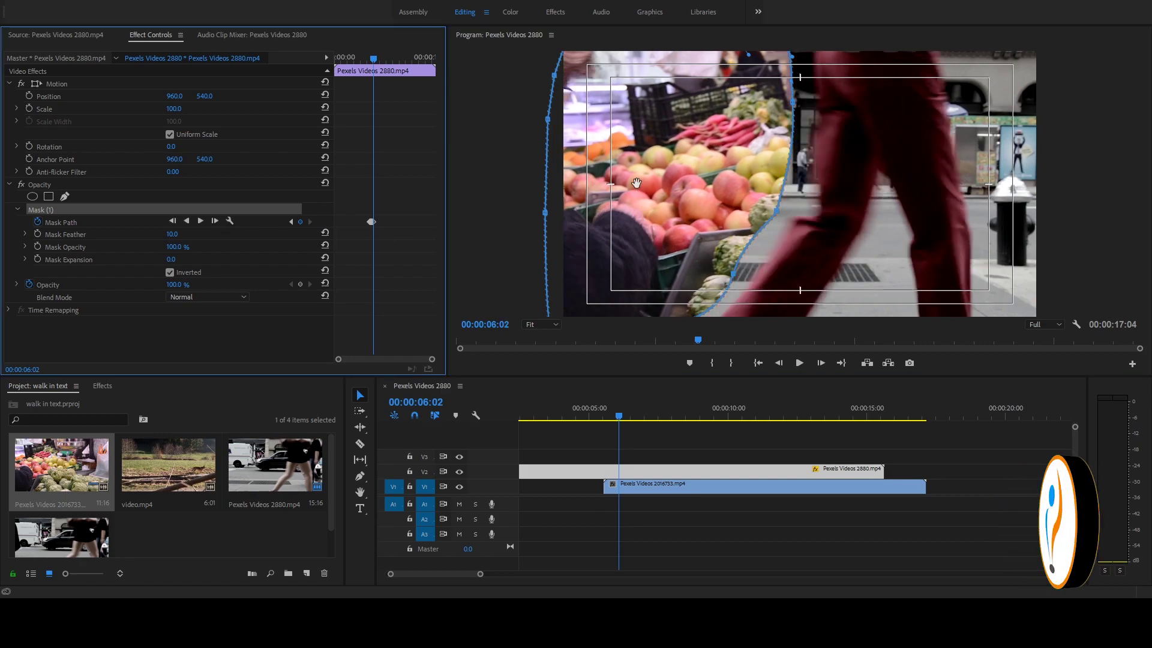
pyautogui.moveTo(793, 107); pyautogui.dragTo(817, 102)
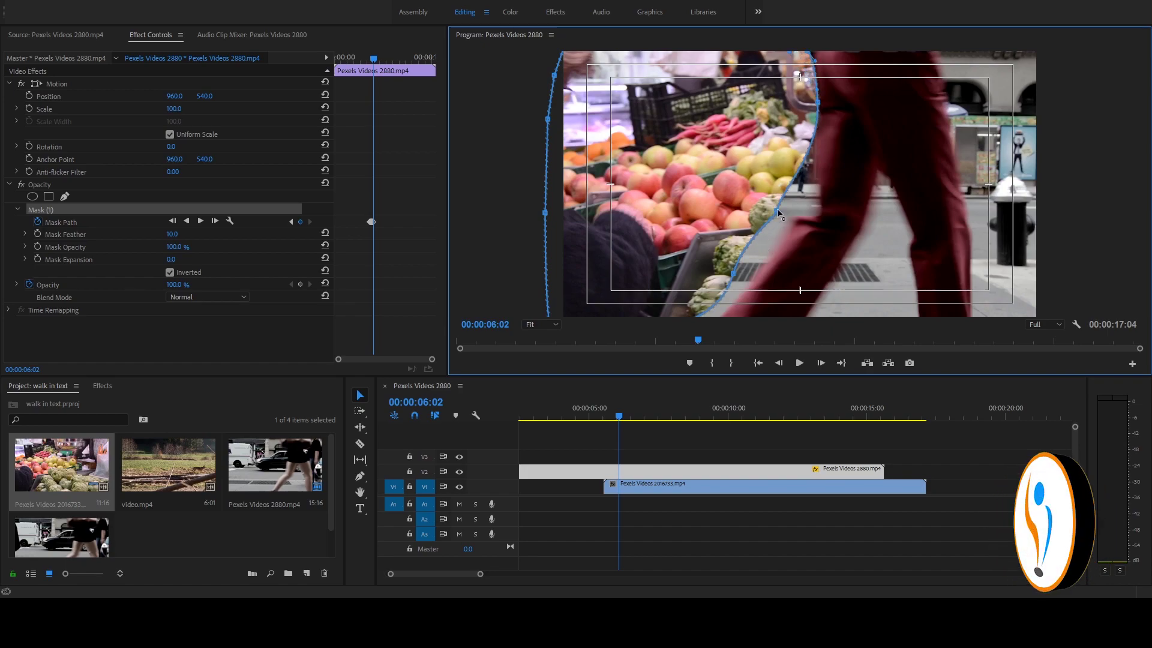
pyautogui.moveTo(776, 210); pyautogui.dragTo(820, 209)
pyautogui.moveTo(734, 273); pyautogui.dragTo(764, 252)
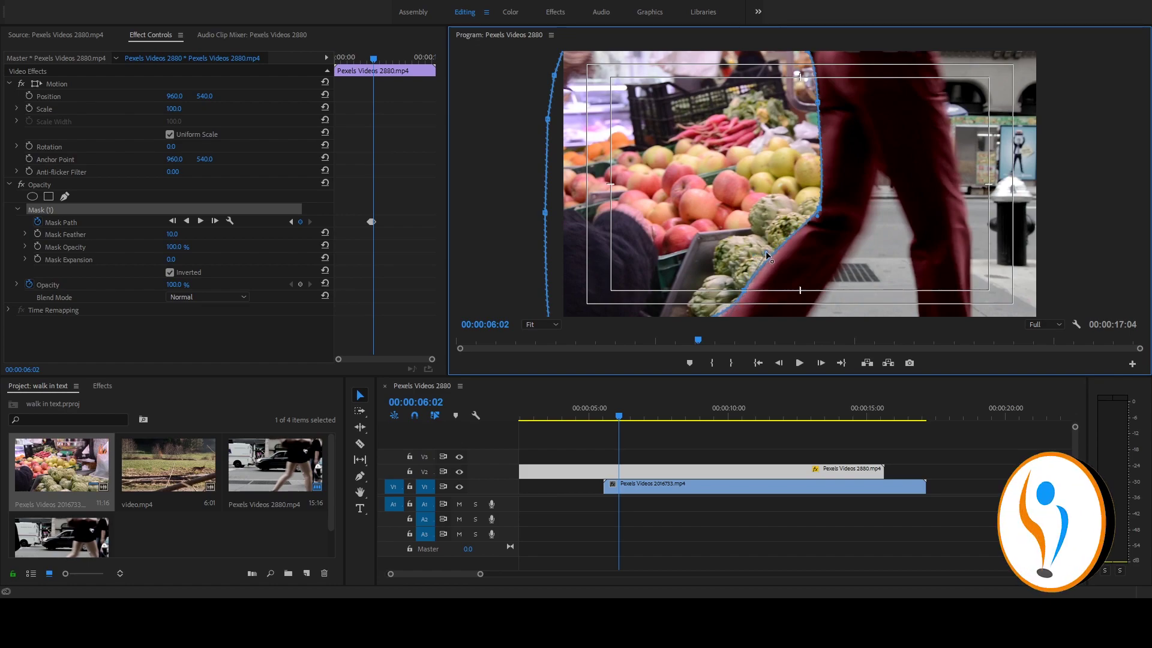
# At frame 06:03, move the middle point right and refine the upper and lower-right curves
pyautogui.click(214, 221)
pyautogui.moveTo(816, 209); pyautogui.dragTo(848, 208)
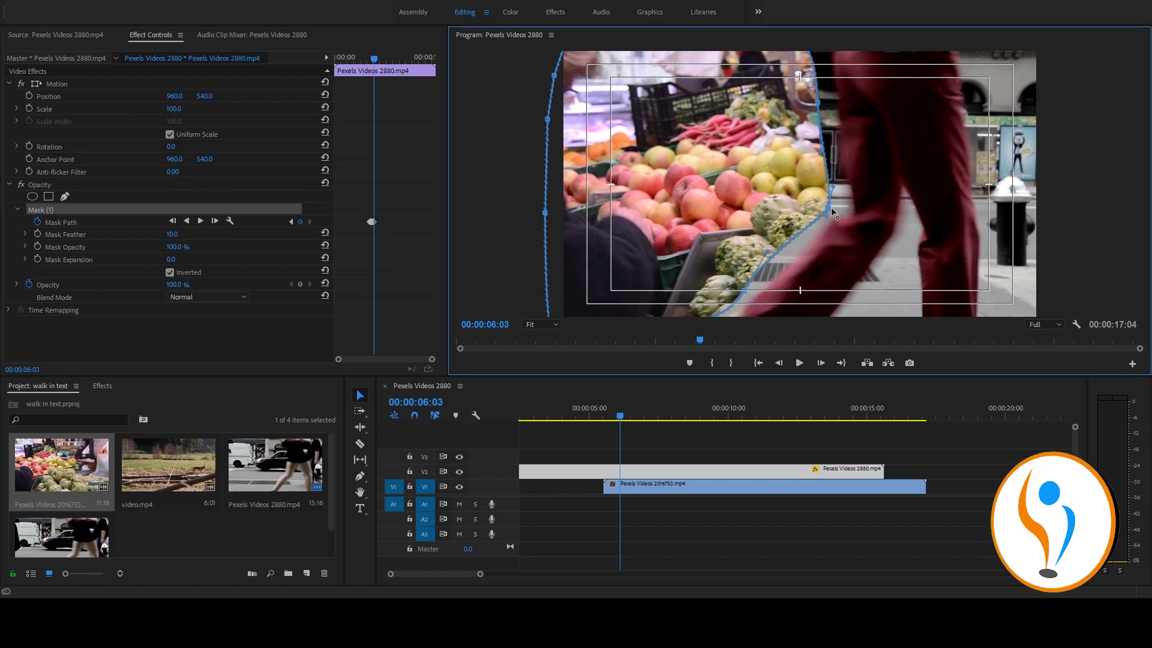
pyautogui.moveTo(820, 108); pyautogui.dragTo(832, 54)
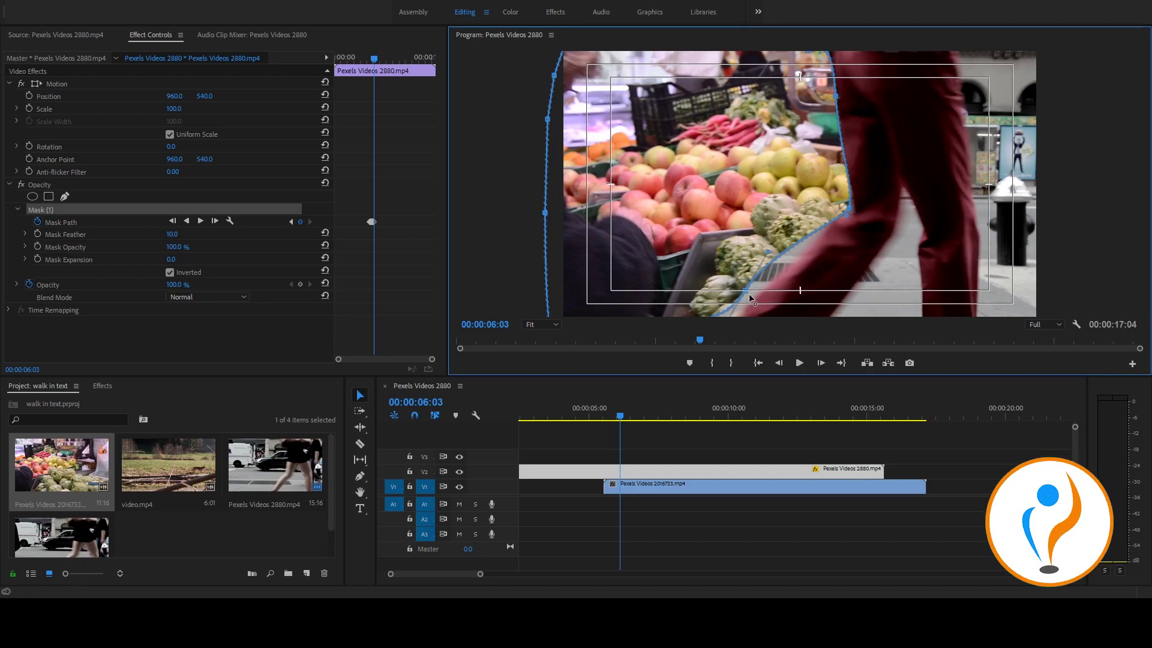
pyautogui.moveTo(750, 296); pyautogui.dragTo(755, 295)
pyautogui.moveTo(768, 252)
pyautogui.mouseDown()
pyautogui.moveTo(782, 262)
pyautogui.moveTo(751, 301)
pyautogui.mouseUp()
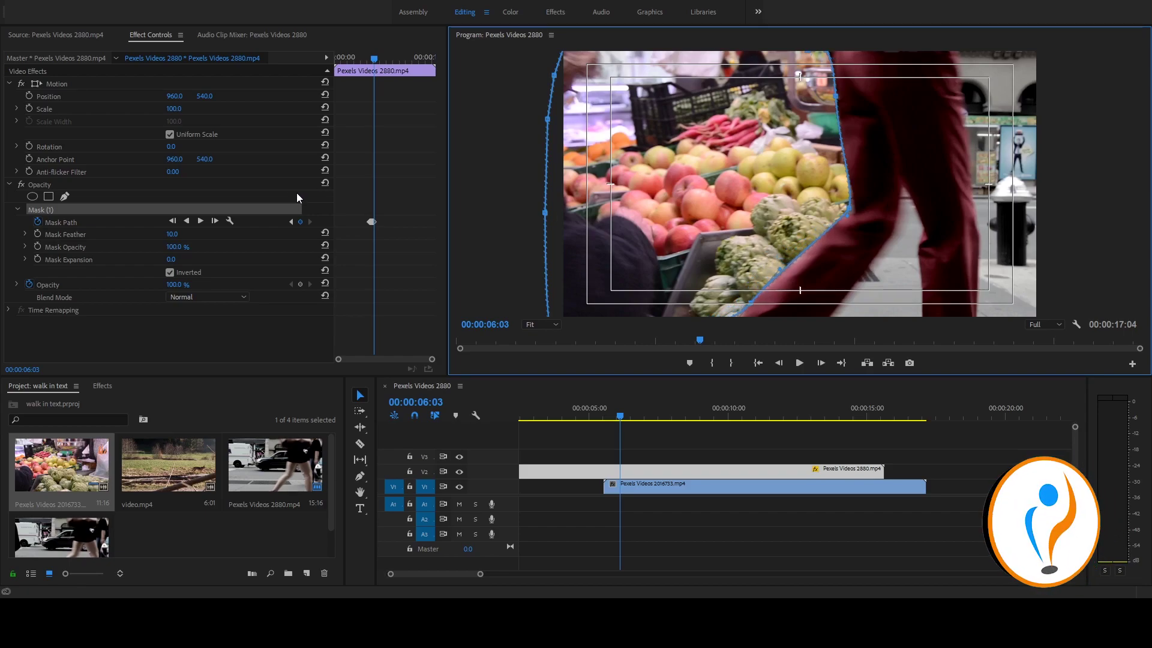
# At frame 06:04, pull the mask's right-side points out to the leg and lift its top corner
pyautogui.click(215, 221)
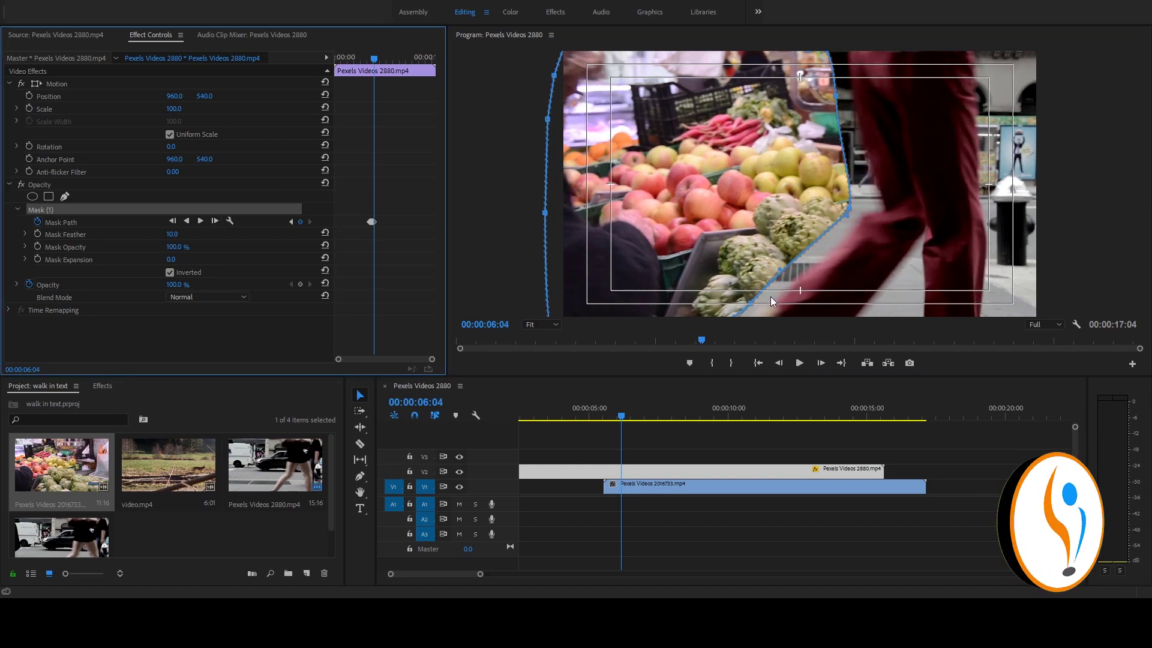
pyautogui.moveTo(751, 301); pyautogui.dragTo(768, 312)
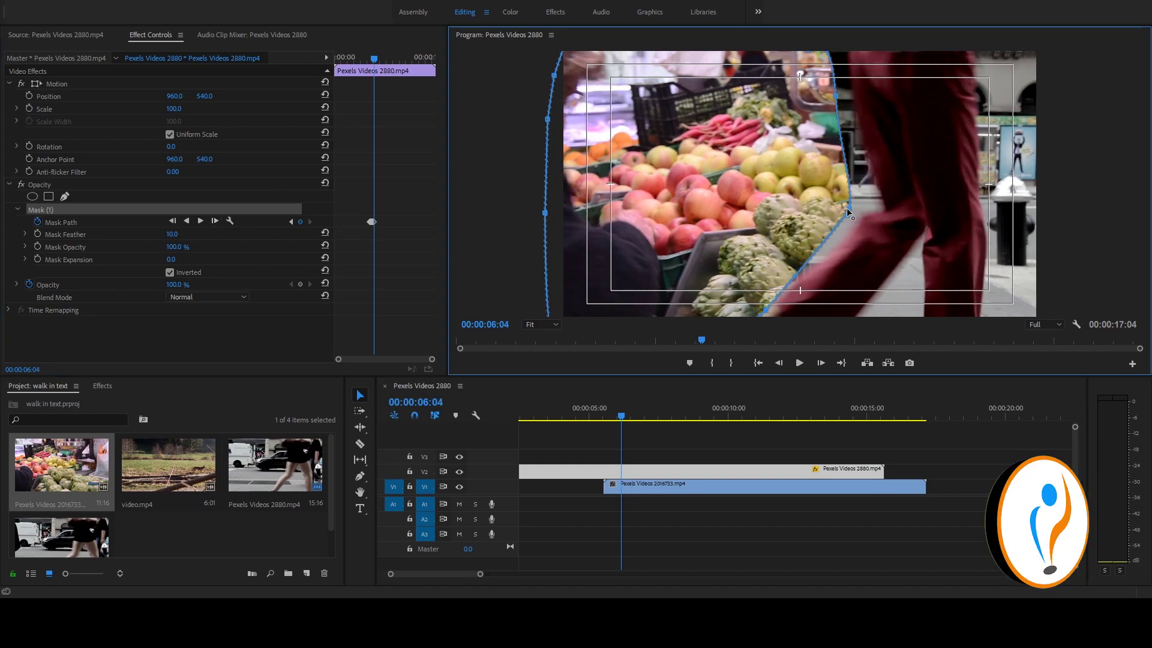
pyautogui.moveTo(847, 207); pyautogui.dragTo(861, 216)
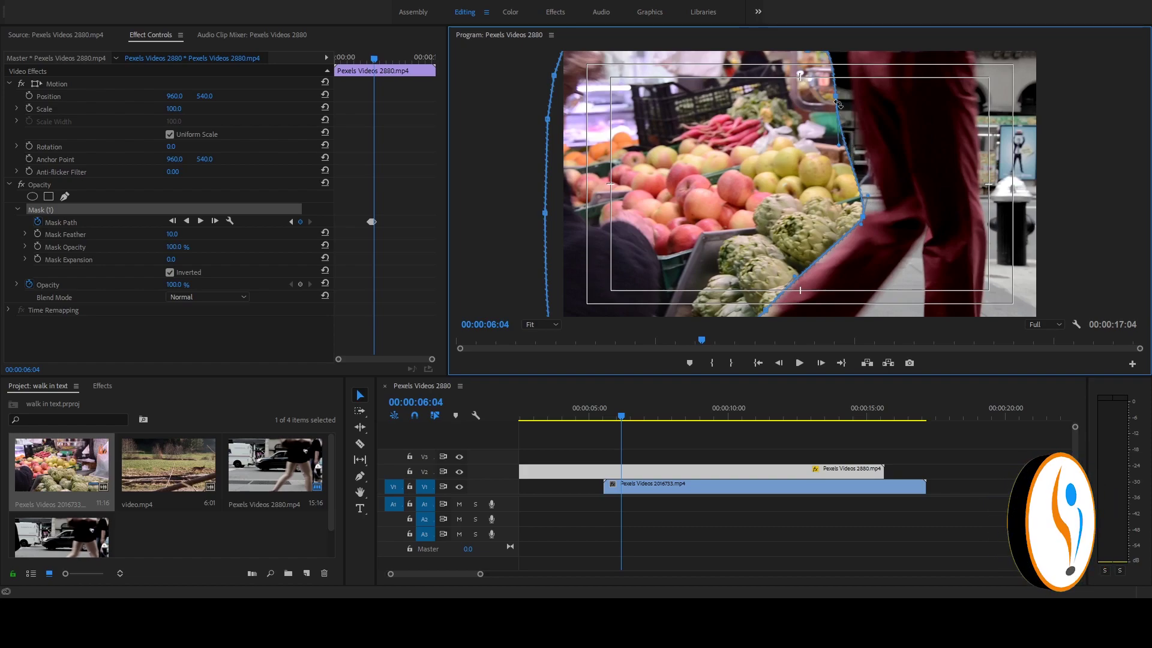
pyautogui.moveTo(837, 98); pyautogui.dragTo(853, 96)
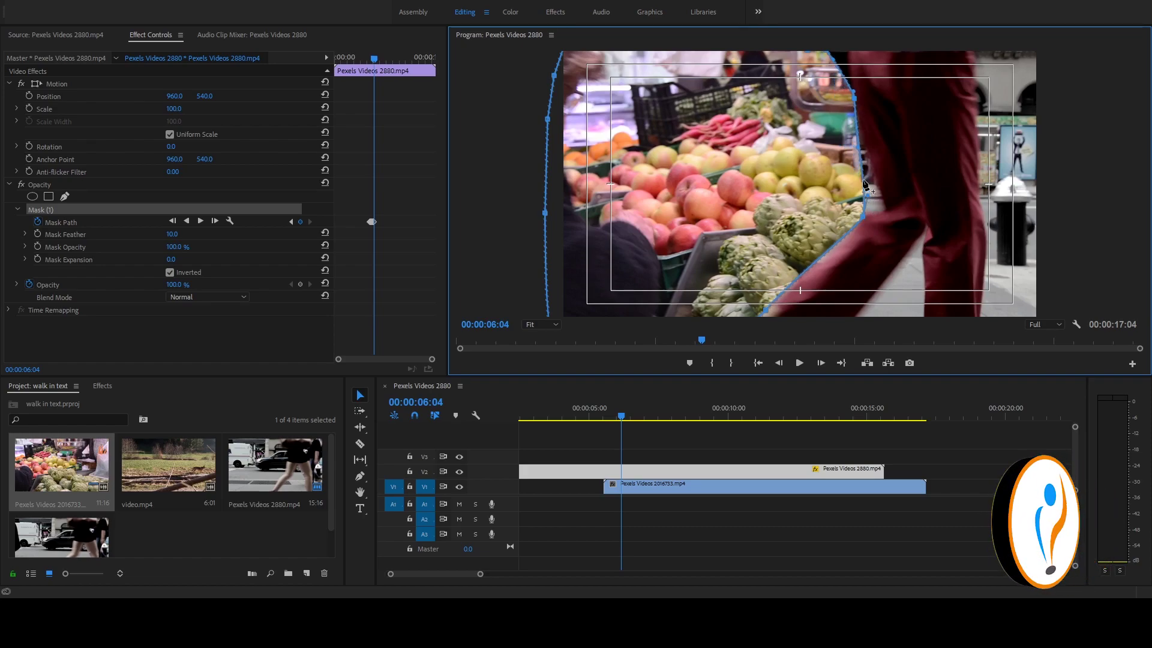
pyautogui.moveTo(863, 180); pyautogui.dragTo(883, 202)
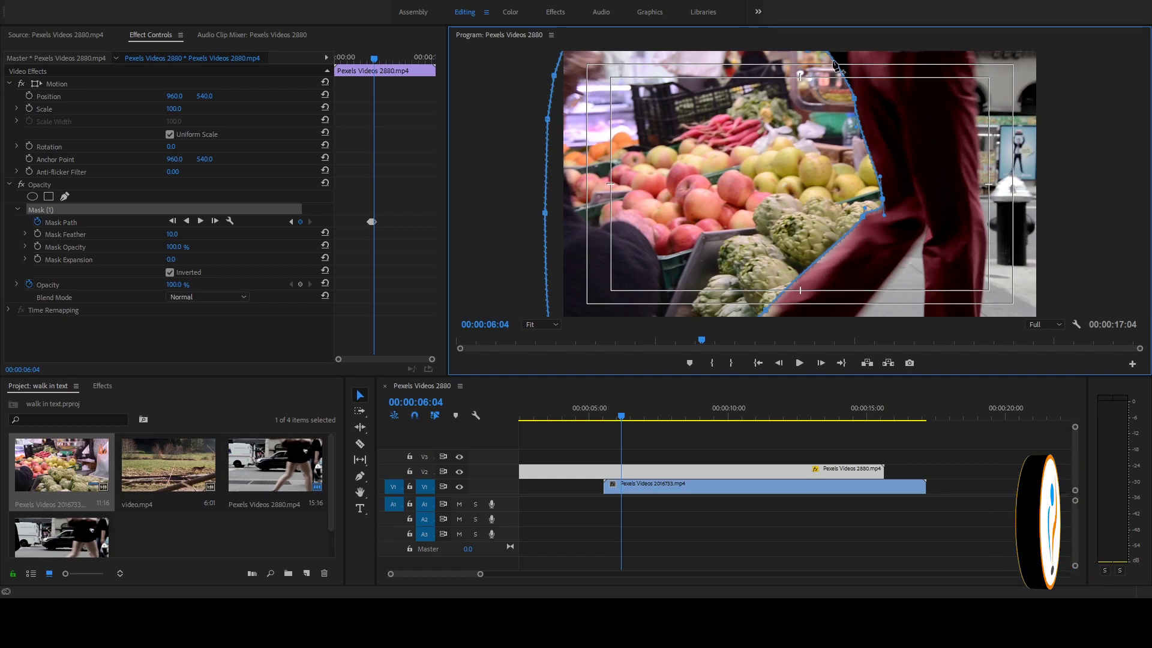
pyautogui.moveTo(837, 63); pyautogui.dragTo(846, 52)
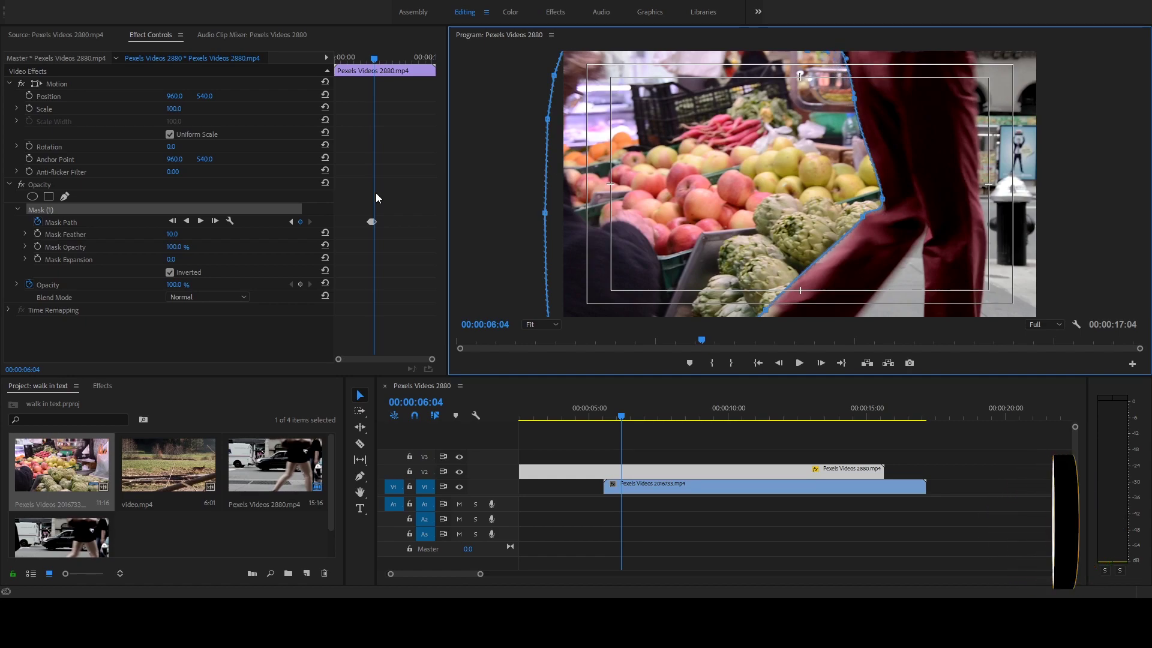
# At frame 06:05, slide the bottom point along her leg and push the right side out
pyautogui.click(214, 220)
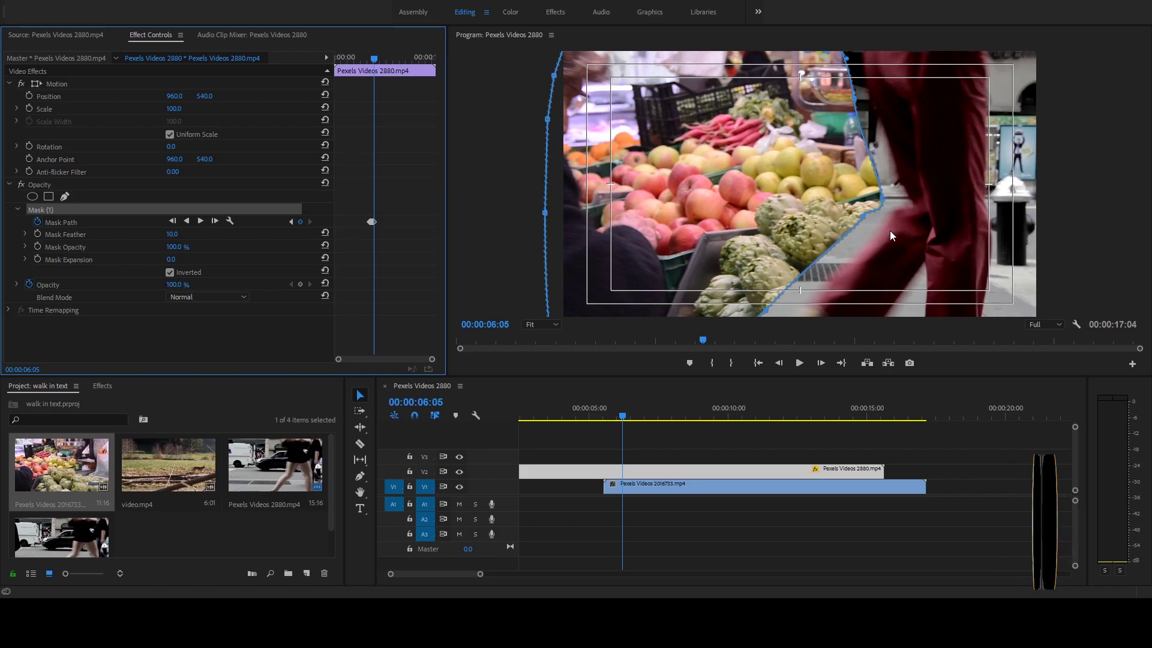
pyautogui.moveTo(765, 314); pyautogui.dragTo(810, 314)
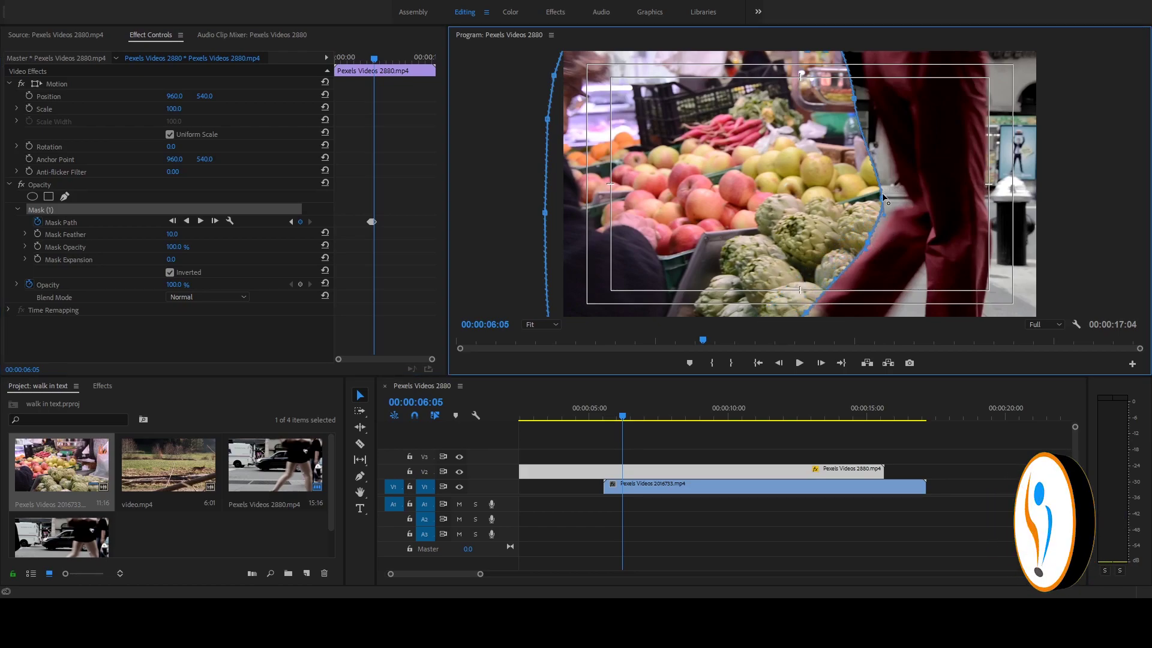
pyautogui.moveTo(881, 192); pyautogui.dragTo(903, 192)
pyautogui.moveTo(851, 99); pyautogui.dragTo(862, 57)
# At frame 06:06, reshape the lower edge along her legs and set the upper point at her shoulder
pyautogui.click(213, 221)
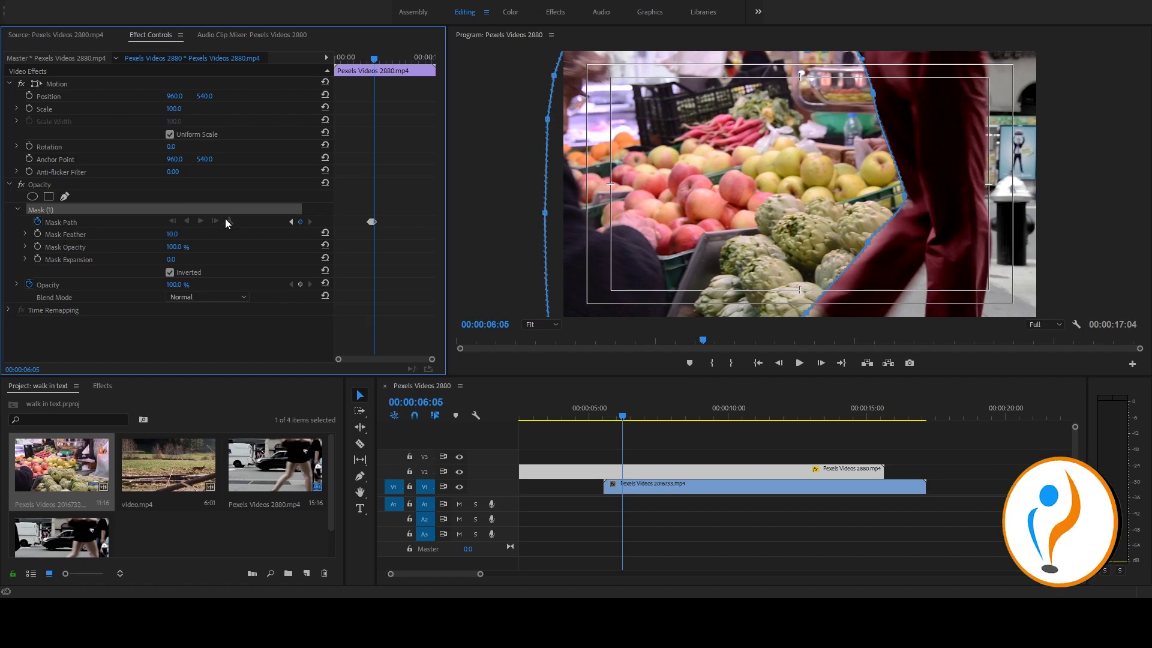
pyautogui.moveTo(805, 313); pyautogui.dragTo(861, 238)
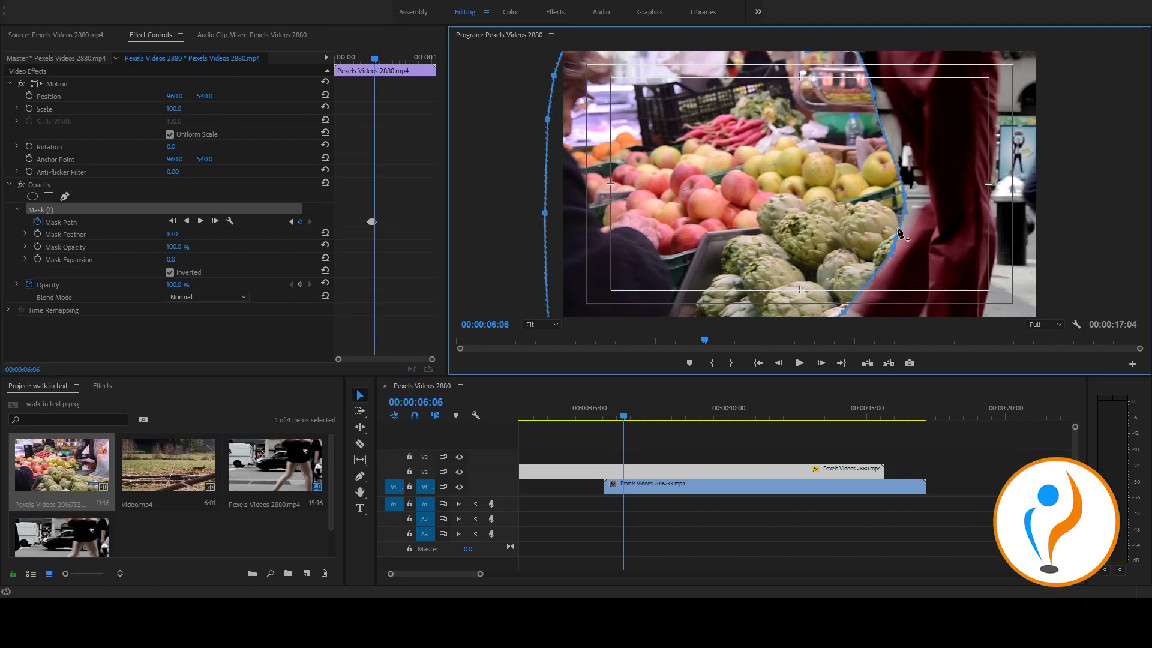
pyautogui.moveTo(905, 196); pyautogui.dragTo(928, 198)
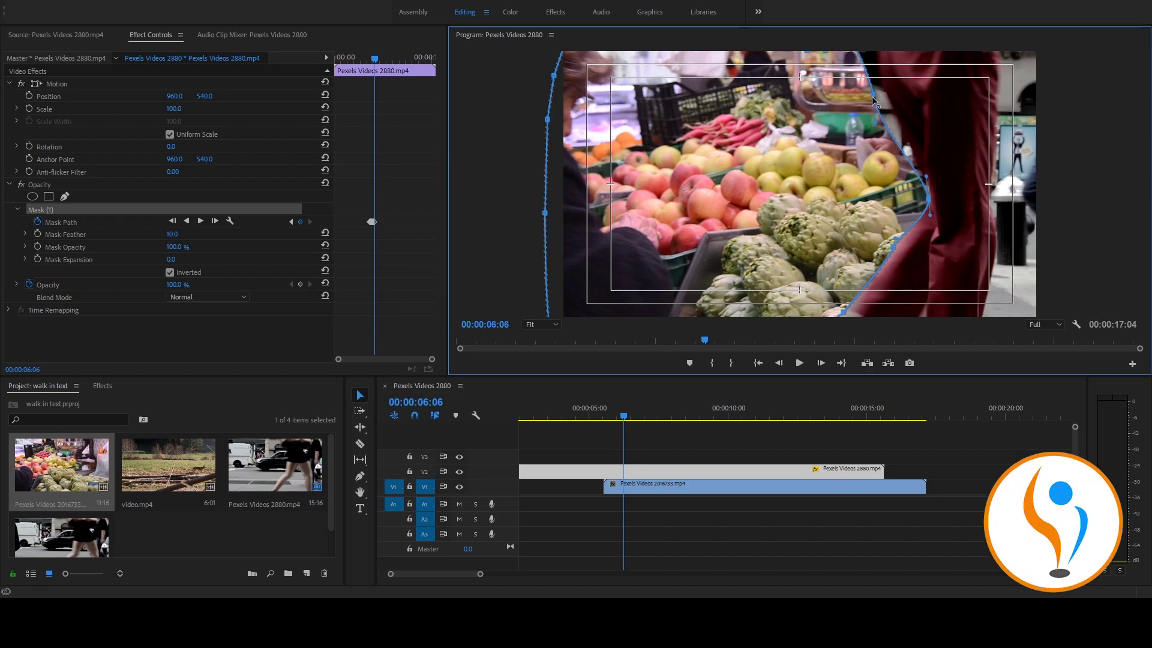
pyautogui.moveTo(873, 99)
pyautogui.mouseDown()
pyautogui.moveTo(890, 88)
pyautogui.moveTo(869, 45)
pyautogui.mouseUp()
# At frame 06:07, move the bottom point along her leg and refit the upper-right edge
pyautogui.click(215, 220)
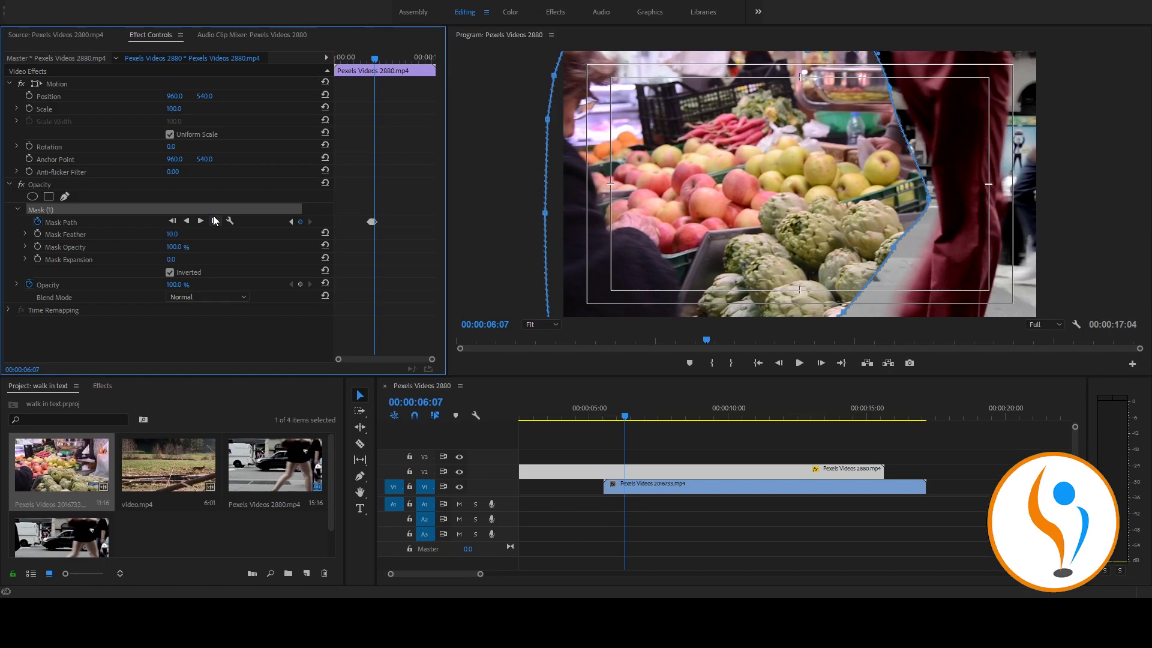
pyautogui.moveTo(844, 315); pyautogui.dragTo(932, 245)
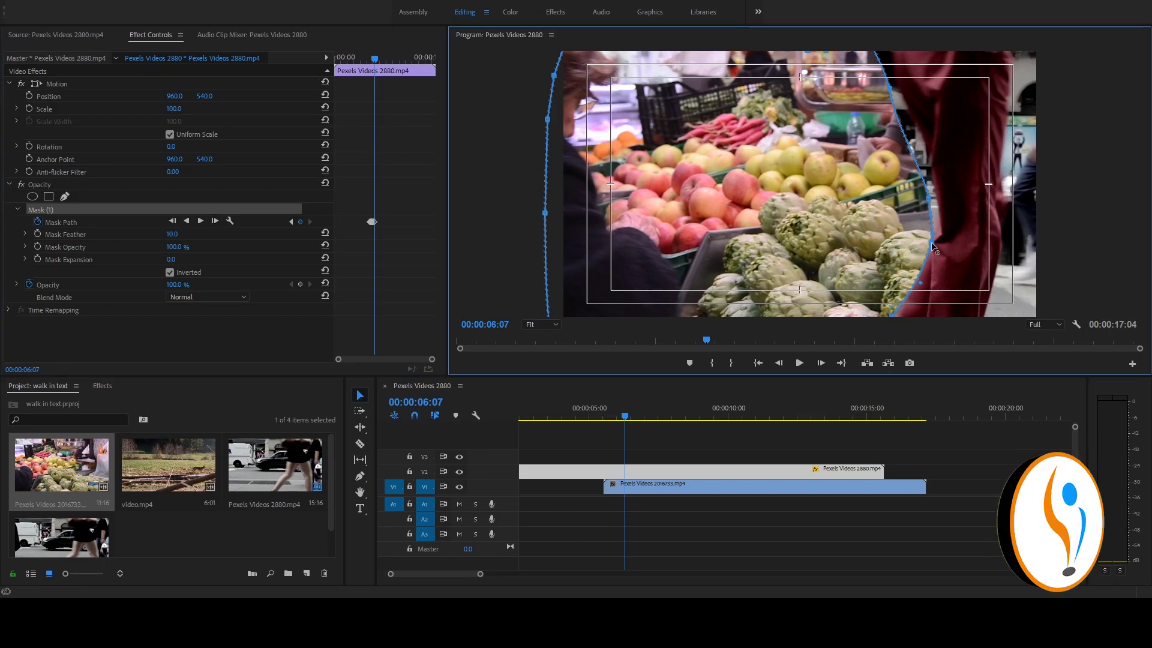
pyautogui.moveTo(929, 202); pyautogui.dragTo(937, 203)
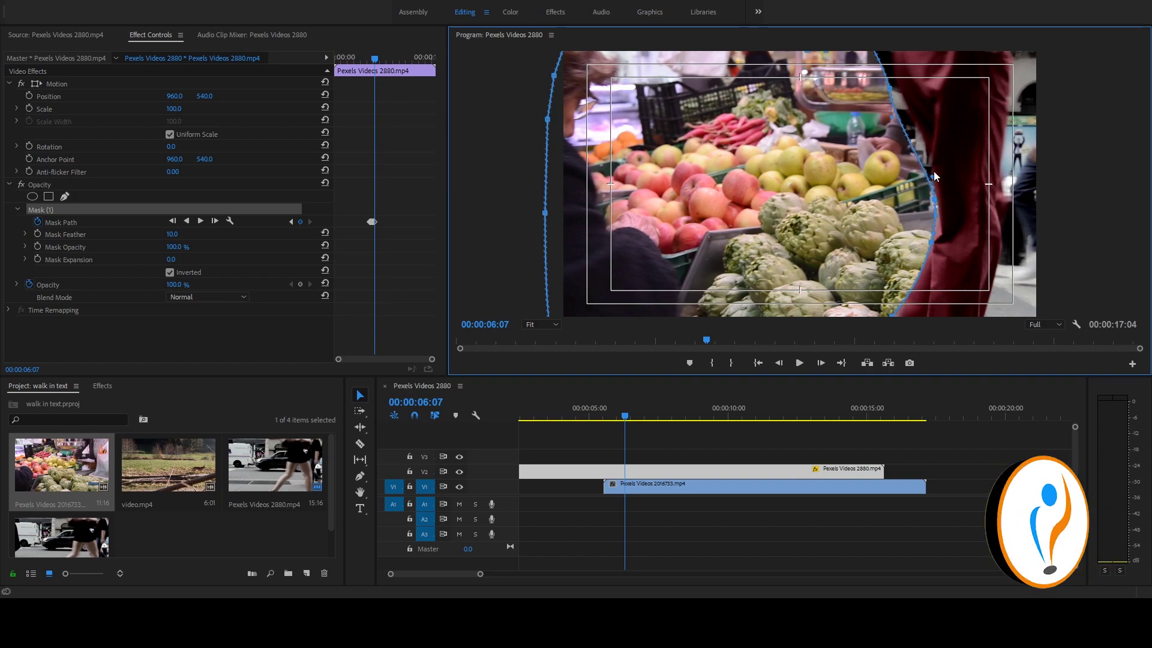
pyautogui.moveTo(892, 118); pyautogui.dragTo(903, 94)
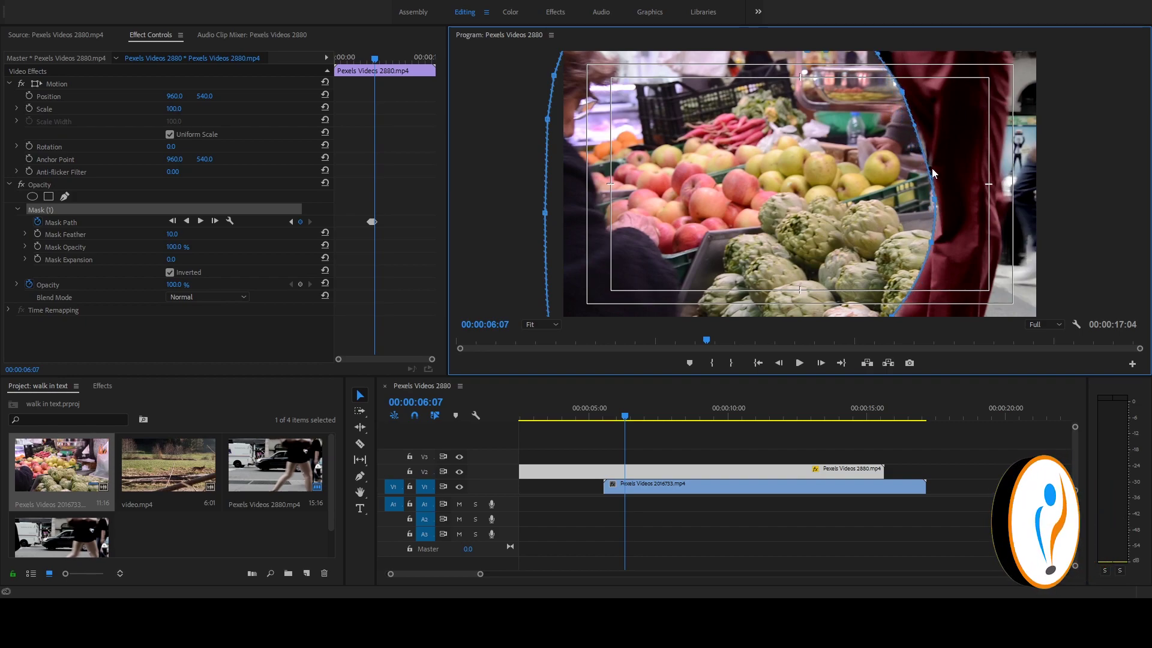
# At frame 06:08, reposition the top-right, torso and lower-right mask points onto her outline
pyautogui.click(217, 221)
pyautogui.moveTo(900, 86); pyautogui.dragTo(894, 72)
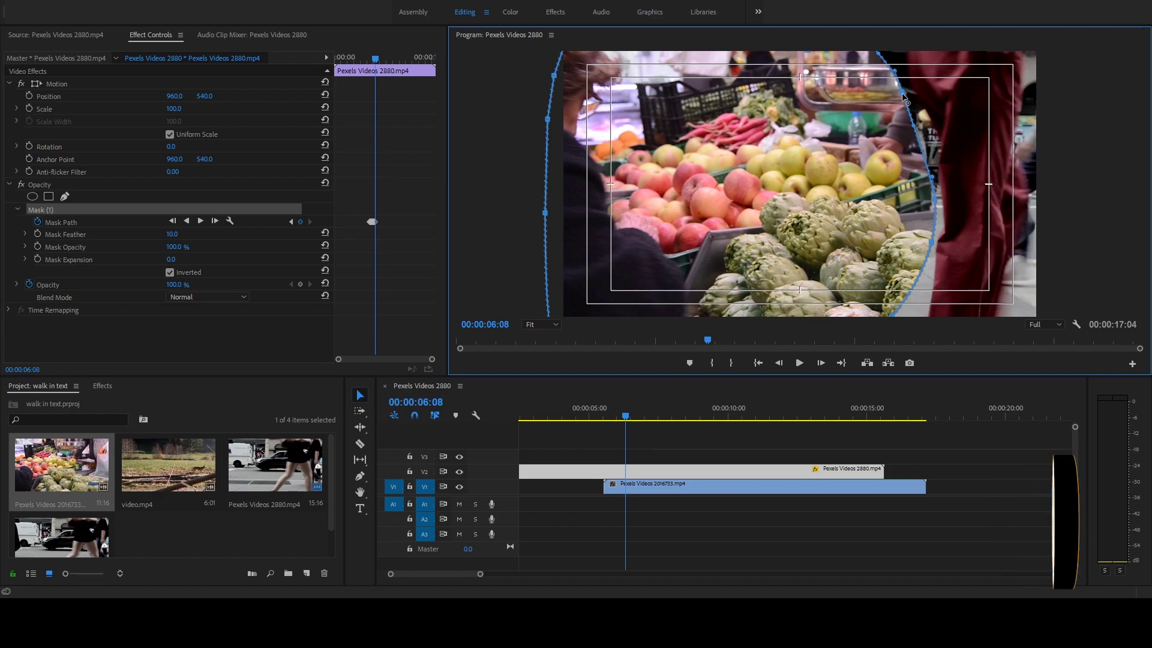
pyautogui.moveTo(896, 73); pyautogui.dragTo(911, 90)
pyautogui.moveTo(938, 201); pyautogui.dragTo(940, 184)
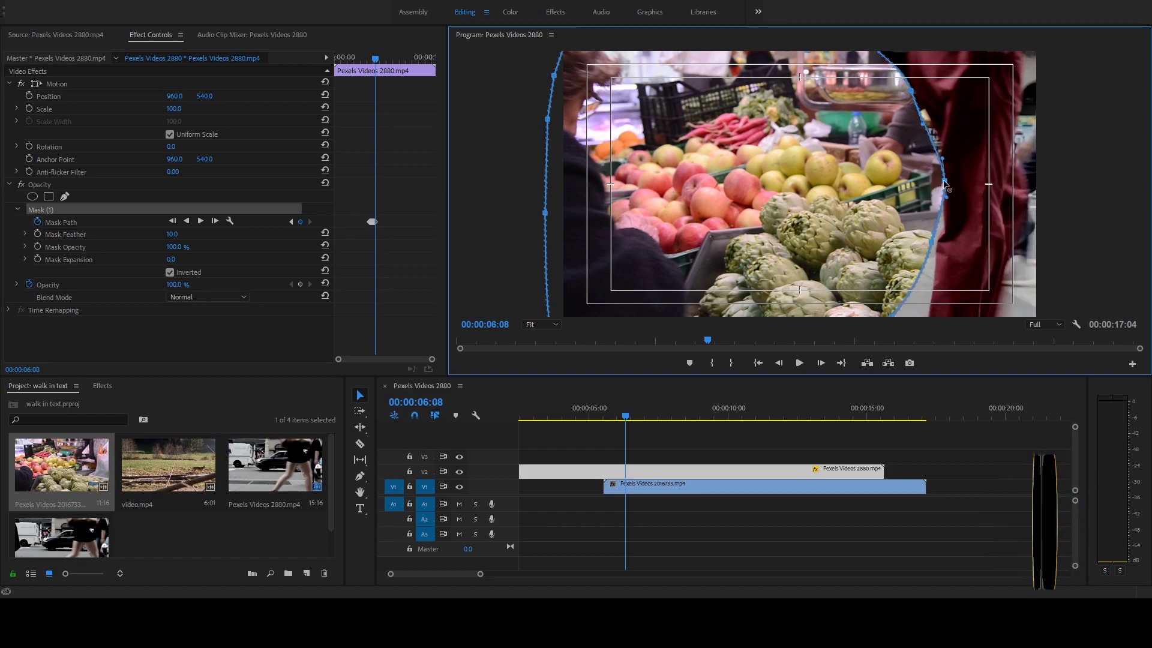
pyautogui.moveTo(933, 141); pyautogui.dragTo(929, 112)
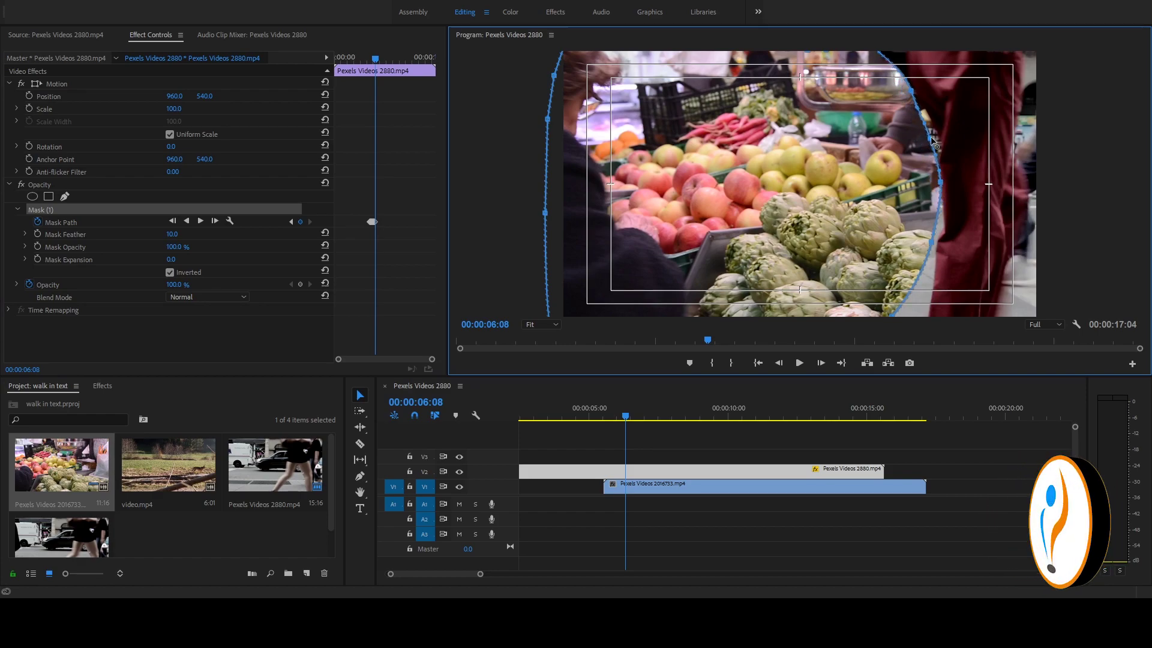
pyautogui.moveTo(935, 239); pyautogui.dragTo(943, 229)
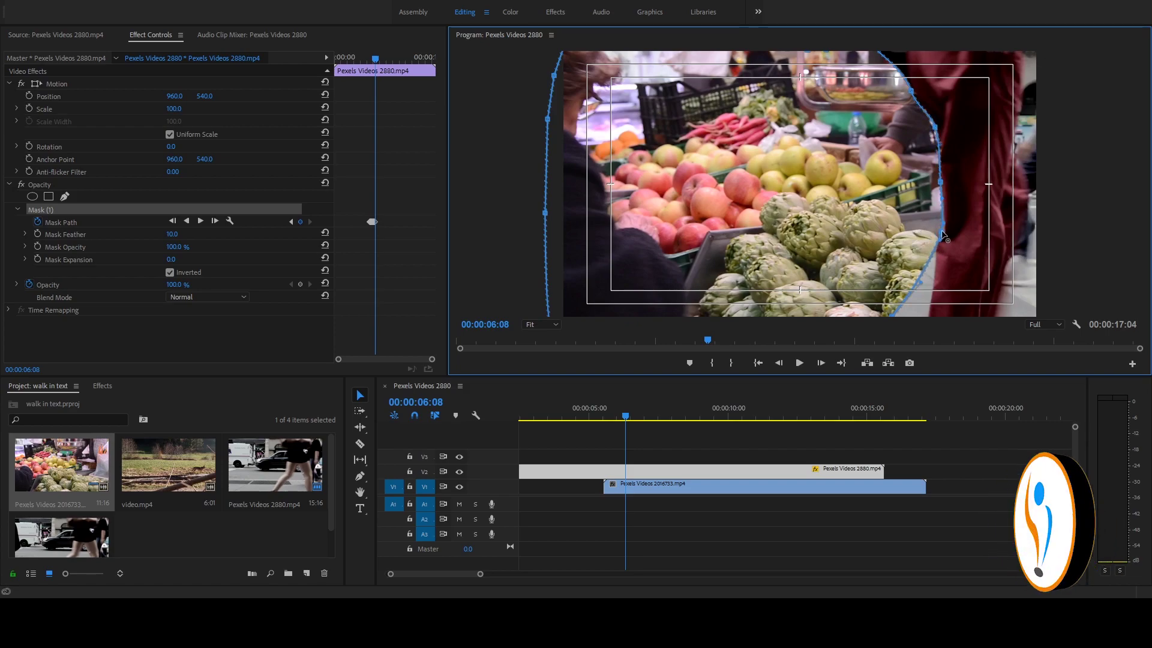
pyautogui.moveTo(892, 318)
pyautogui.mouseDown()
pyautogui.moveTo(926, 317)
pyautogui.moveTo(943, 266)
pyautogui.mouseUp()
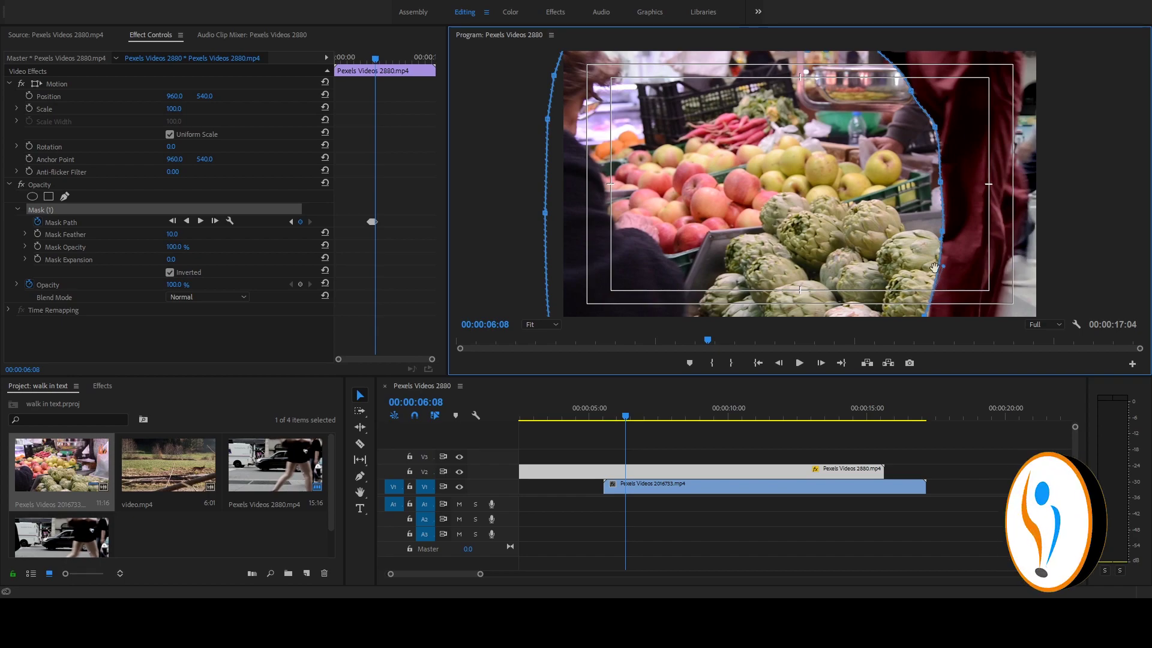
# At frame 06:09, curve the mask's right edge around her shoulder, torso and leg
pyautogui.click(216, 220)
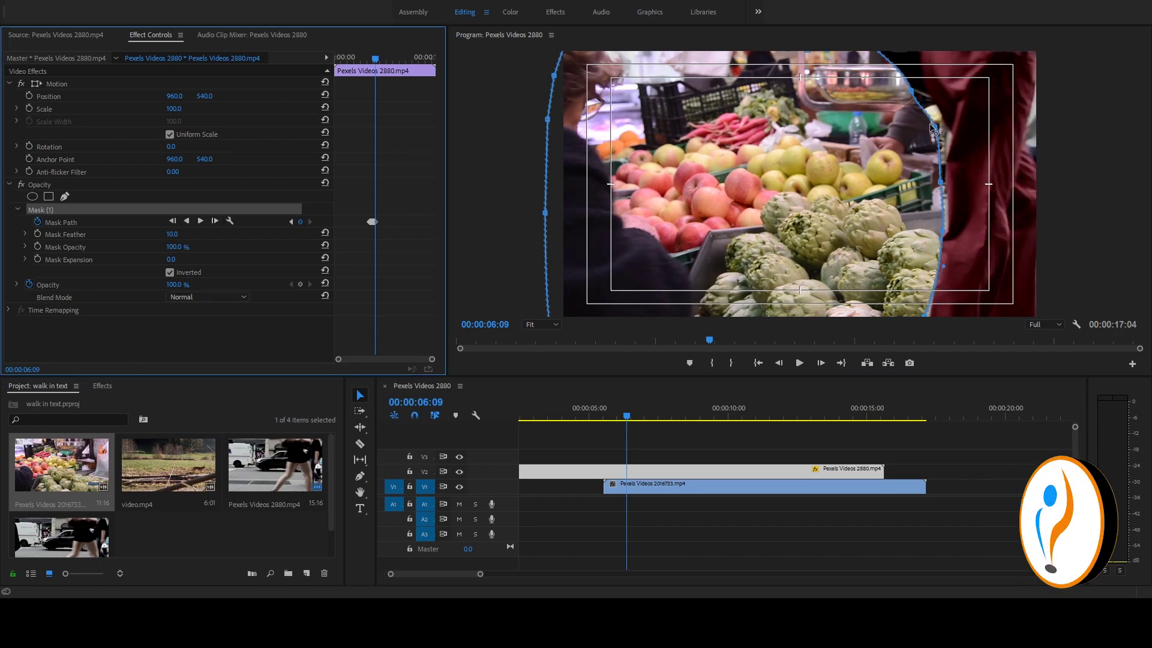
pyautogui.moveTo(916, 96); pyautogui.dragTo(927, 88)
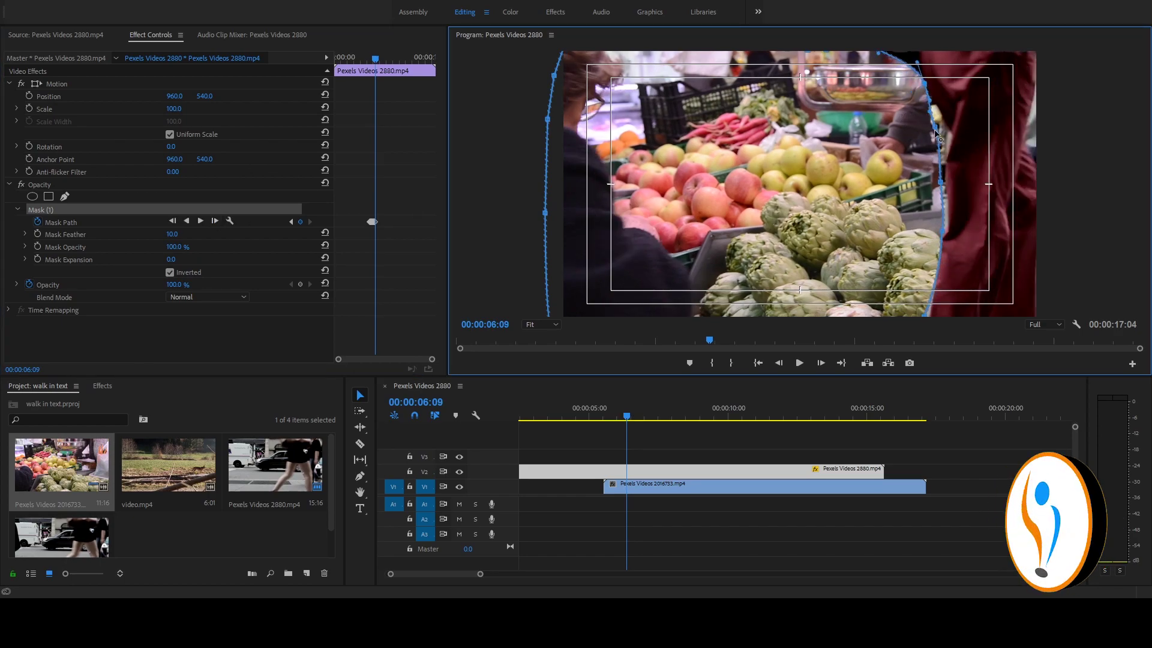
pyautogui.moveTo(940, 175); pyautogui.dragTo(943, 192)
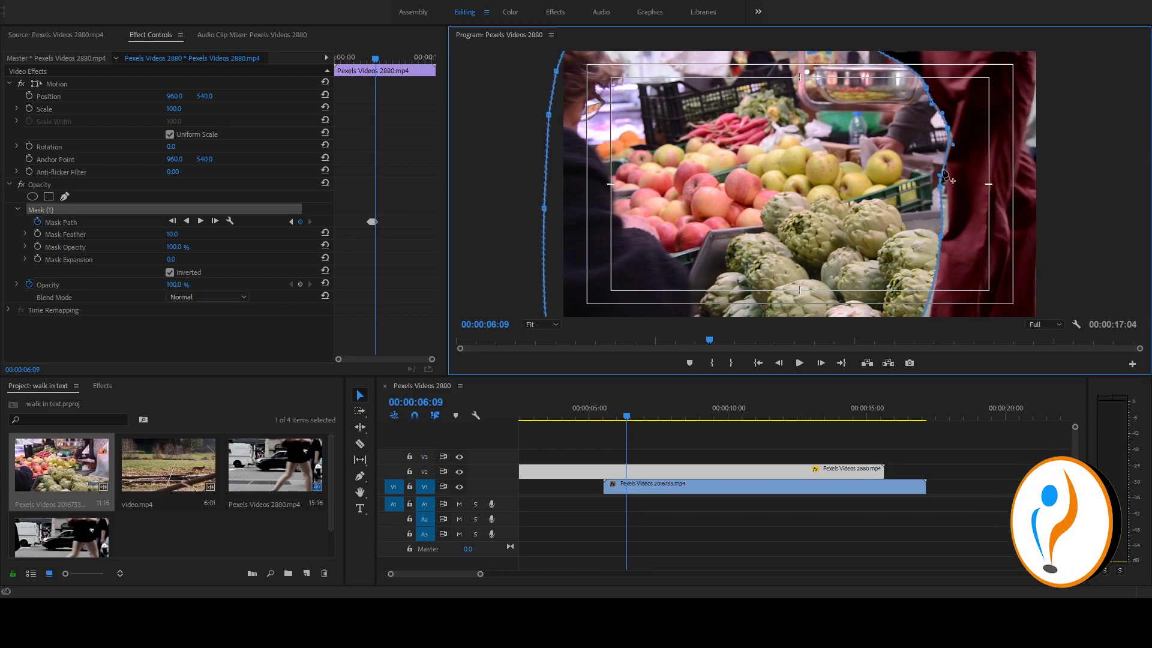
pyautogui.moveTo(937, 236); pyautogui.dragTo(945, 234)
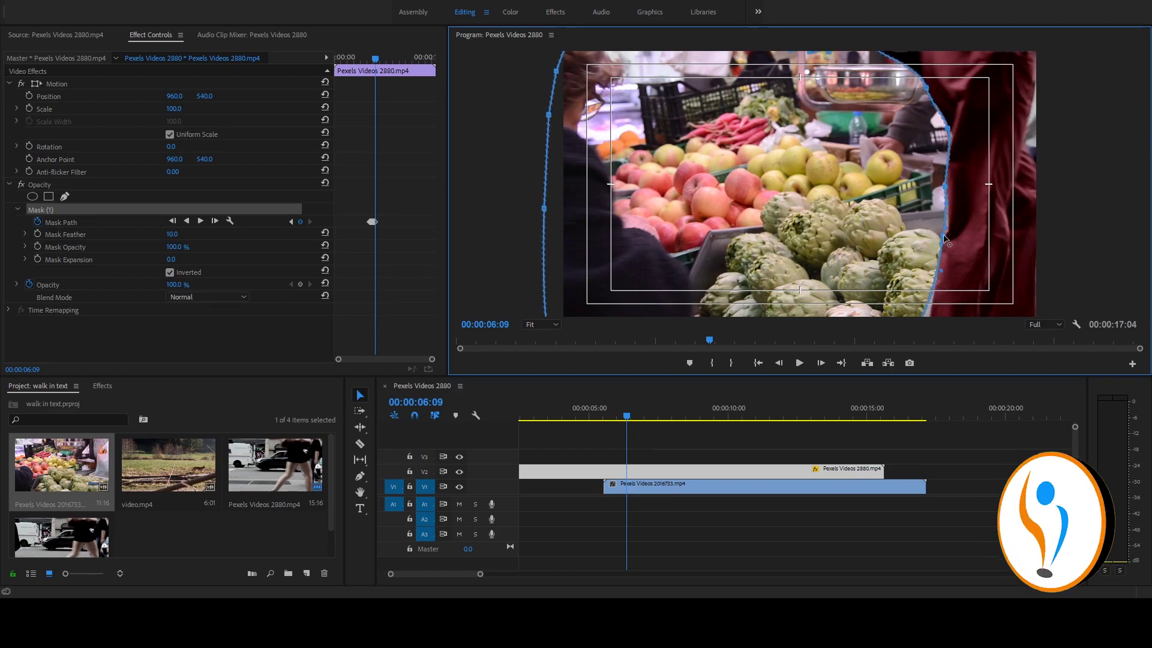
pyautogui.moveTo(923, 306); pyautogui.dragTo(925, 325)
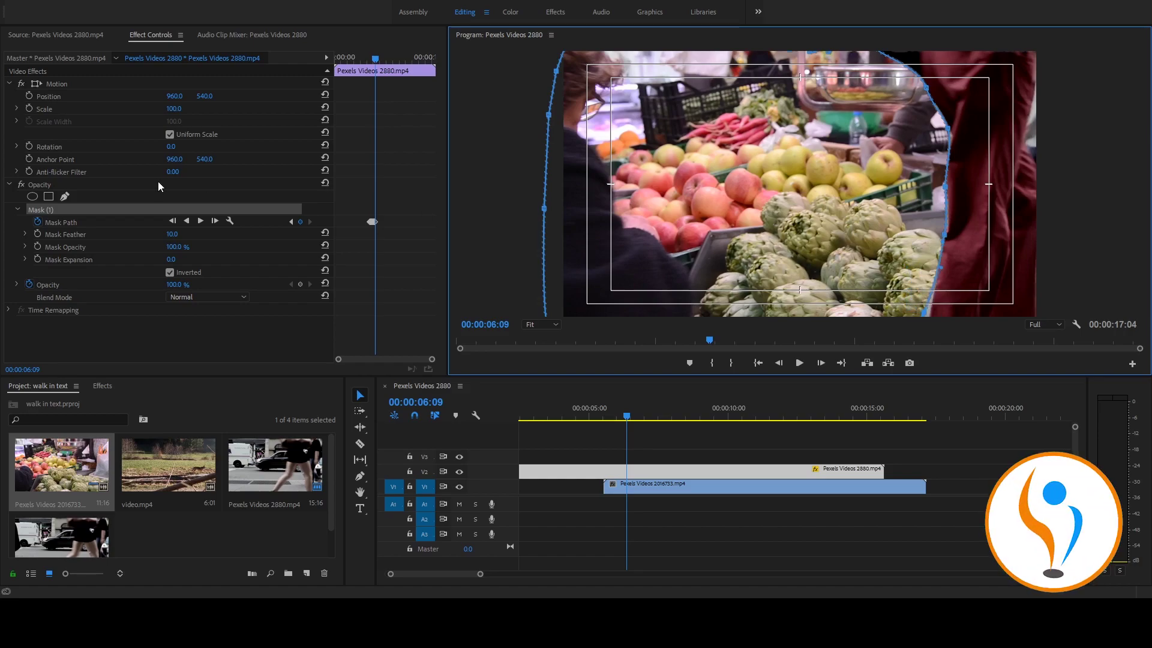
# Advance the mask three frames, refitting its right edge to the passer-by's shoulder, torso and leg
pyautogui.click(214, 221)
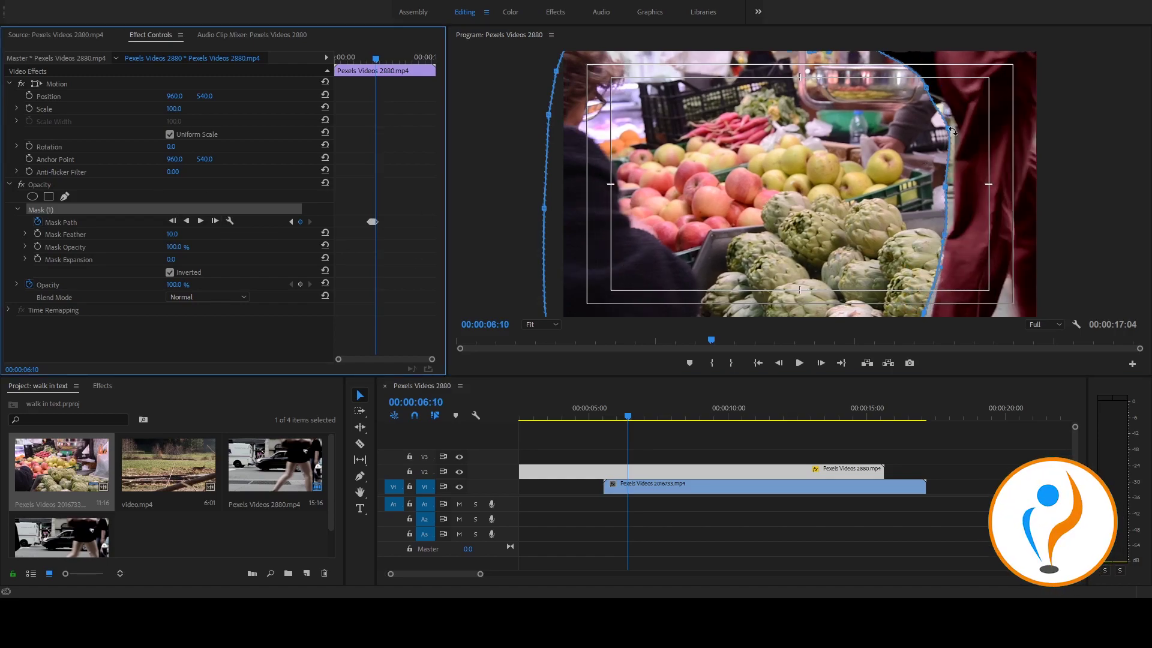
pyautogui.moveTo(949, 129); pyautogui.dragTo(953, 124)
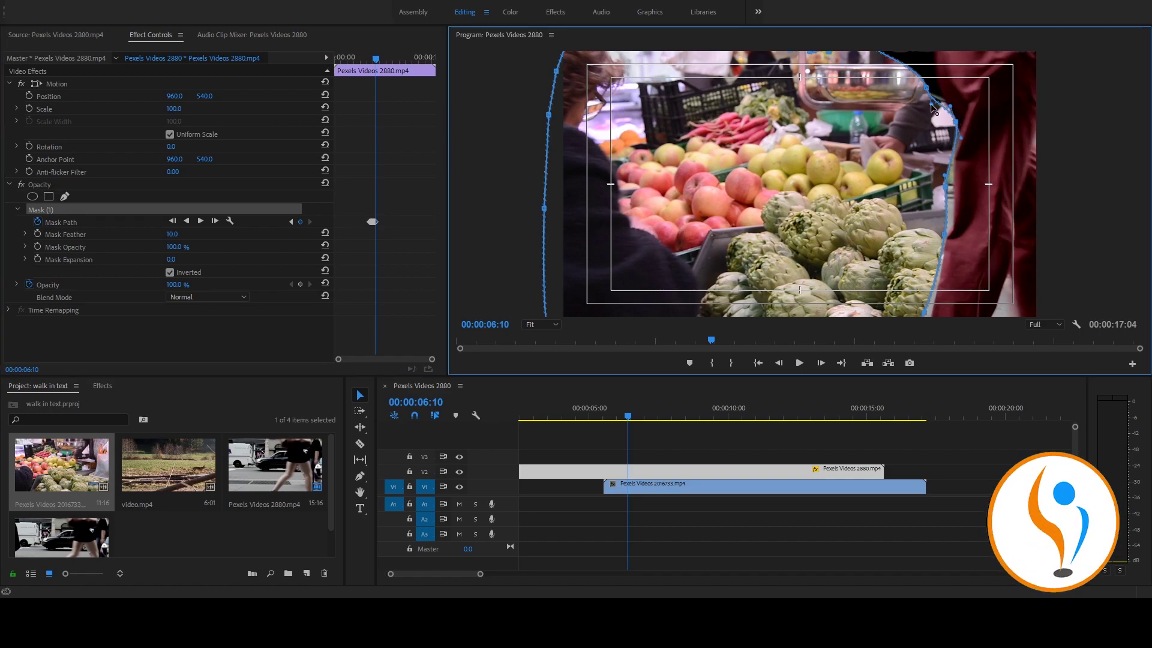
pyautogui.keyDown('ctrl'); pyautogui.click(932, 105); pyautogui.keyUp('ctrl')
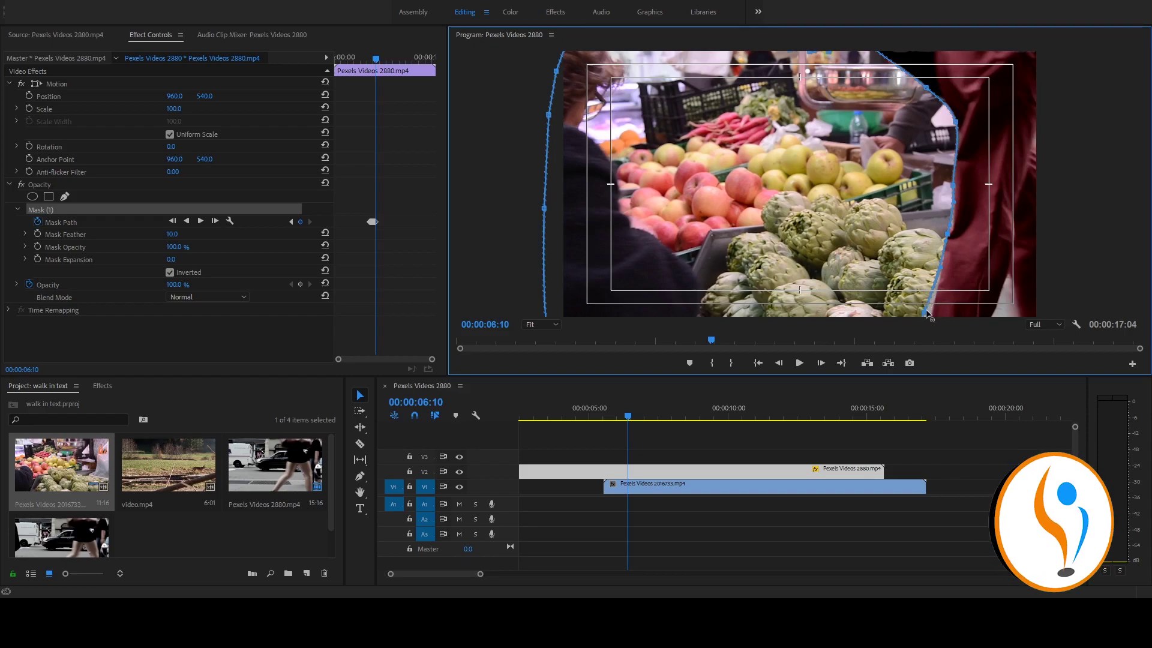
pyautogui.moveTo(933, 297); pyautogui.dragTo(947, 267)
pyautogui.moveTo(928, 90); pyautogui.dragTo(937, 54)
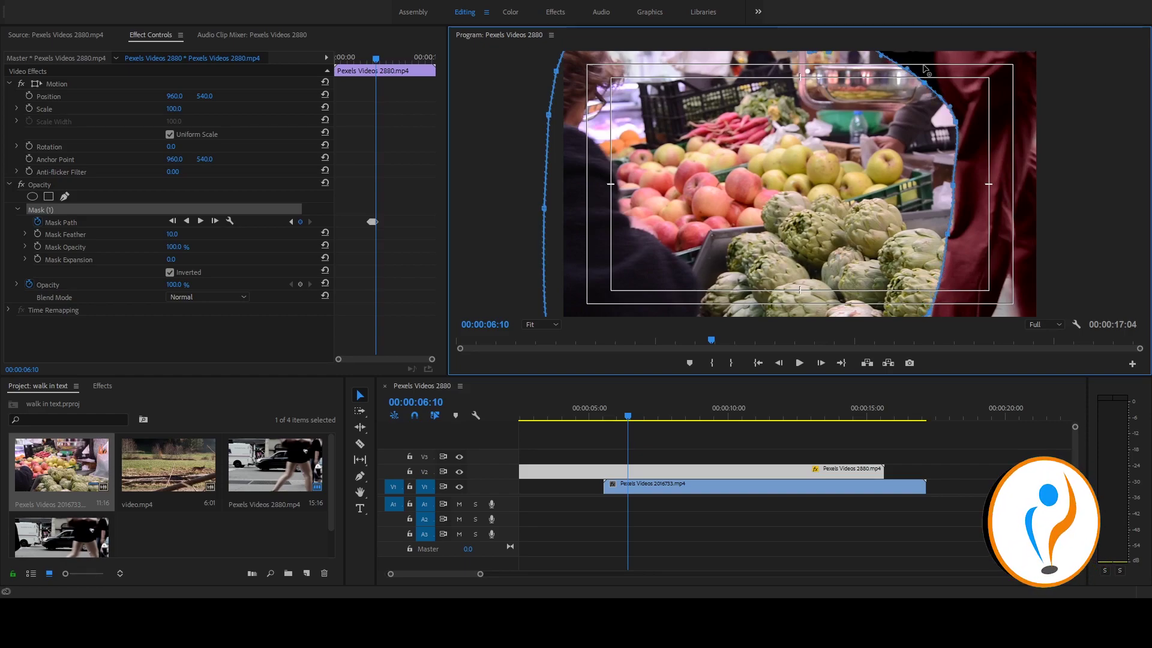
pyautogui.click(215, 222)
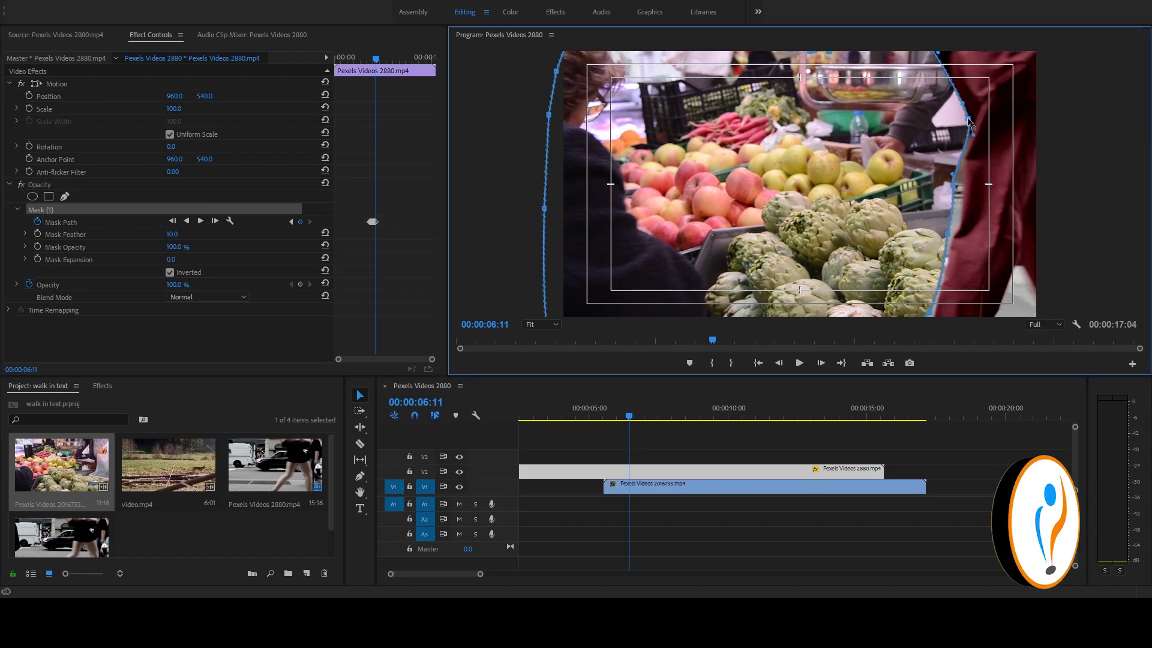
pyautogui.moveTo(954, 185); pyautogui.dragTo(962, 189)
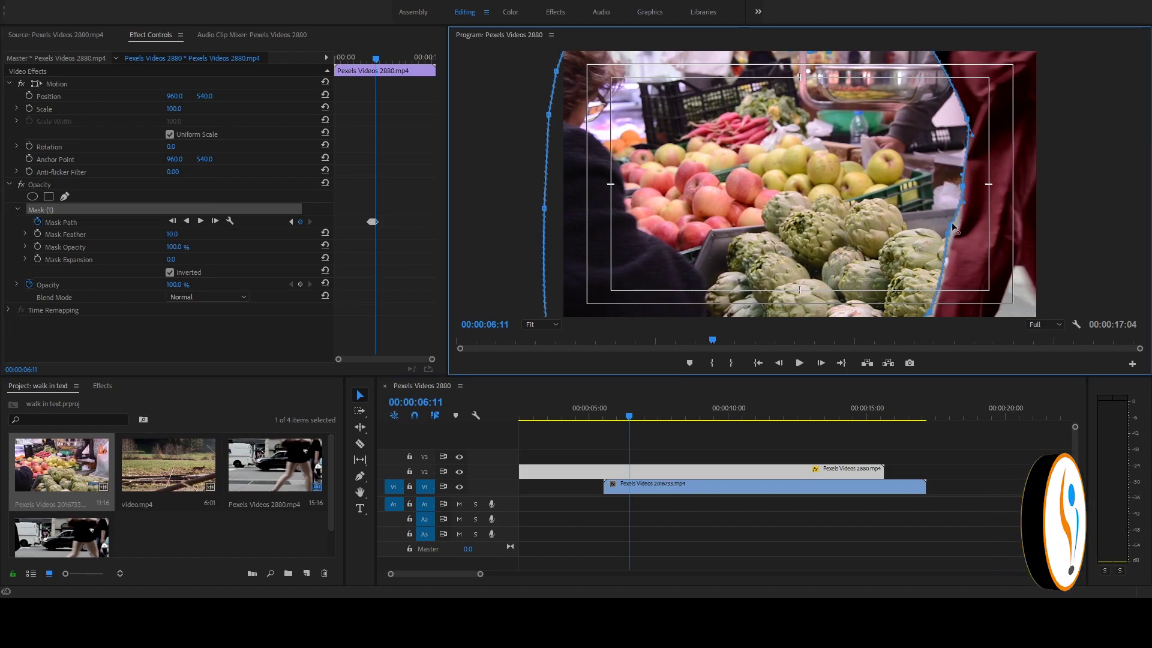
pyautogui.moveTo(948, 230); pyautogui.dragTo(953, 240)
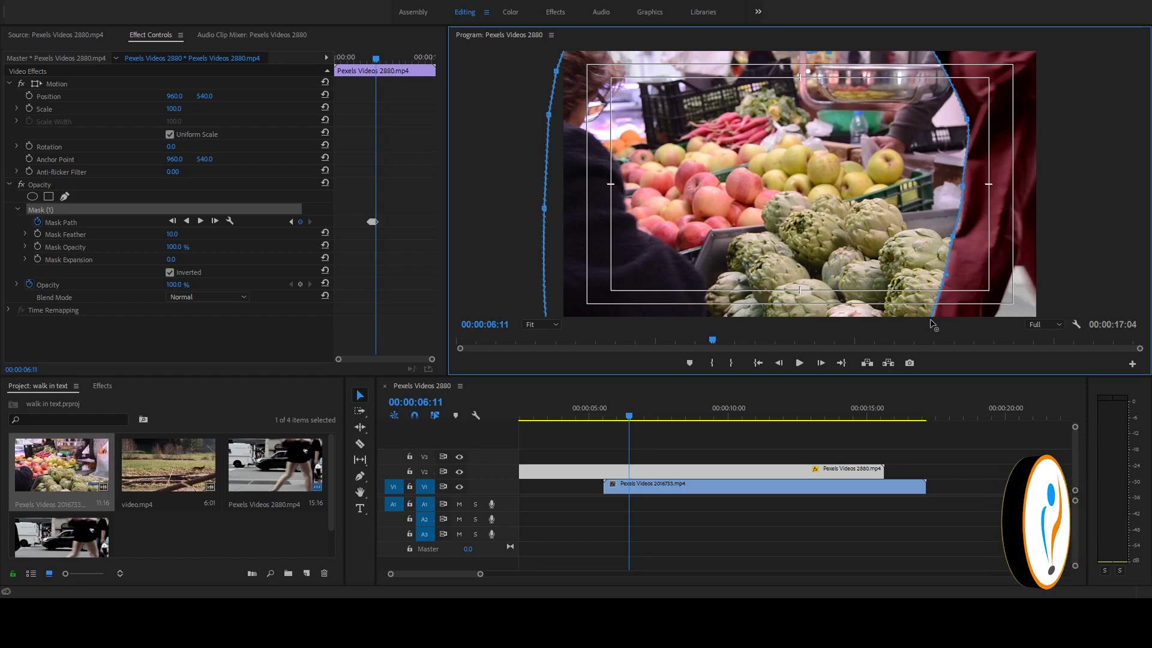
pyautogui.click(215, 221)
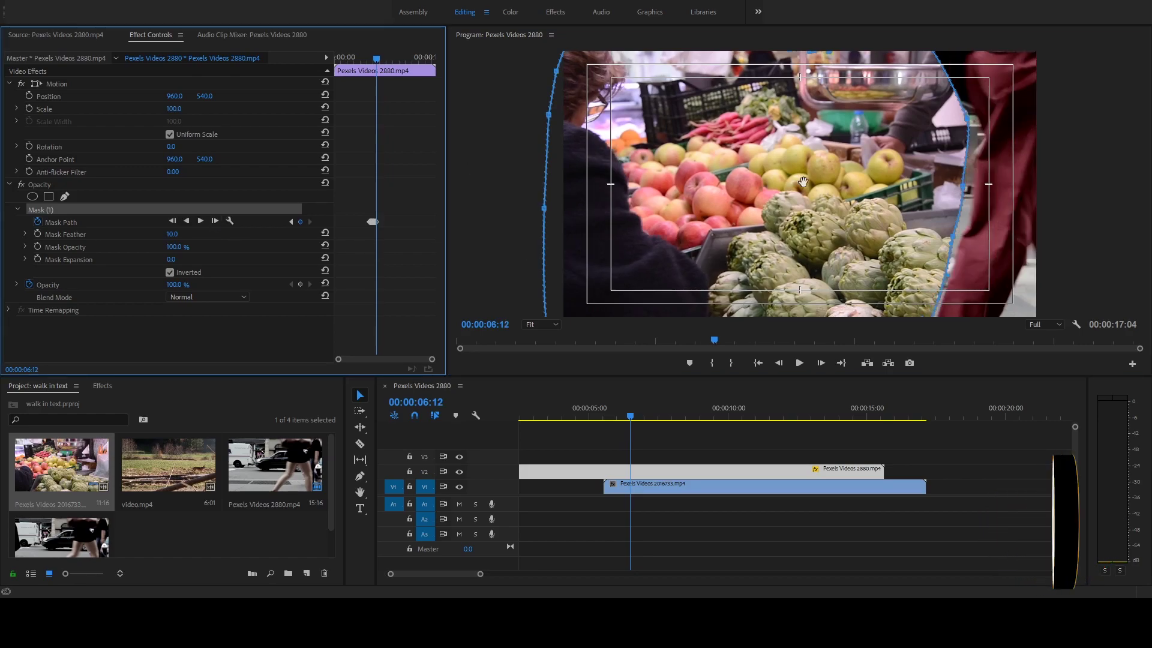
pyautogui.moveTo(964, 190); pyautogui.dragTo(975, 117)
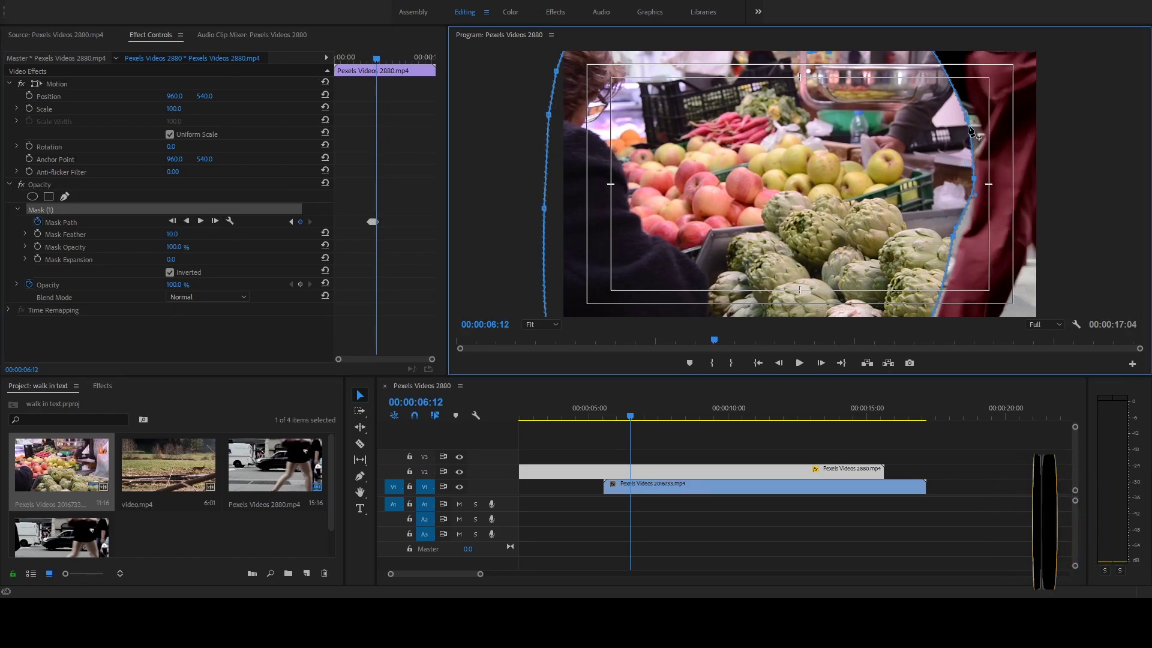
pyautogui.moveTo(952, 234); pyautogui.dragTo(962, 235)
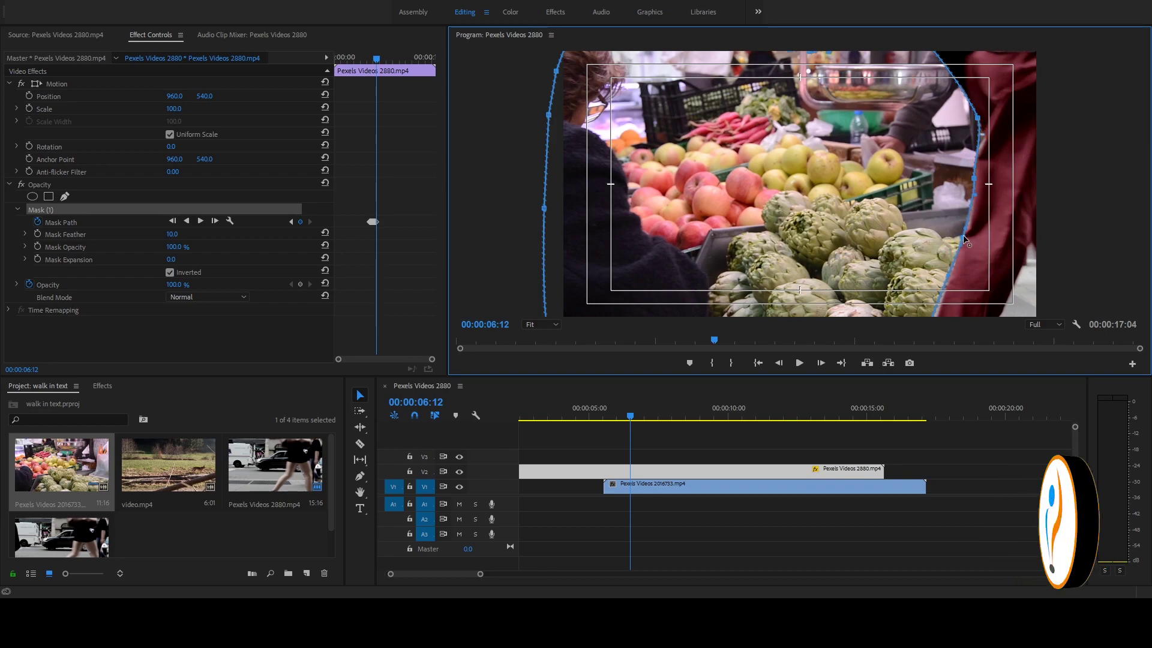
# Advance two more frames, pushing the mask's right-edge points further outward to follow her
pyautogui.click(214, 222)
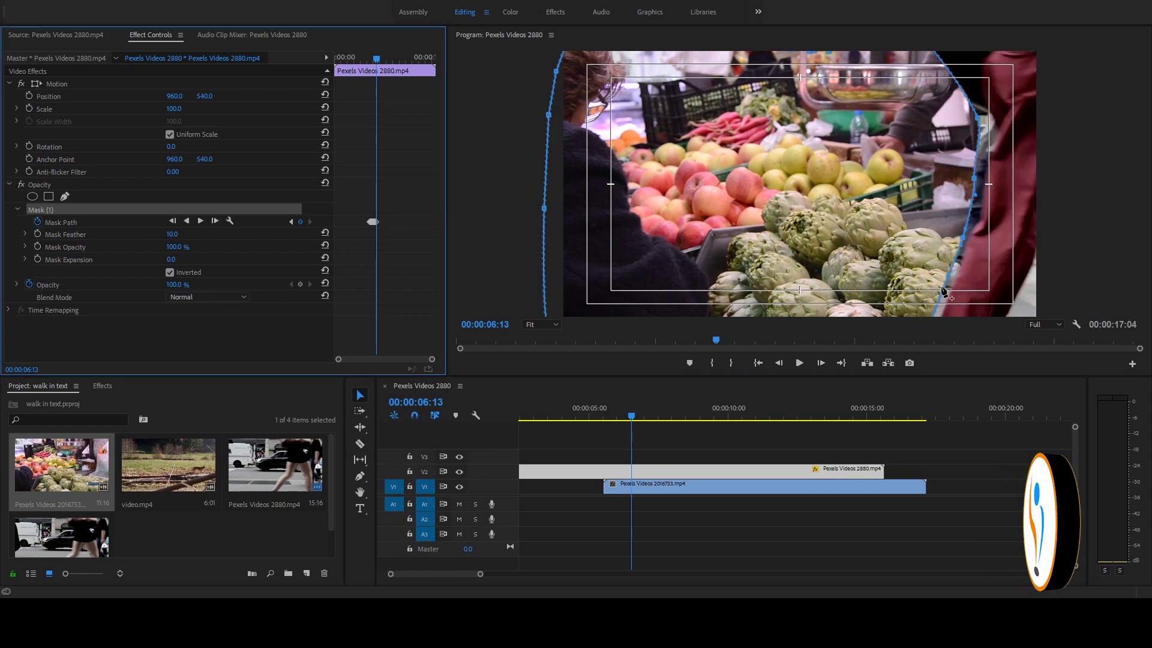
pyautogui.moveTo(962, 236); pyautogui.dragTo(972, 237)
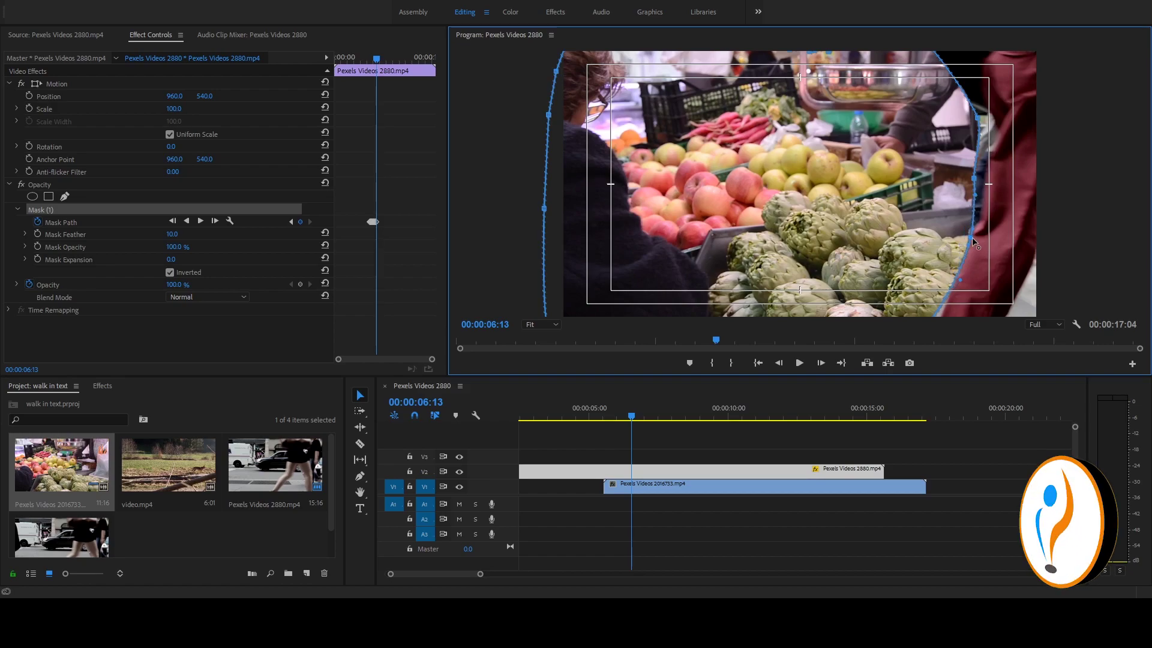
pyautogui.moveTo(974, 178); pyautogui.dragTo(986, 175)
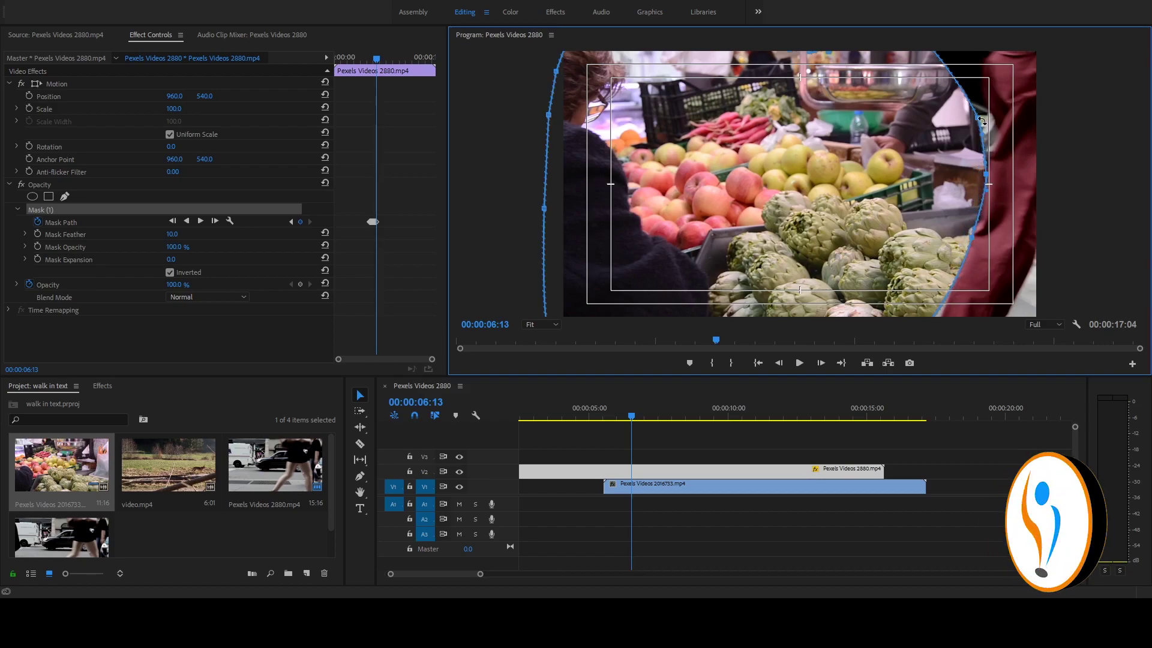
pyautogui.moveTo(977, 120); pyautogui.dragTo(993, 121)
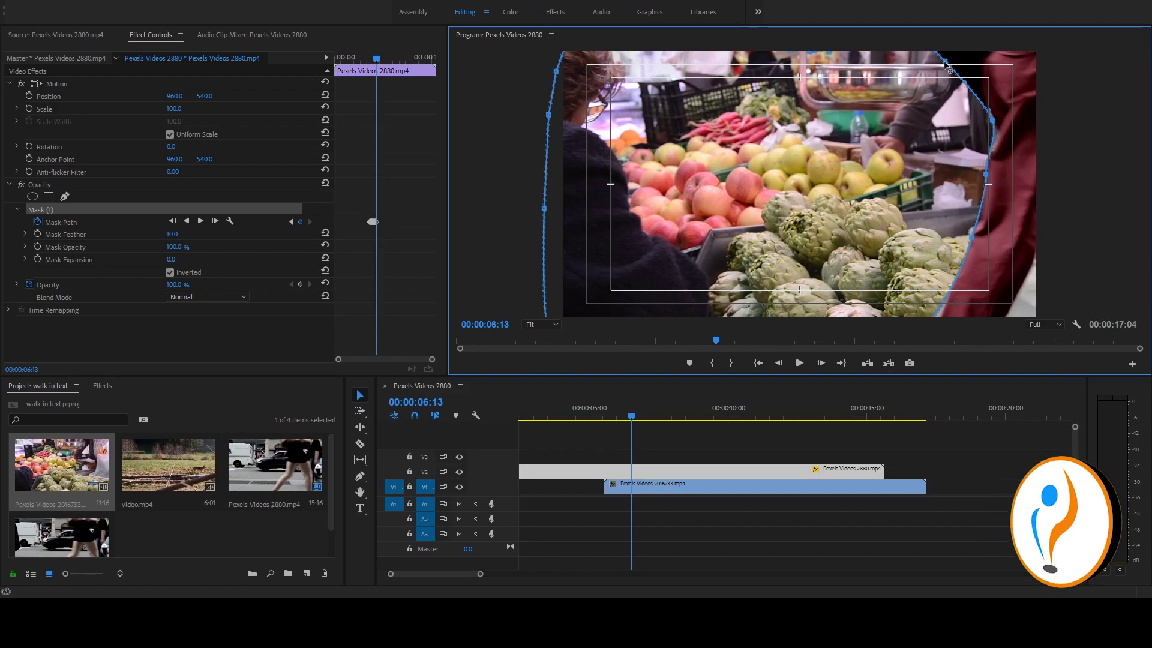
pyautogui.moveTo(944, 59); pyautogui.dragTo(971, 48)
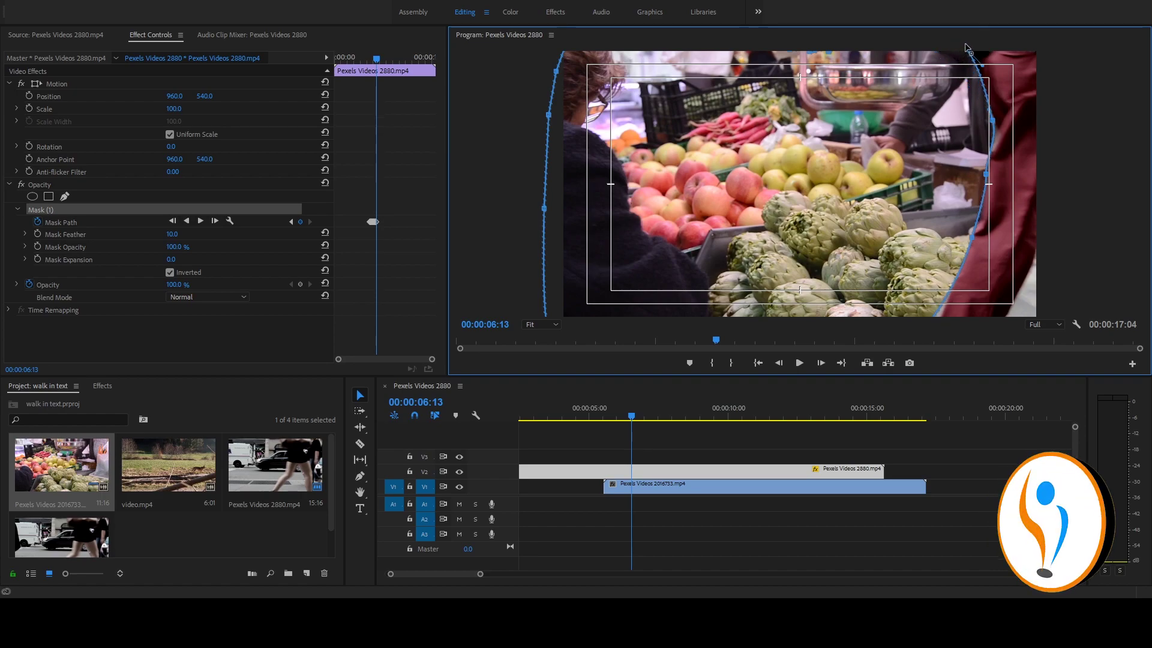
pyautogui.click(215, 221)
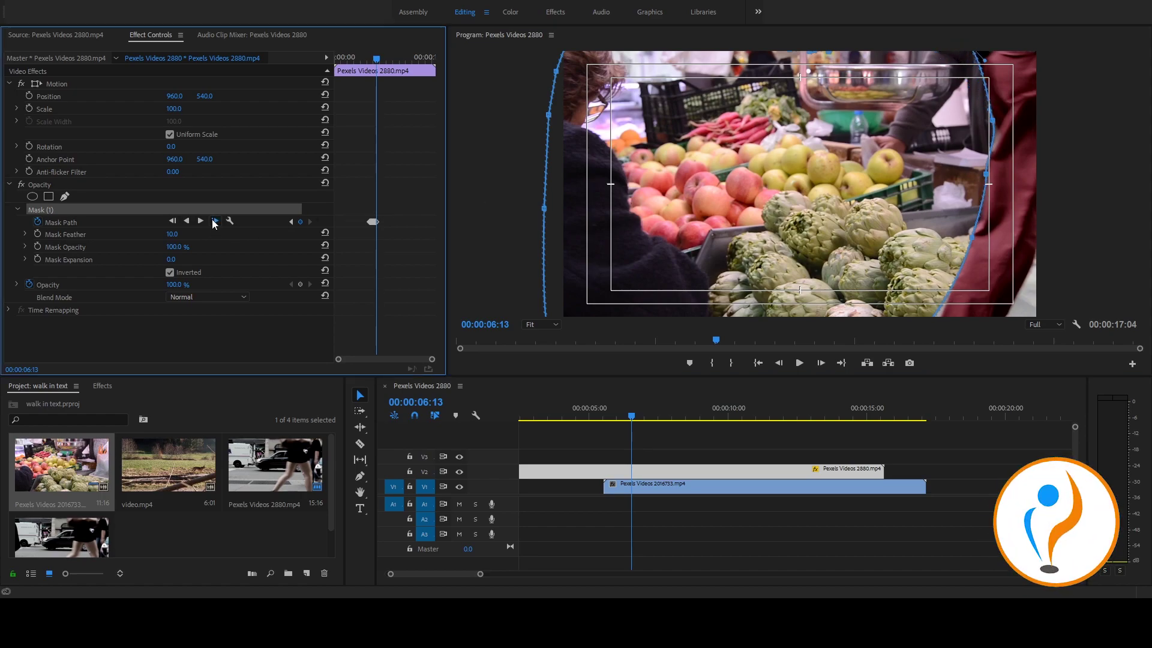
pyautogui.click(943, 308)
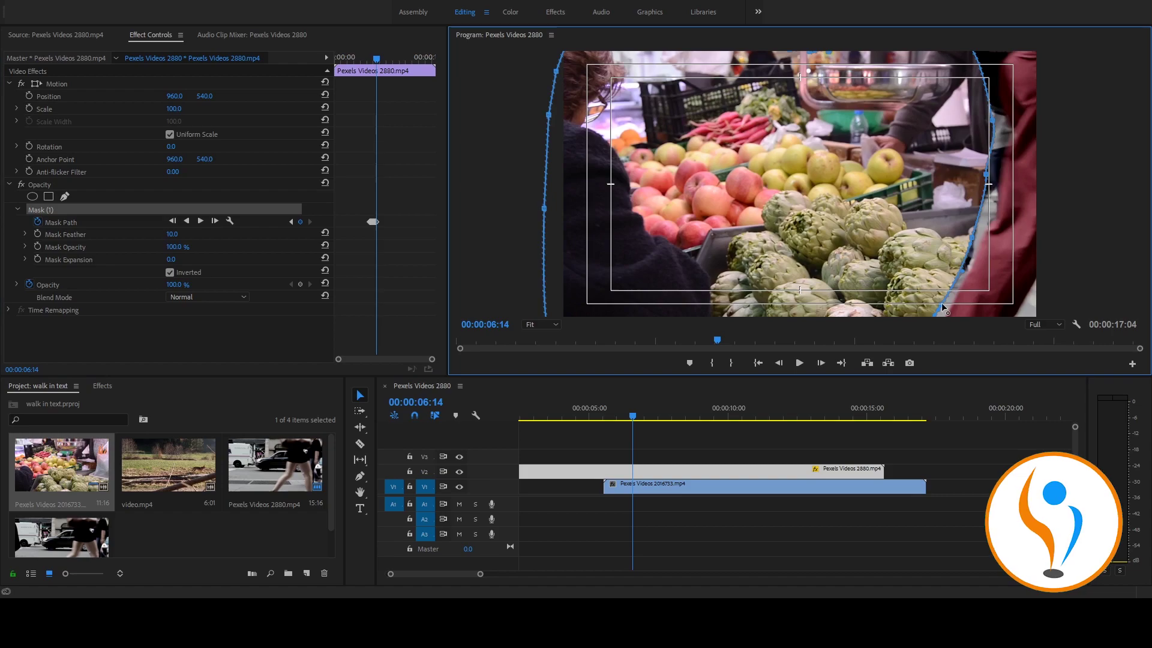
pyautogui.moveTo(947, 311); pyautogui.dragTo(953, 303)
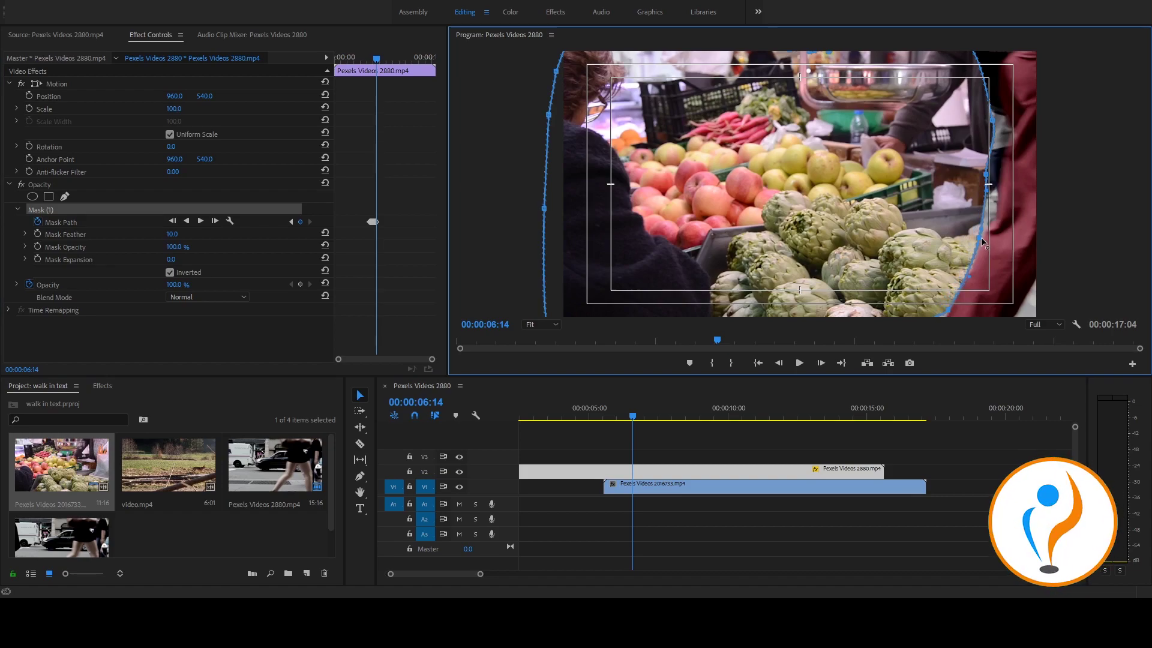
pyautogui.moveTo(986, 177); pyautogui.dragTo(999, 178)
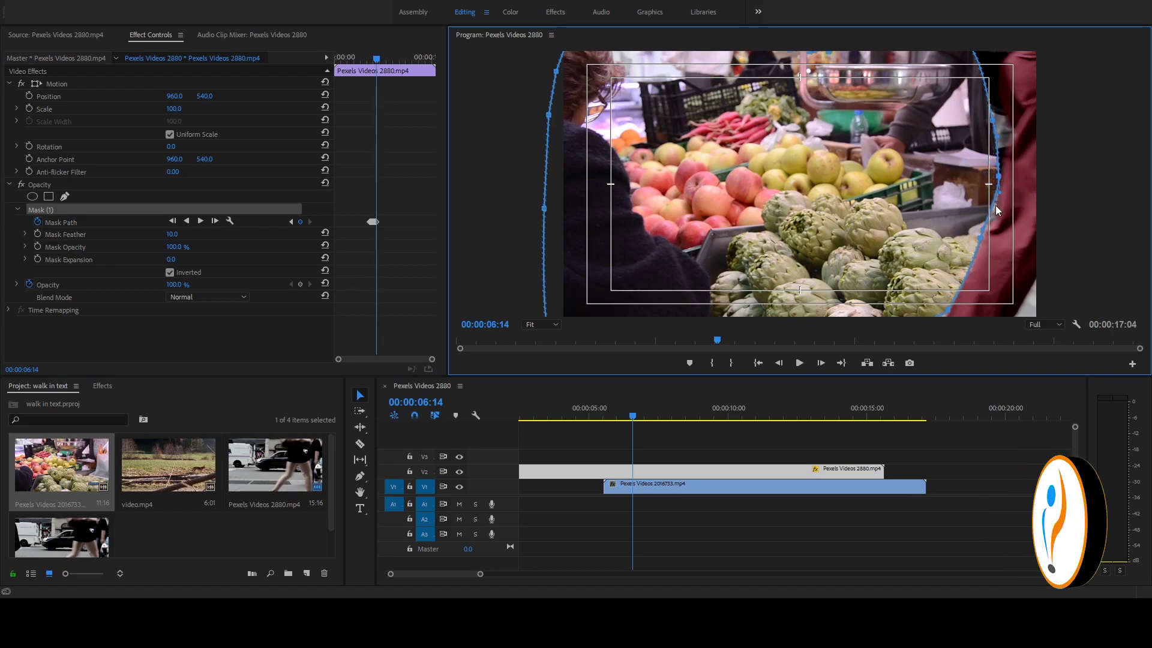
pyautogui.moveTo(994, 129); pyautogui.dragTo(1006, 123)
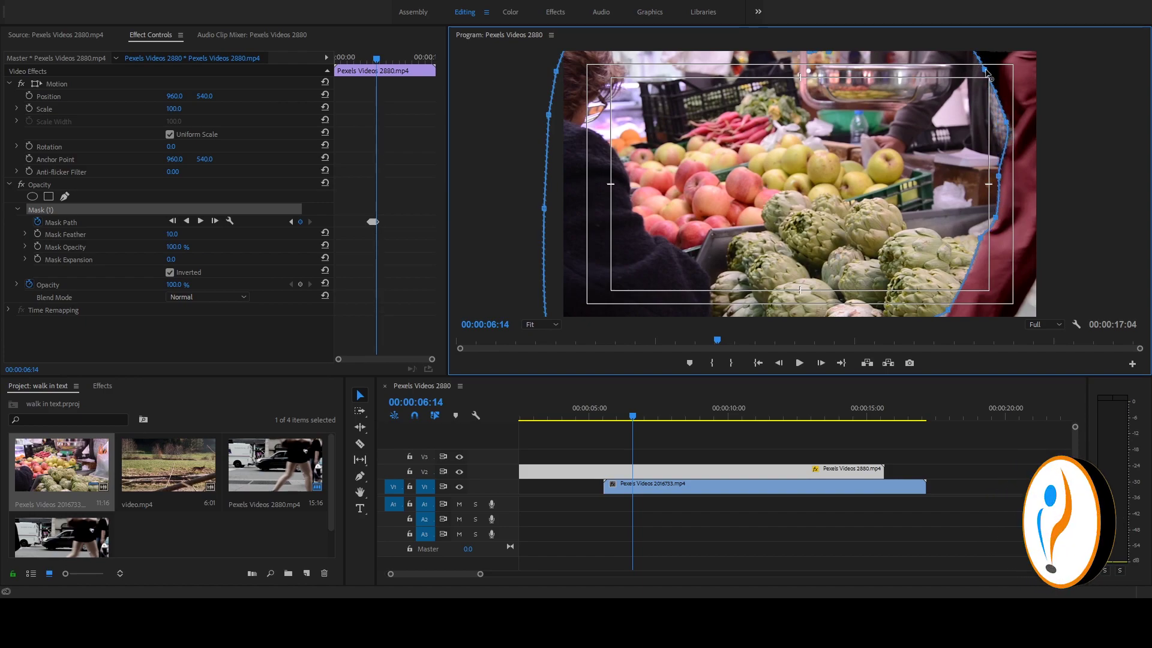
pyautogui.moveTo(985, 59); pyautogui.dragTo(998, 67)
# Advance the last two frames, stretching the mask's right edge toward the corner through 6:16
pyautogui.click(215, 222)
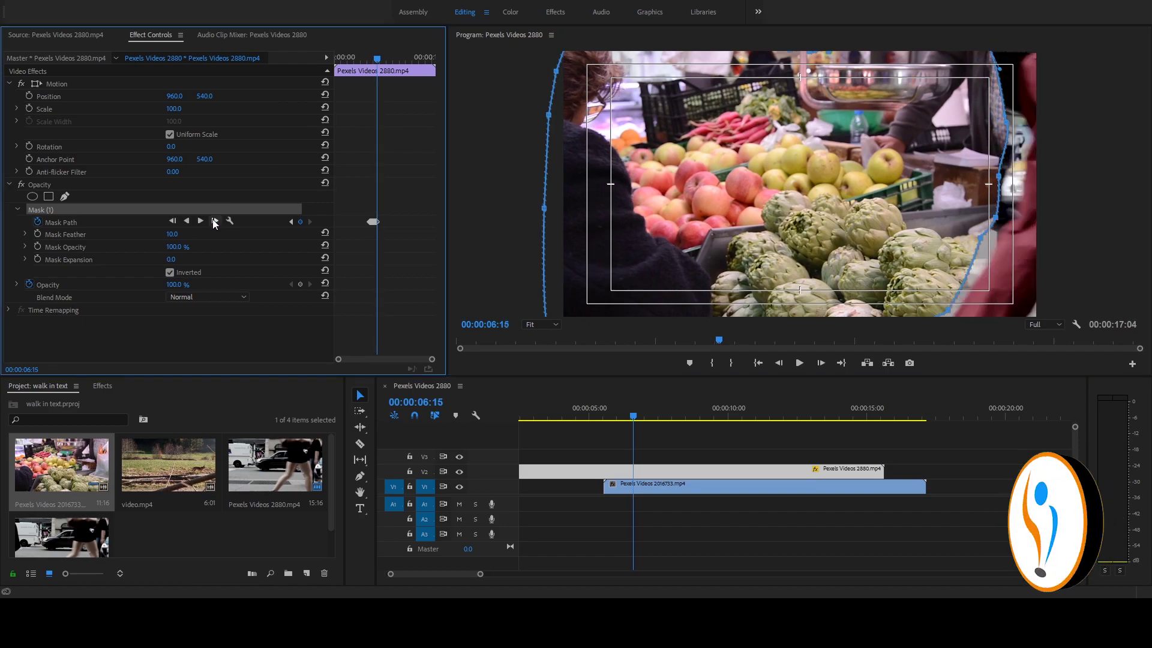
pyautogui.moveTo(1011, 128); pyautogui.dragTo(1028, 128)
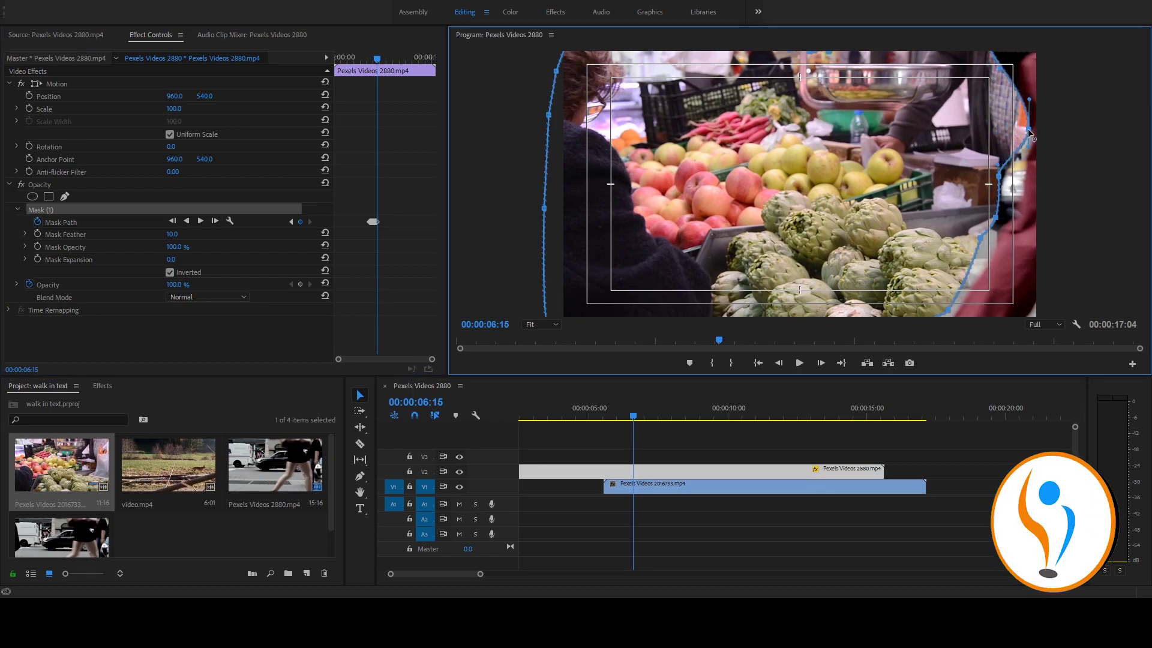
pyautogui.moveTo(1008, 77); pyautogui.dragTo(1018, 60)
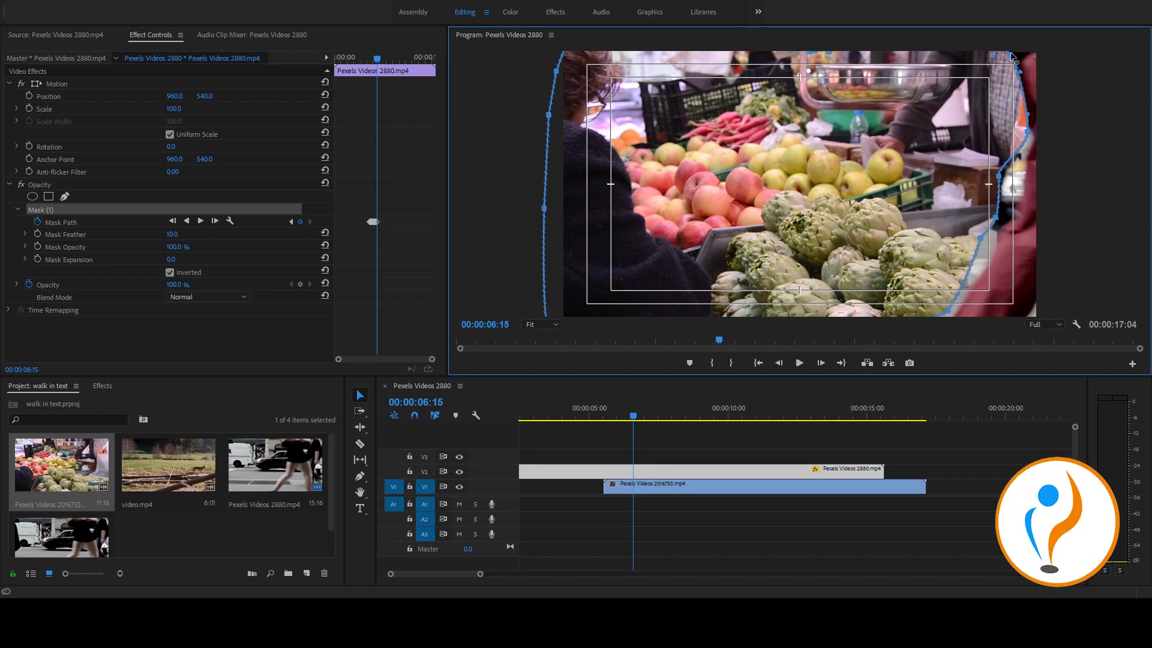
pyautogui.moveTo(1000, 178); pyautogui.dragTo(1022, 187)
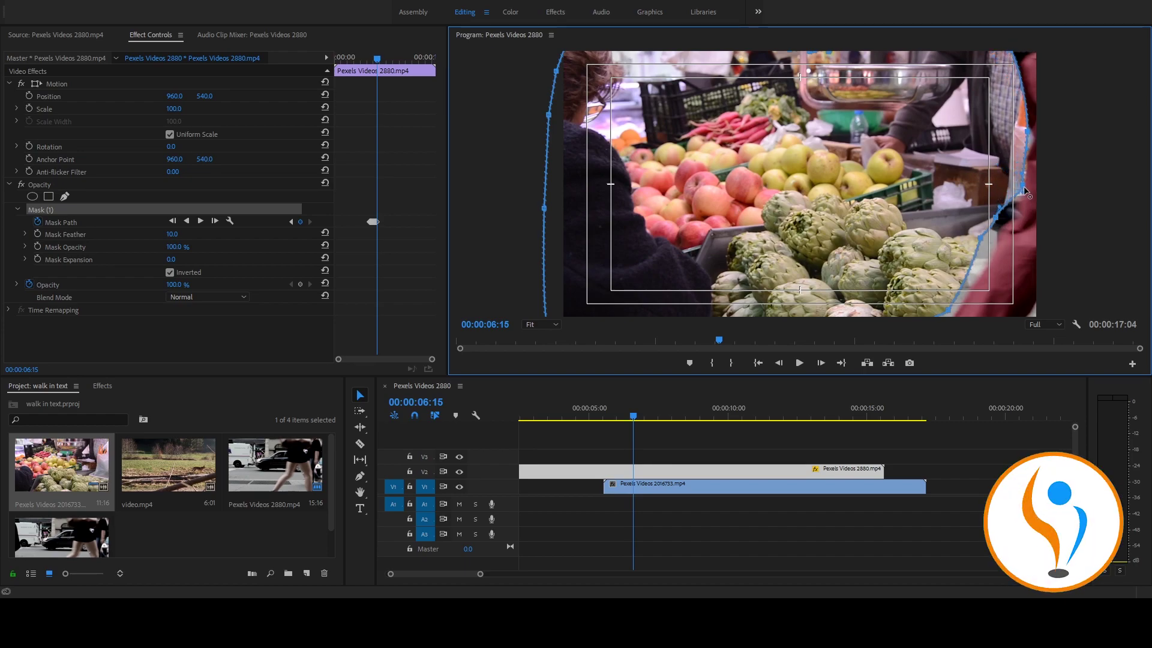
pyautogui.moveTo(984, 236); pyautogui.dragTo(991, 253)
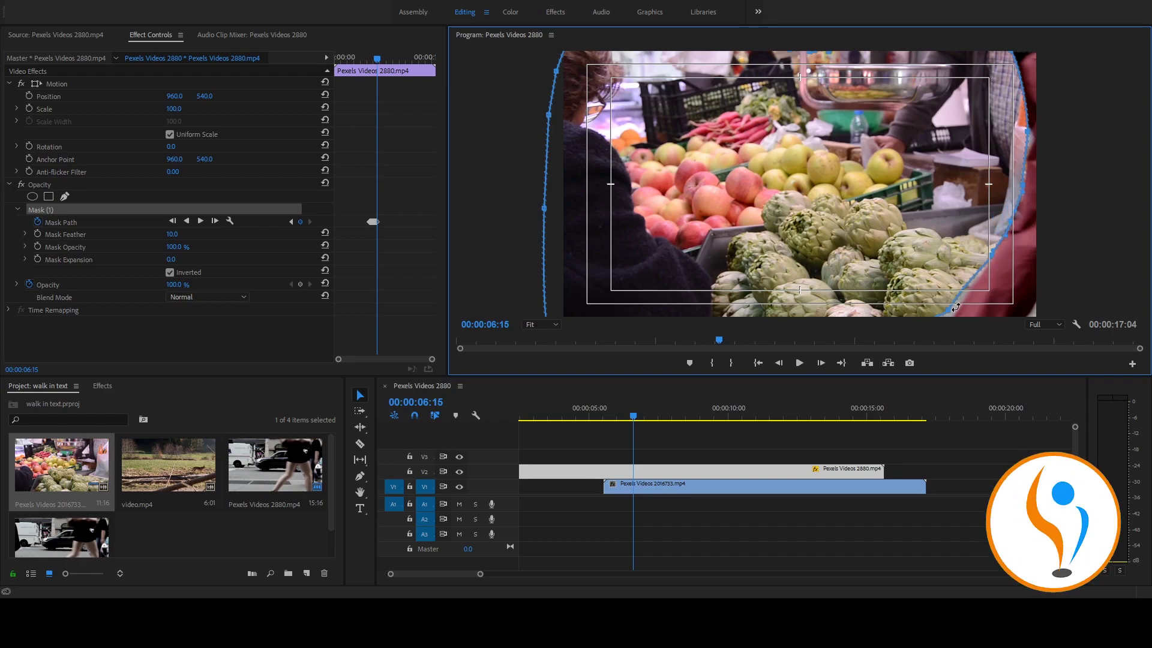
pyautogui.moveTo(950, 307); pyautogui.dragTo(956, 318)
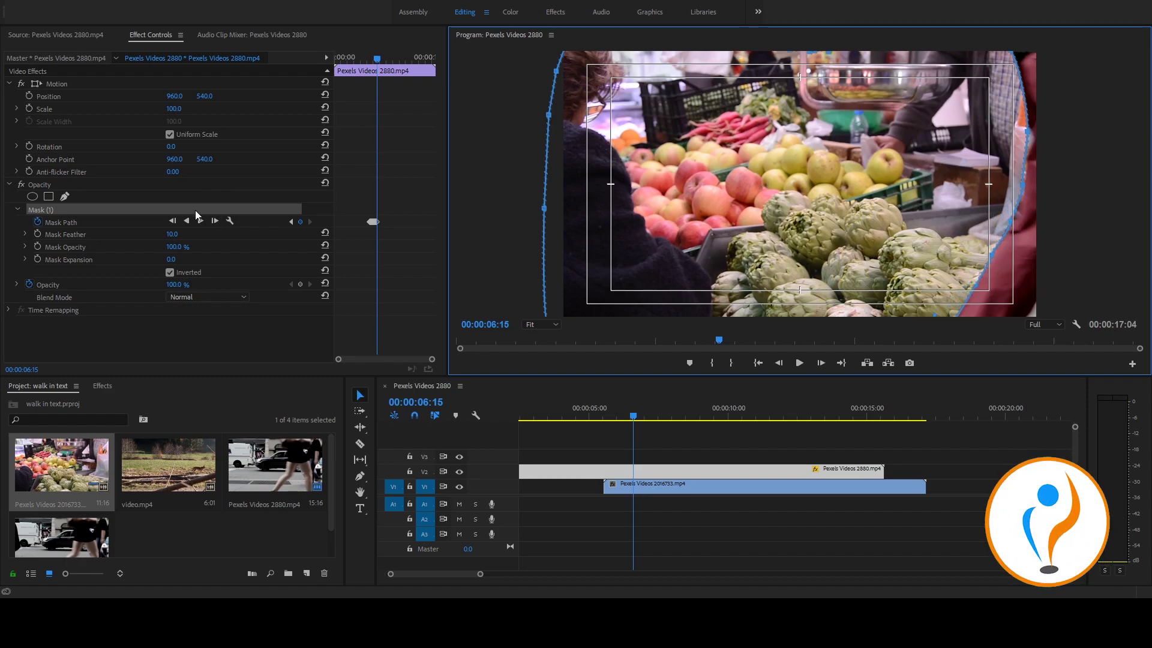
pyautogui.click(215, 221)
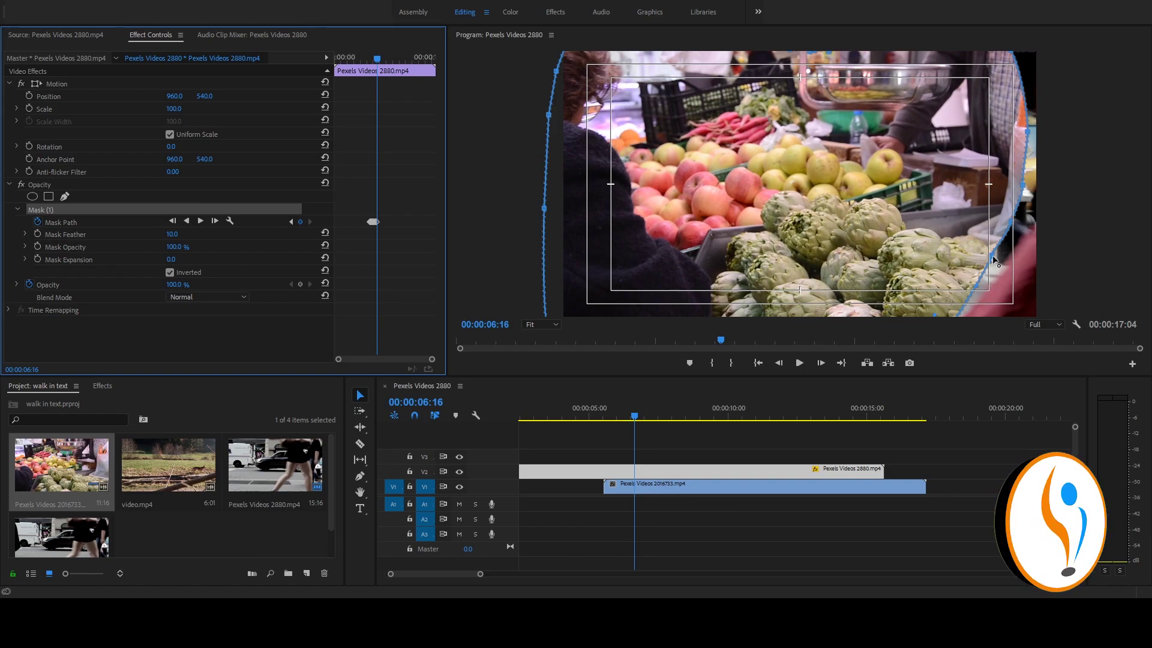
pyautogui.moveTo(992, 257)
pyautogui.mouseDown()
pyautogui.moveTo(1012, 261)
pyautogui.moveTo(1042, 177)
pyautogui.mouseUp()
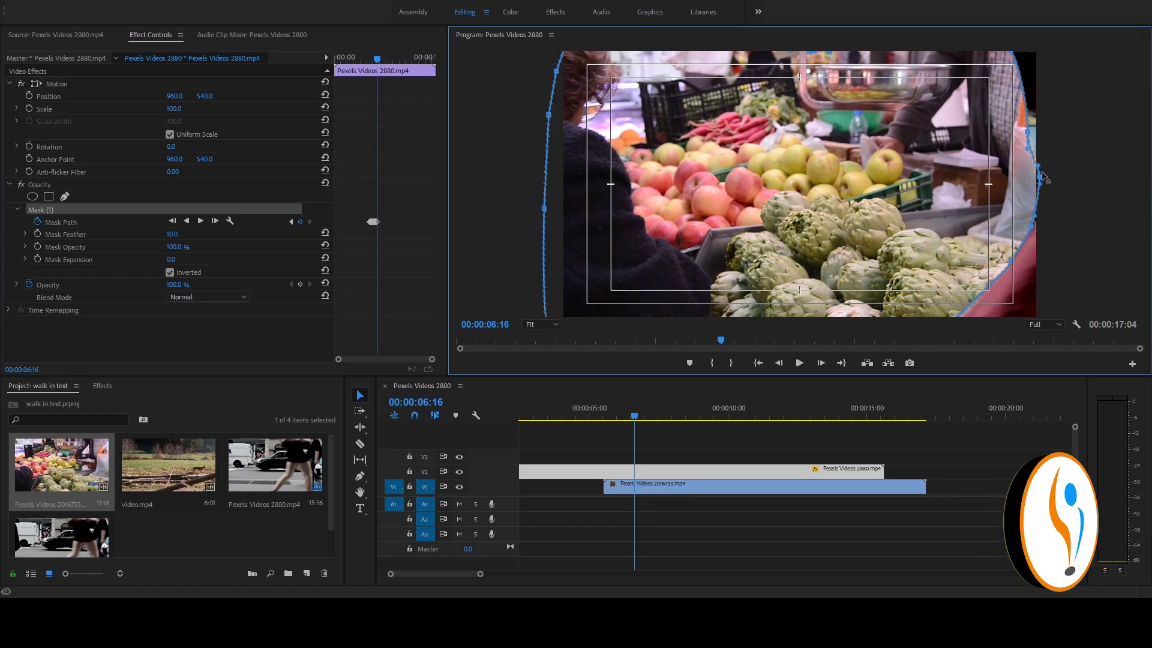
pyautogui.moveTo(1030, 131)
pyautogui.mouseDown()
pyautogui.moveTo(1018, 65)
pyautogui.moveTo(1040, 35)
pyautogui.mouseUp()
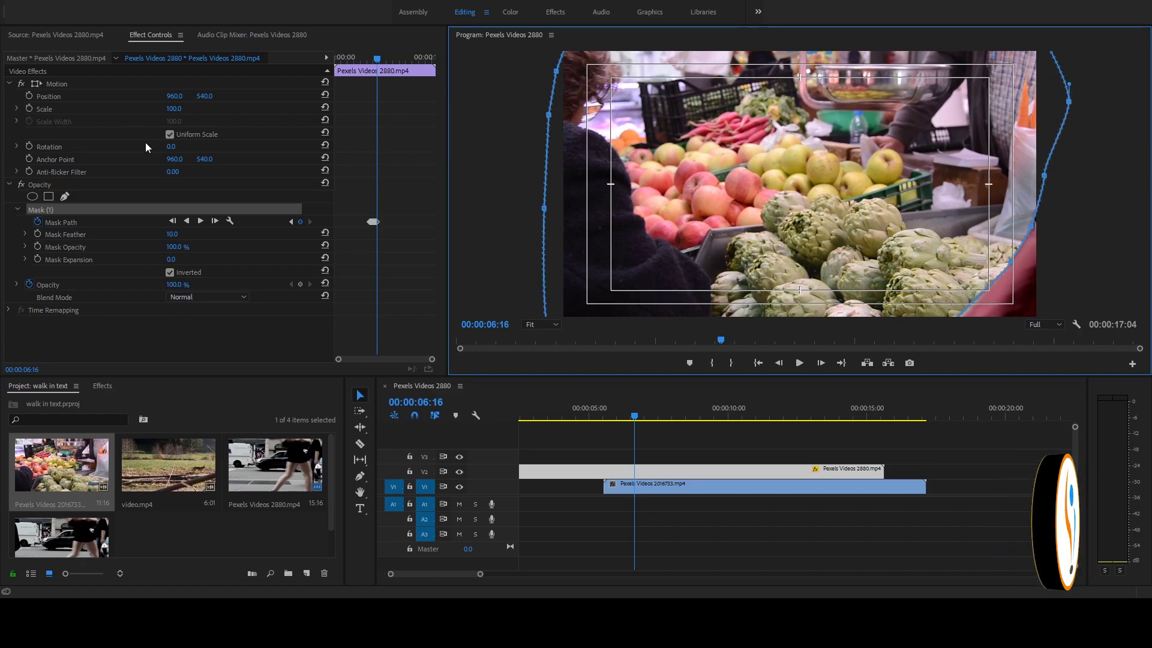
# Step the mask forward three frames to 6:19, pulling its lower-right corner outward each frame
pyautogui.click(215, 221)
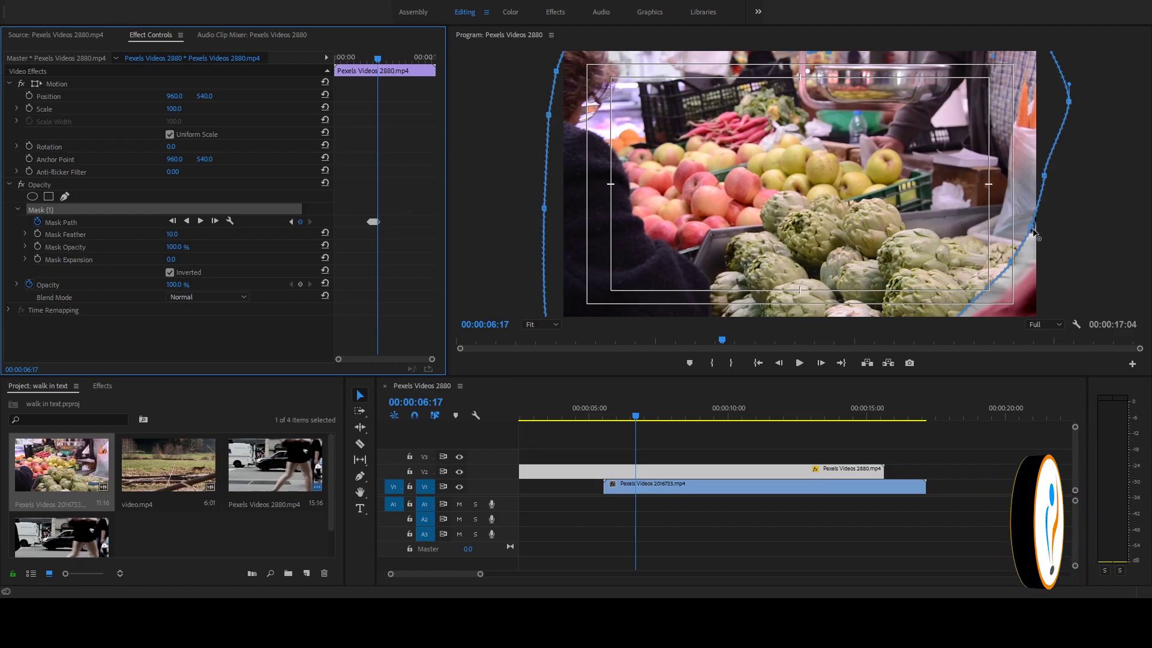
pyautogui.moveTo(1033, 233)
pyautogui.mouseDown()
pyautogui.moveTo(1046, 259)
pyautogui.moveTo(1015, 263)
pyautogui.moveTo(993, 298)
pyautogui.mouseUp()
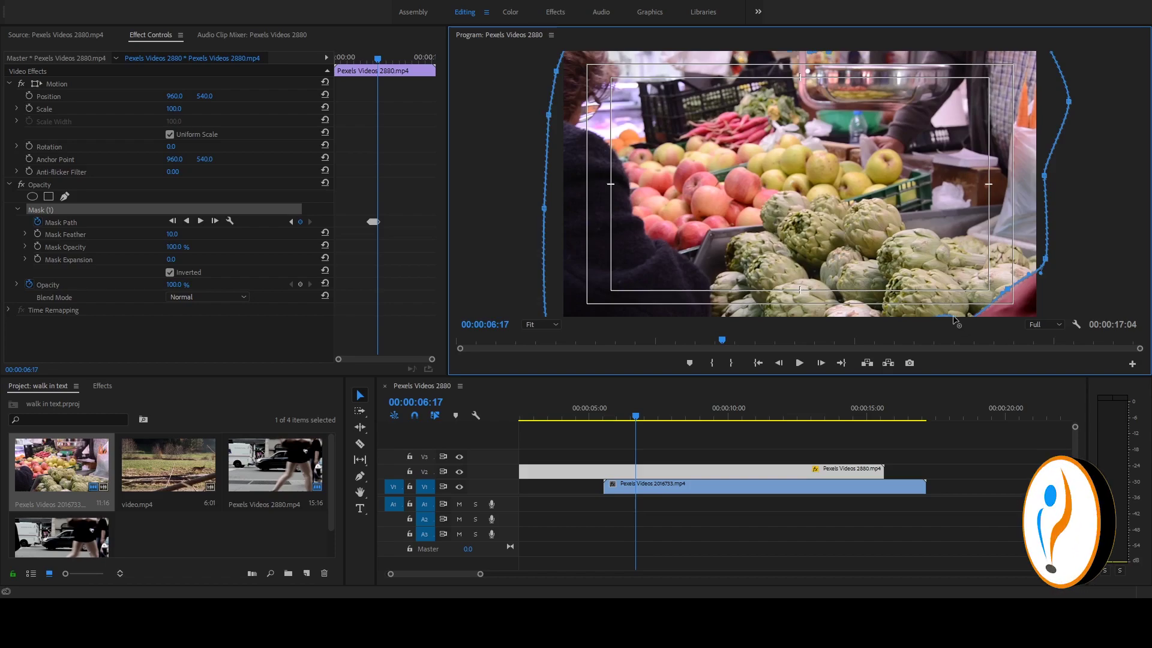
pyautogui.moveTo(949, 330)
pyautogui.mouseDown()
pyautogui.moveTo(965, 325)
pyautogui.moveTo(952, 318)
pyautogui.mouseUp()
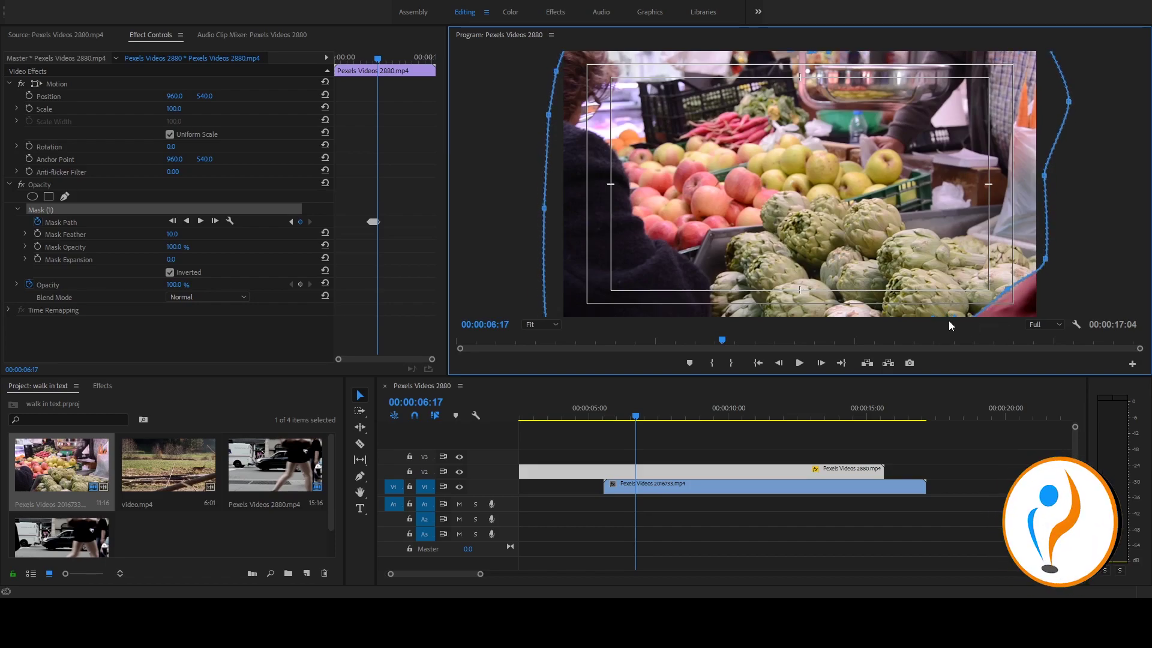
pyautogui.click(201, 221)
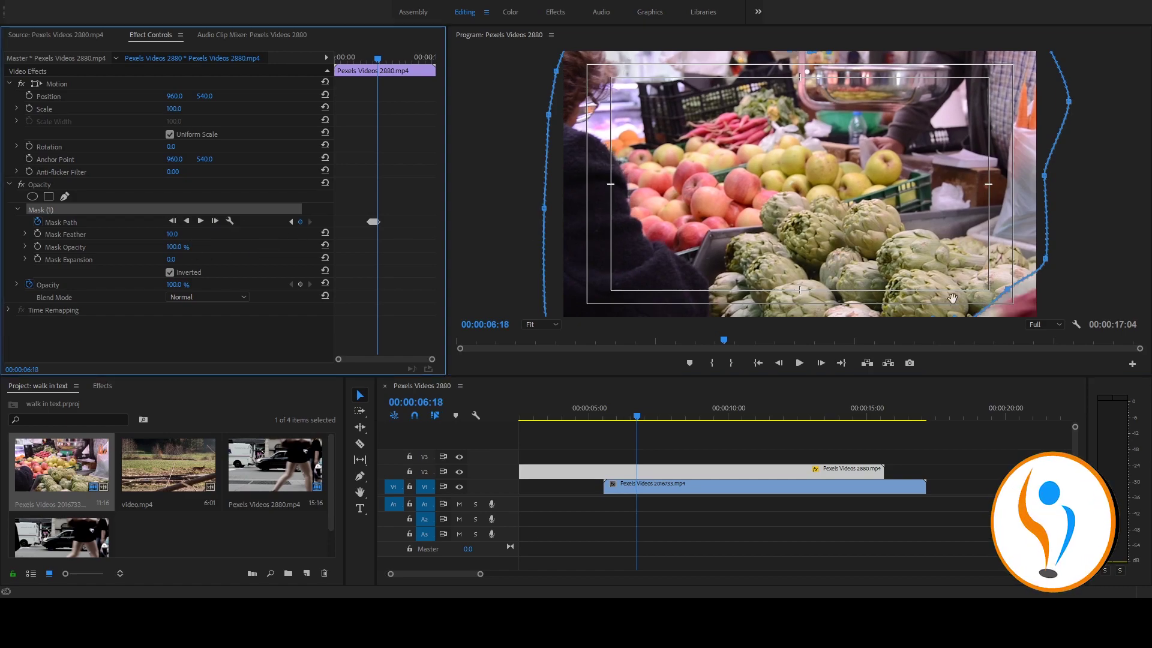
pyautogui.moveTo(1008, 292)
pyautogui.mouseDown()
pyautogui.moveTo(1018, 303)
pyautogui.moveTo(1055, 270)
pyautogui.mouseUp()
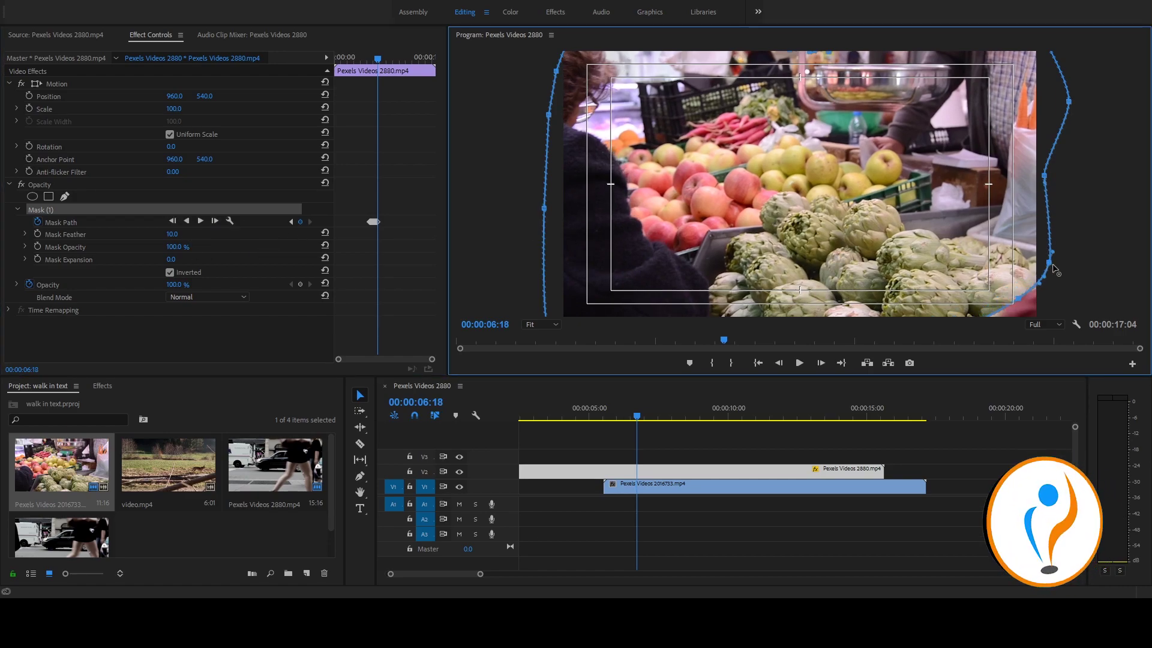
pyautogui.click(215, 221)
pyautogui.moveTo(1024, 303); pyautogui.dragTo(1049, 321)
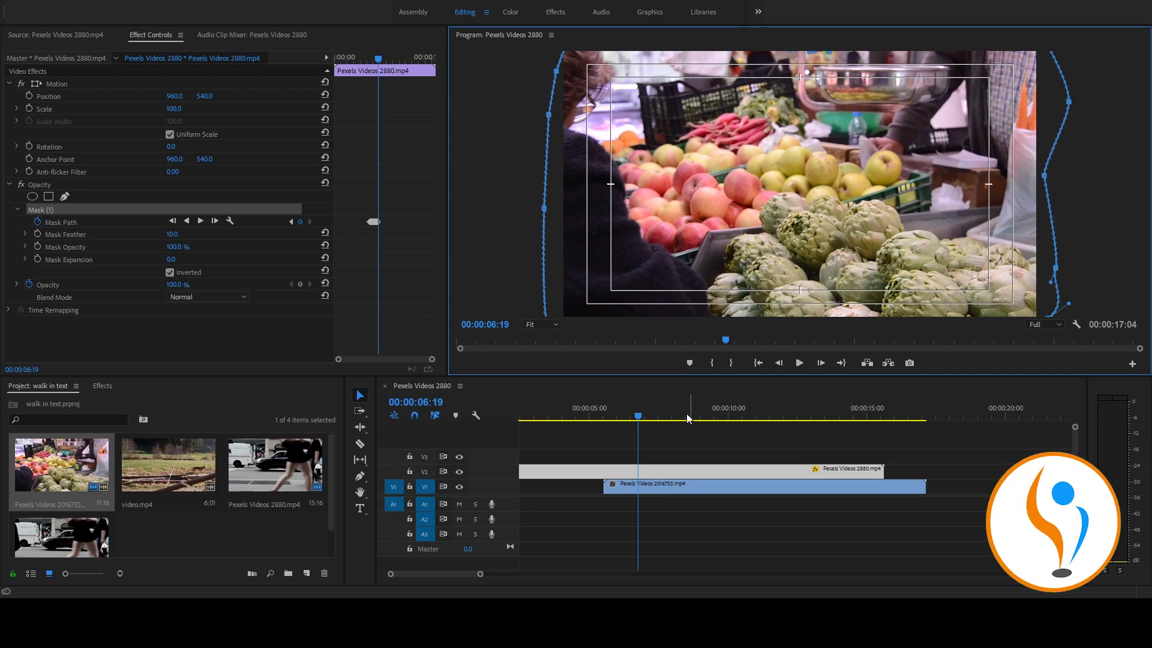
# At 00:00:05:11, shift the mask left so it follows the walking woman
pyautogui.moveTo(650, 420); pyautogui.dragTo(517, 419)
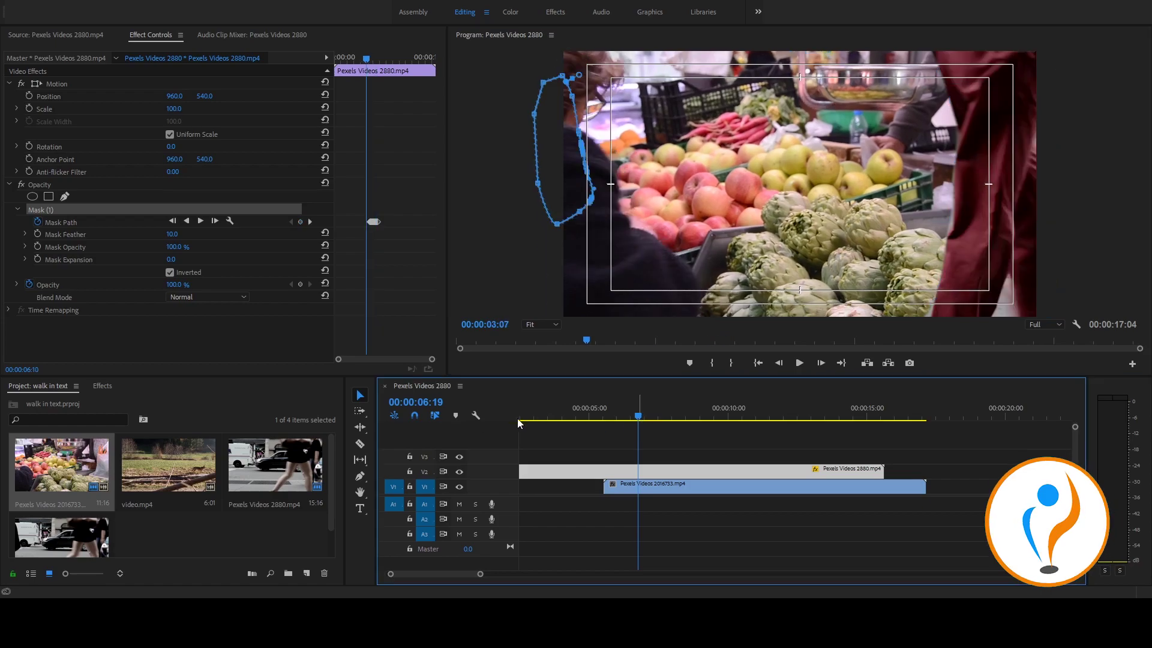
pyautogui.press('-')
pyautogui.press('-')
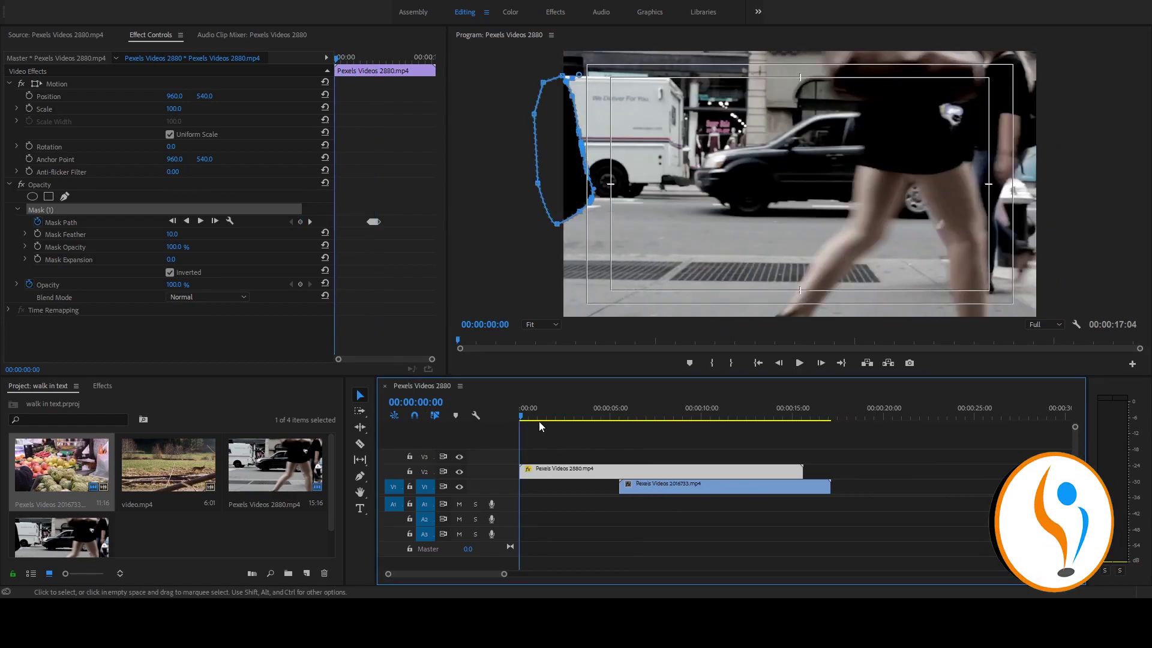
pyautogui.moveTo(570, 421); pyautogui.dragTo(621, 427)
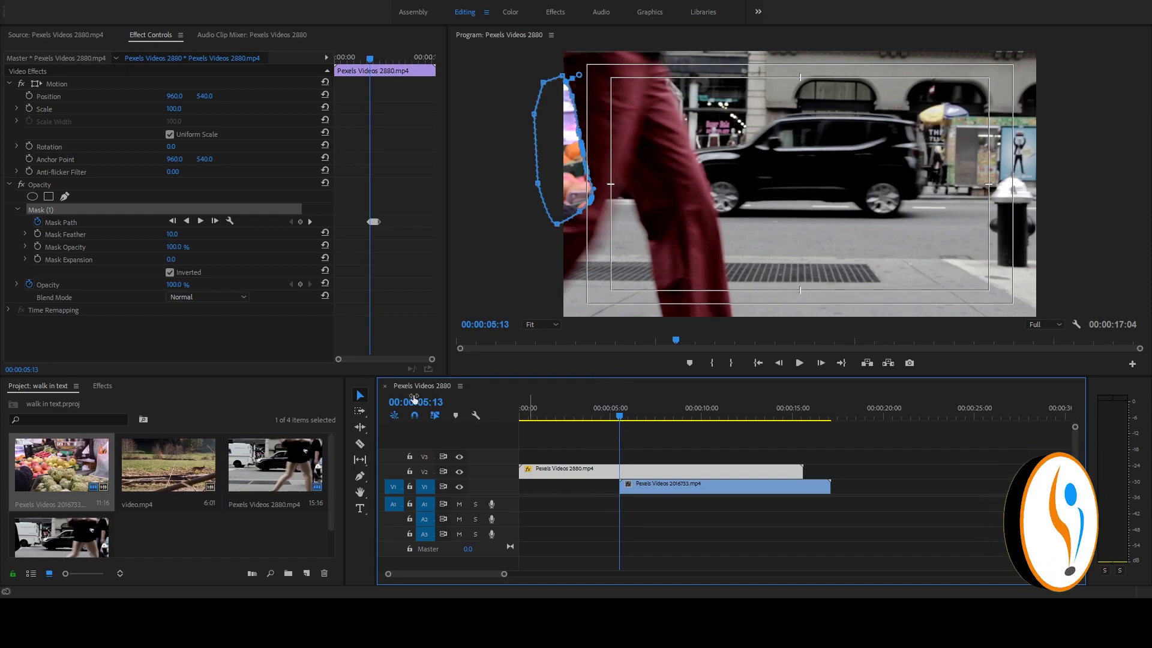
pyautogui.click(361, 398)
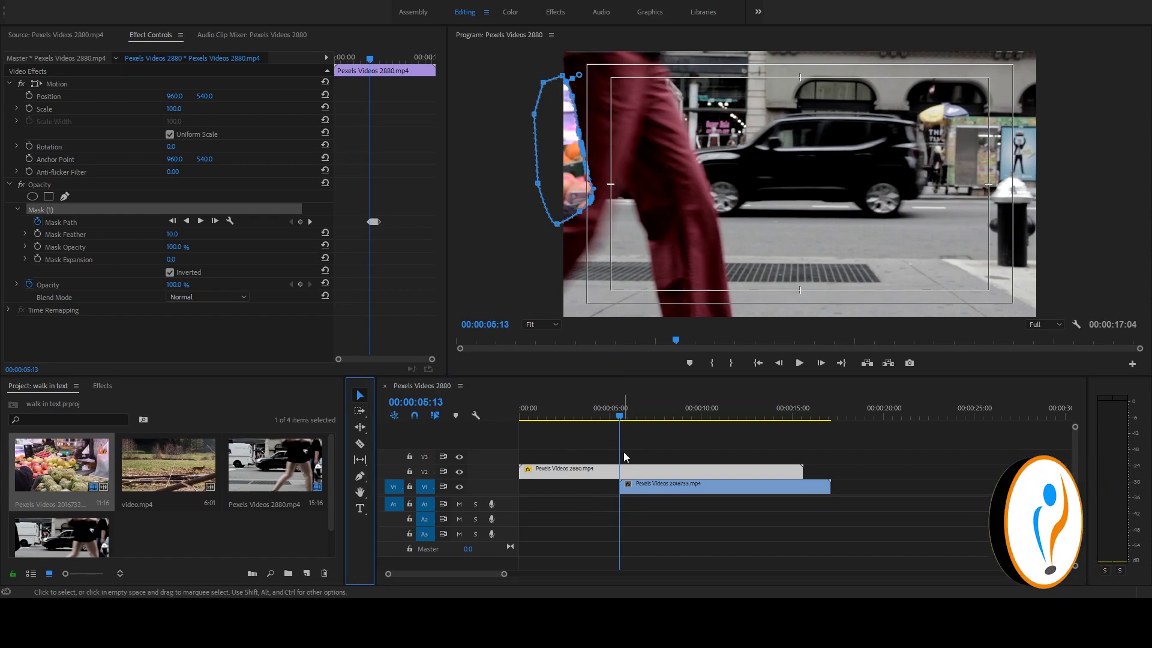
pyautogui.press('=')
pyautogui.click(623, 418)
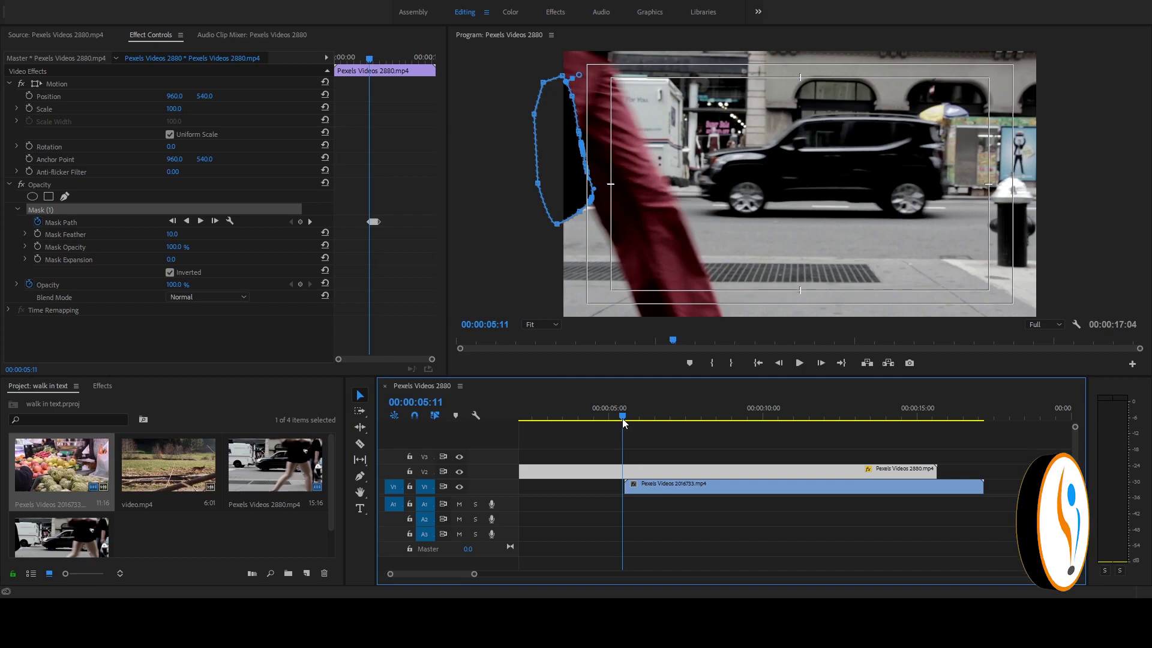
pyautogui.moveTo(569, 169); pyautogui.dragTo(534, 171)
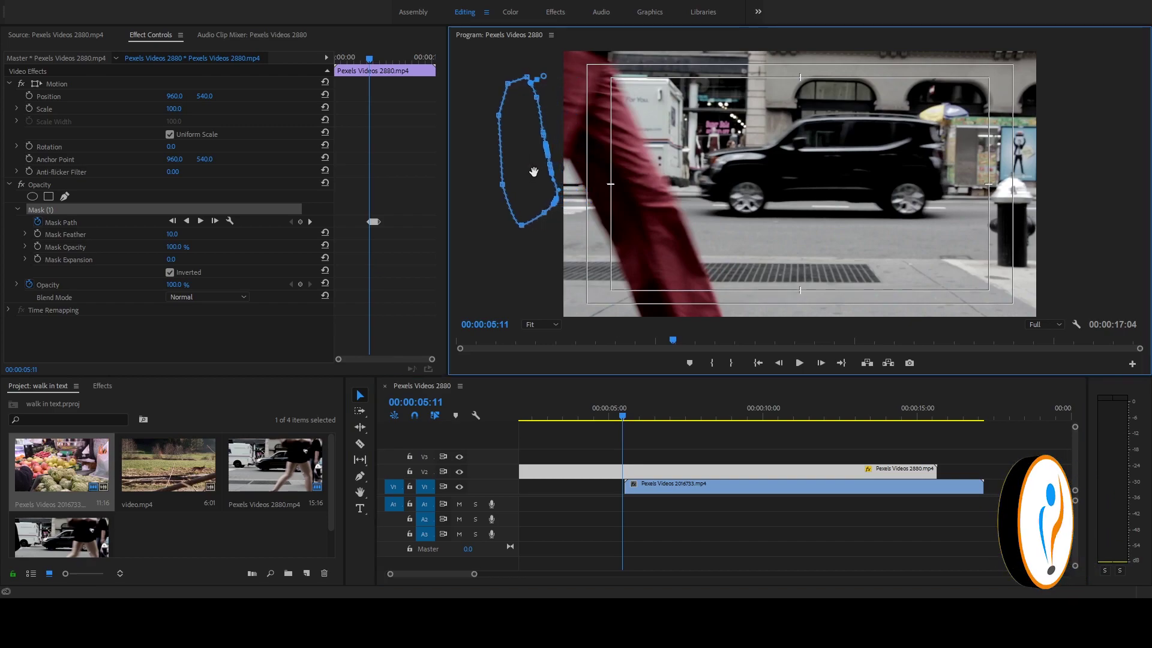
# Play the sequence from the start to preview the masked wipe
pyautogui.scroll(-3, 748, 465)
pyautogui.moveTo(636, 407); pyautogui.dragTo(469, 422)
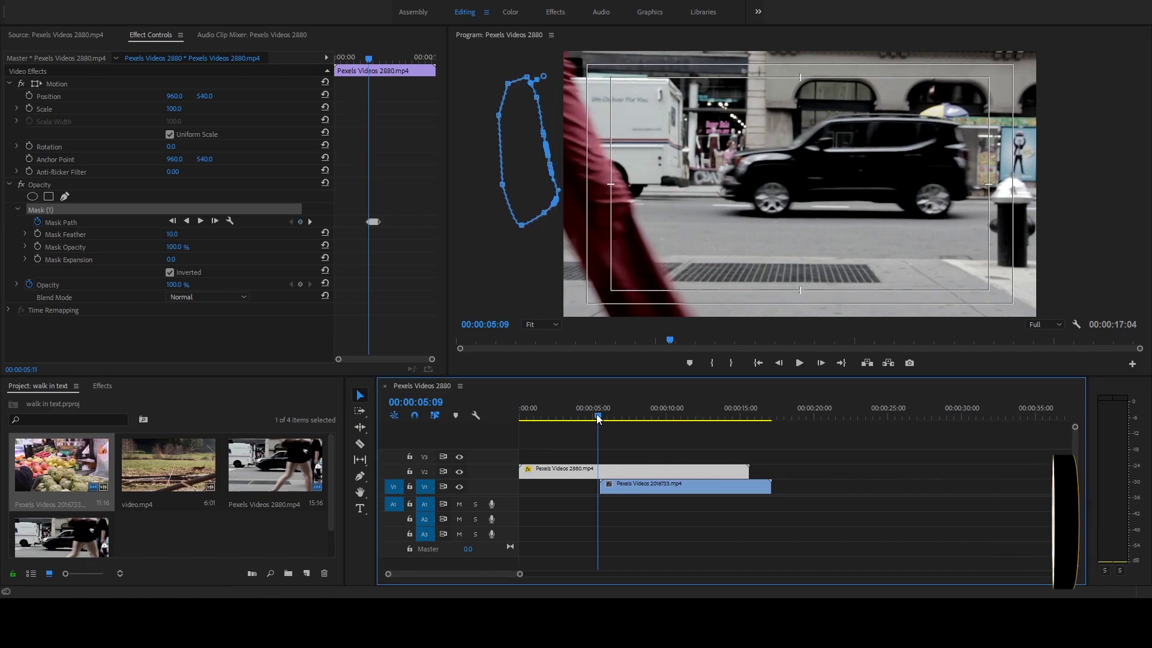
pyautogui.press('space')
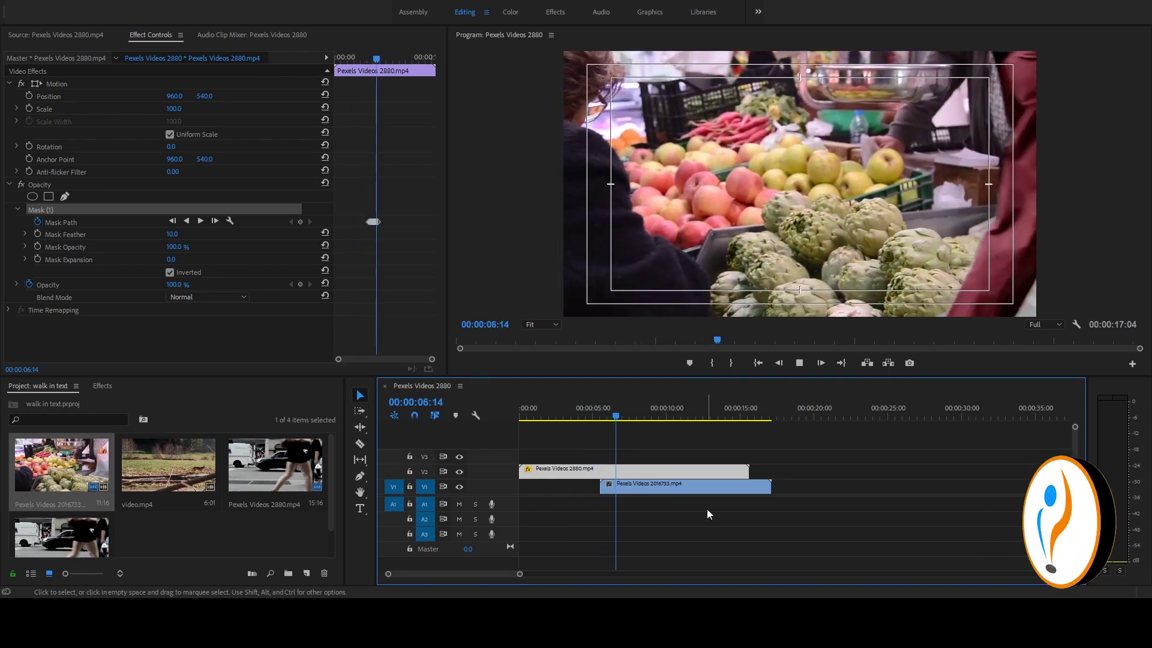
pyautogui.press('space')
# Near 6 seconds, pull the mask's upper-right corner outward over her red trousers, then review at 5:23
pyautogui.moveTo(613, 416); pyautogui.dragTo(614, 416)
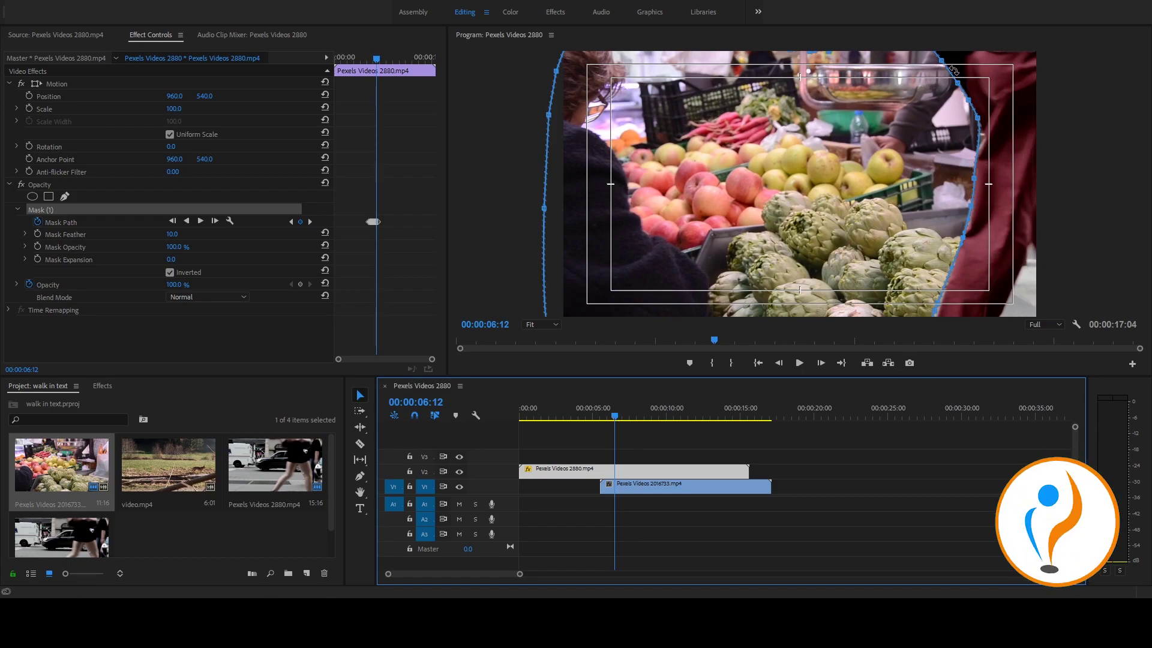
pyautogui.moveTo(943, 62); pyautogui.dragTo(965, 73)
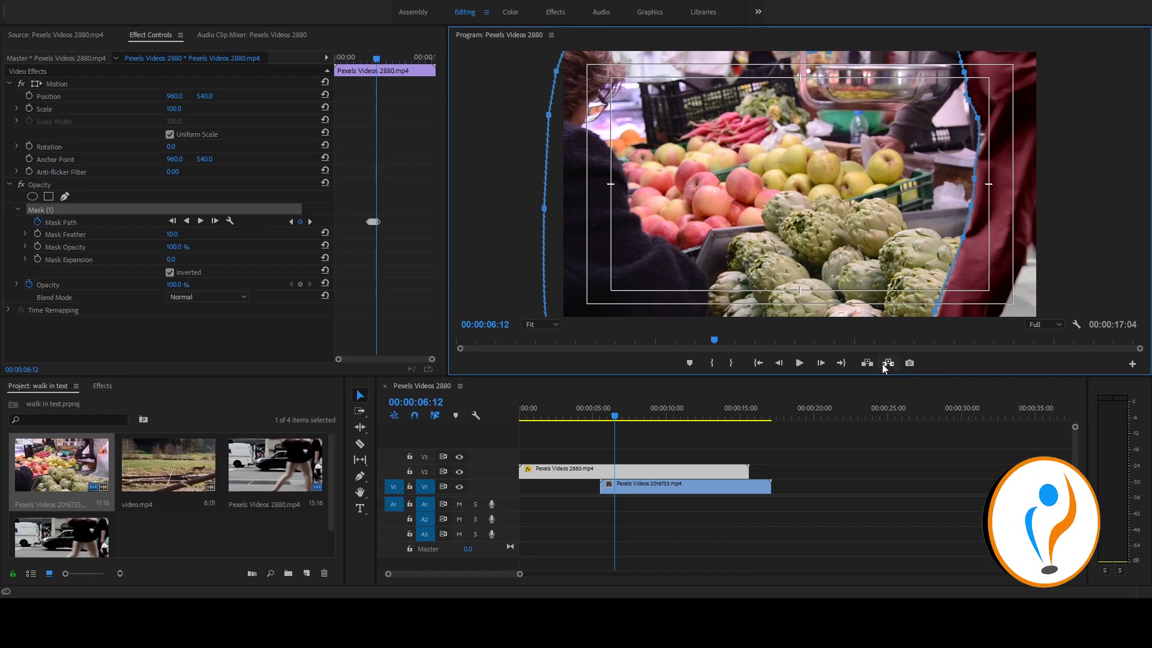
pyautogui.click(617, 416)
pyautogui.moveTo(617, 415)
pyautogui.mouseDown()
pyautogui.moveTo(601, 416)
pyautogui.moveTo(611, 416)
pyautogui.mouseUp()
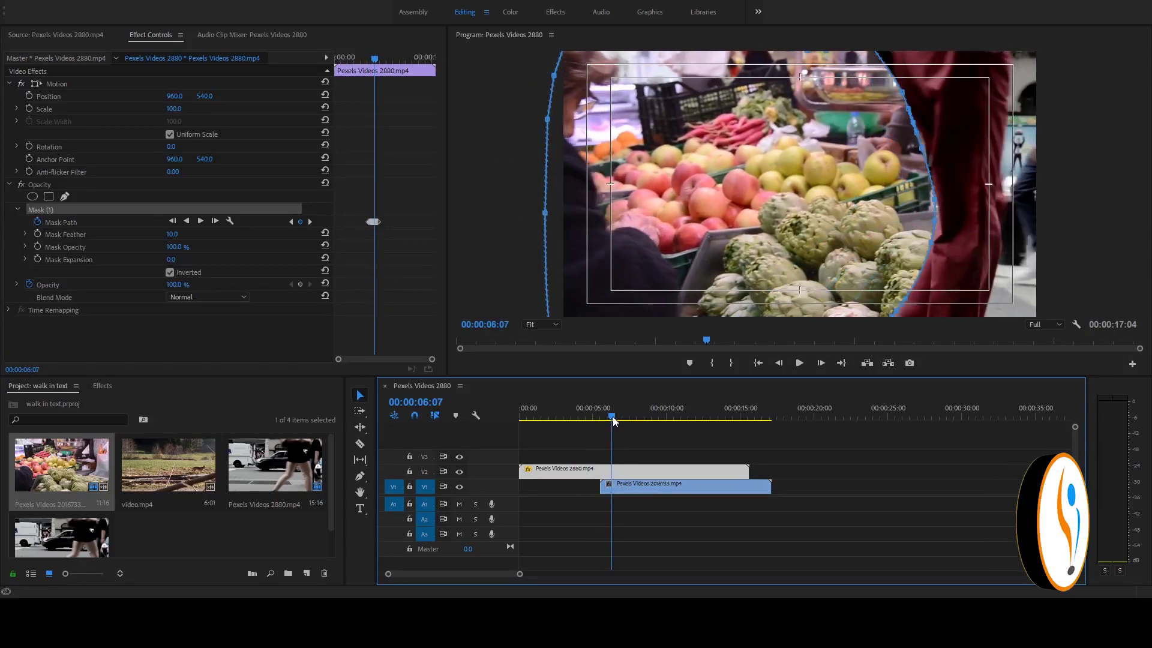
pyautogui.click(885, 61)
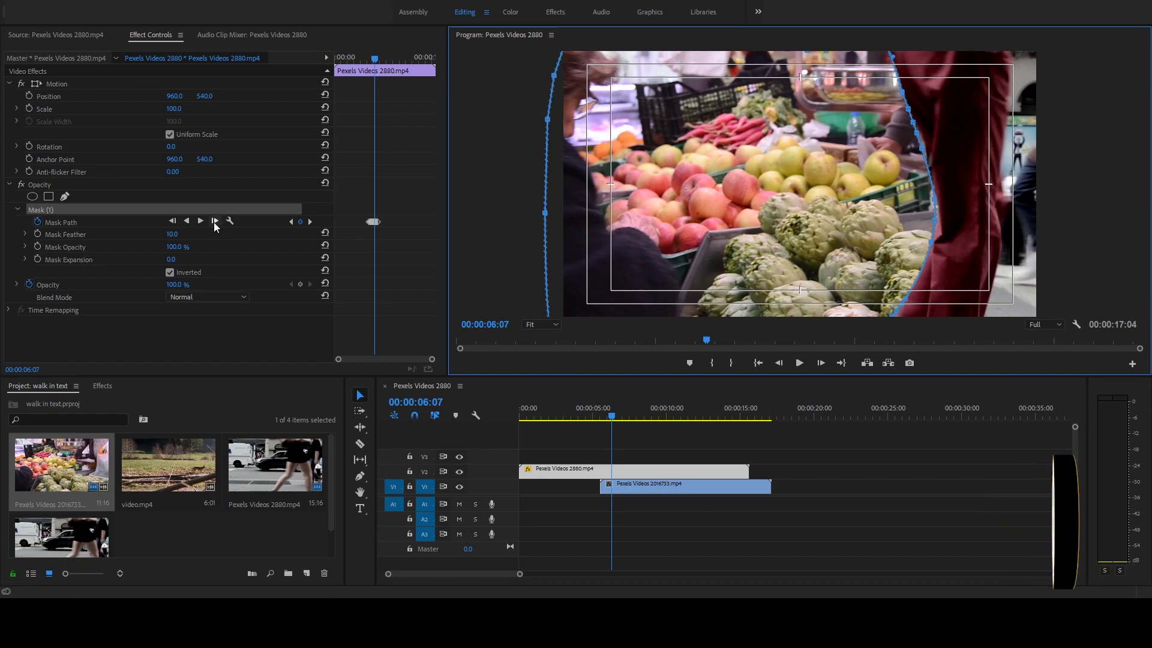
pyautogui.click(606, 416)
pyautogui.click(696, 449)
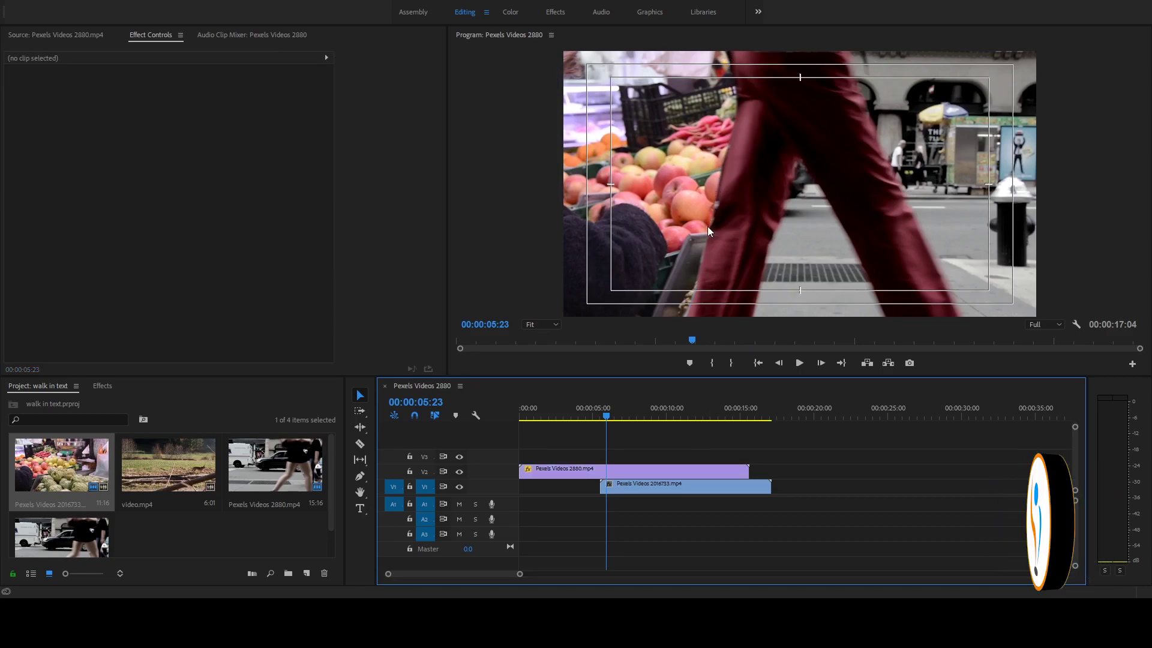
# Set the V2 clip's Mask Feather to 20, comparing the mask with inversion off and on
pyautogui.click(650, 469)
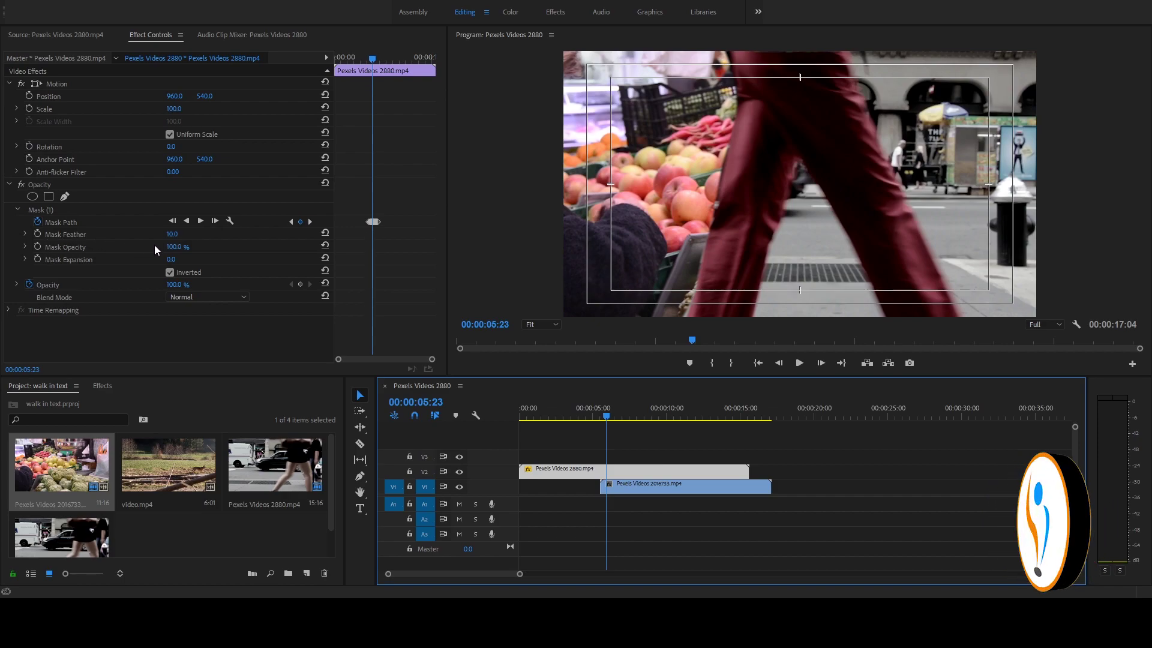
pyautogui.moveTo(170, 236); pyautogui.dragTo(196, 236)
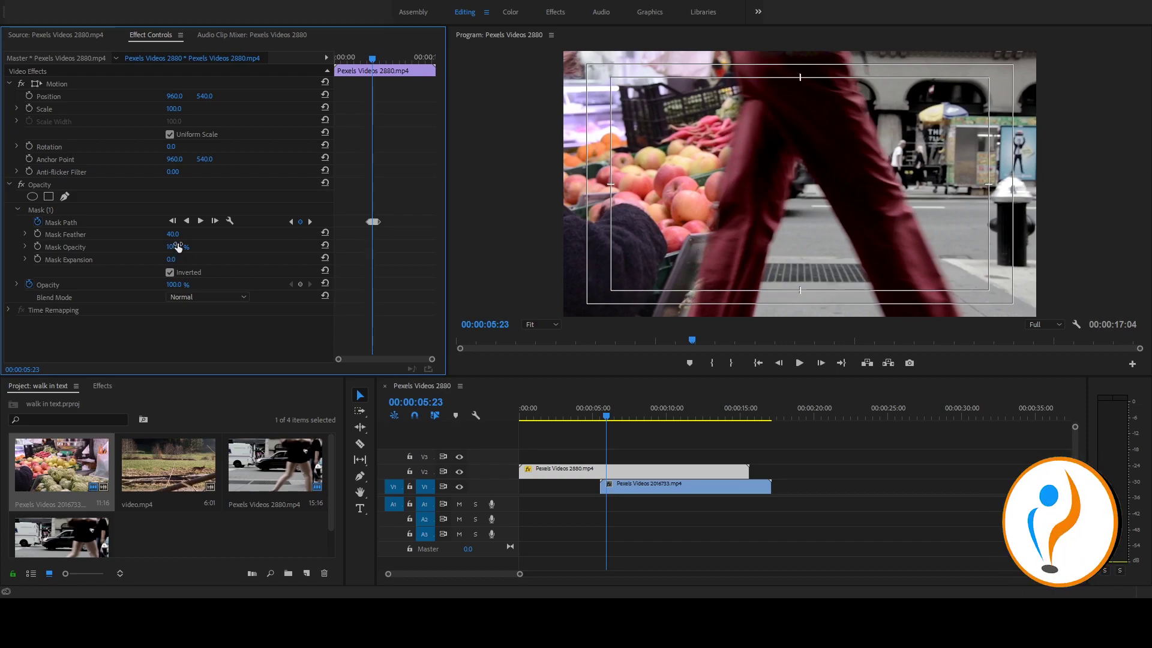
pyautogui.moveTo(173, 234); pyautogui.dragTo(162, 234)
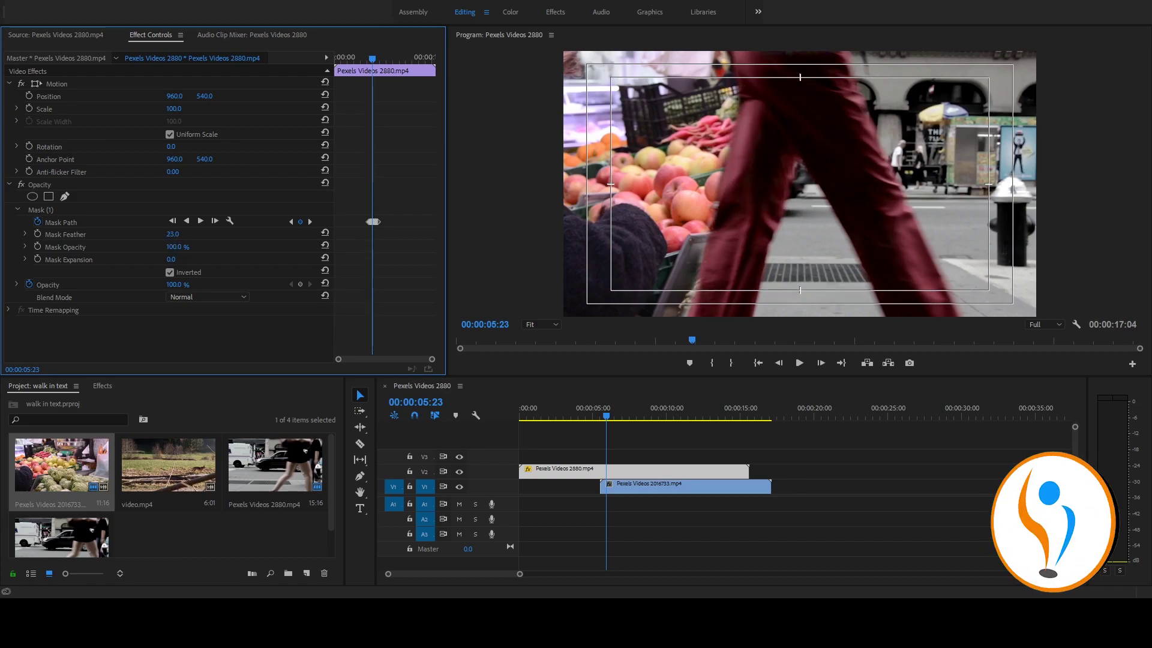
pyautogui.click(178, 234)
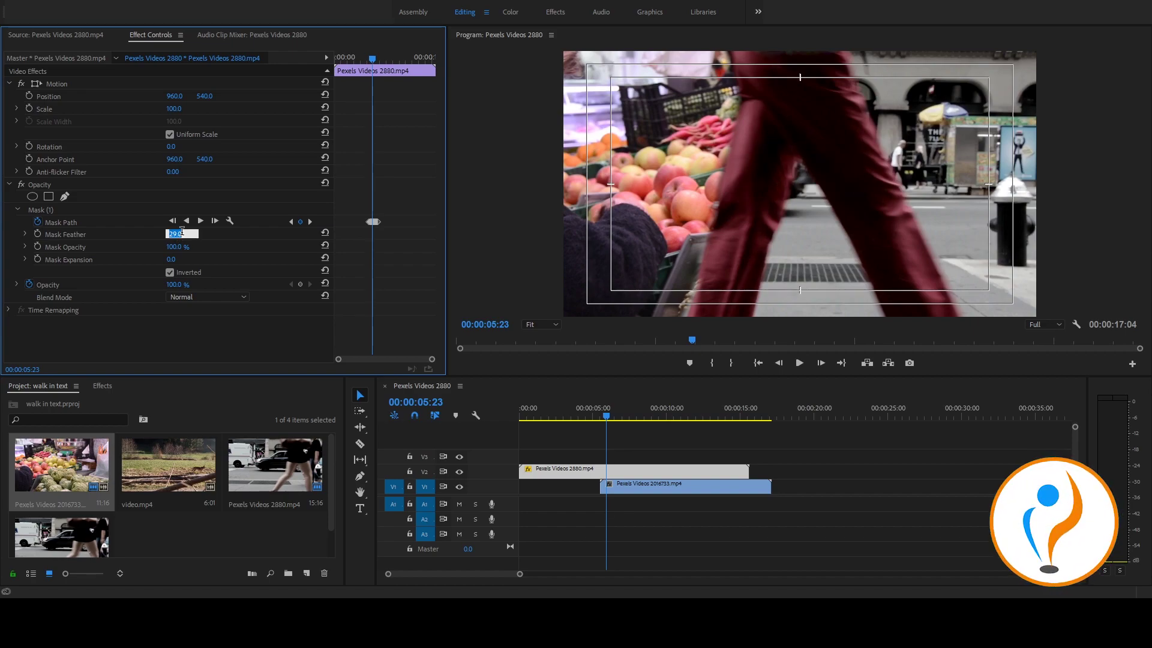
pyautogui.write('2')
pyautogui.press('Return')
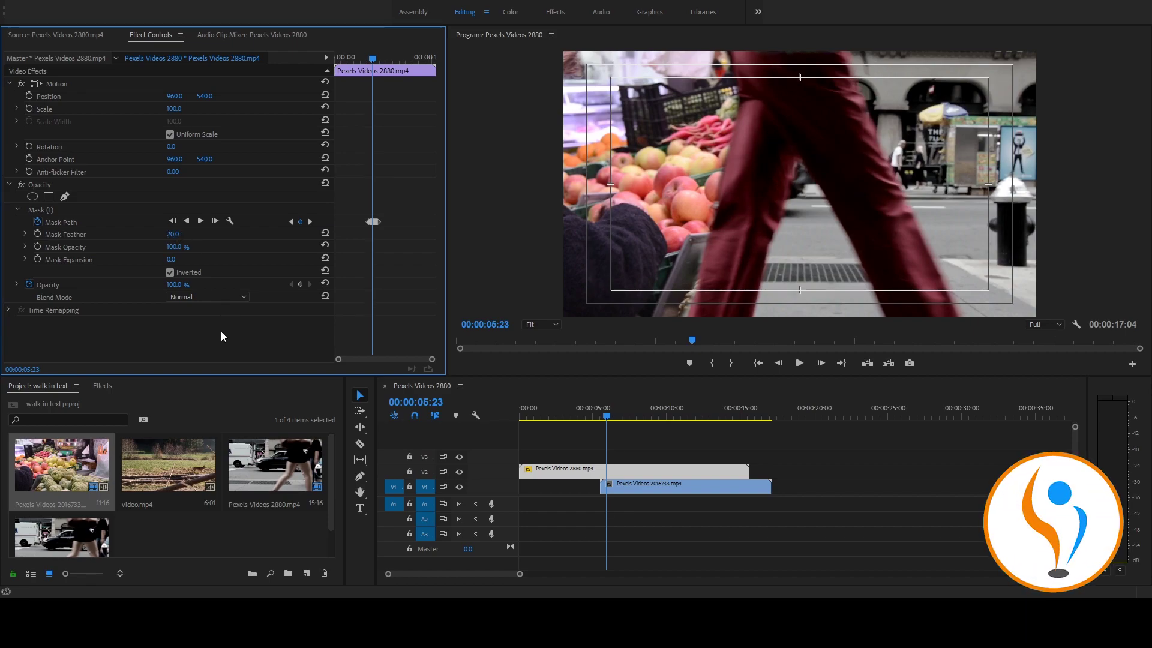
pyautogui.click(170, 272)
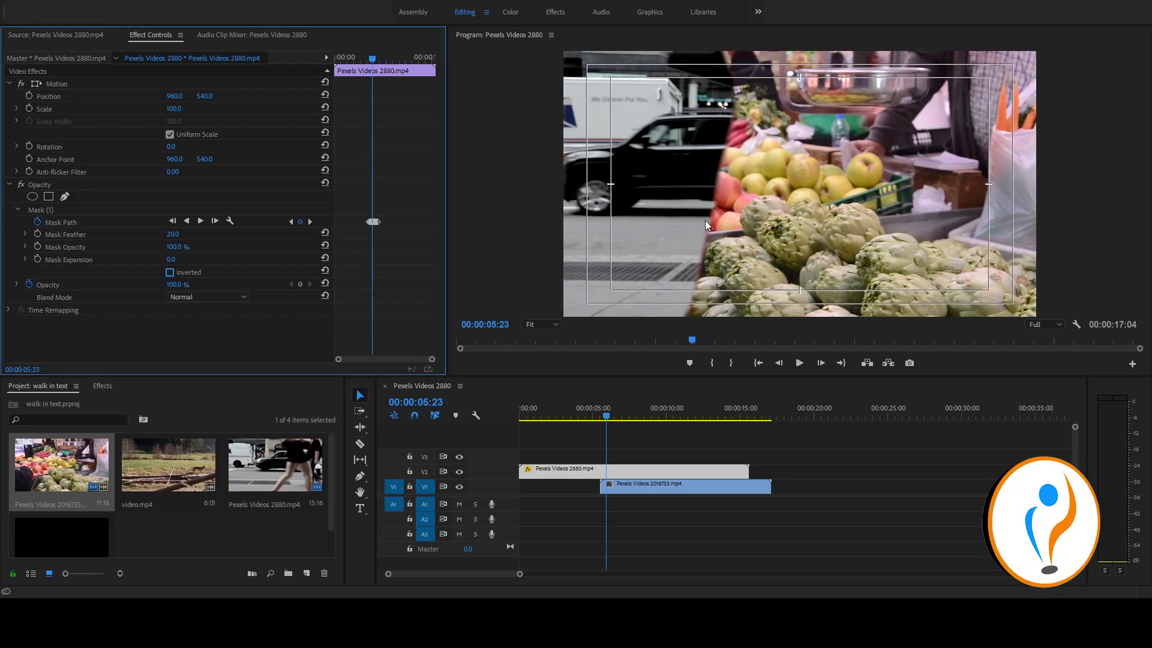
pyautogui.click(171, 273)
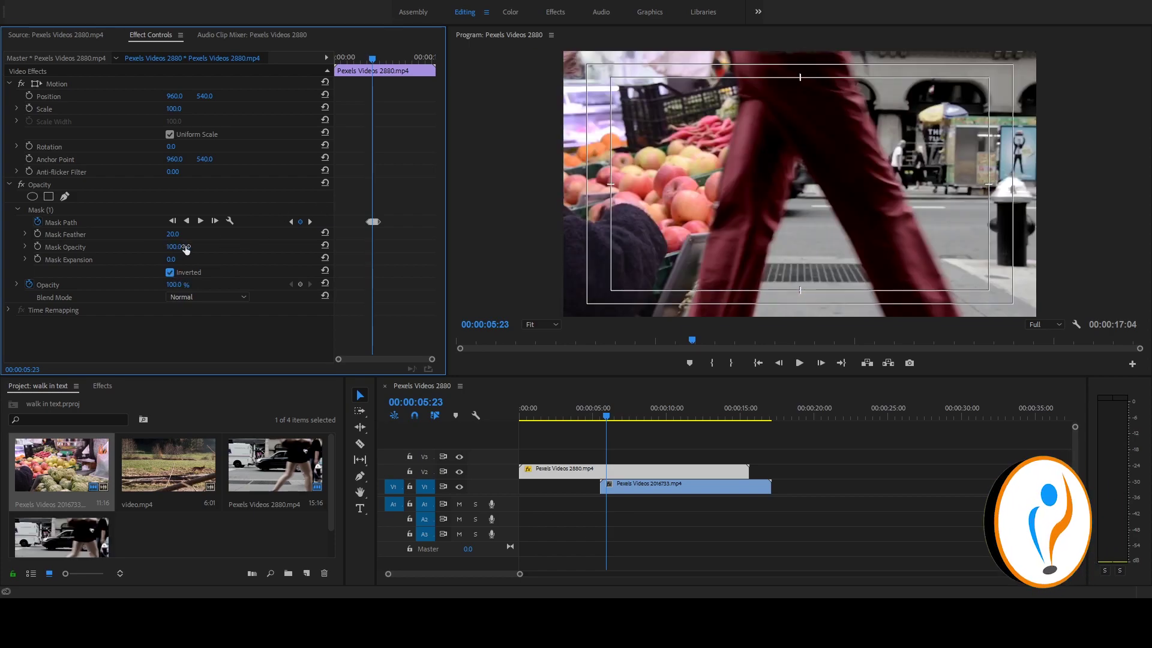
pyautogui.moveTo(183, 250)
pyautogui.mouseDown()
pyautogui.moveTo(150, 247)
pyautogui.moveTo(192, 250)
pyautogui.mouseUp()
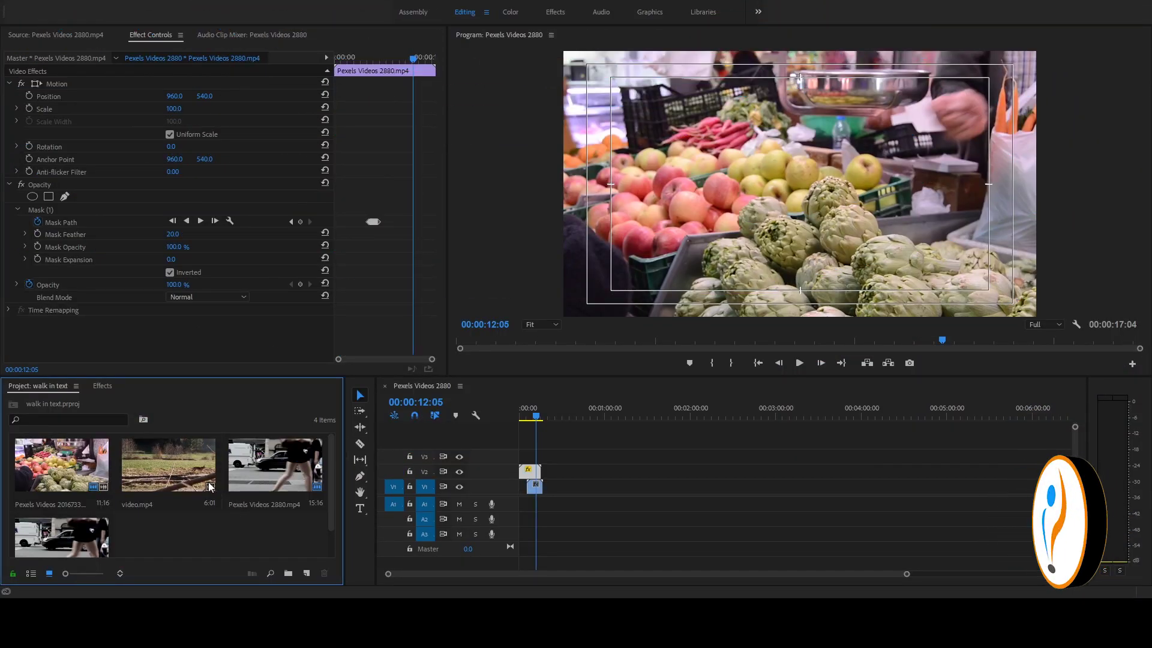
# Bring video.mp4 into the sequence on V2, right after the masked street clip
pyautogui.doubleClick(163, 469)
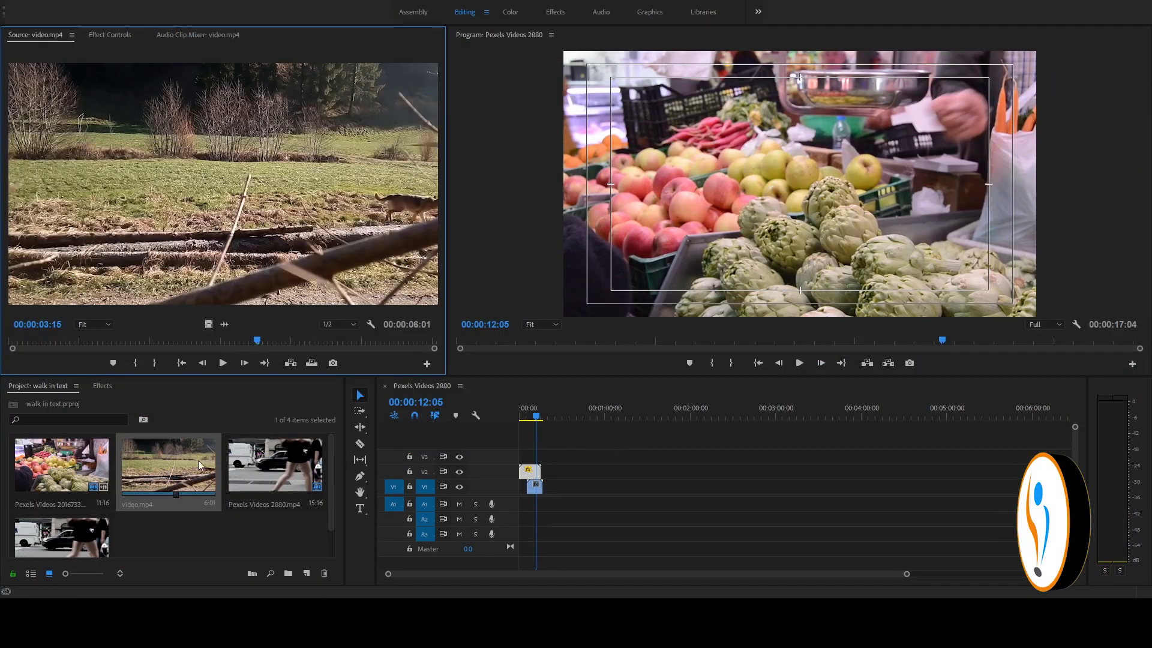
pyautogui.moveTo(198, 459); pyautogui.dragTo(568, 475)
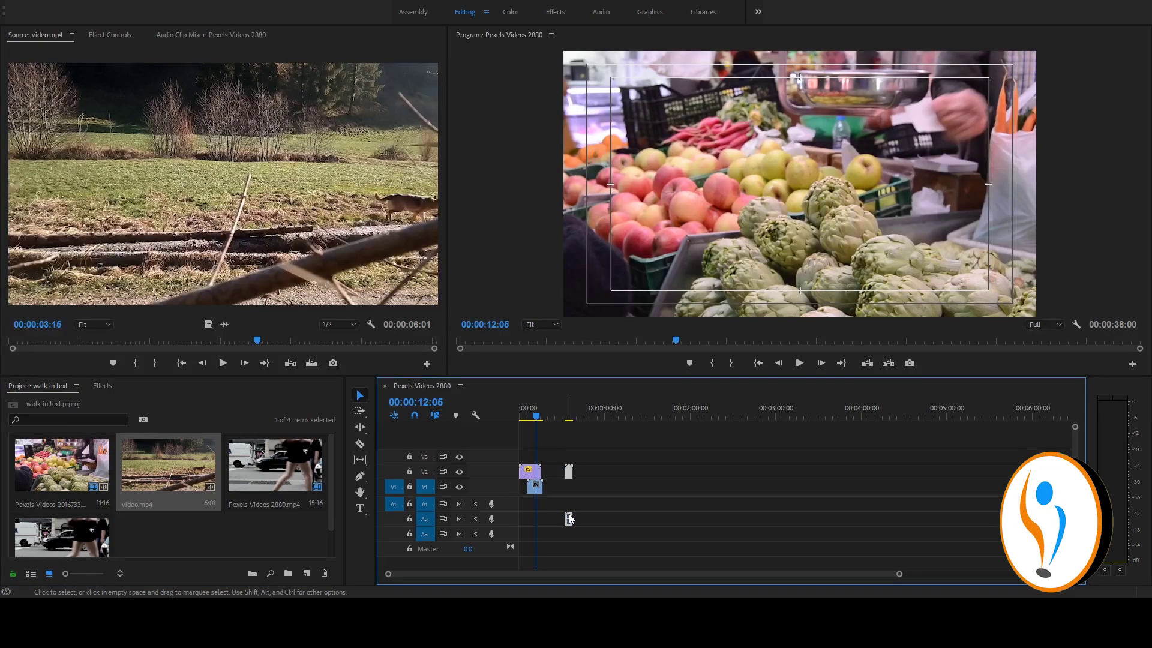
pyautogui.click(588, 527)
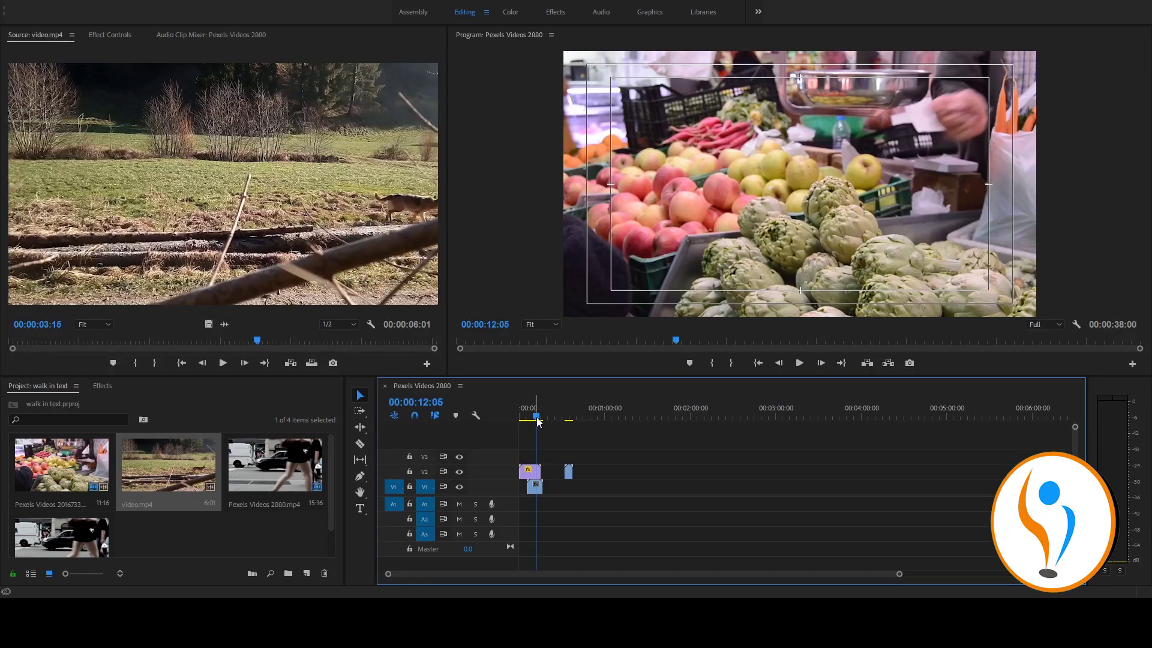
pyautogui.moveTo(569, 472); pyautogui.dragTo(547, 476)
# Play the sequence and park on a frame of the woman on the log
pyautogui.press('space')
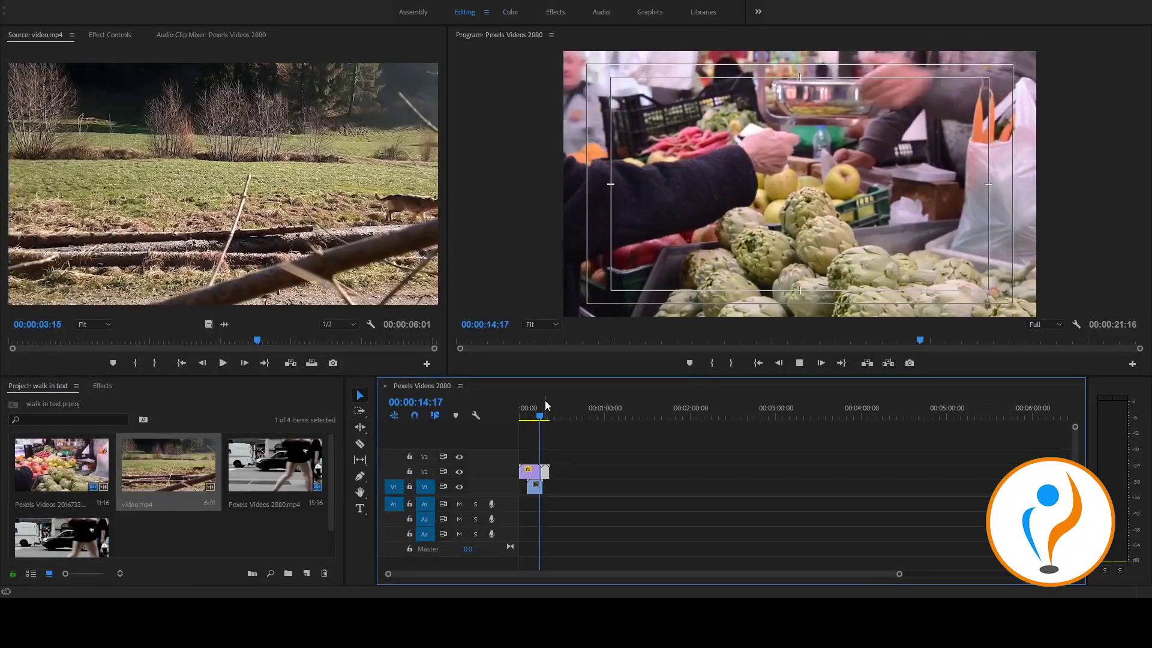
pyautogui.press('space')
pyautogui.scroll(3, 560, 467)
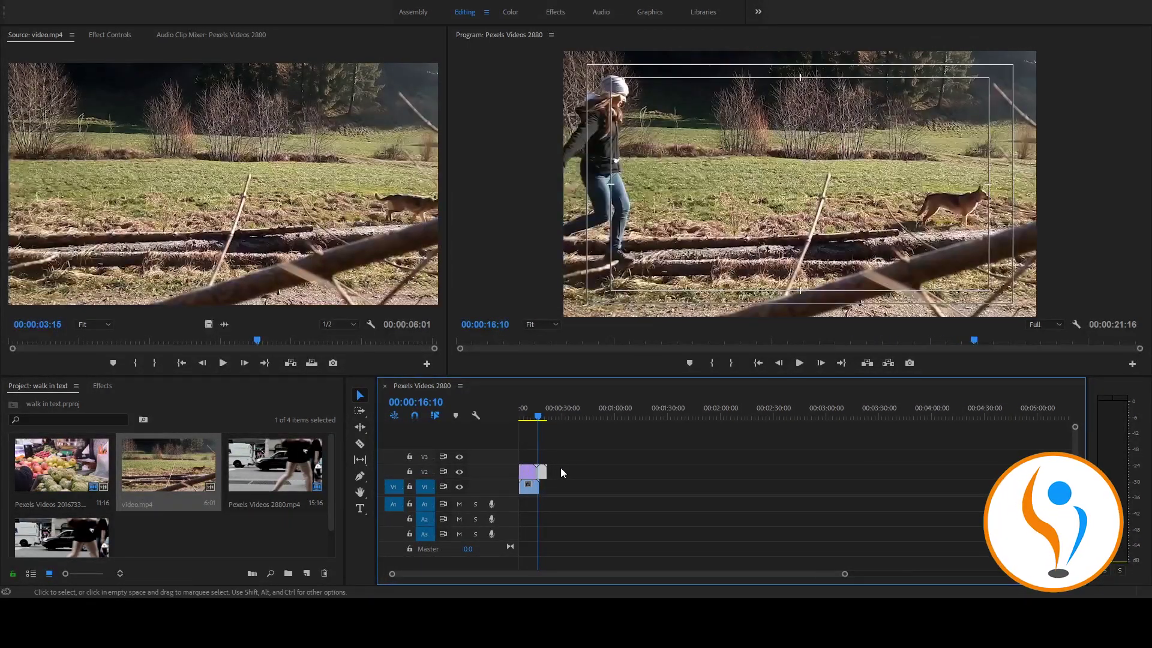
pyautogui.scroll(5, 597, 470)
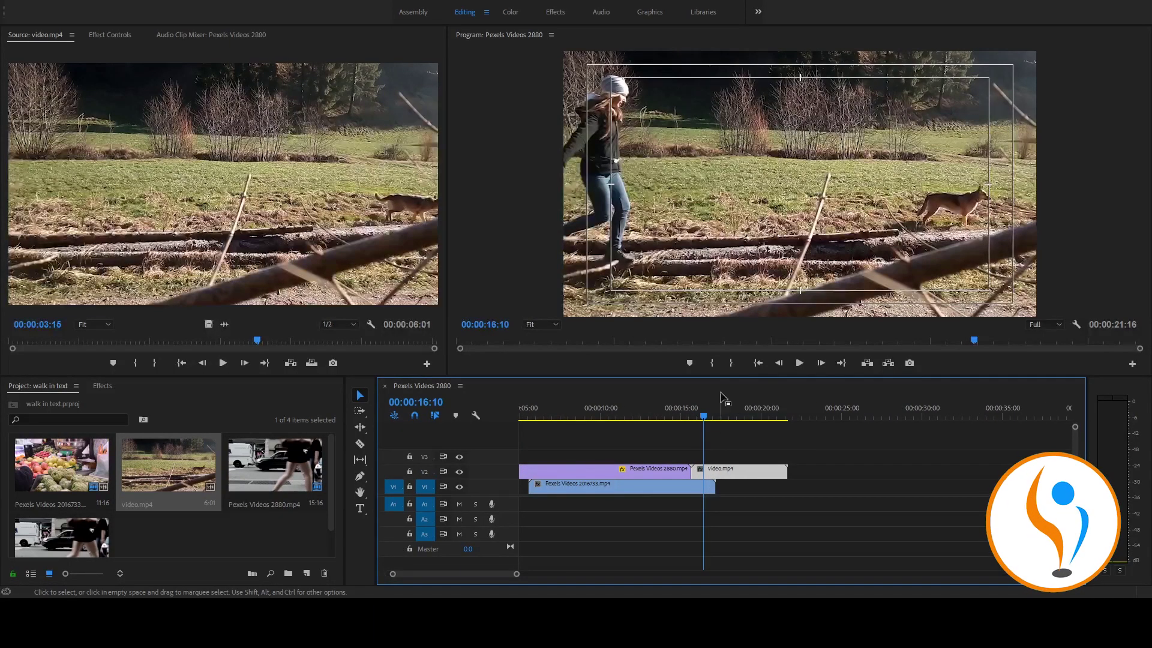
pyautogui.moveTo(703, 419); pyautogui.dragTo(710, 420)
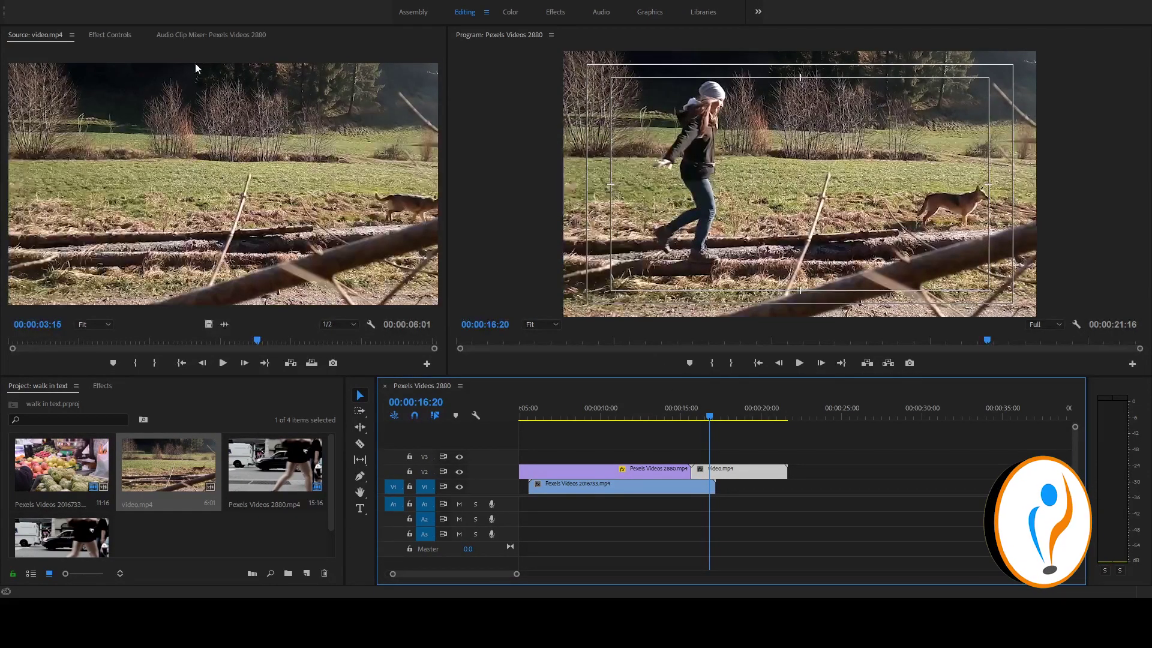
pyautogui.click(866, 531)
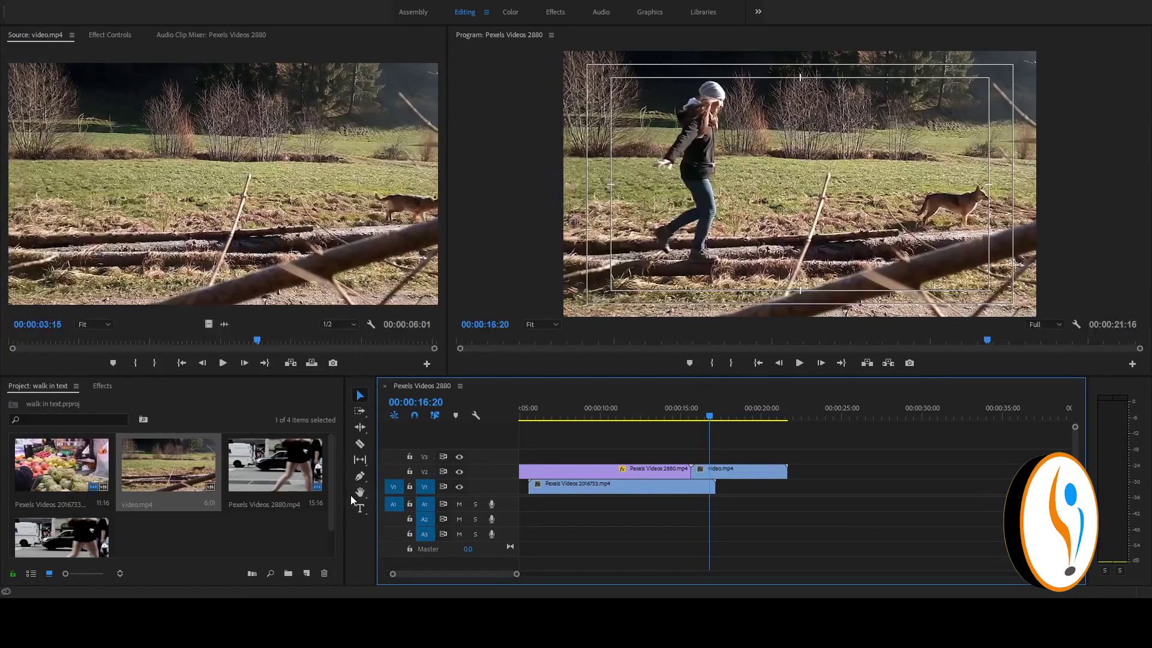
pyautogui.click(359, 508)
# Type a white 'Tutorial' title over the field shot and move it left onto the woman
pyautogui.click(737, 233)
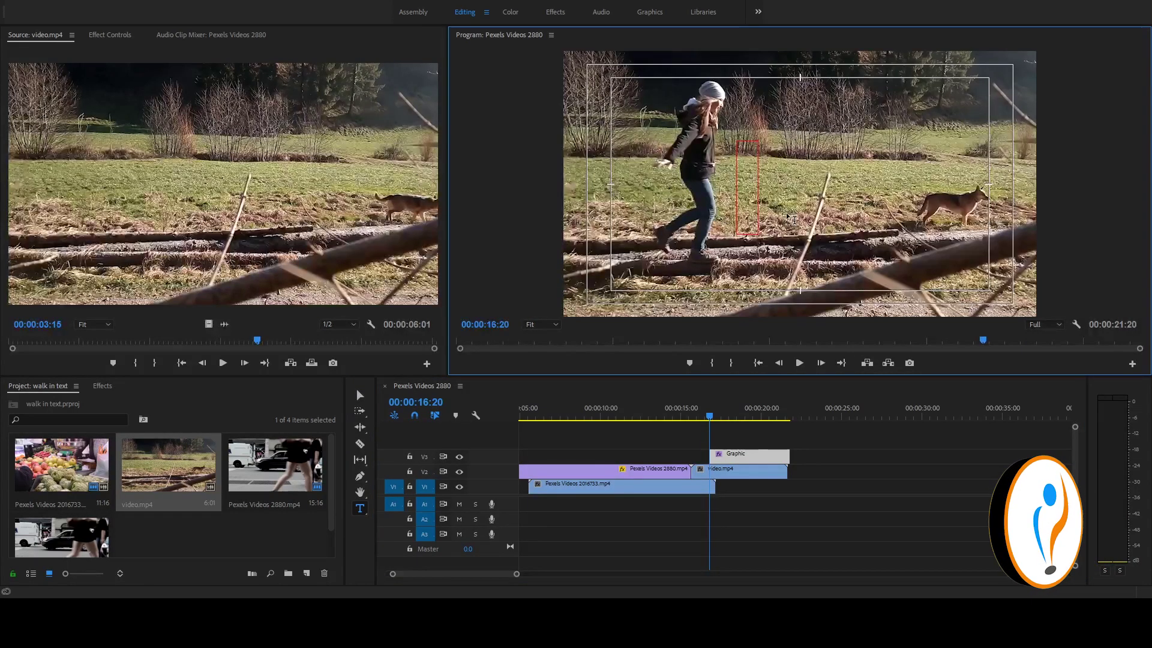
pyautogui.write('Tutor')
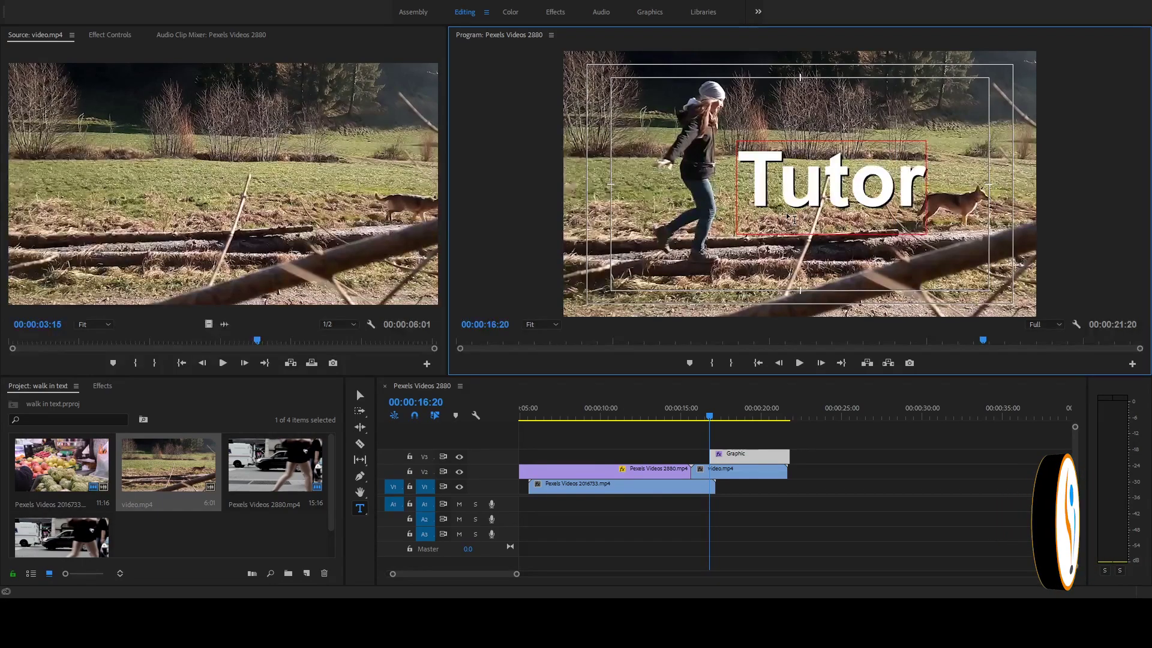
pyautogui.write('ial')
pyautogui.click(360, 395)
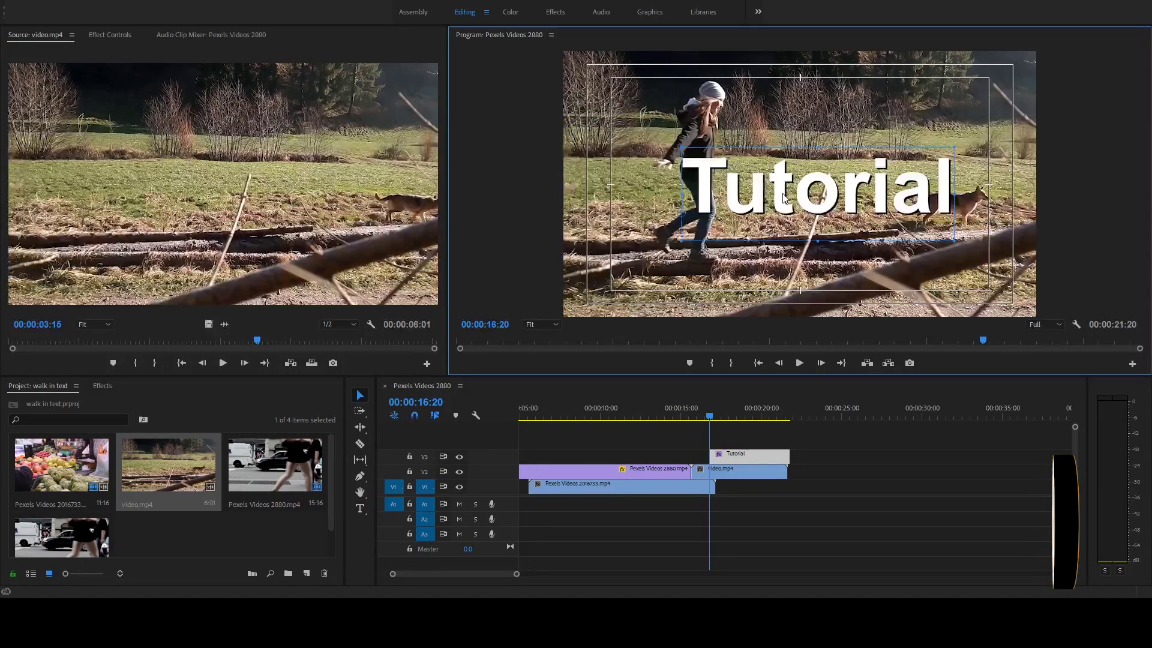
pyautogui.moveTo(838, 199); pyautogui.dragTo(780, 206)
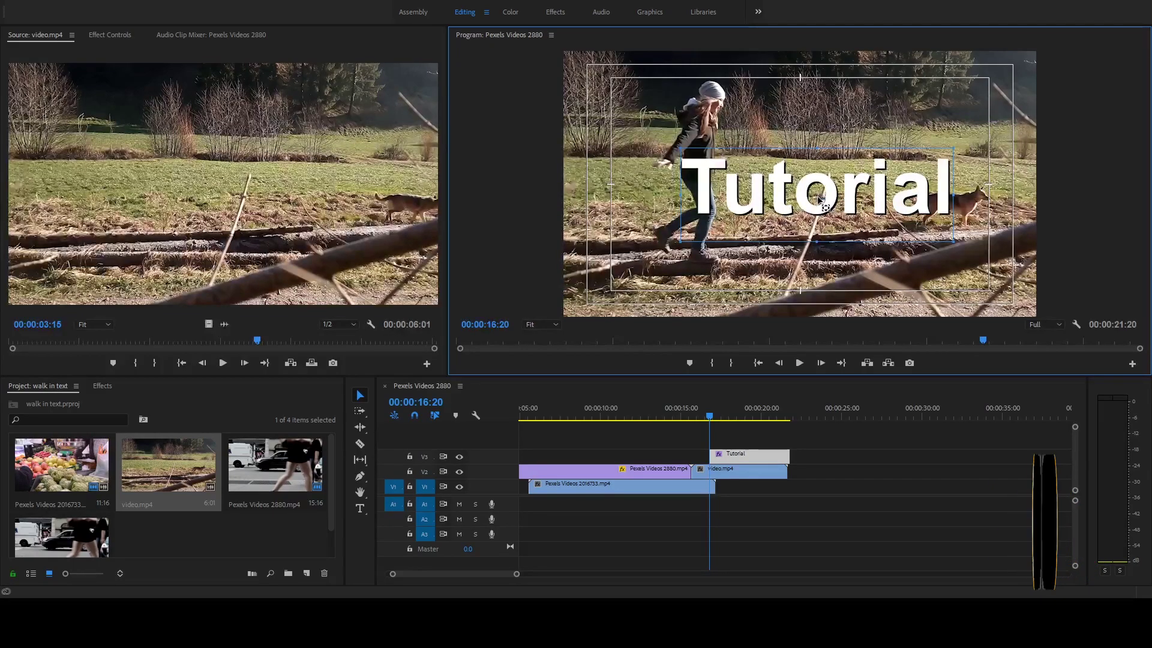
pyautogui.moveTo(855, 195); pyautogui.dragTo(853, 201)
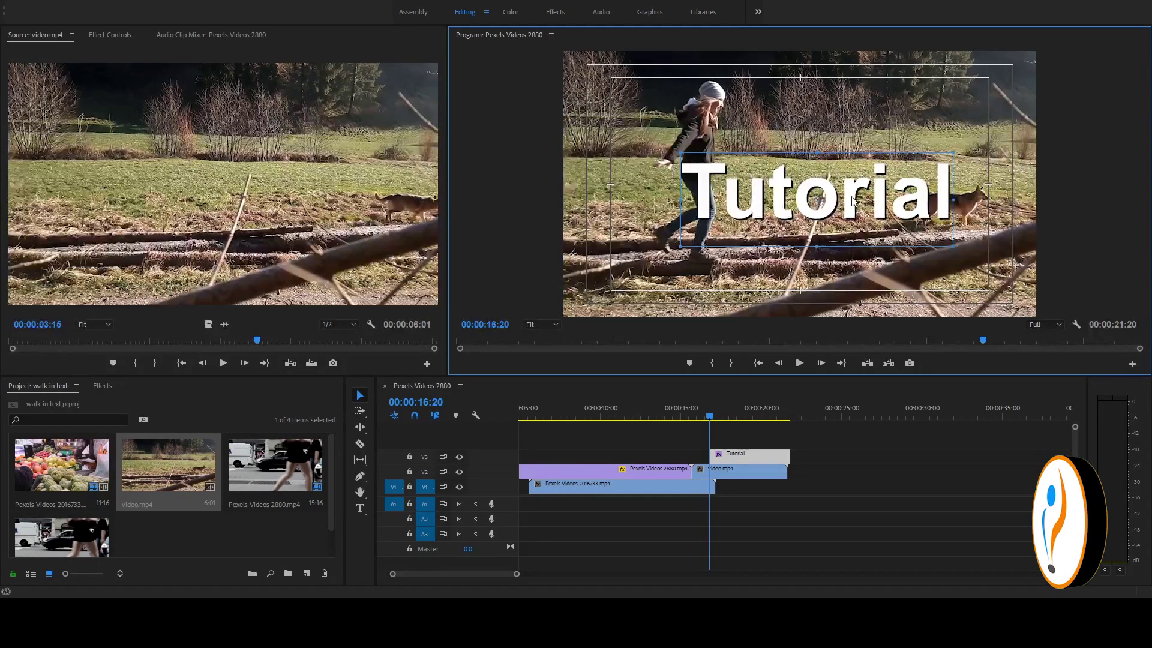
pyautogui.click(835, 507)
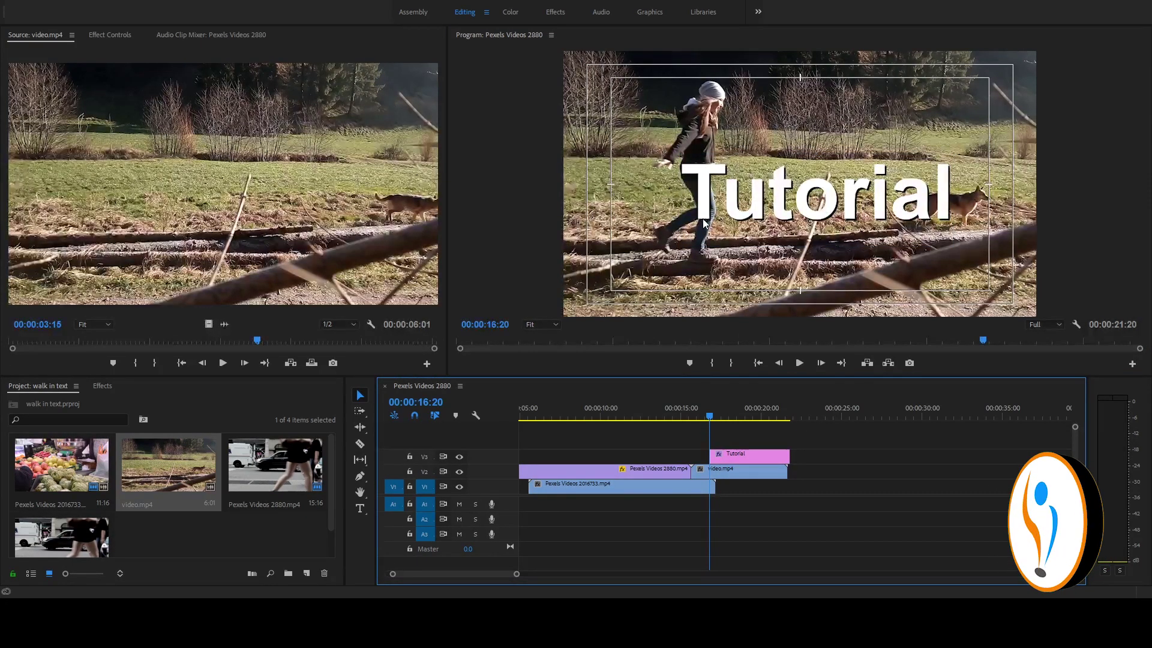
# Place a video.mp4 copy on V4 above the title and preview frame 16:17 with it hidden and shown
pyautogui.moveTo(725, 473)
pyautogui.mouseDown()
pyautogui.moveTo(732, 445)
pyautogui.moveTo(726, 465)
pyautogui.moveTo(787, 458)
pyautogui.mouseUp()
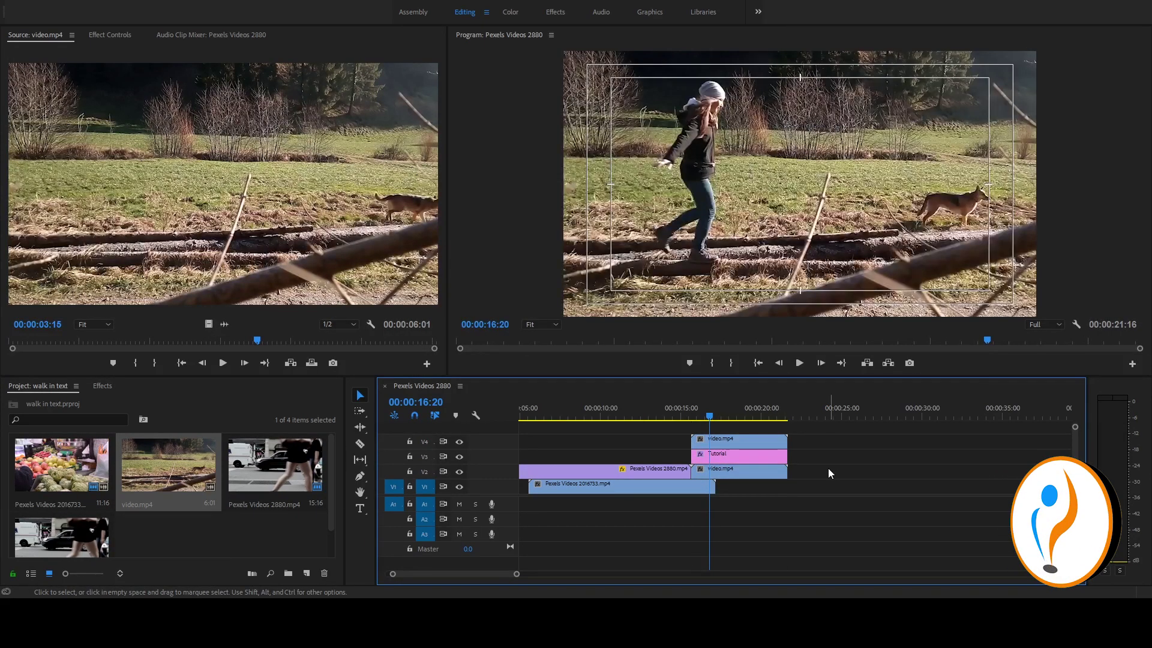
pyautogui.click(694, 419)
pyautogui.moveTo(694, 419); pyautogui.dragTo(707, 420)
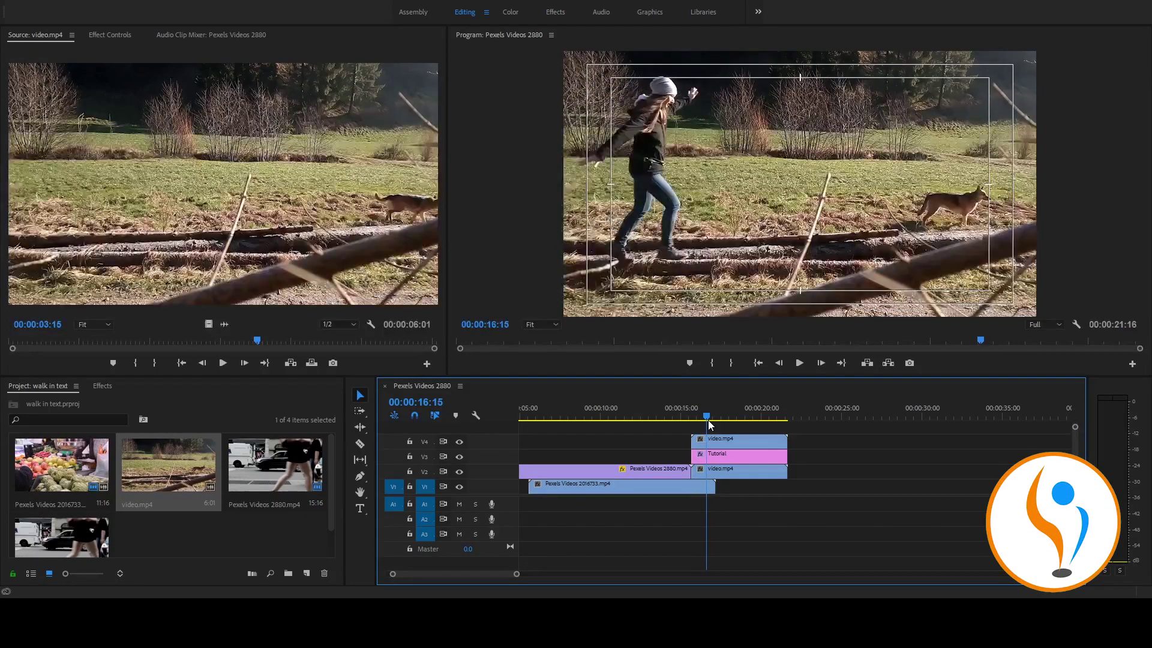
pyautogui.click(460, 442)
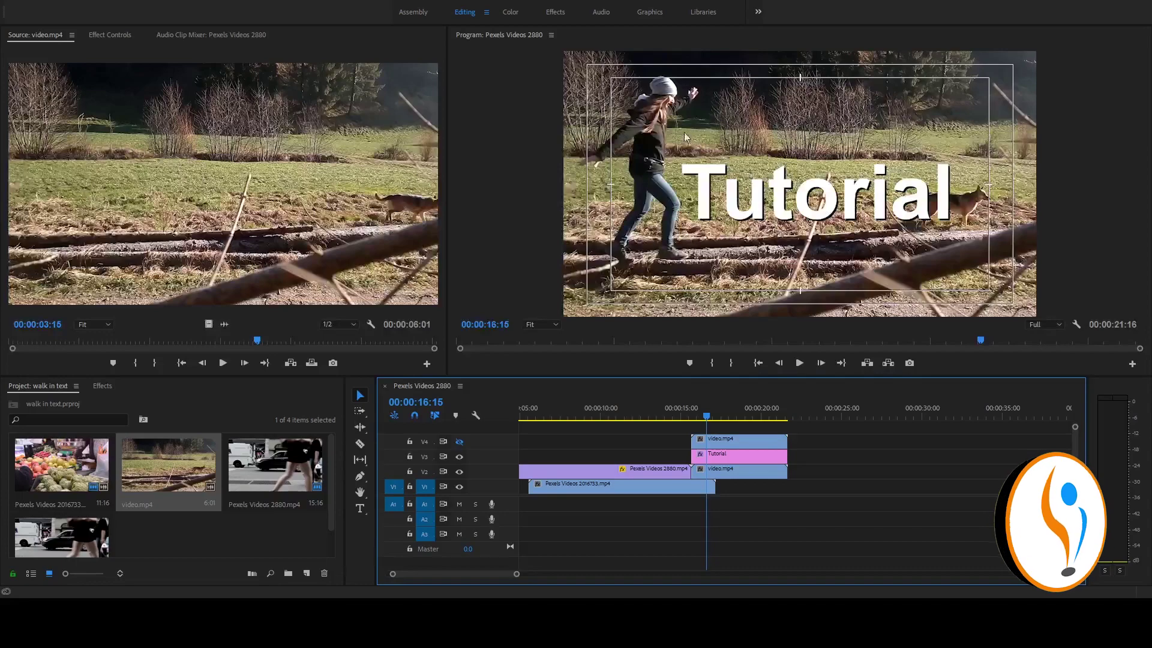
pyautogui.click(707, 417)
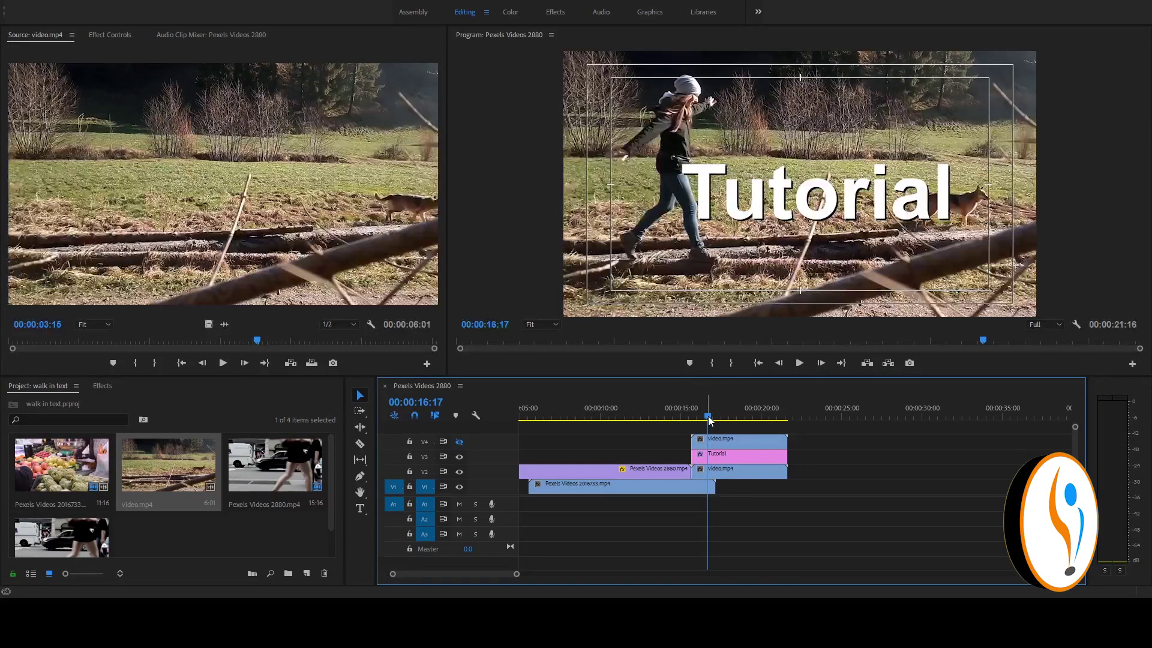
pyautogui.click(460, 442)
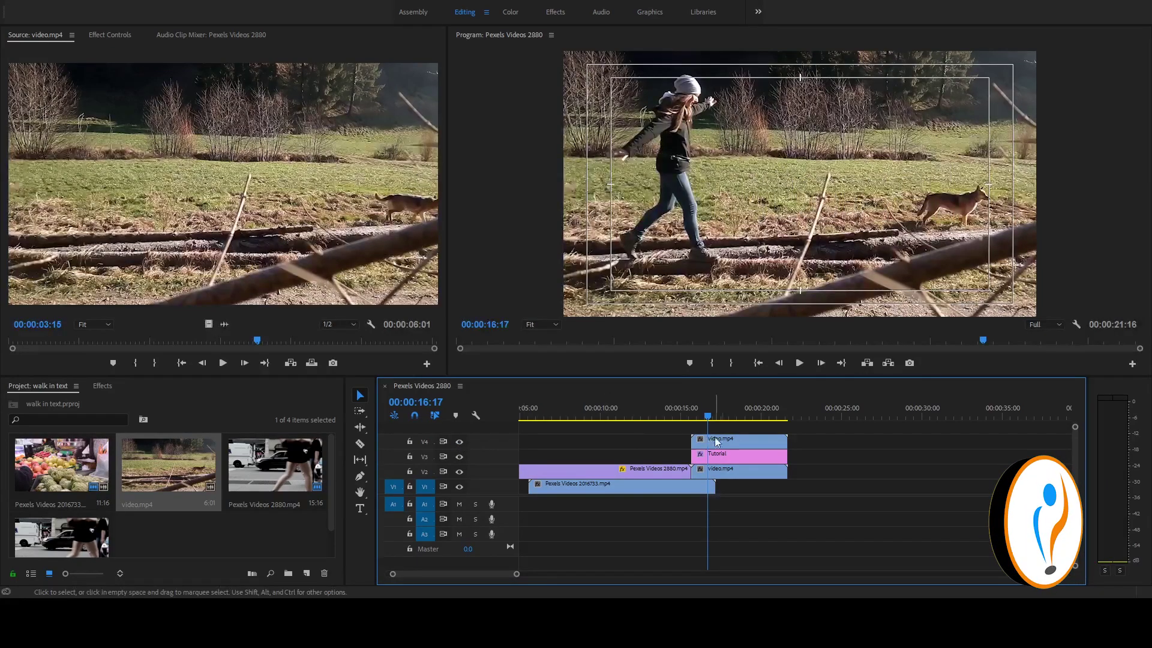
pyautogui.click(744, 441)
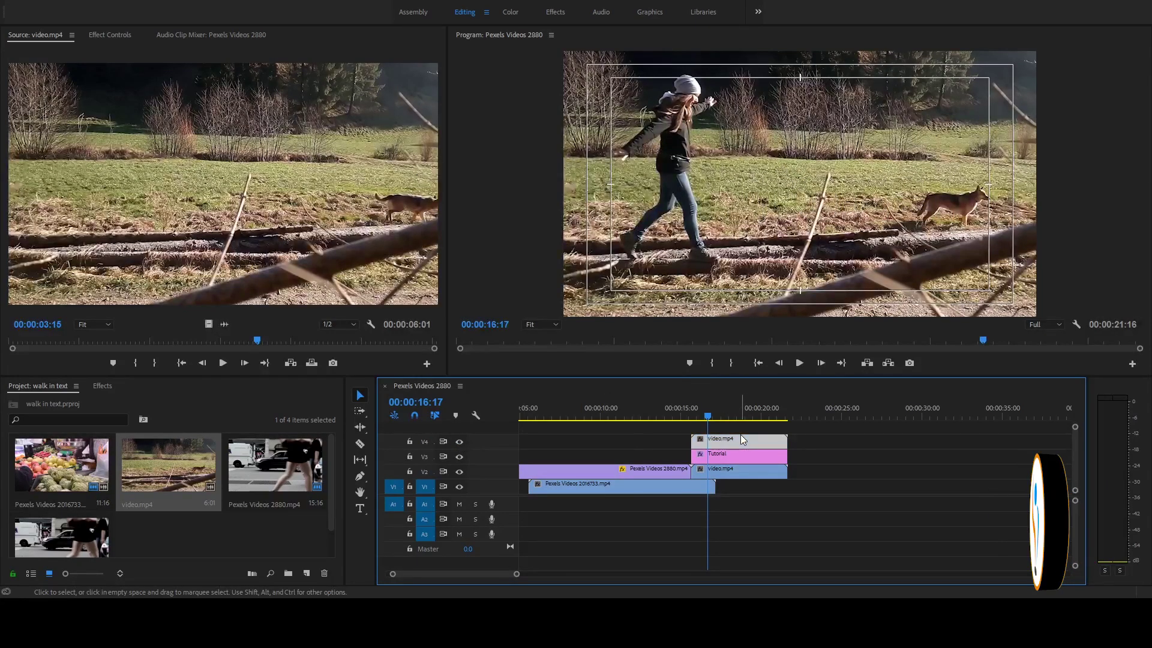
# Start an Opacity pen mask on the V4 copy, placing points from the woman's jacket down her back
pyautogui.click(108, 34)
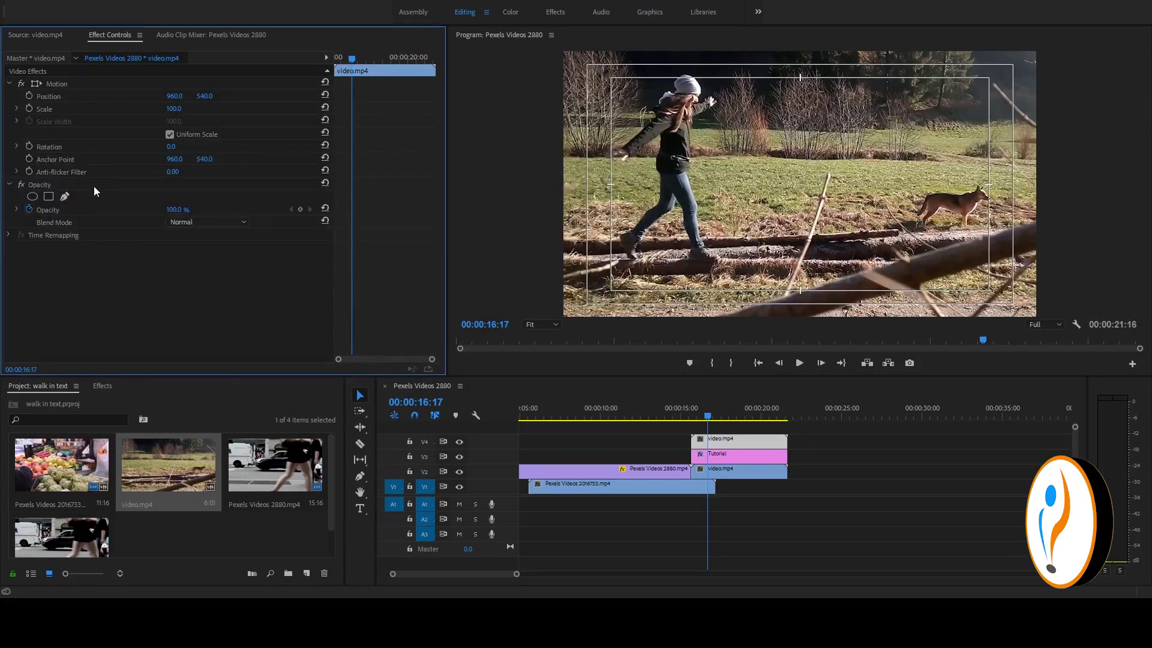
pyautogui.click(65, 196)
pyautogui.press('Left')
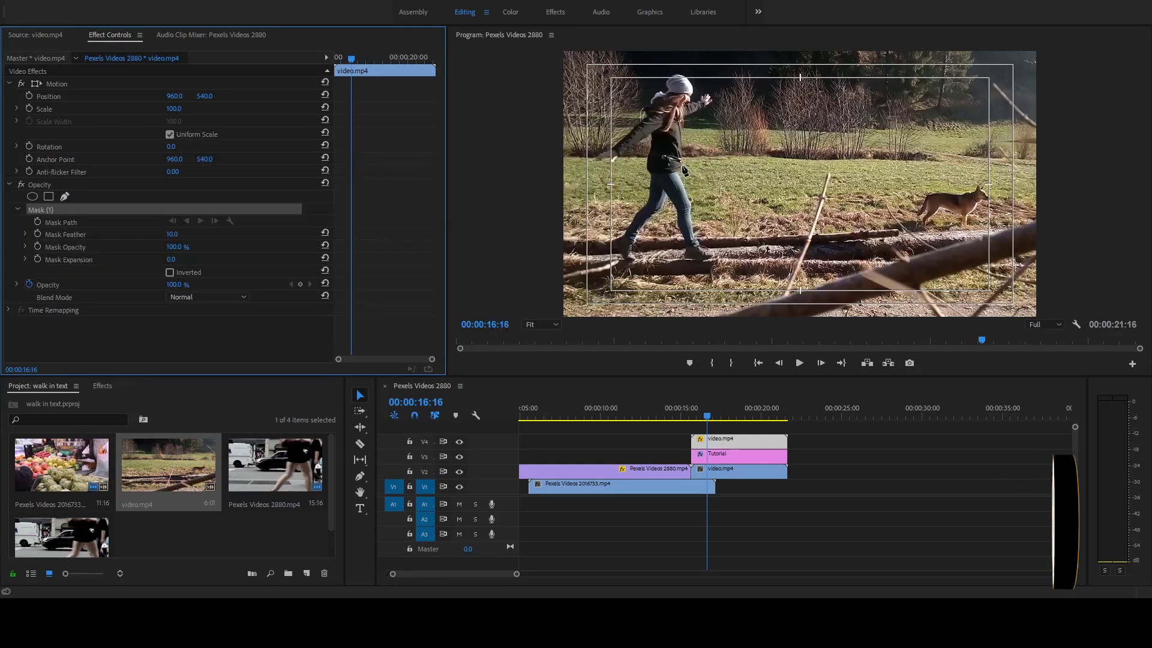
pyautogui.press('Right')
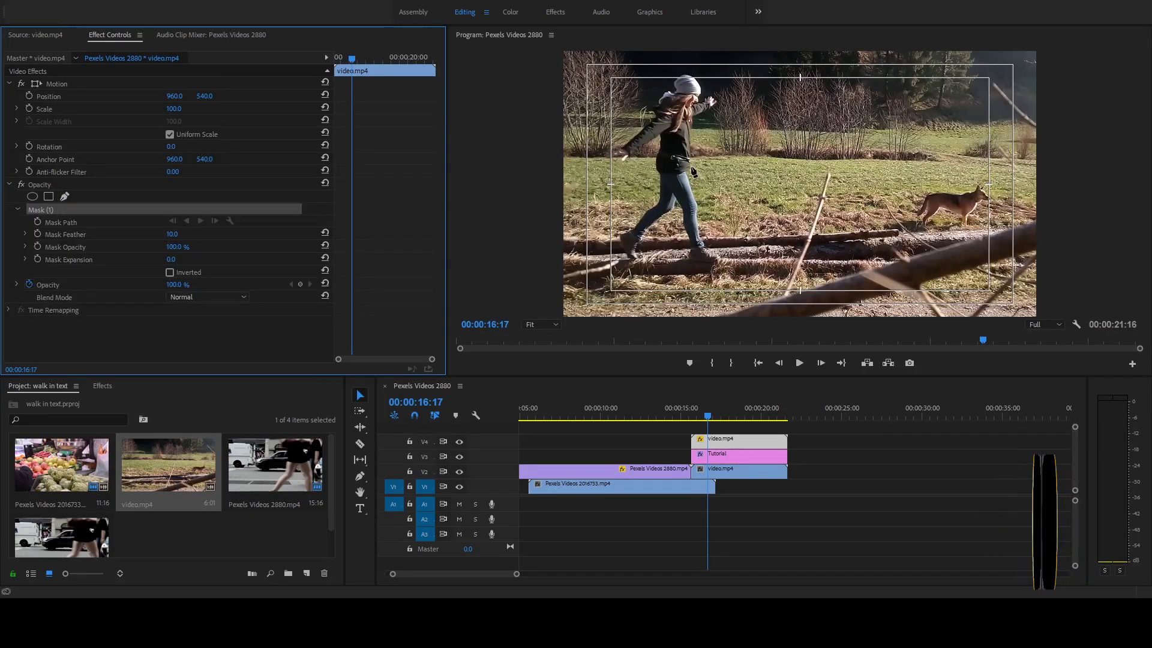
pyautogui.click(691, 160)
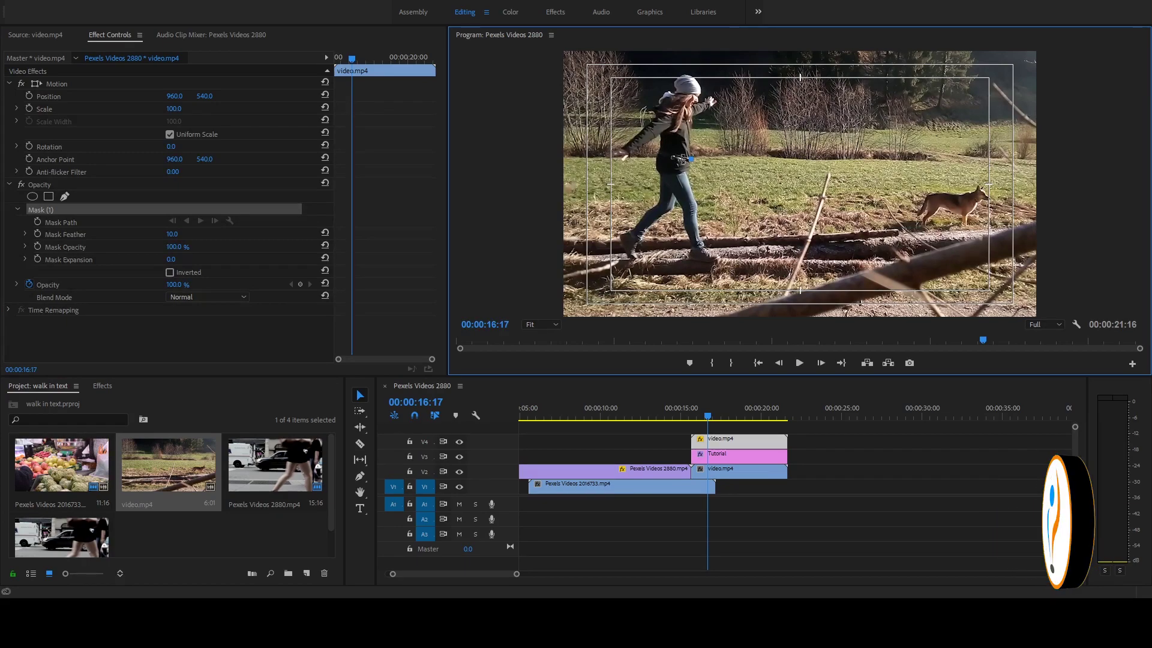
pyautogui.click(684, 170)
pyautogui.click(690, 183)
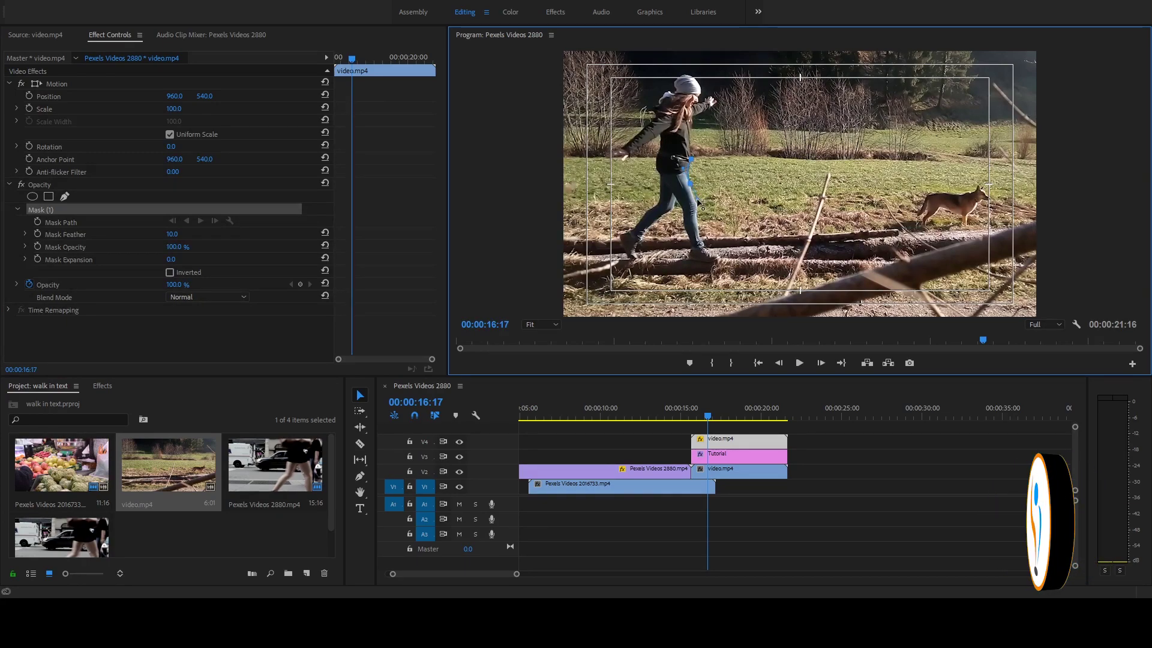
pyautogui.click(698, 199)
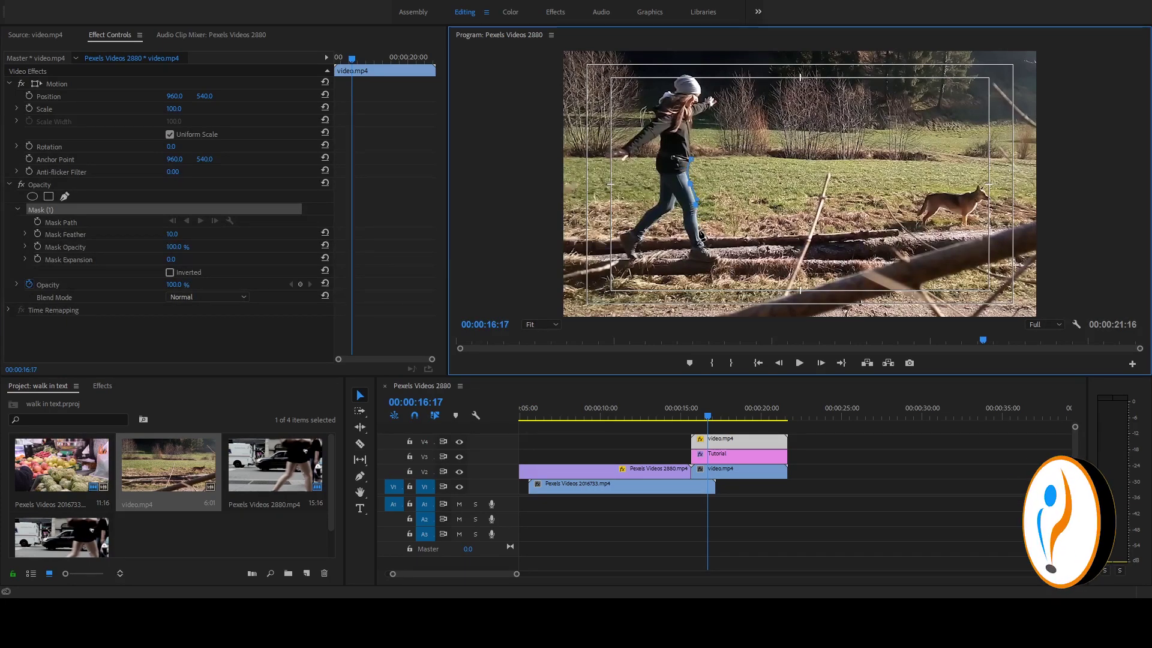
# Continue the mask points around her legs, thigh and waist, and close the path
pyautogui.click(701, 237)
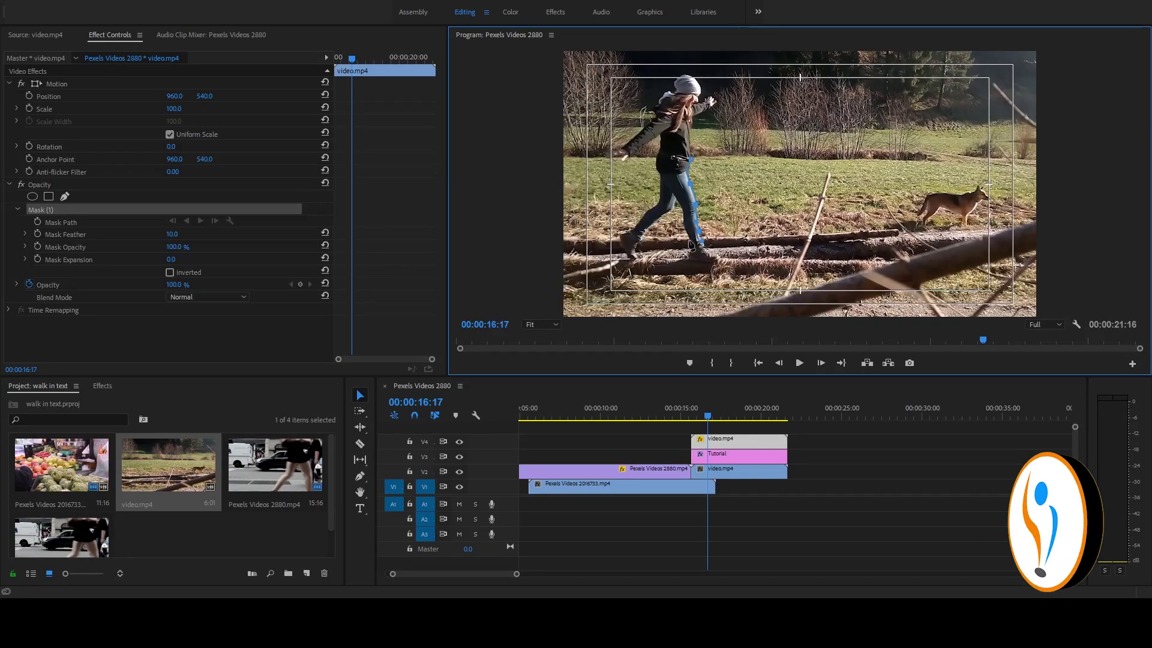
pyautogui.click(664, 238)
pyautogui.click(638, 226)
pyautogui.click(659, 207)
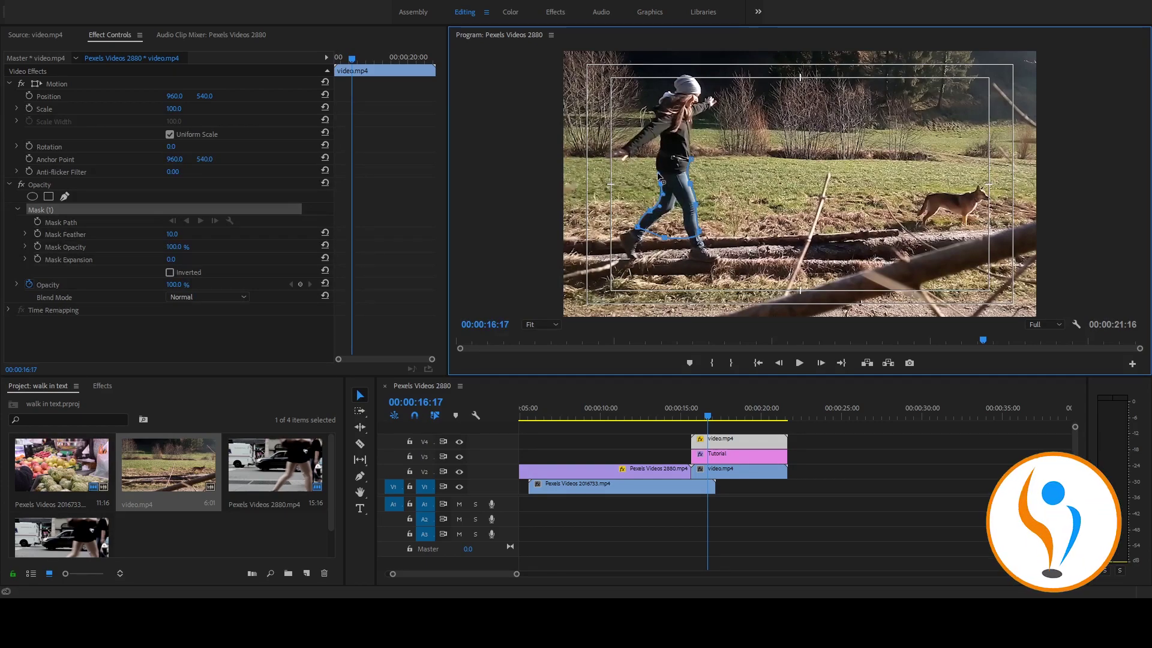
pyautogui.click(661, 150)
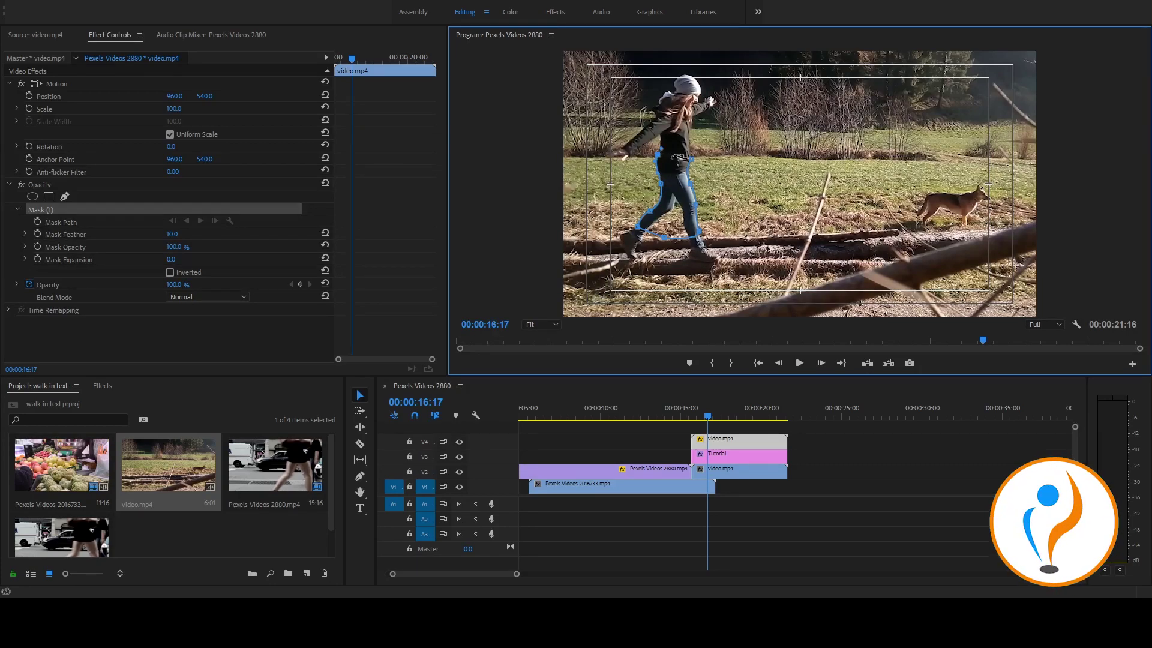
pyautogui.click(696, 164)
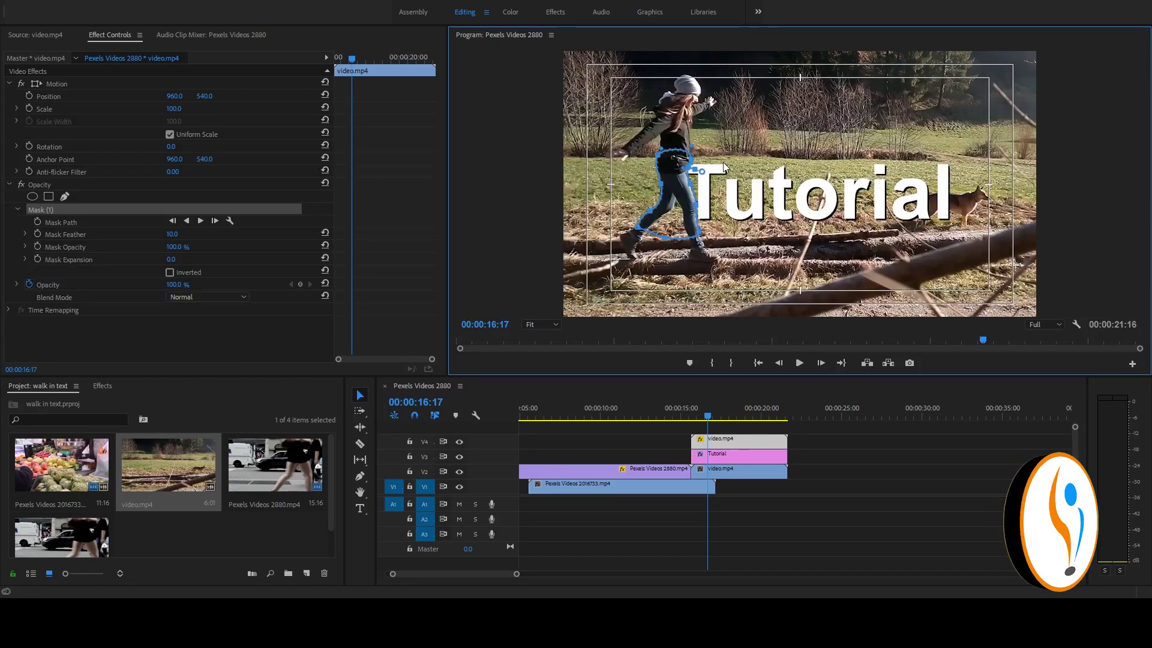
pyautogui.click(849, 459)
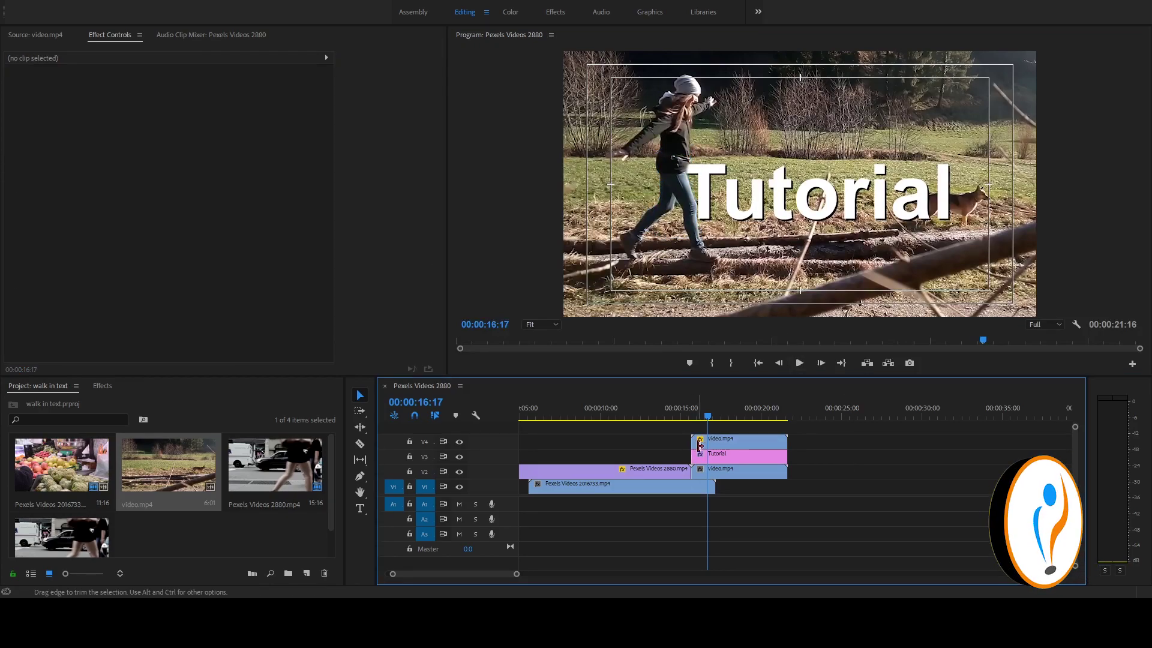
# Track Mask (1) forward to 16:20, moving its points onto the woman's back and leg
pyautogui.click(716, 447)
pyautogui.click(56, 208)
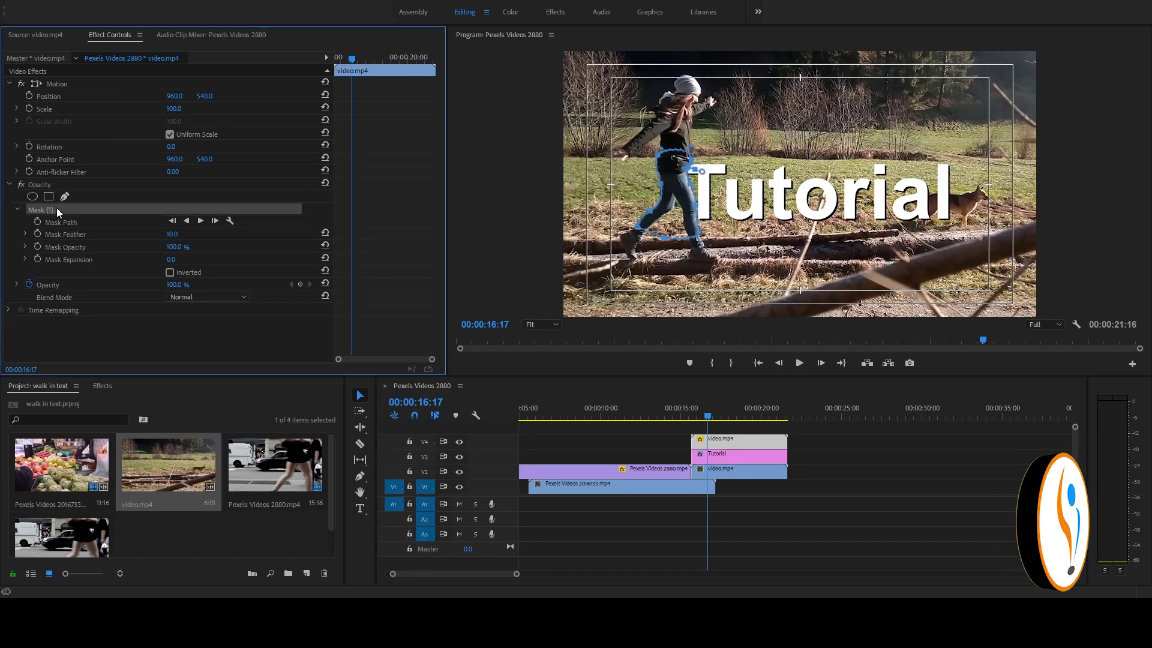
pyautogui.click(213, 221)
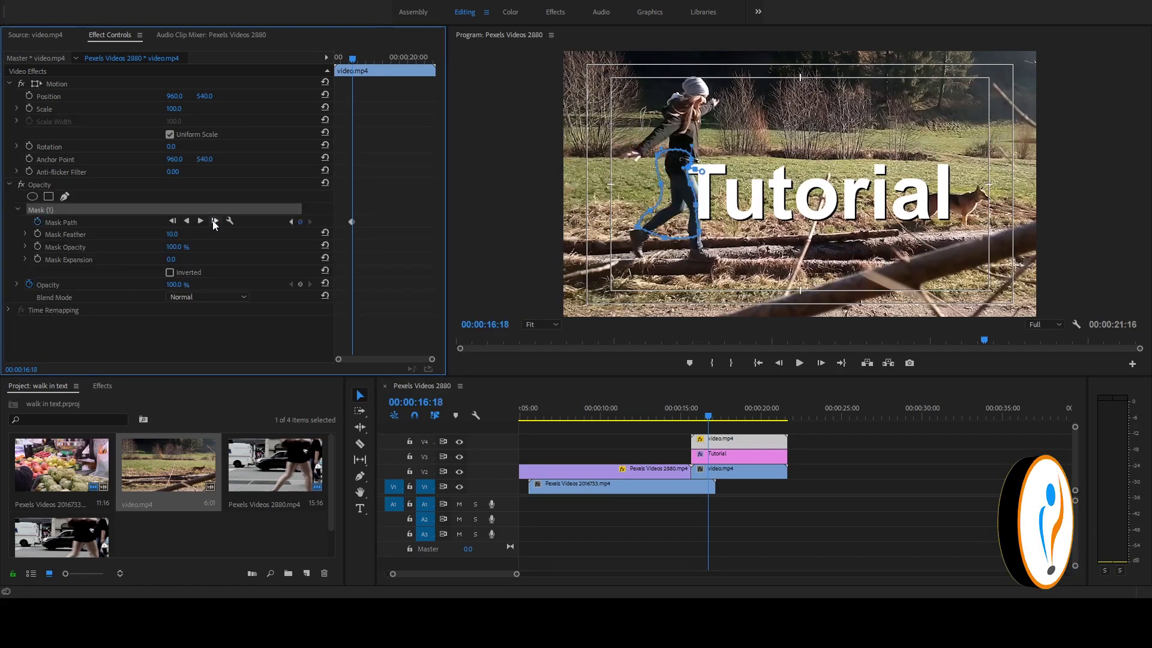
pyautogui.click(695, 174)
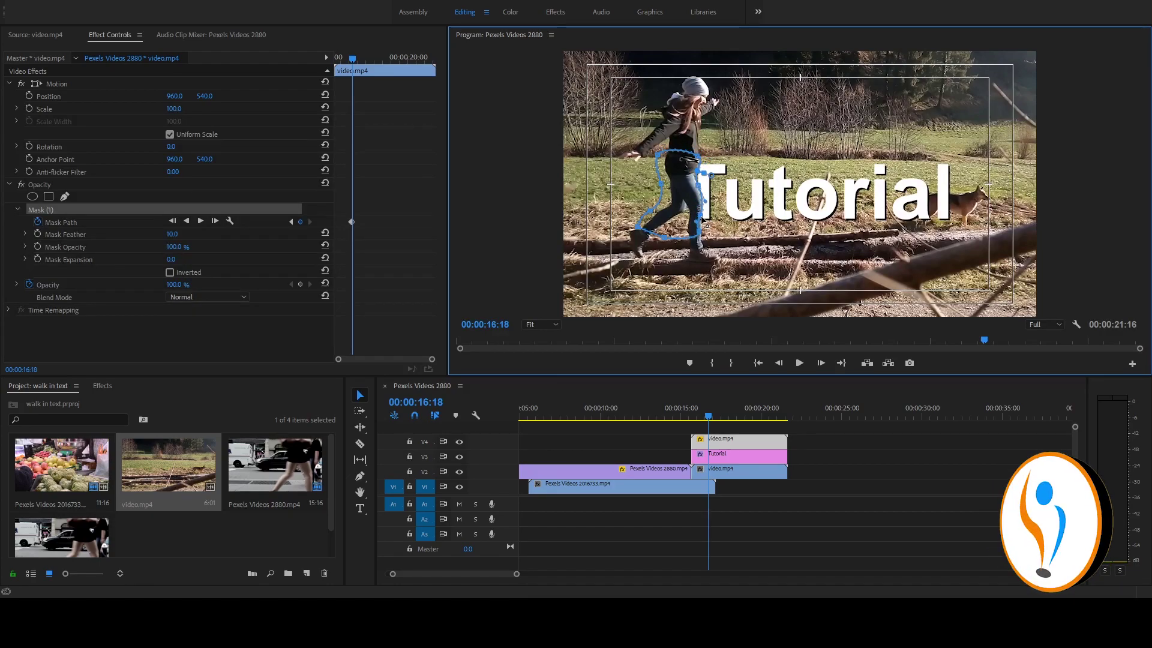
pyautogui.click(214, 221)
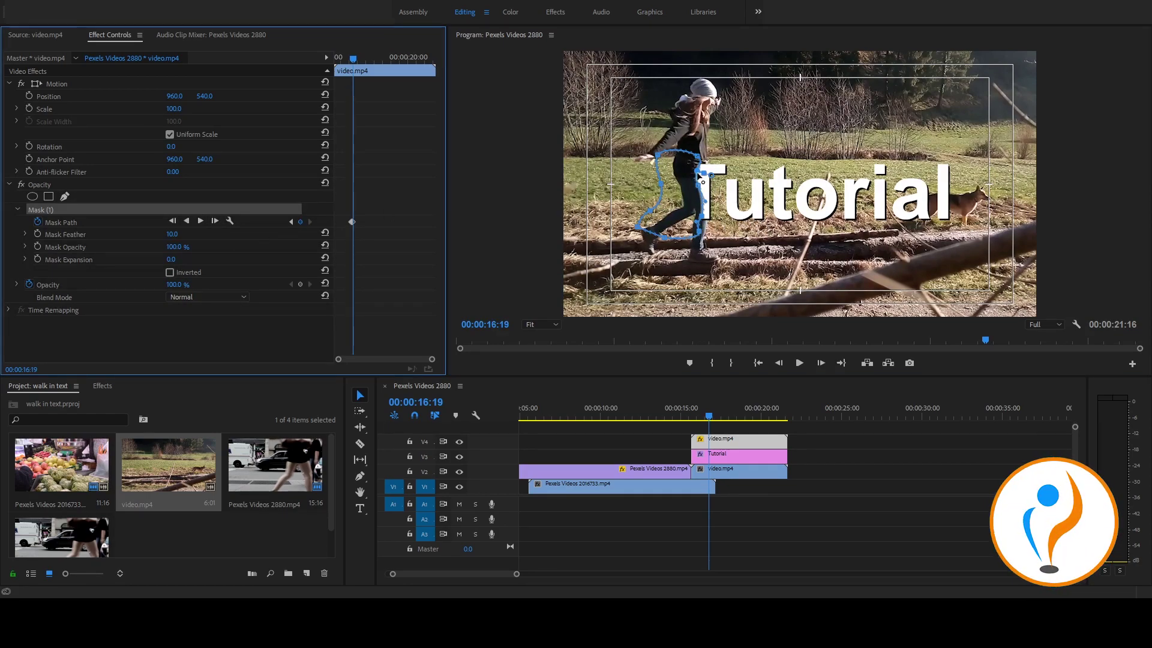
pyautogui.click(714, 179)
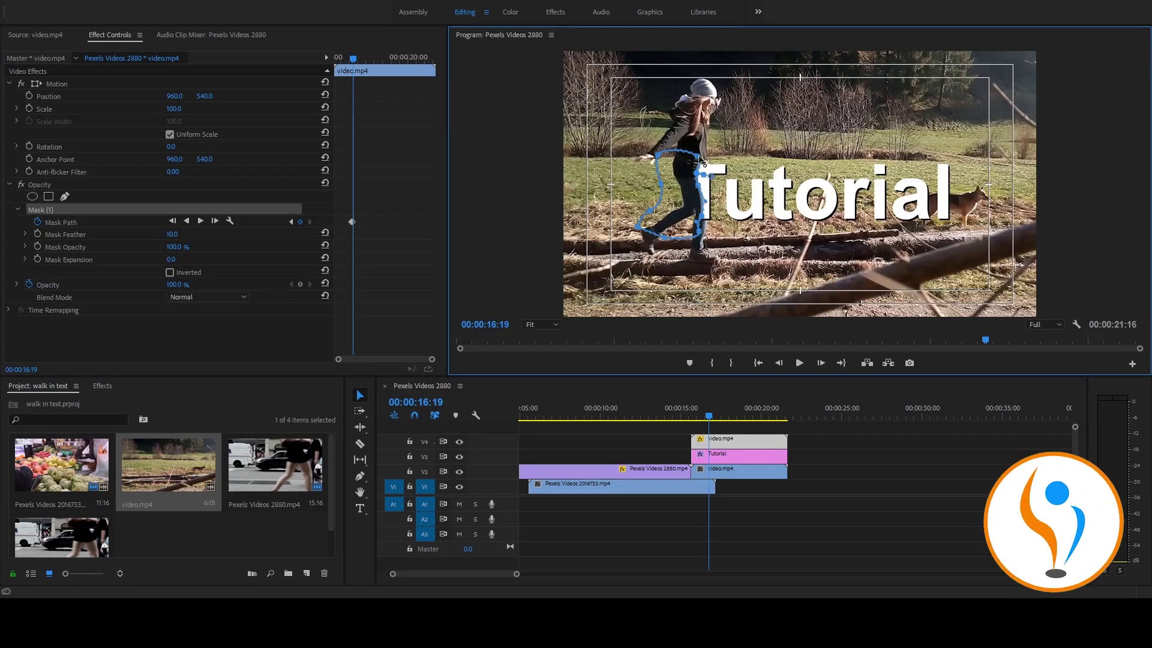
pyautogui.moveTo(703, 198); pyautogui.dragTo(711, 191)
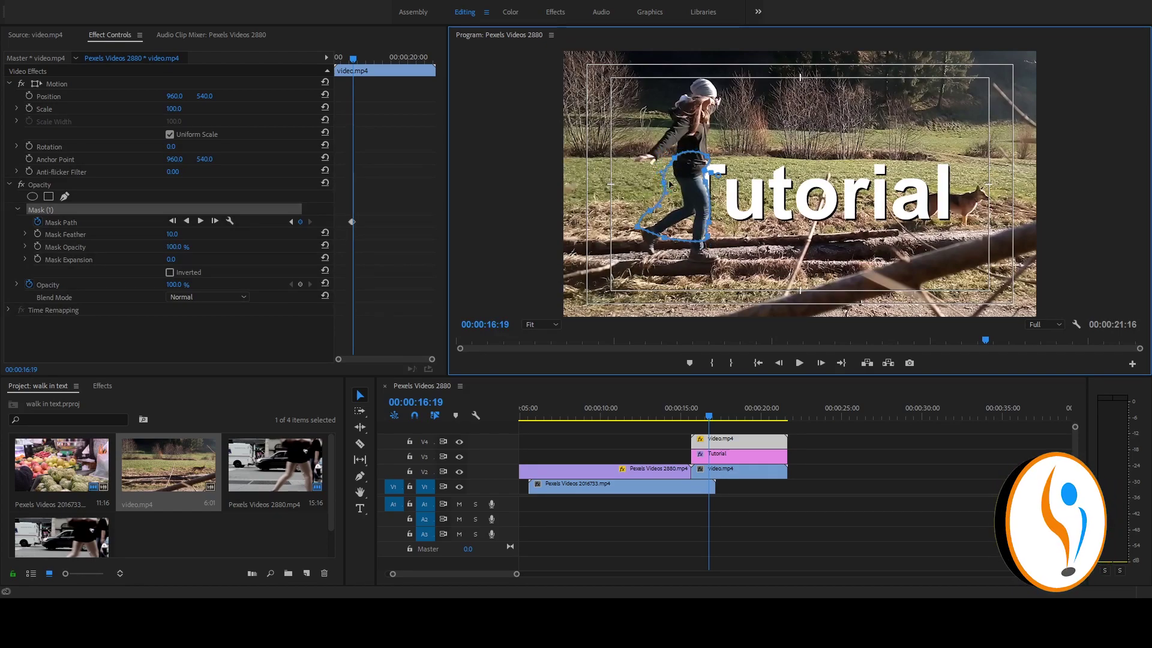
pyautogui.moveTo(651, 218); pyautogui.dragTo(681, 211)
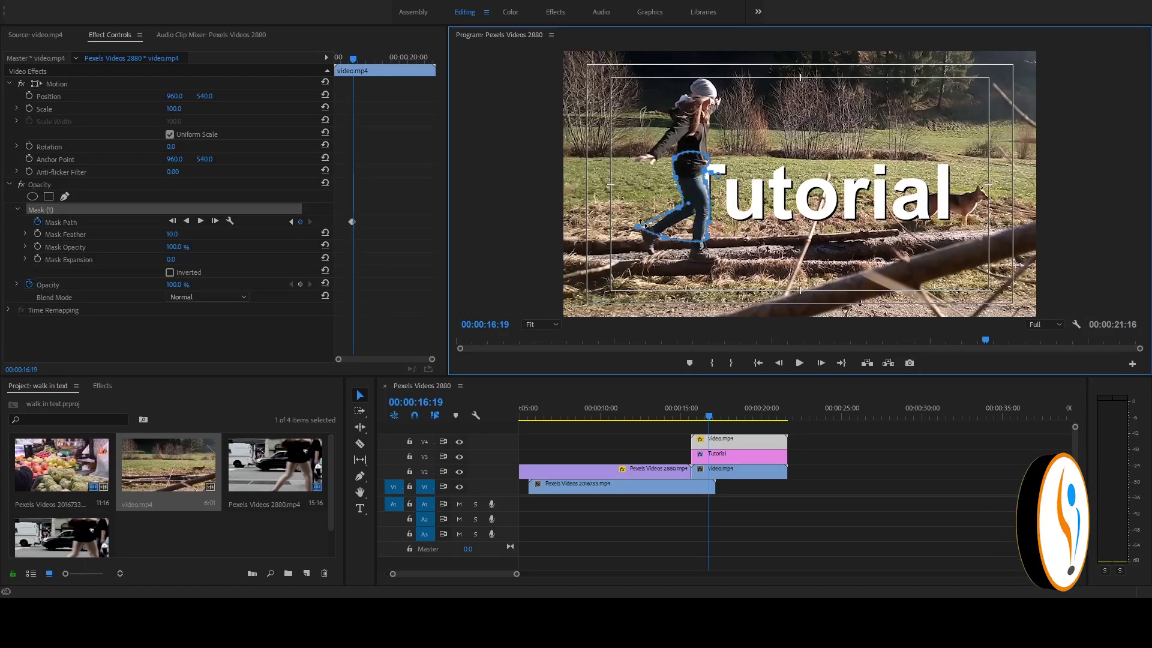
pyautogui.moveTo(637, 228); pyautogui.dragTo(657, 230)
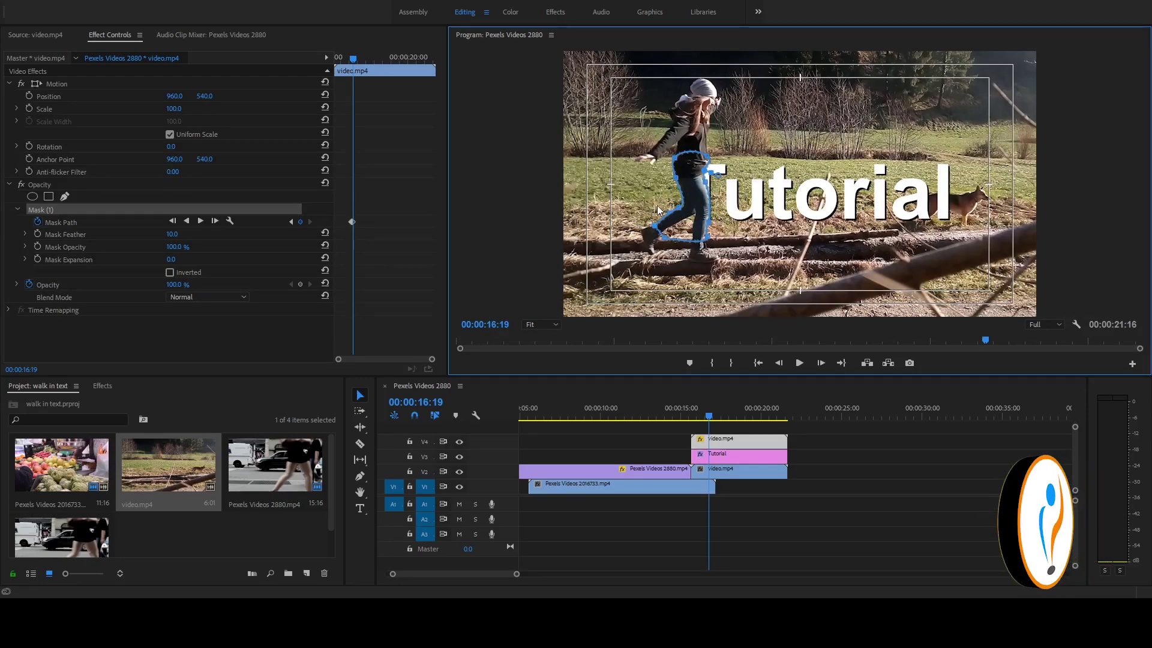
pyautogui.click(215, 221)
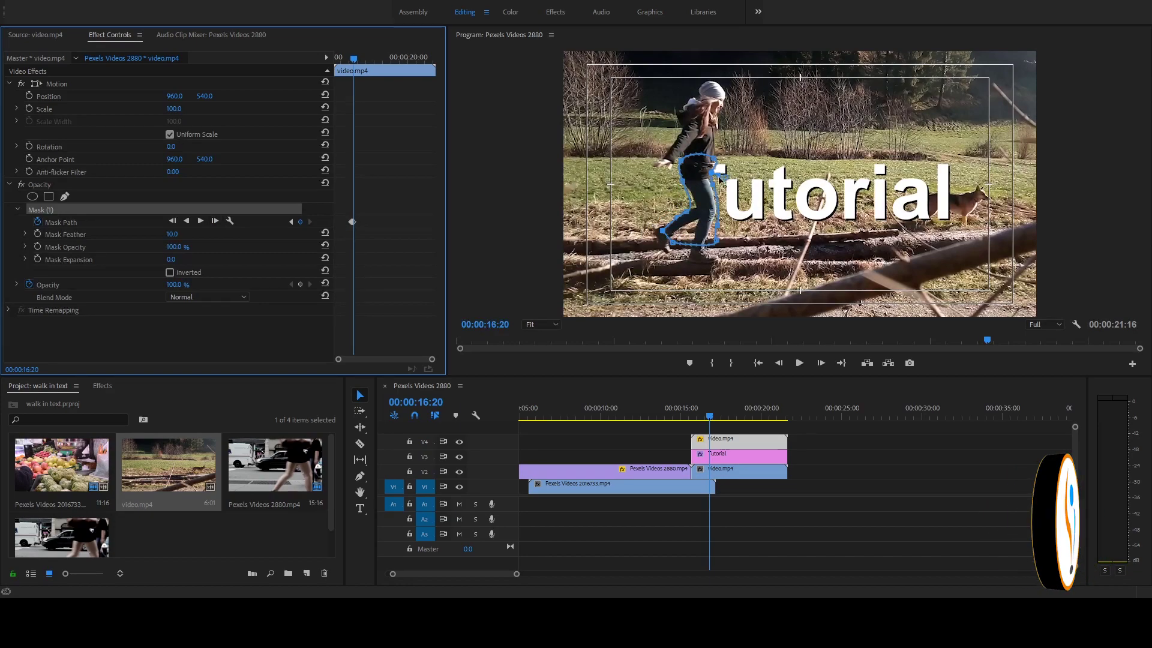
# Track the mask forward one frame and refit its right edge and upper left to the woman
pyautogui.click(696, 212)
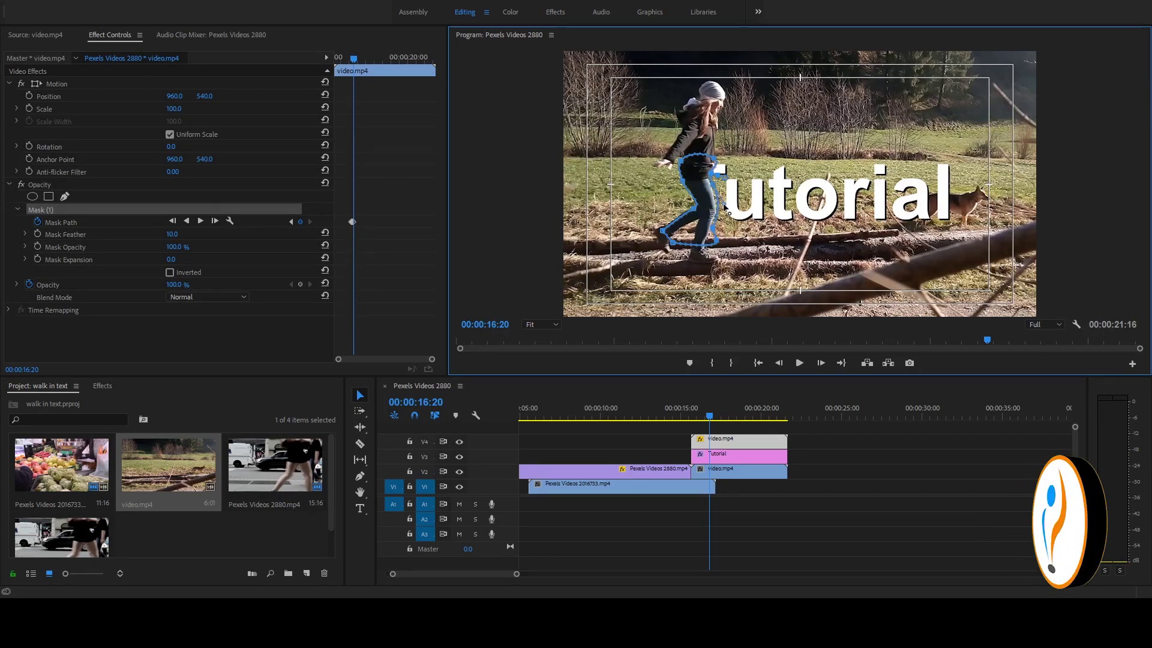
pyautogui.click(216, 224)
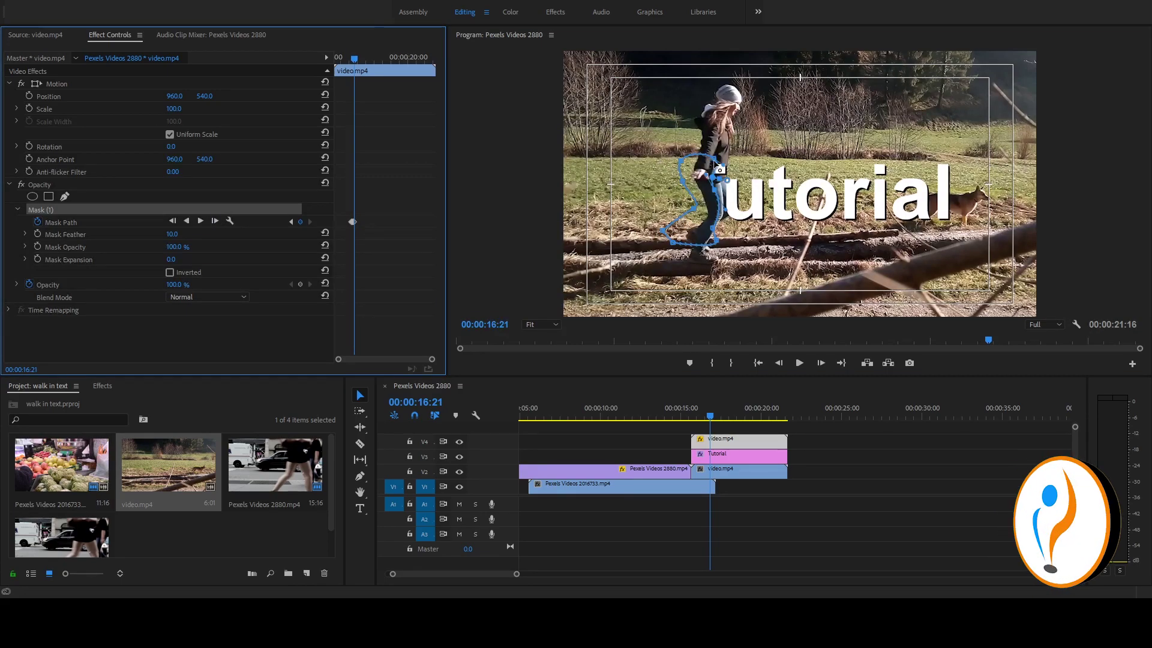
pyautogui.click(731, 162)
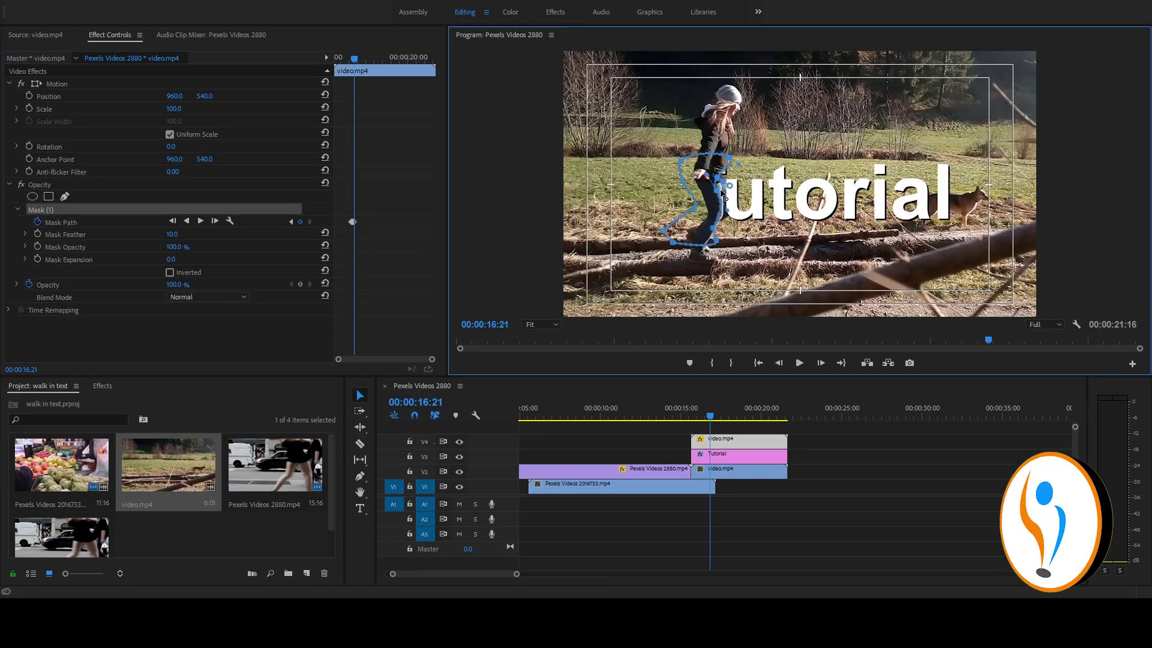
pyautogui.moveTo(718, 193); pyautogui.dragTo(728, 198)
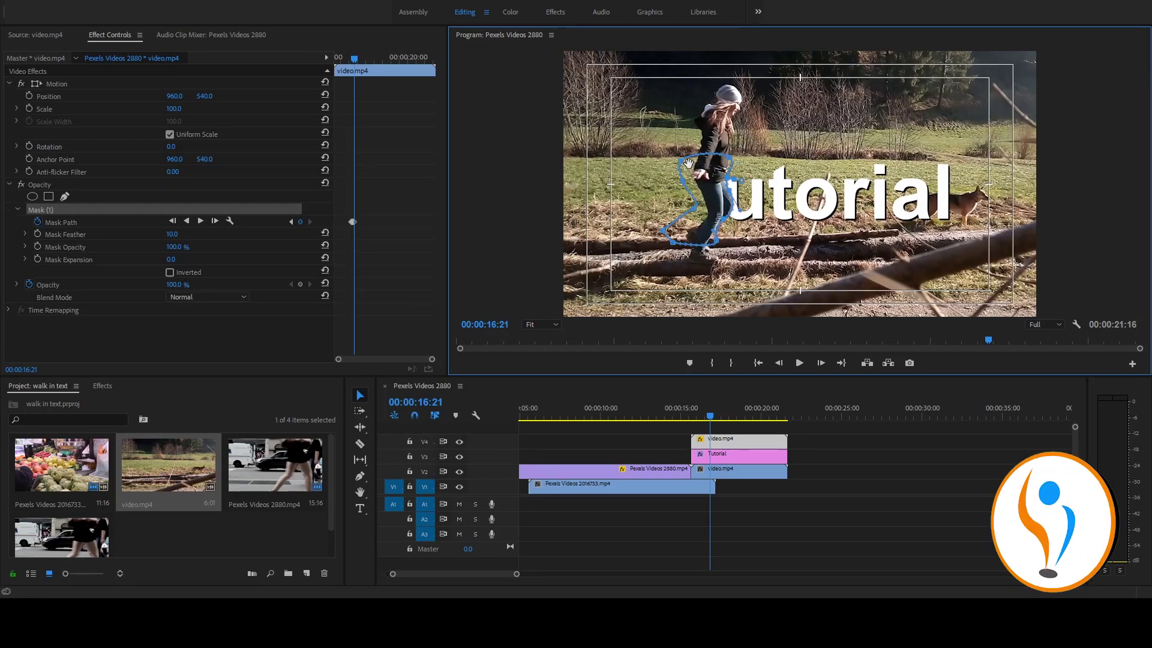
pyautogui.moveTo(682, 166); pyautogui.dragTo(706, 226)
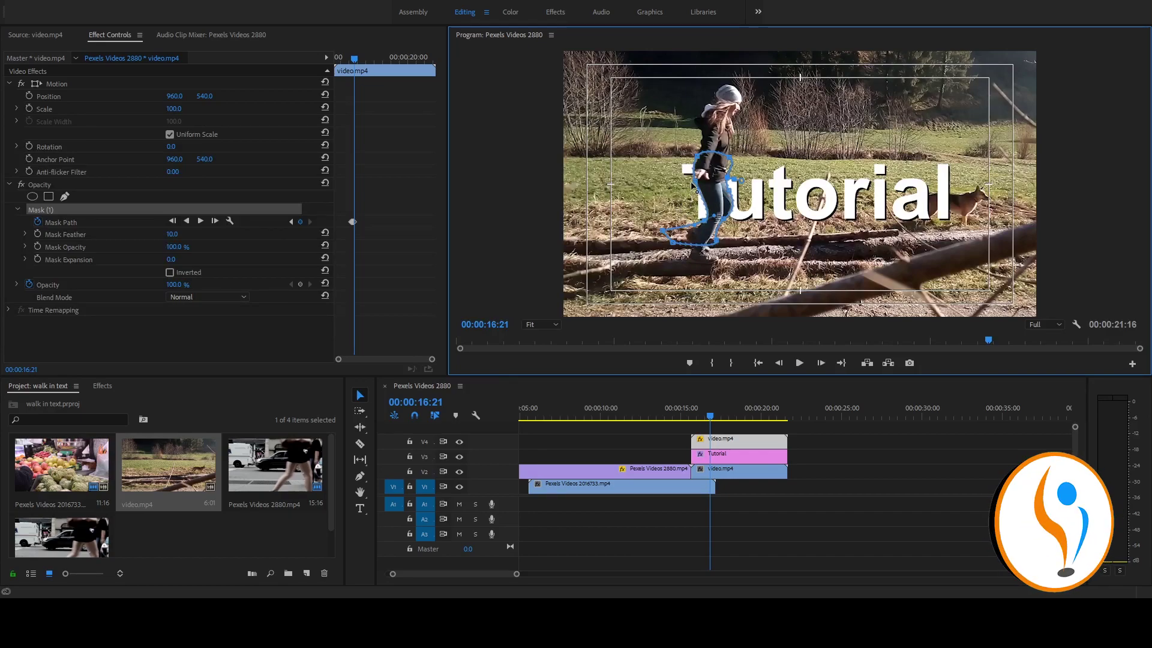
# Advance the mask another frame and reshape its top, back and shoulder around her
pyautogui.click(215, 222)
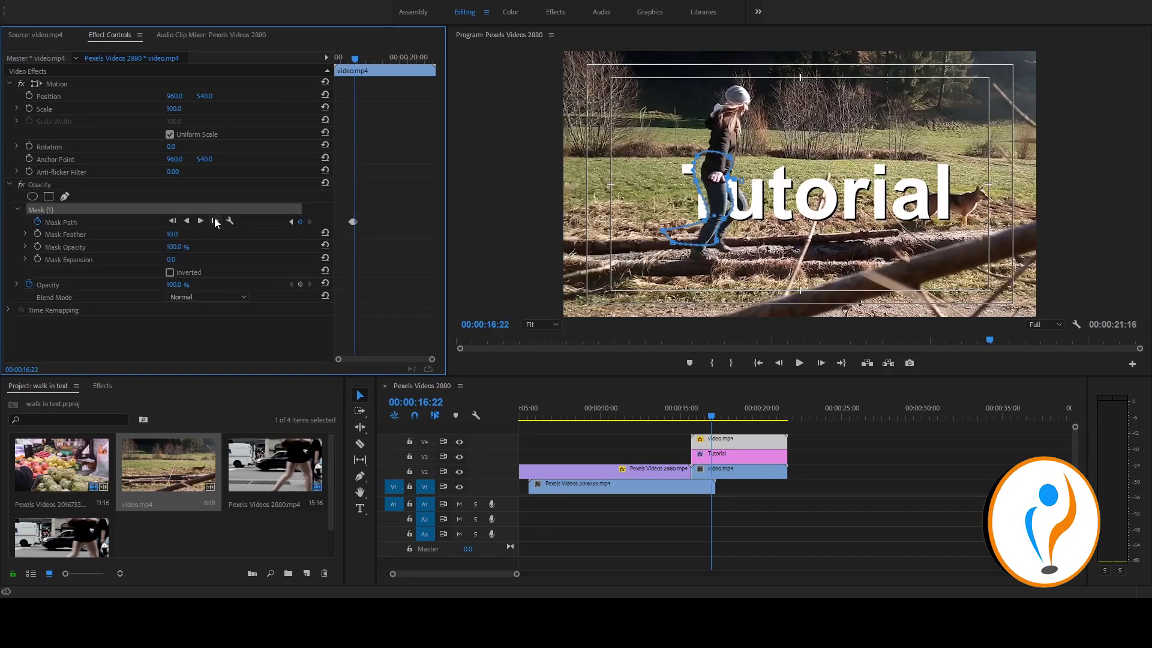
pyautogui.moveTo(698, 157); pyautogui.dragTo(714, 148)
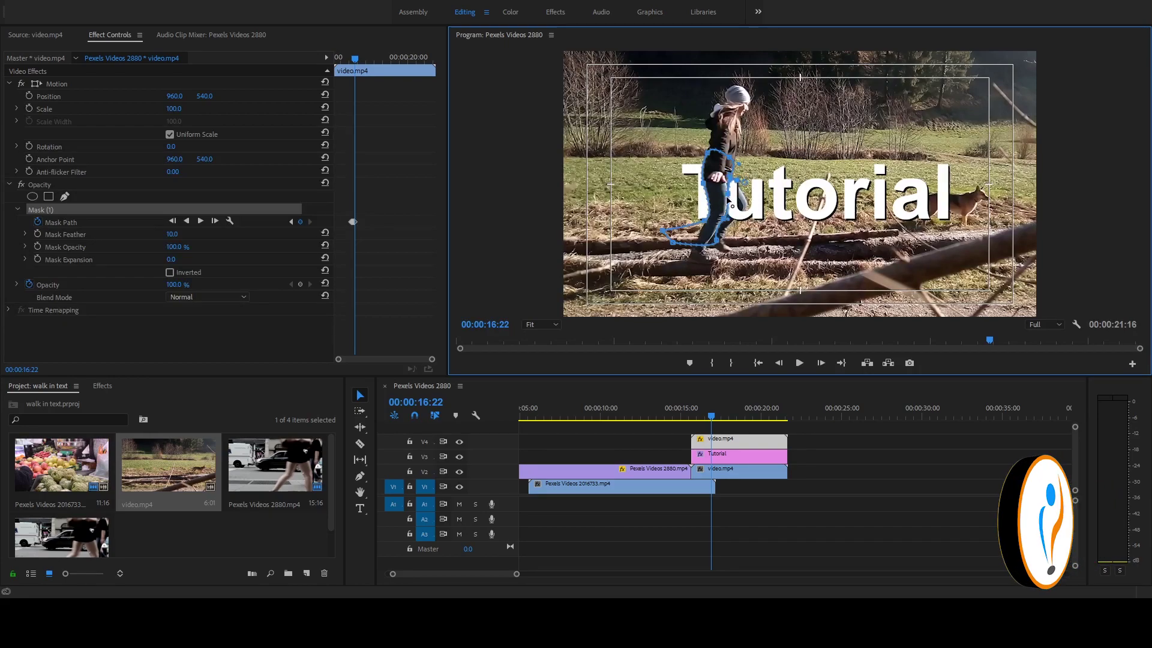
pyautogui.moveTo(733, 208); pyautogui.dragTo(750, 210)
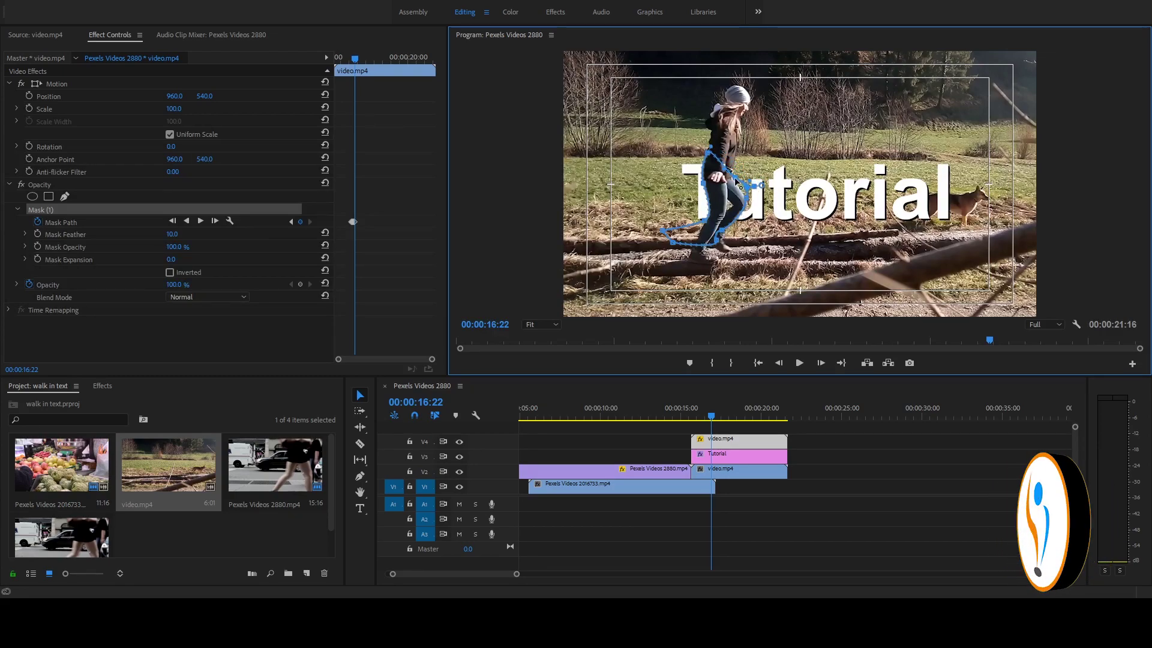
pyautogui.moveTo(737, 182); pyautogui.dragTo(747, 179)
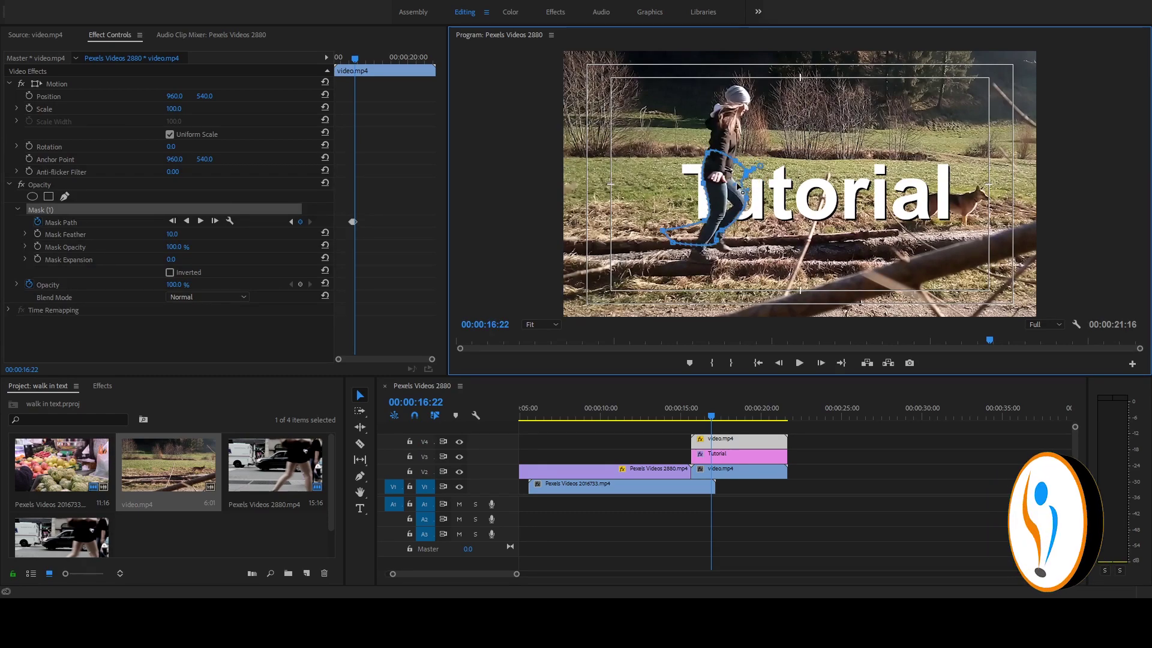
pyautogui.moveTo(736, 182); pyautogui.dragTo(743, 178)
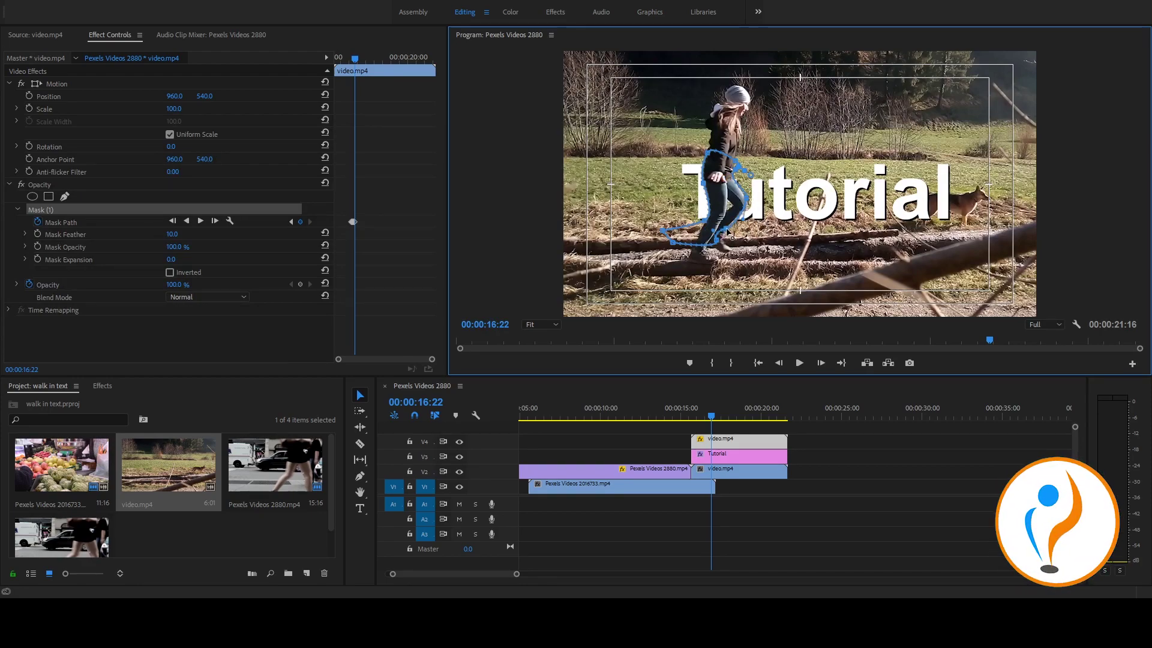
# On the next frame, refit the mask's left edge, shoulder and legs, undoing a misplaced knee adjustment
pyautogui.click(214, 222)
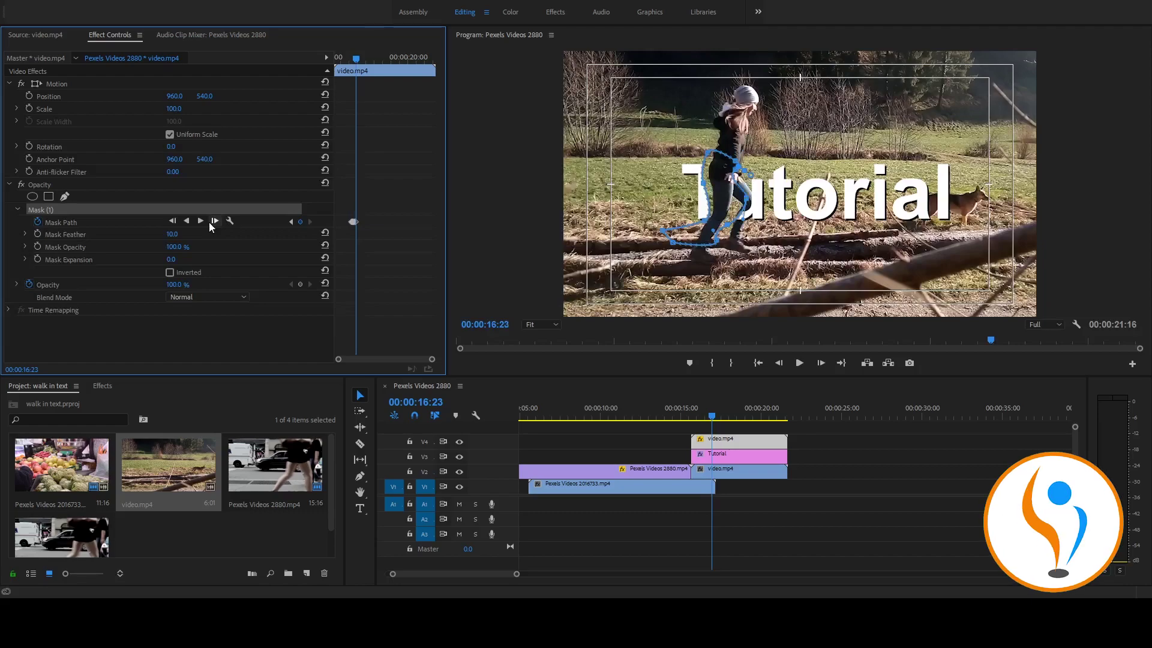
pyautogui.click(707, 193)
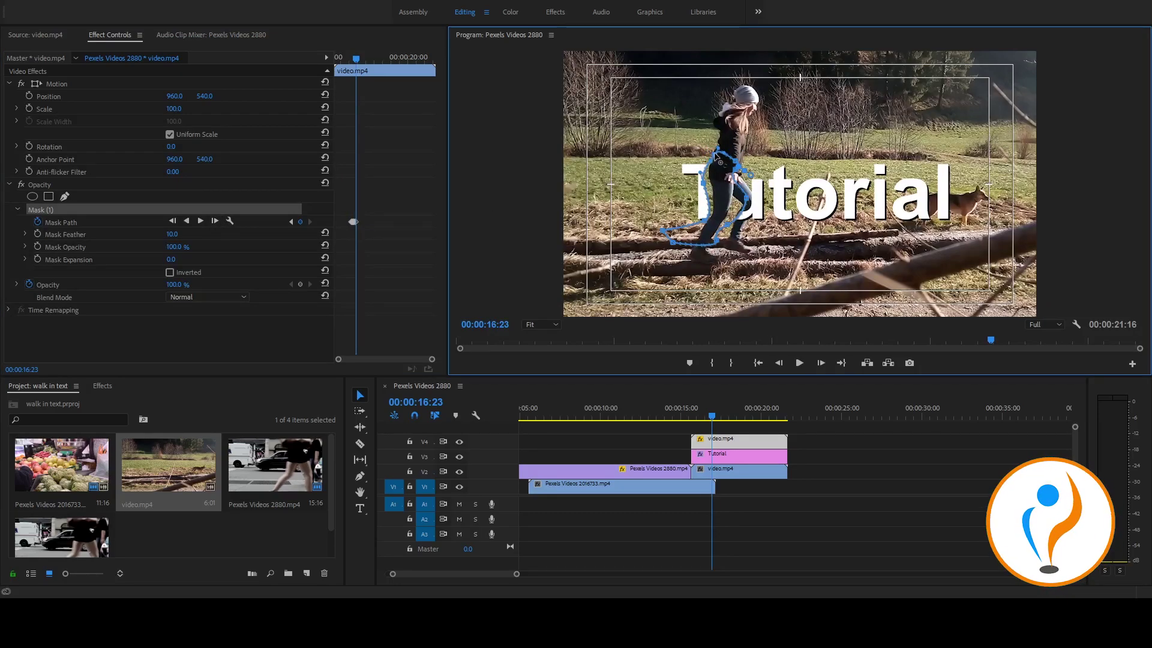
pyautogui.moveTo(709, 195); pyautogui.dragTo(711, 198)
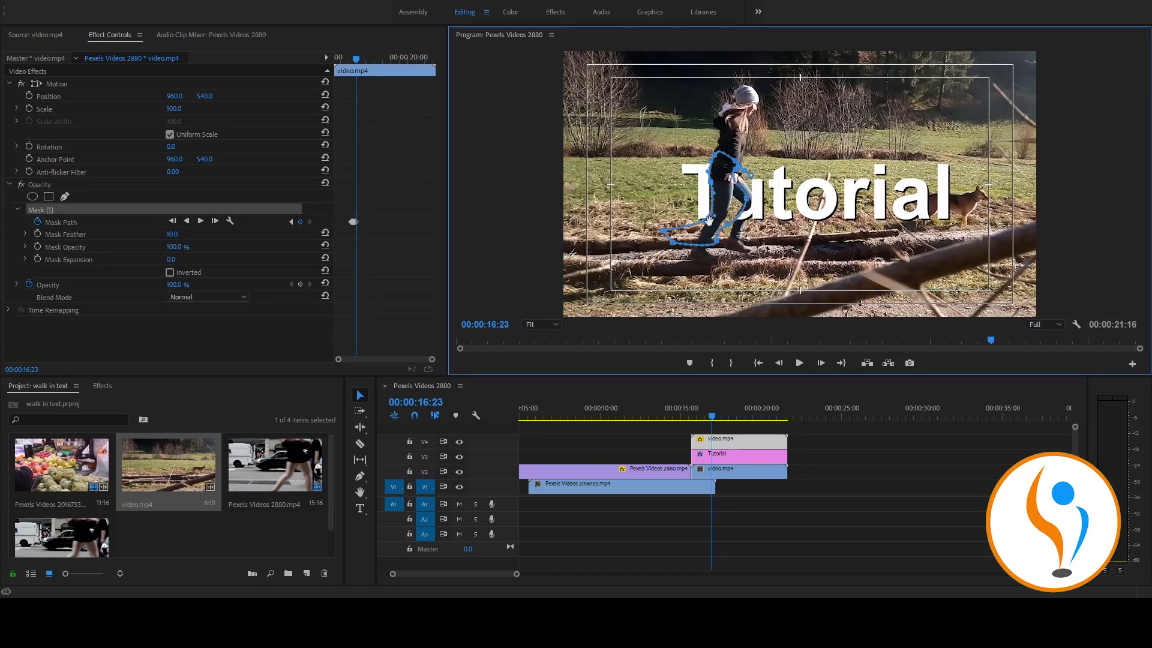
pyautogui.moveTo(750, 202); pyautogui.dragTo(759, 206)
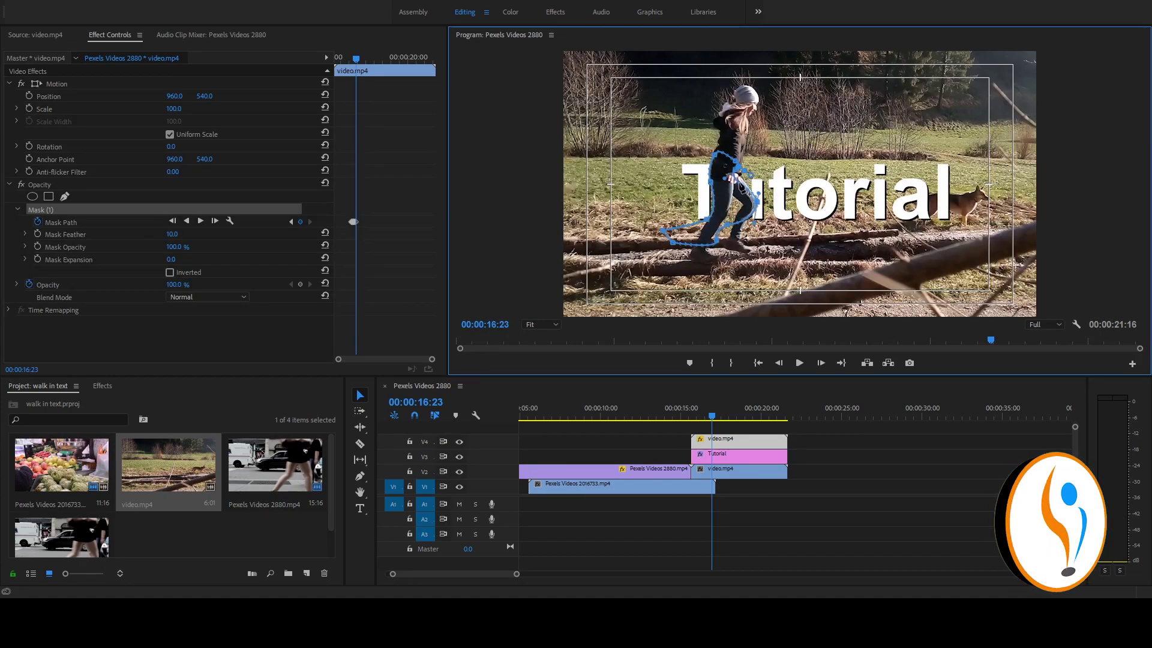
pyautogui.hotkey('ctrl', 'z')
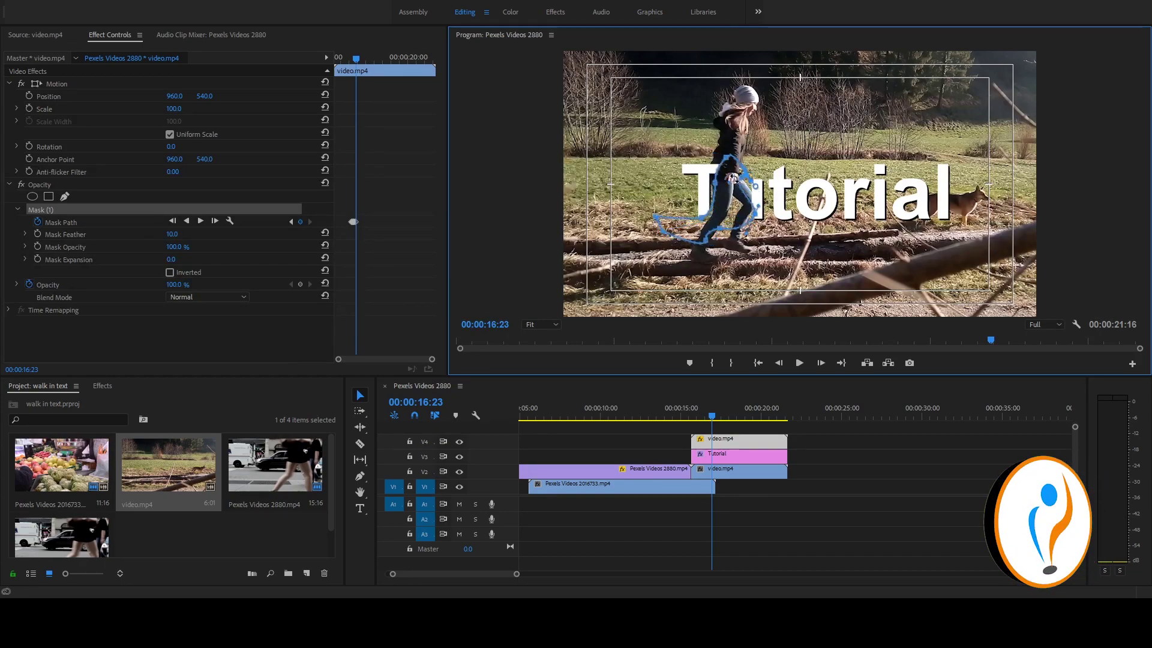
pyautogui.hotkey('ctrl', 'z')
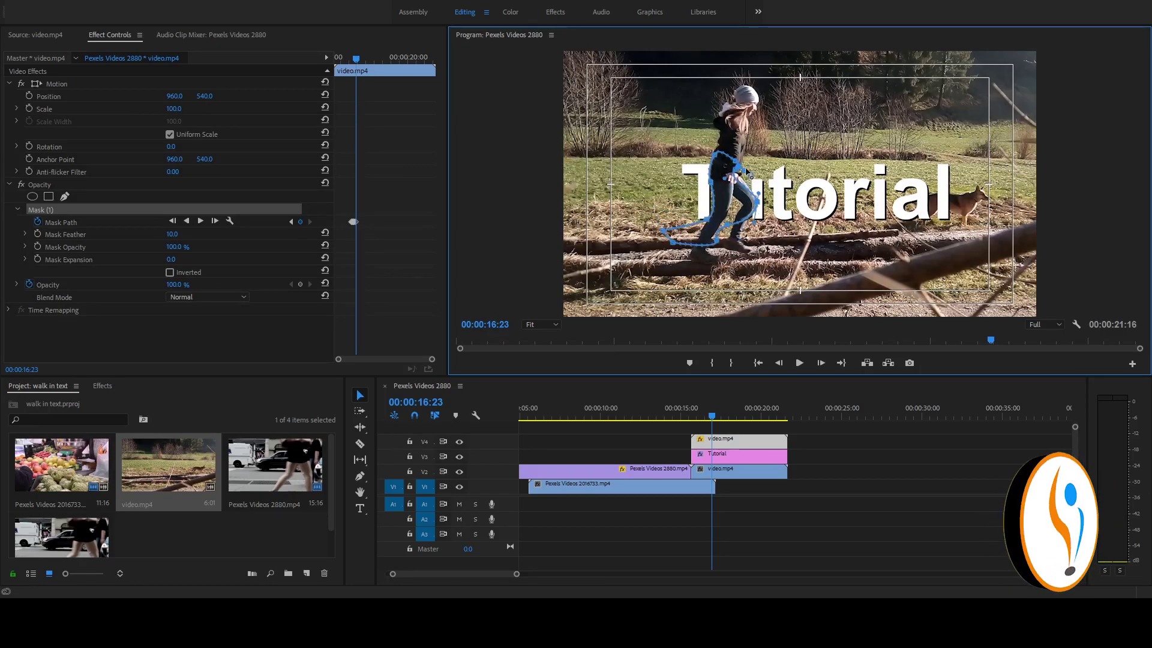
pyautogui.moveTo(735, 165); pyautogui.dragTo(746, 174)
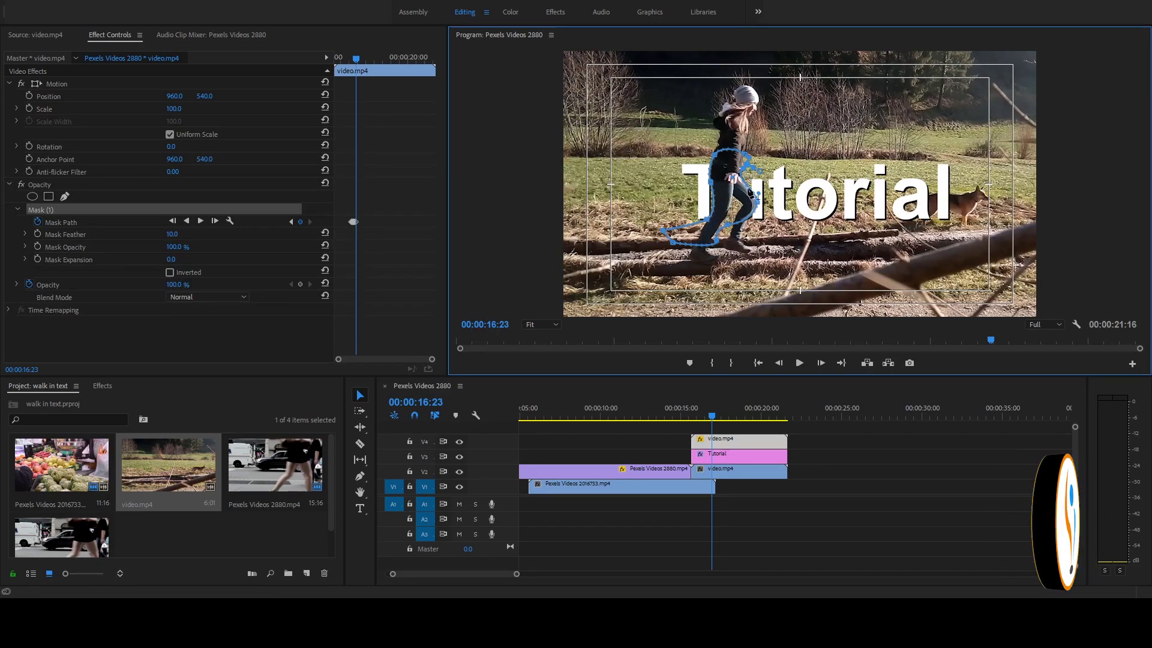
pyautogui.moveTo(726, 227); pyautogui.dragTo(744, 230)
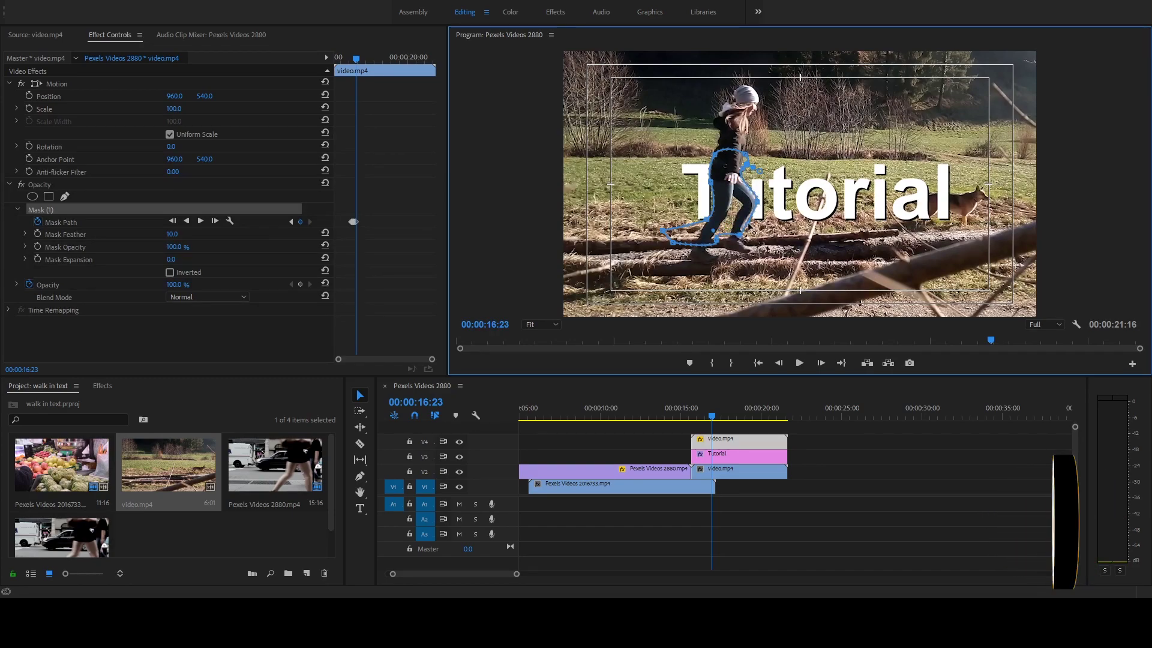
# Advance one more frame, refine the mask around her shoulder, and carry it to 00:00:17:00
pyautogui.click(215, 221)
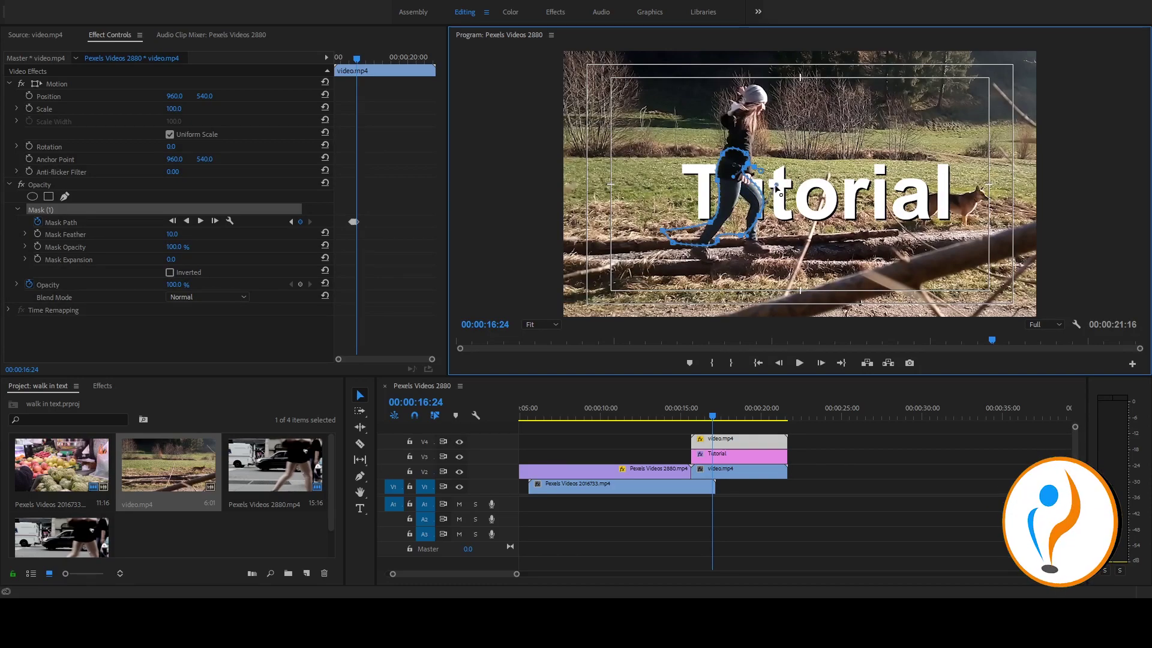
pyautogui.moveTo(750, 177); pyautogui.dragTo(752, 174)
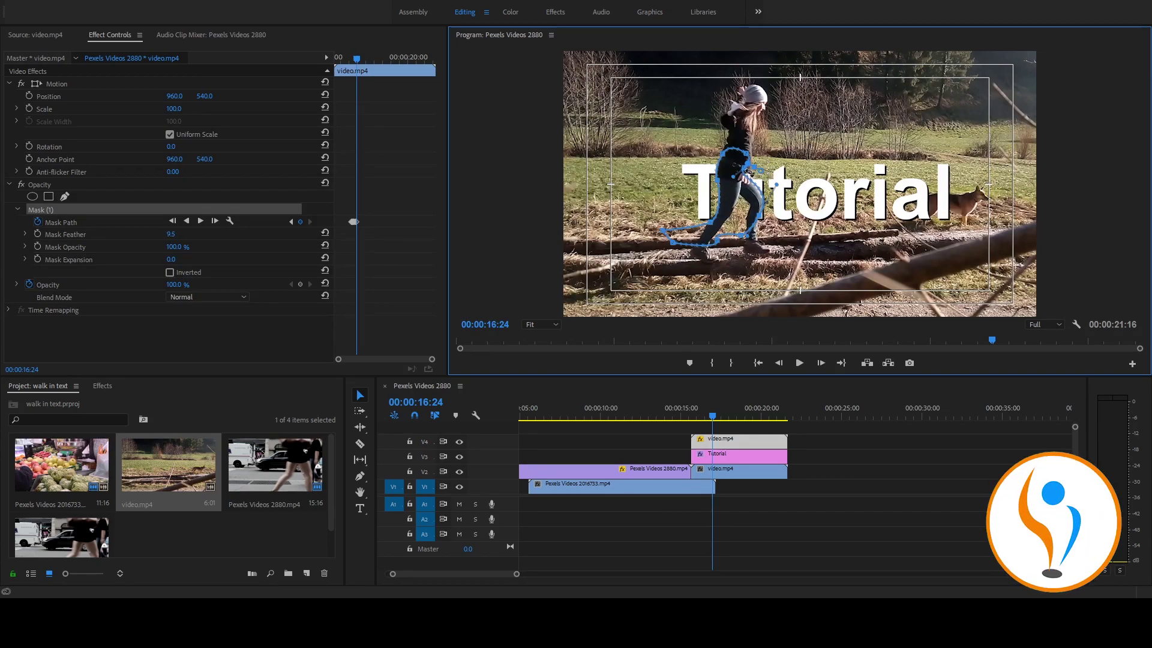
pyautogui.moveTo(750, 175); pyautogui.dragTo(752, 170)
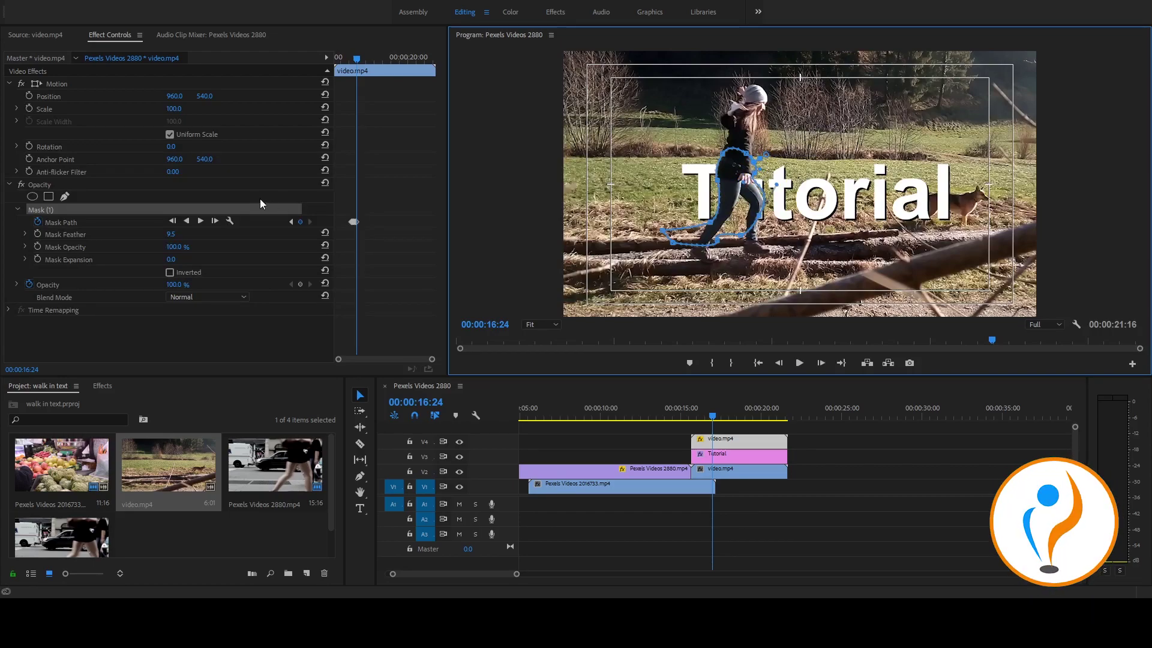
pyautogui.click(215, 221)
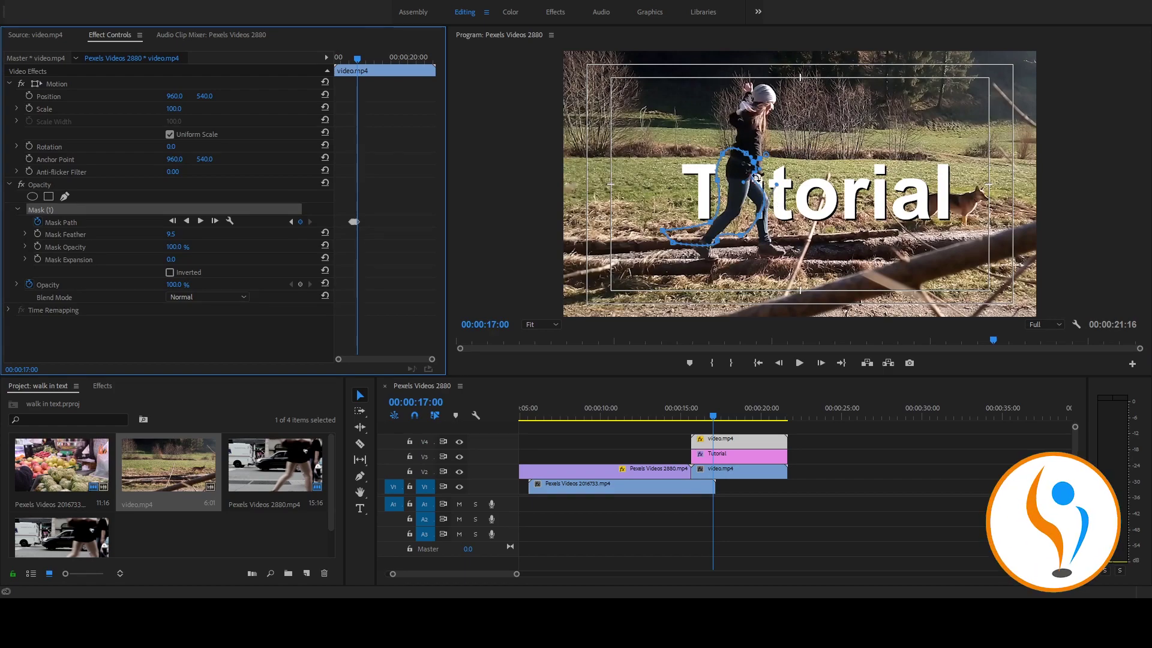
# Refit the mask's shoulder at 17:00, then on 17:01 fit it to her jacket, leg and left side
pyautogui.moveTo(757, 178); pyautogui.dragTo(773, 231)
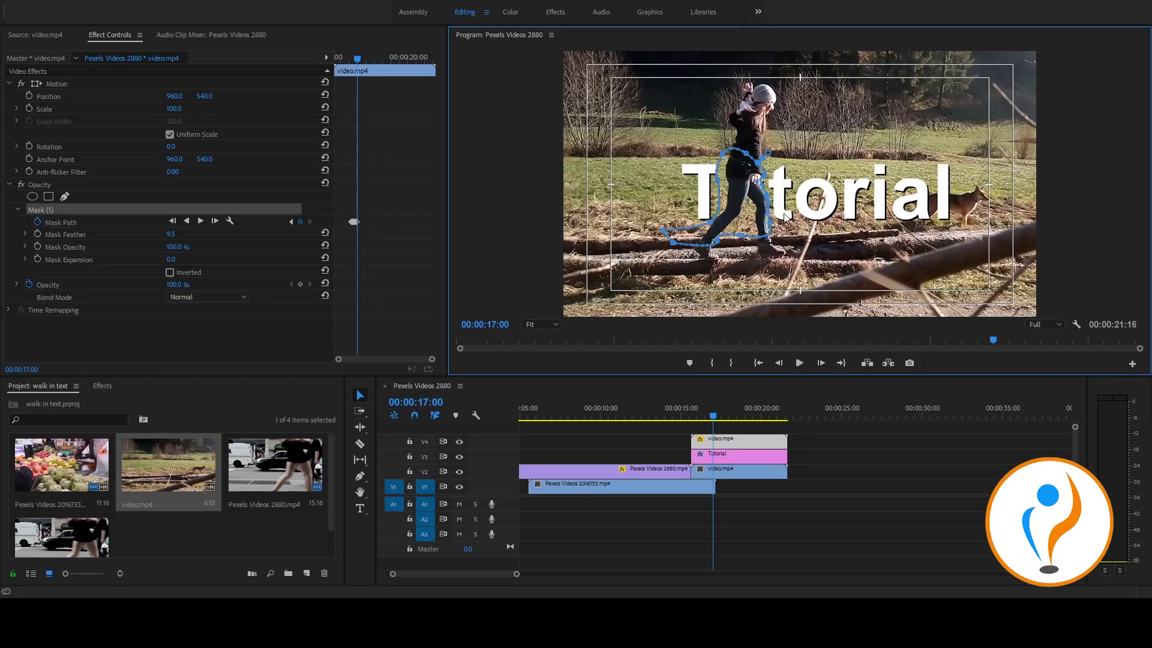
pyautogui.click(215, 222)
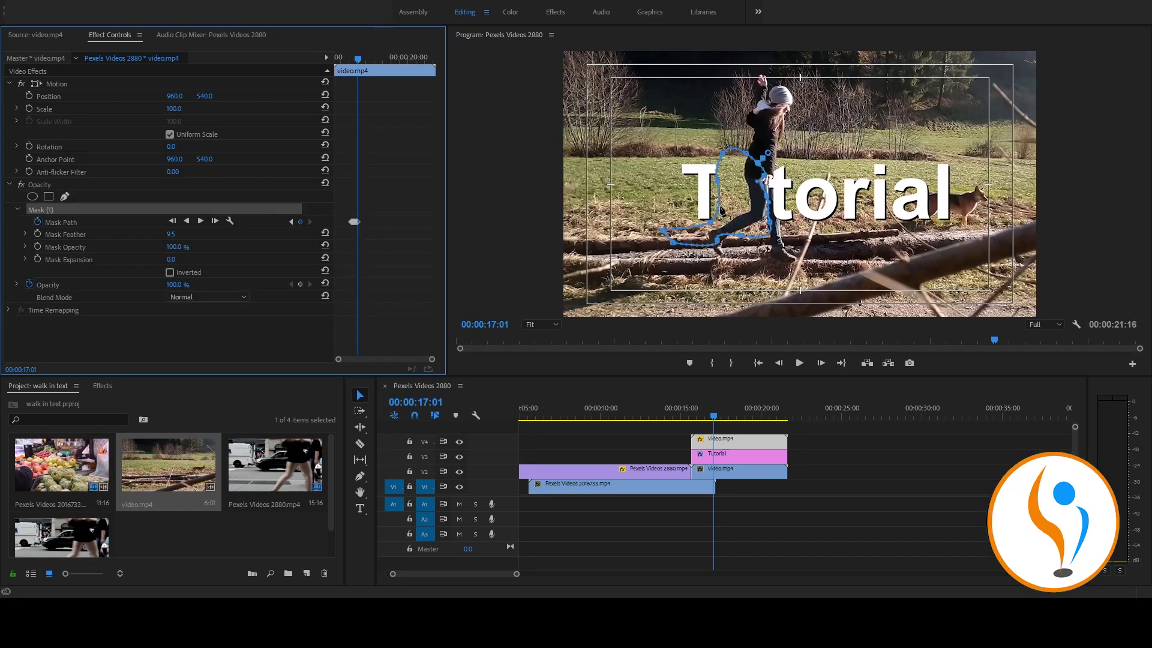
pyautogui.moveTo(769, 181); pyautogui.dragTo(775, 178)
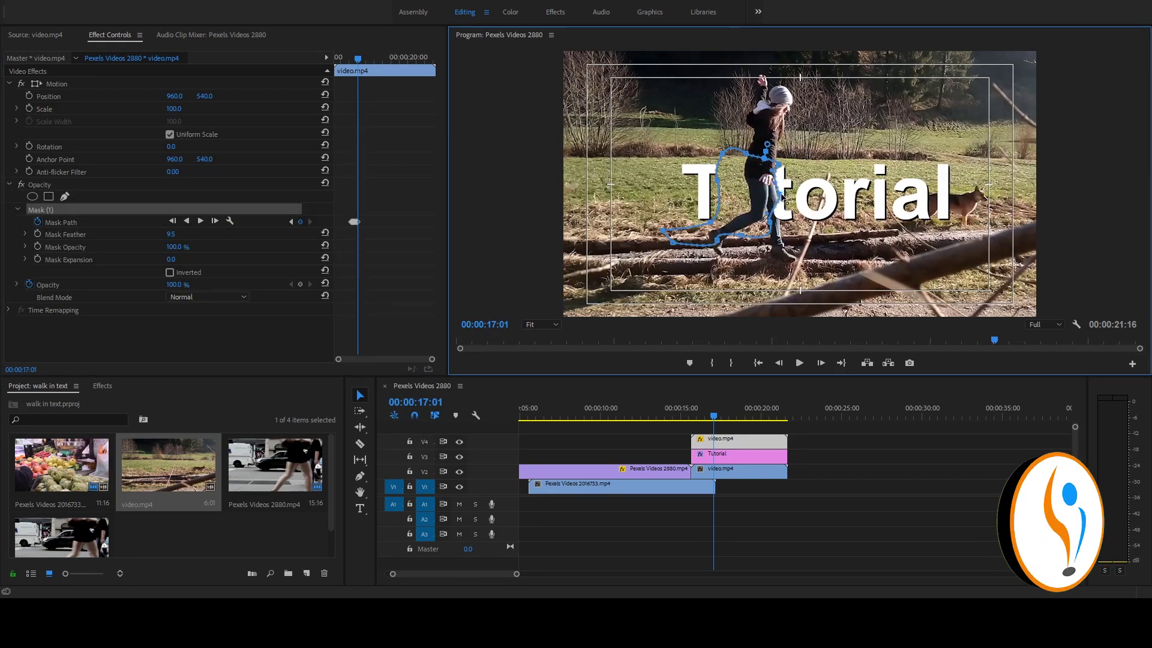
pyautogui.moveTo(774, 231); pyautogui.dragTo(787, 244)
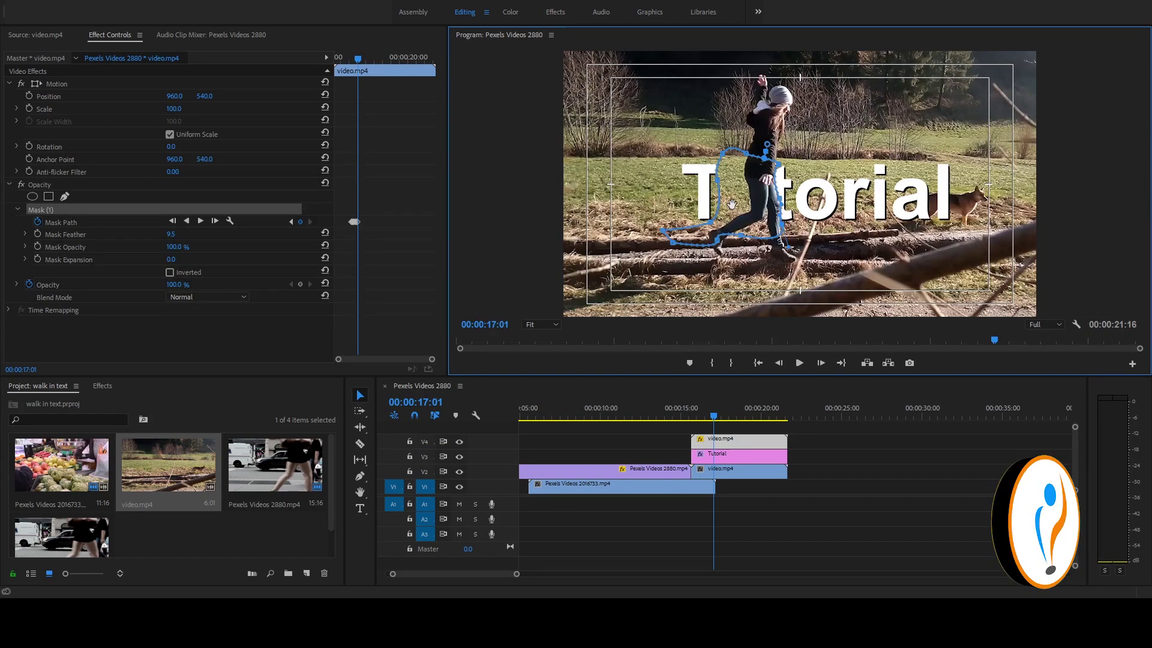
pyautogui.moveTo(716, 181); pyautogui.dragTo(752, 198)
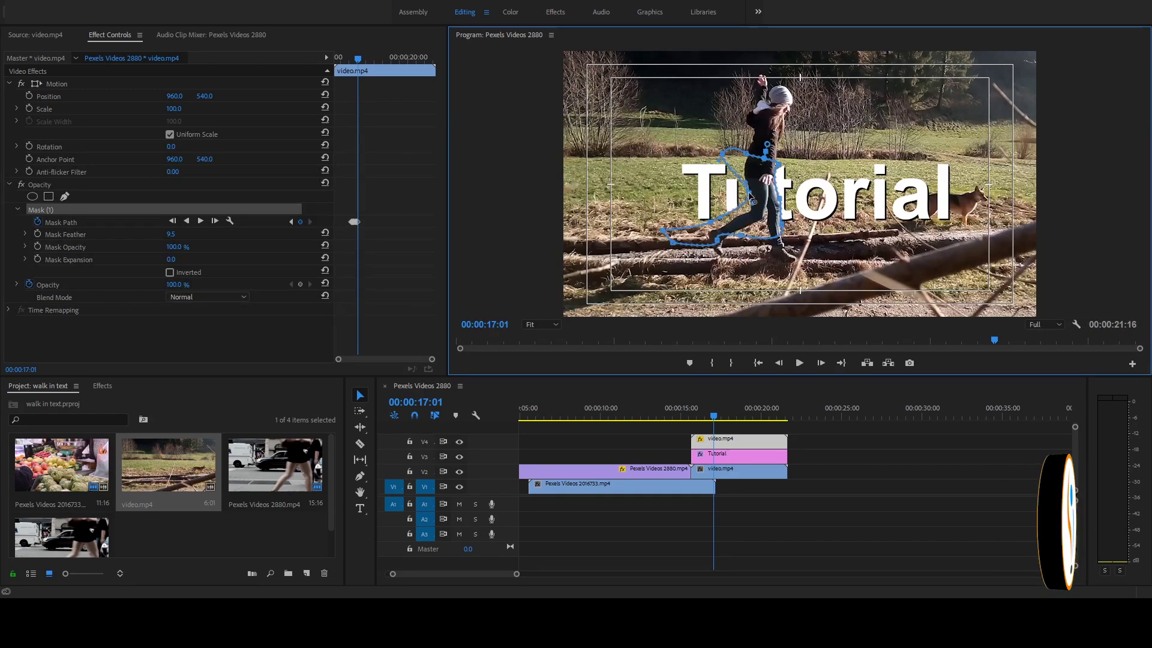
pyautogui.moveTo(727, 157); pyautogui.dragTo(750, 162)
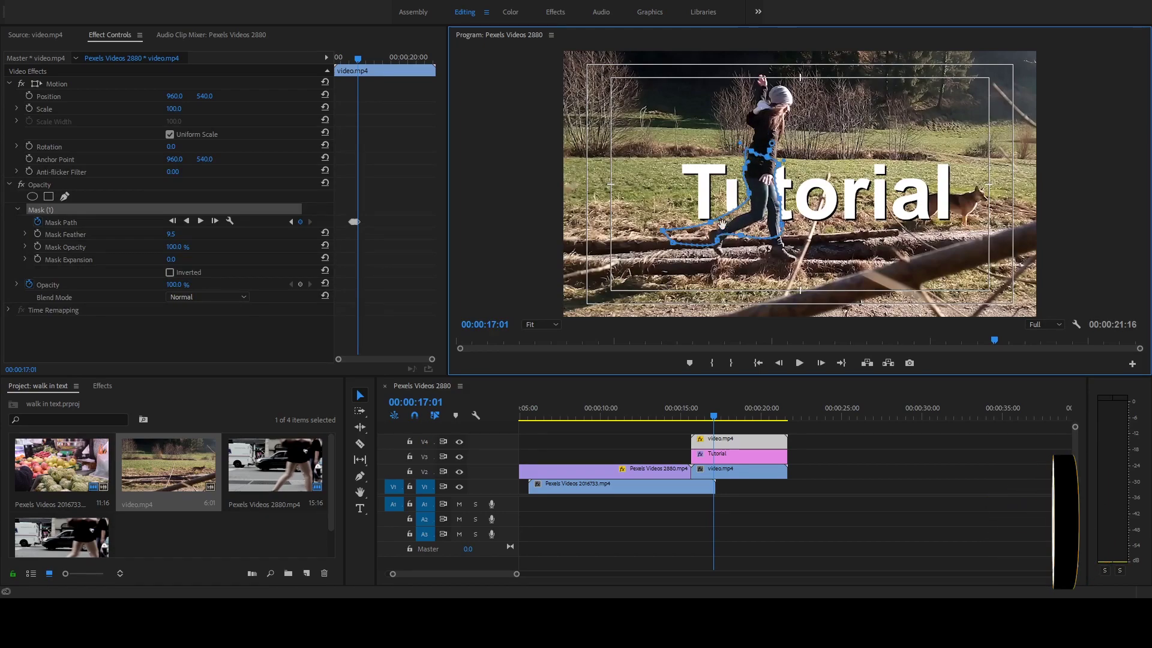
pyautogui.moveTo(715, 229); pyautogui.dragTo(754, 211)
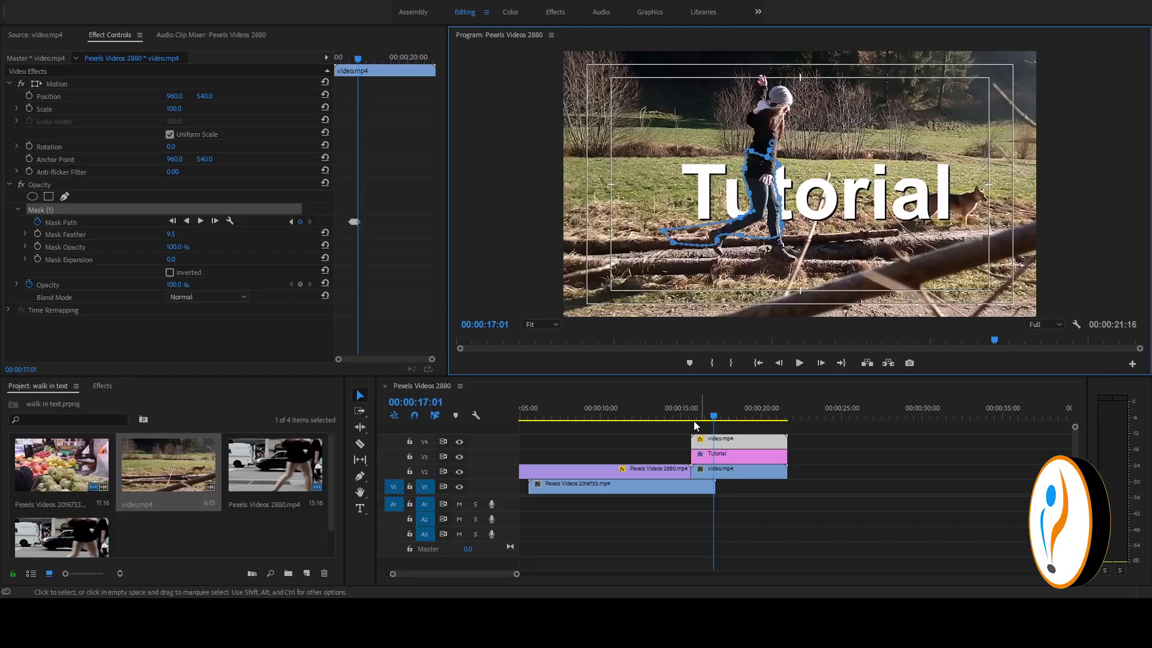
# Compare frames 17:00–17:01, then at 17:02 refit the mask's upper-left, lower-left and leg points
pyautogui.click(172, 221)
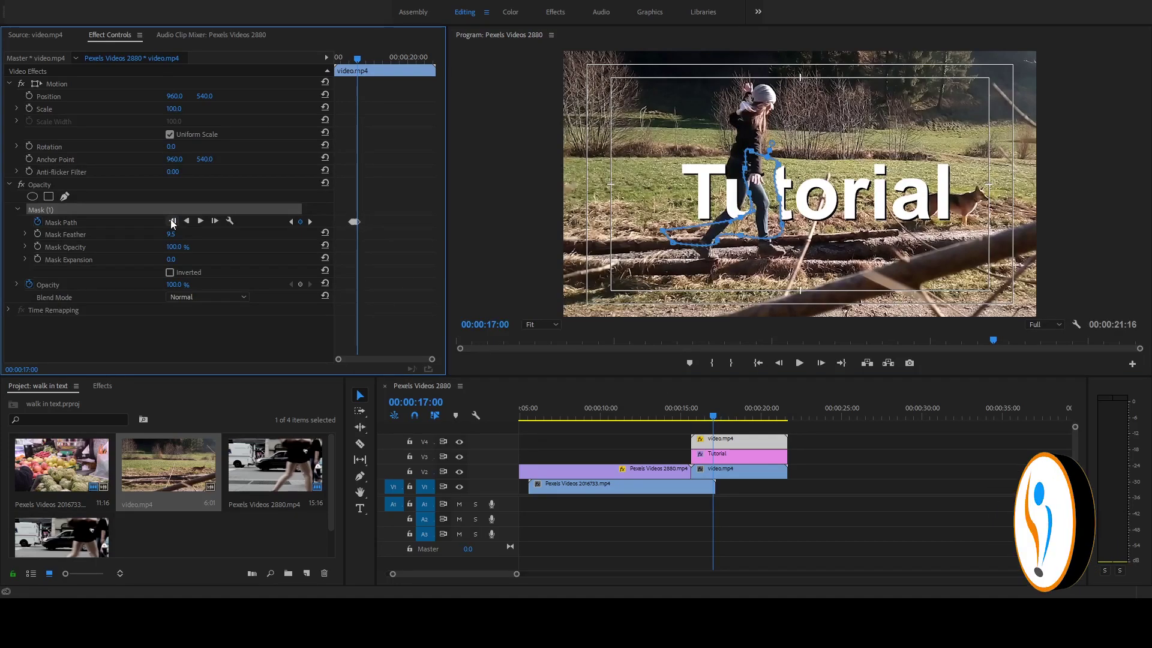
pyautogui.click(218, 221)
pyautogui.click(216, 221)
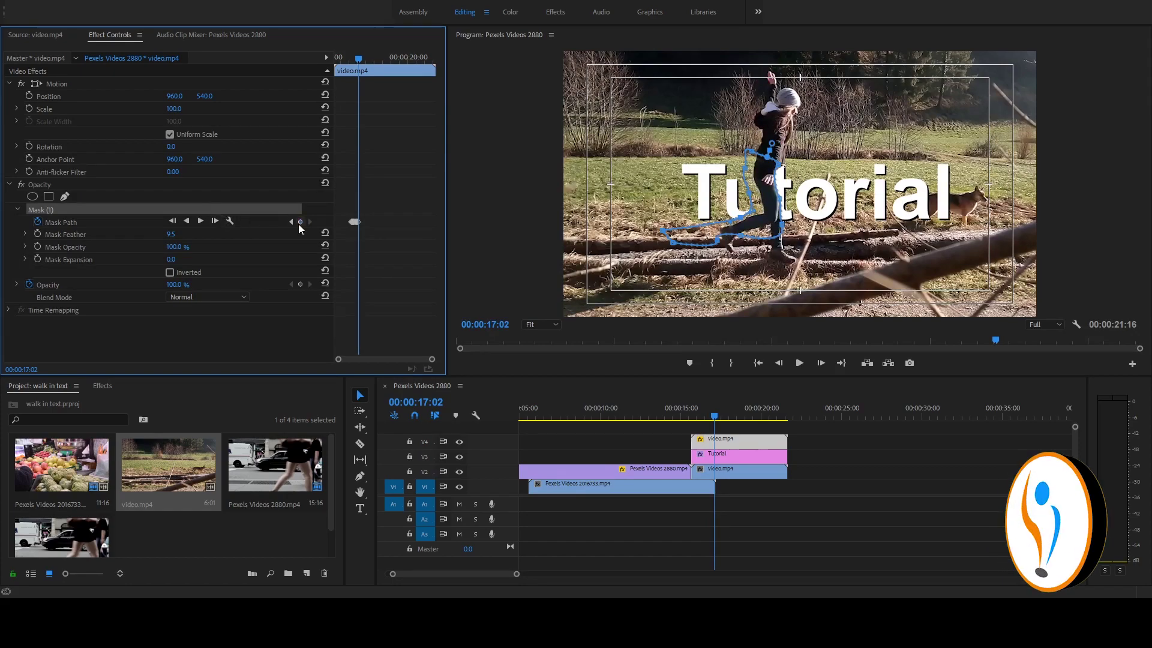
pyautogui.moveTo(746, 168); pyautogui.dragTo(759, 157)
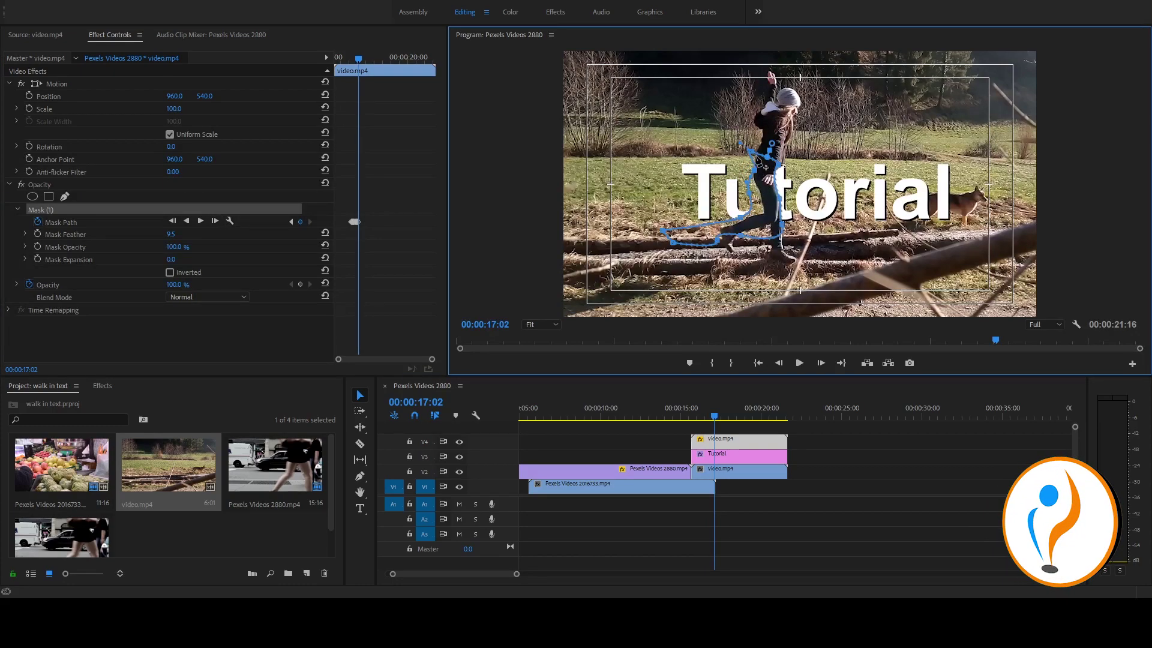
pyautogui.moveTo(750, 203); pyautogui.dragTo(762, 221)
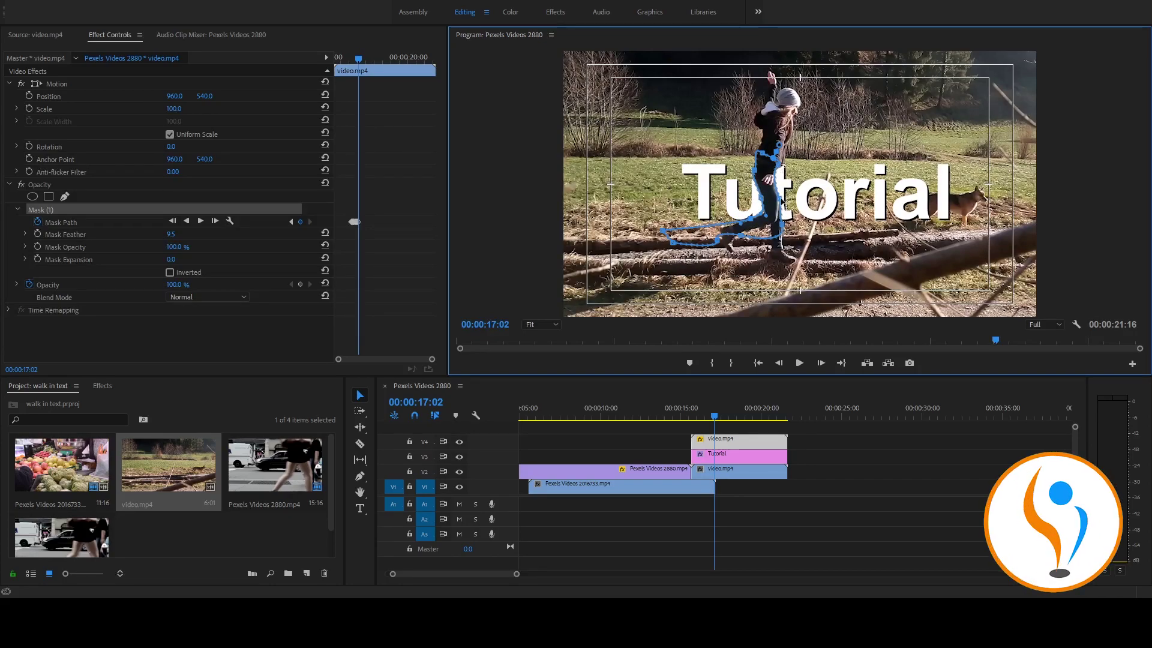
pyautogui.moveTo(786, 207); pyautogui.dragTo(791, 210)
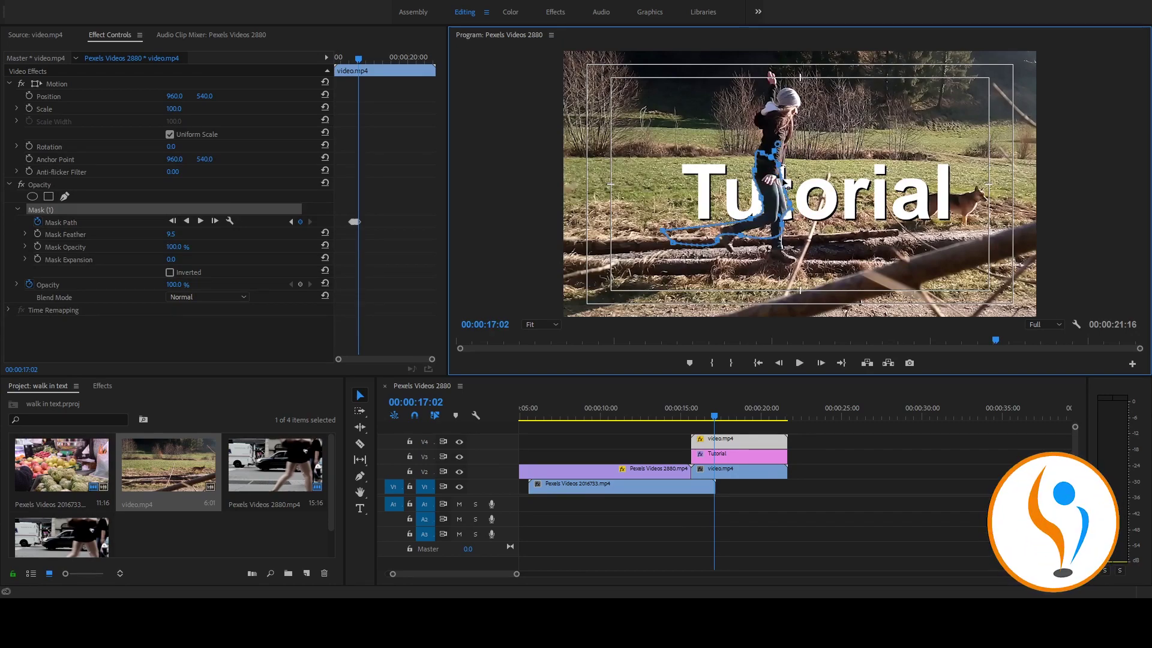
pyautogui.moveTo(790, 237); pyautogui.dragTo(792, 235)
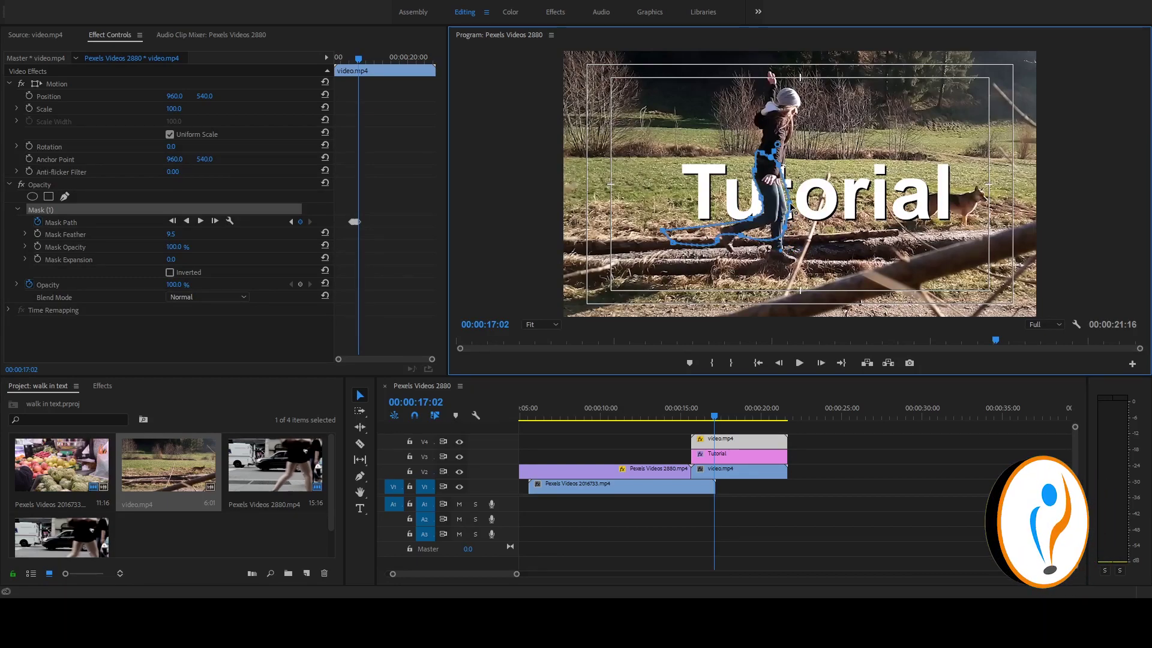
# Step the mask to 17:03 and reshape it along the walker's upper left, back and legs
pyautogui.click(217, 220)
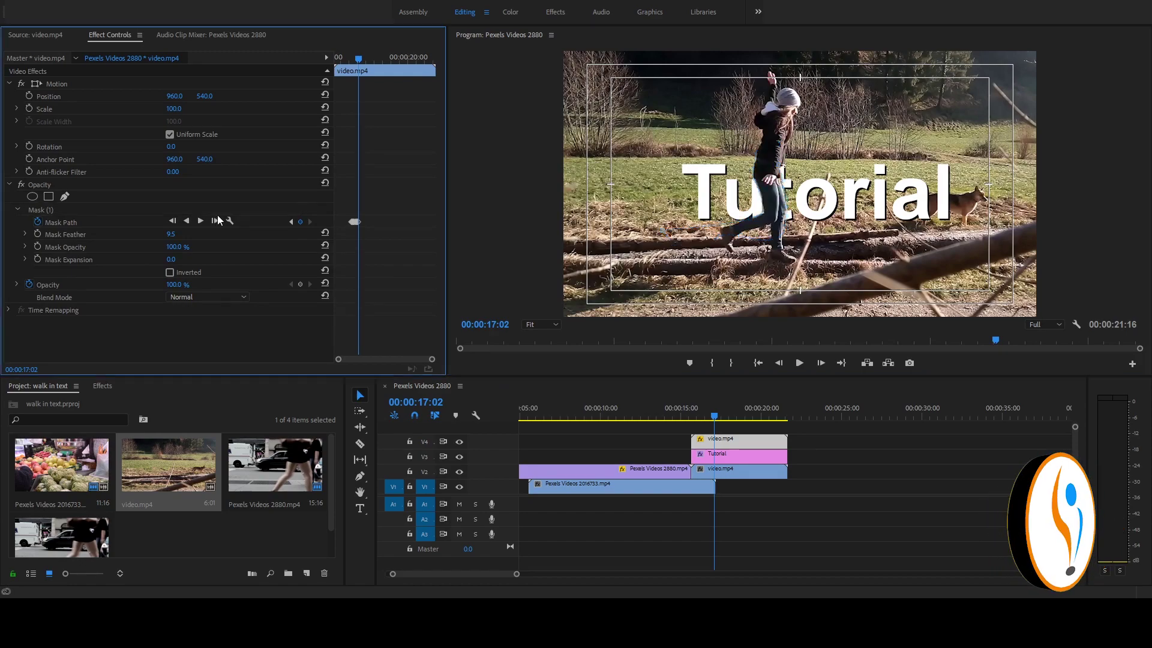
pyautogui.click(215, 220)
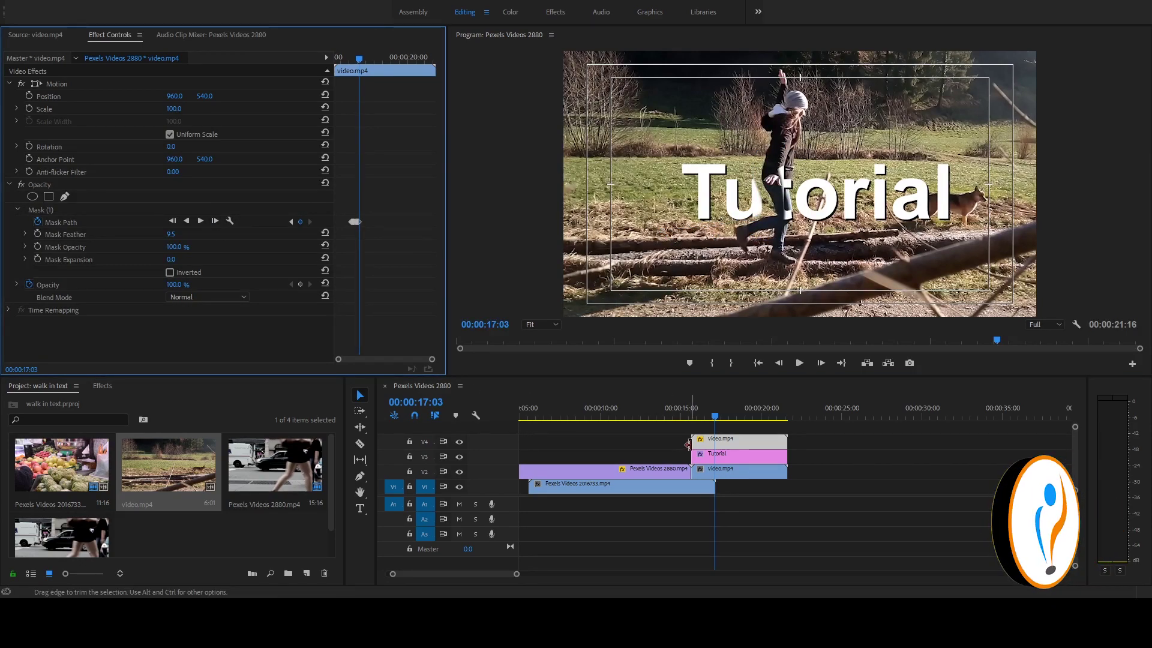
pyautogui.click(78, 210)
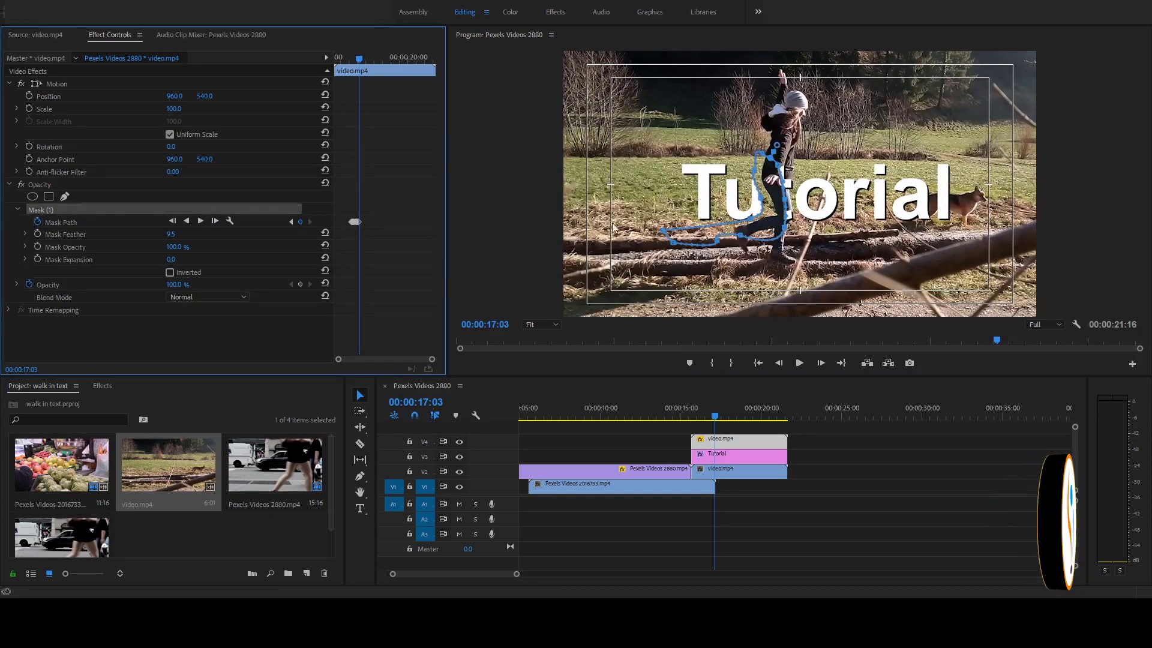
pyautogui.moveTo(751, 174)
pyautogui.mouseDown()
pyautogui.moveTo(770, 182)
pyautogui.moveTo(754, 226)
pyautogui.moveTo(768, 219)
pyautogui.mouseUp()
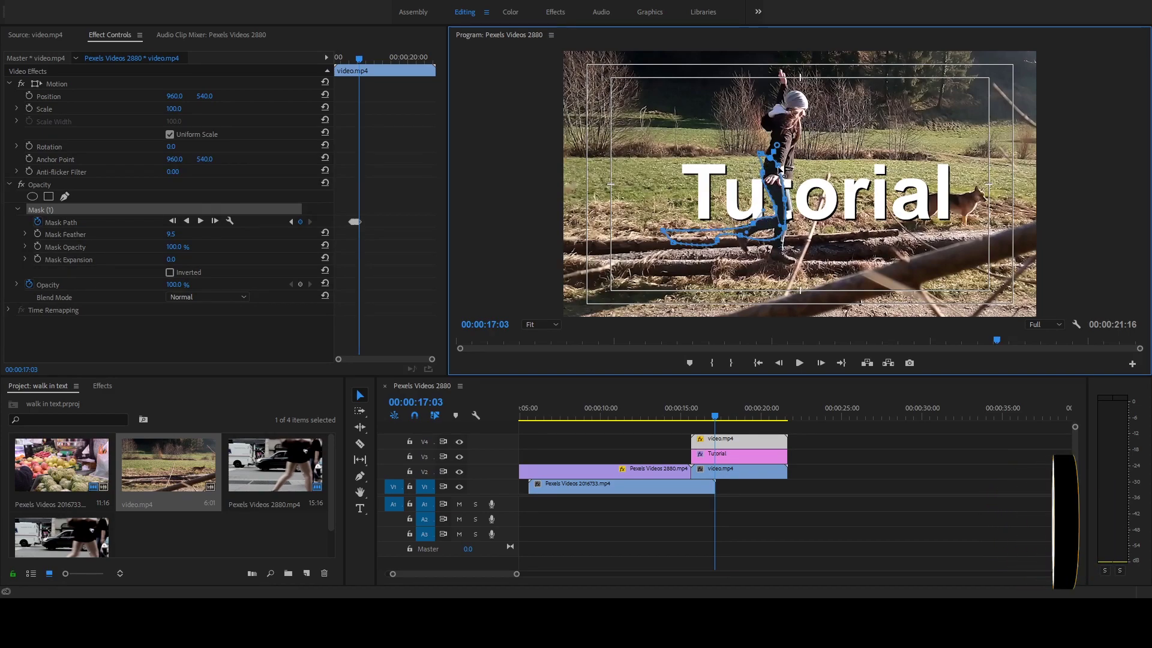
pyautogui.moveTo(779, 171); pyautogui.dragTo(792, 165)
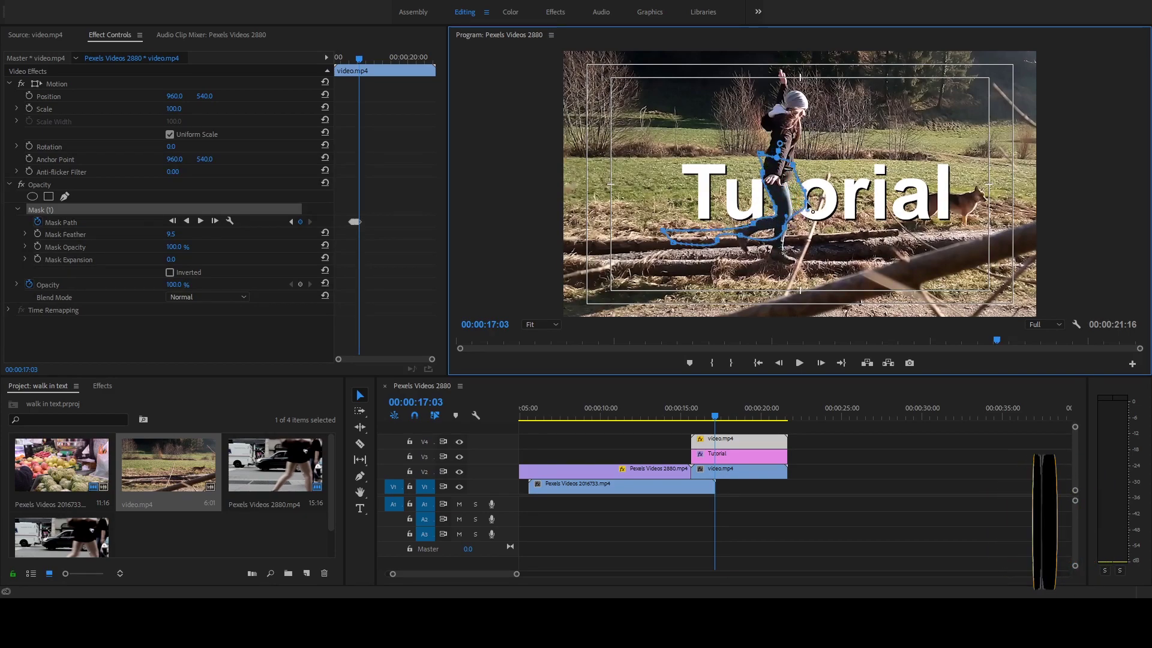
pyautogui.moveTo(811, 210); pyautogui.dragTo(798, 215)
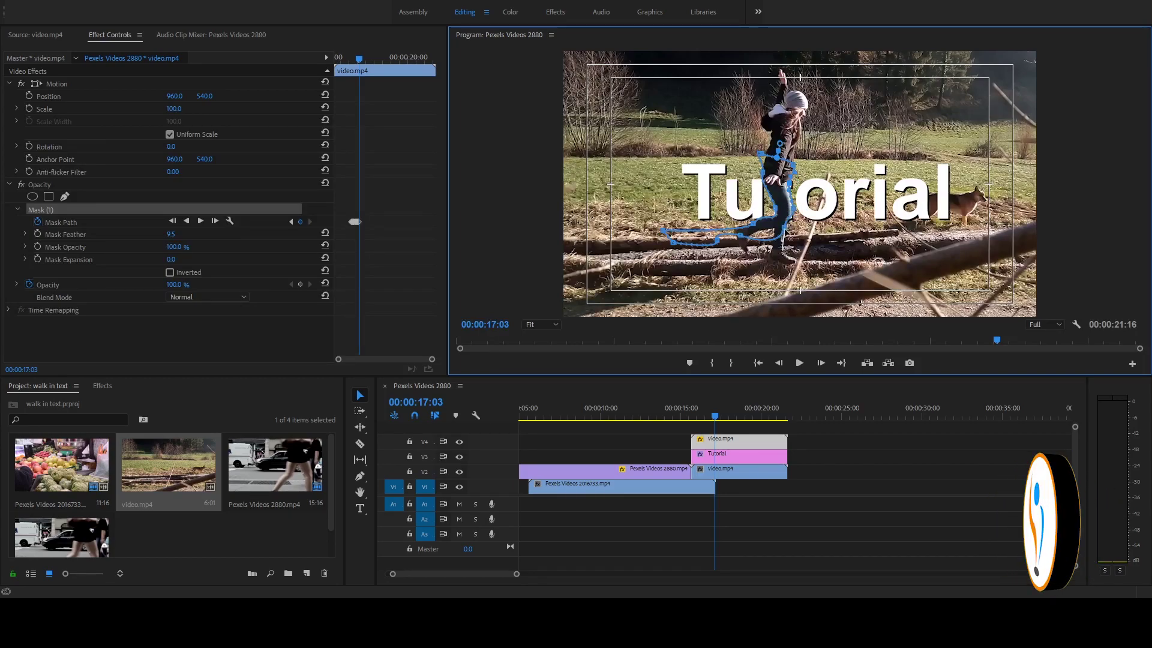
pyautogui.moveTo(787, 234); pyautogui.dragTo(795, 241)
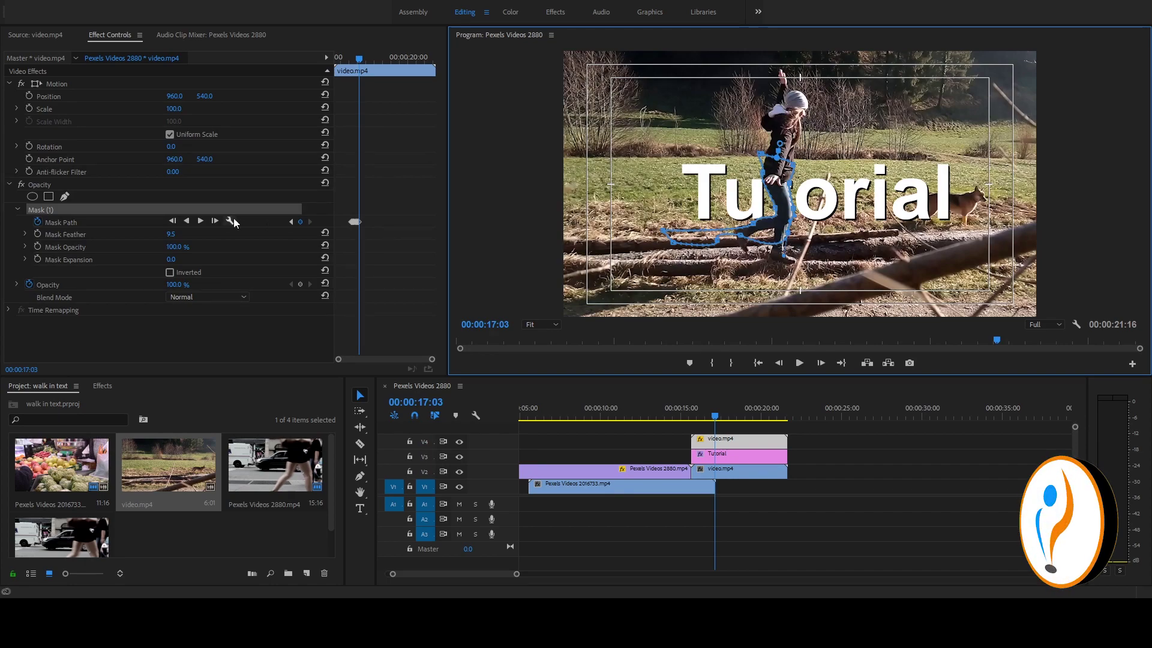
# At frame 17:04, remove the upper-left spike and shift the outline to fit the walker
pyautogui.click(218, 220)
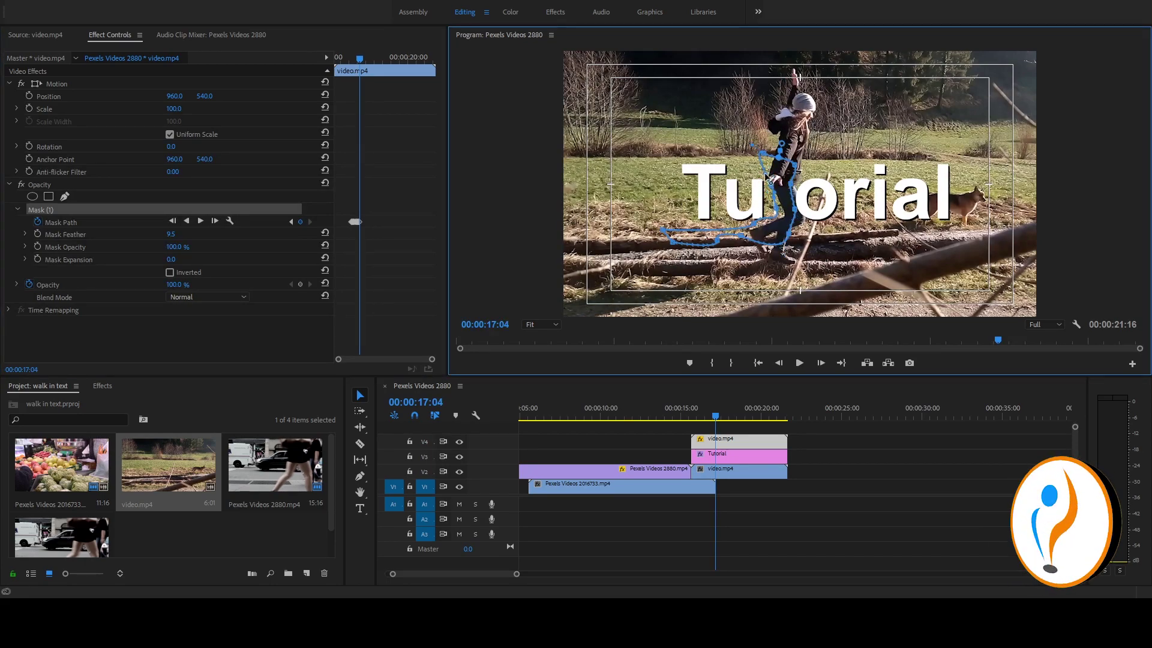
pyautogui.moveTo(764, 154); pyautogui.dragTo(767, 159)
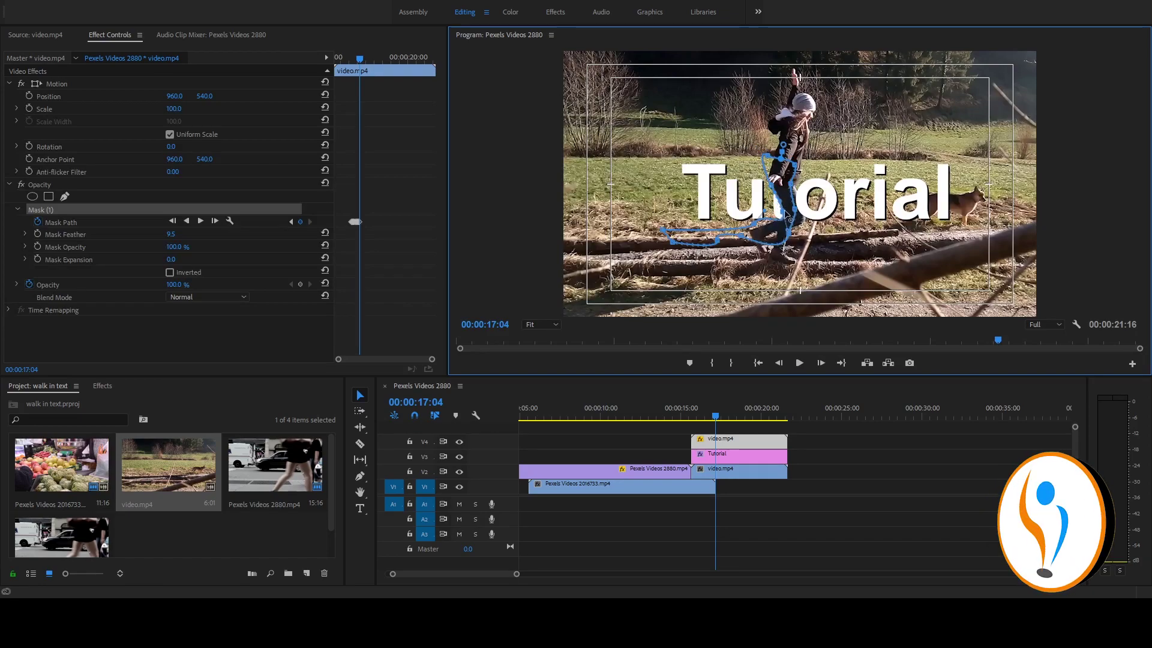
pyautogui.moveTo(758, 225); pyautogui.dragTo(758, 234)
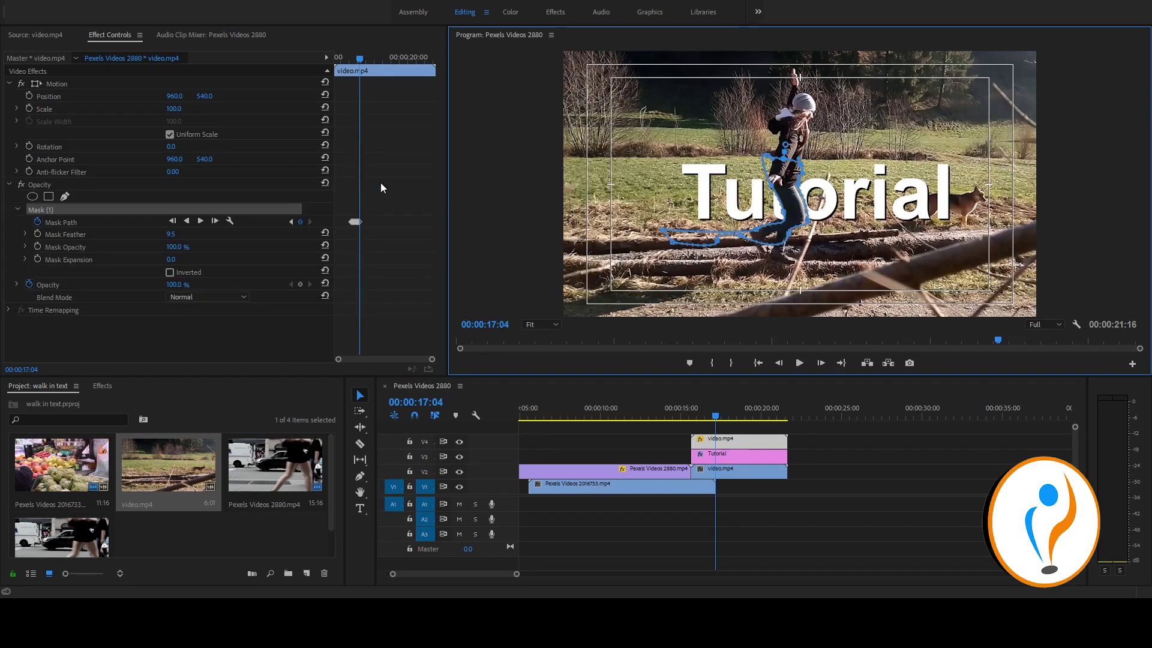
# Refit the mask at frames 17:05 and 17:06 around the walker's body, arm, leg and upper edge
pyautogui.click(215, 220)
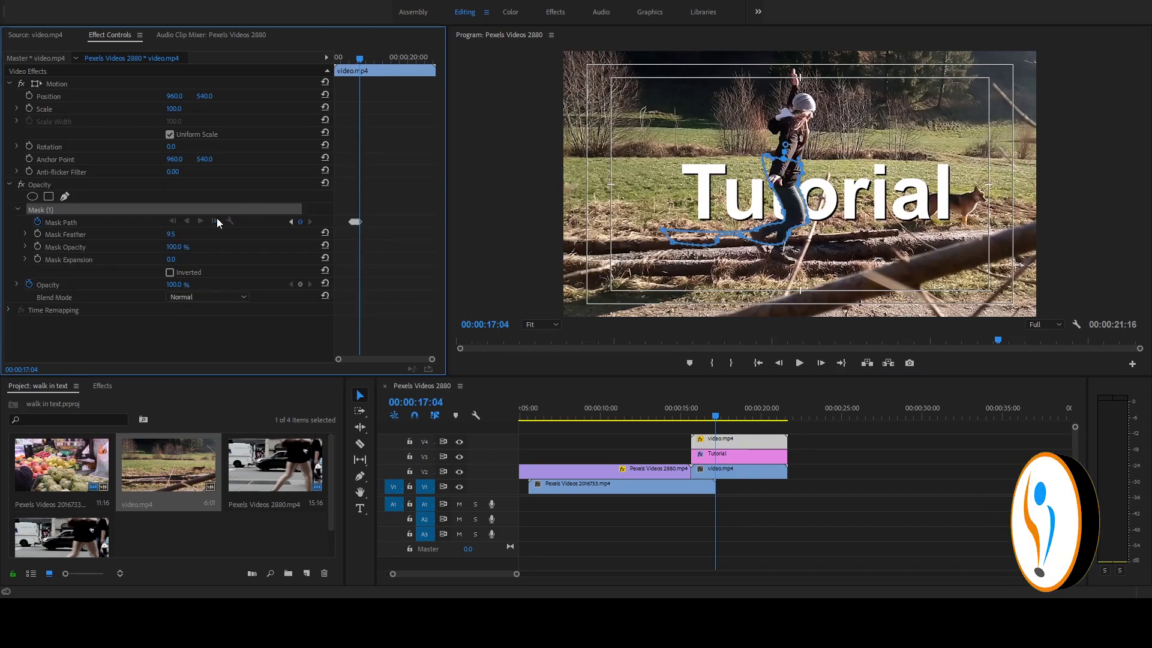
pyautogui.click(783, 190)
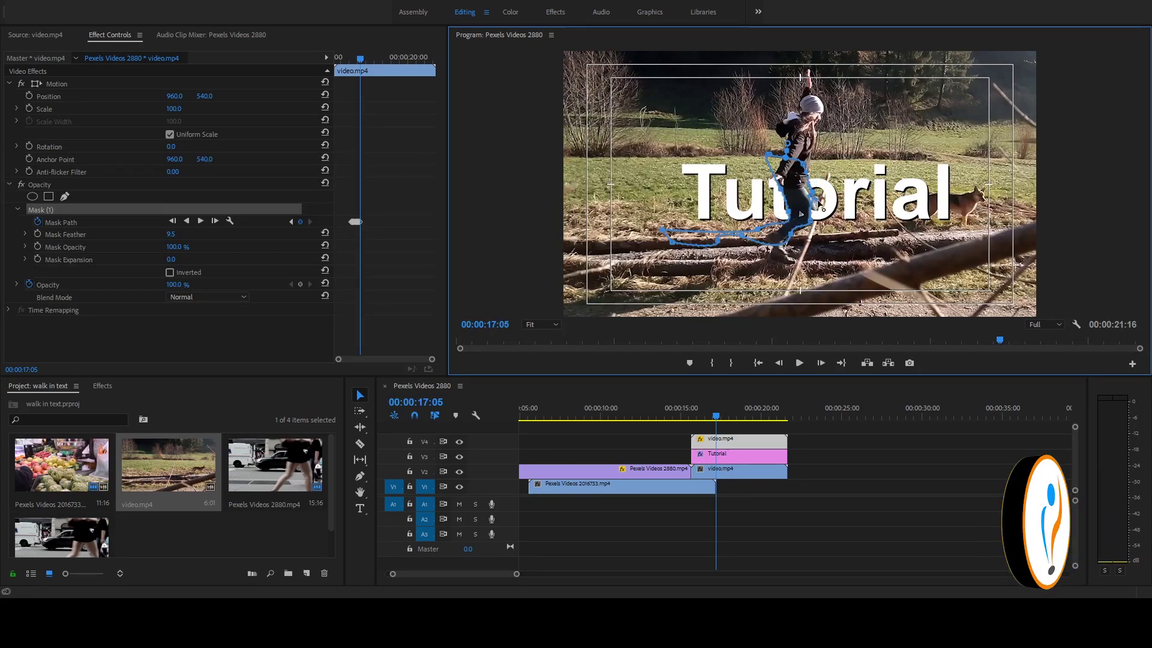
pyautogui.moveTo(816, 232); pyautogui.dragTo(834, 228)
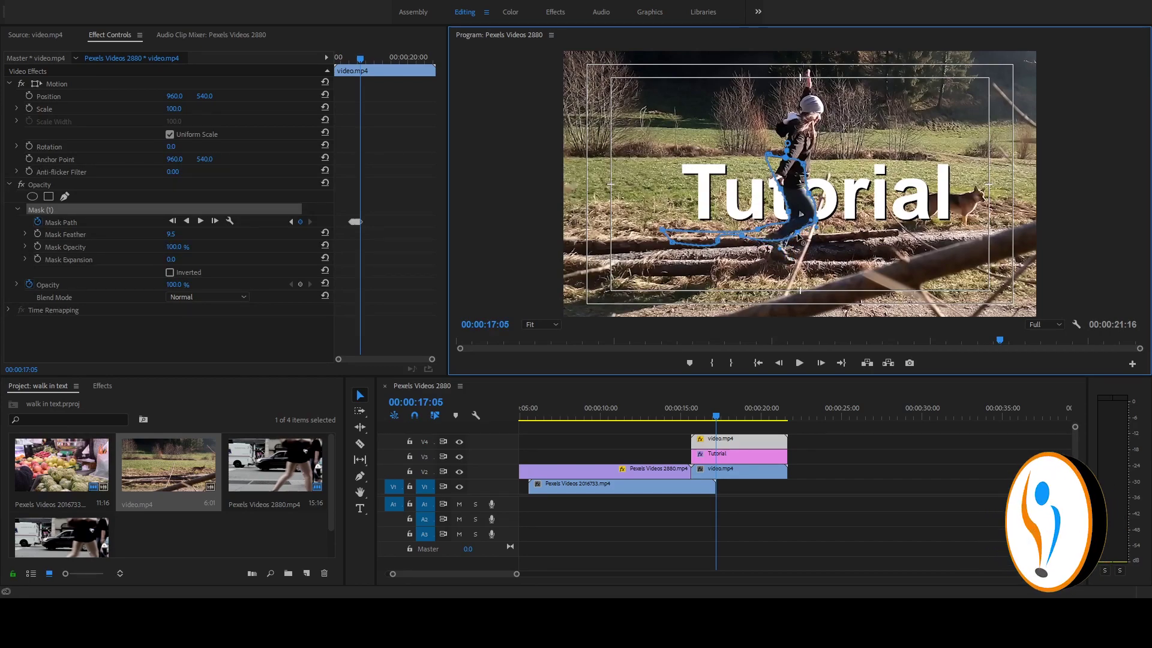
pyautogui.click(215, 220)
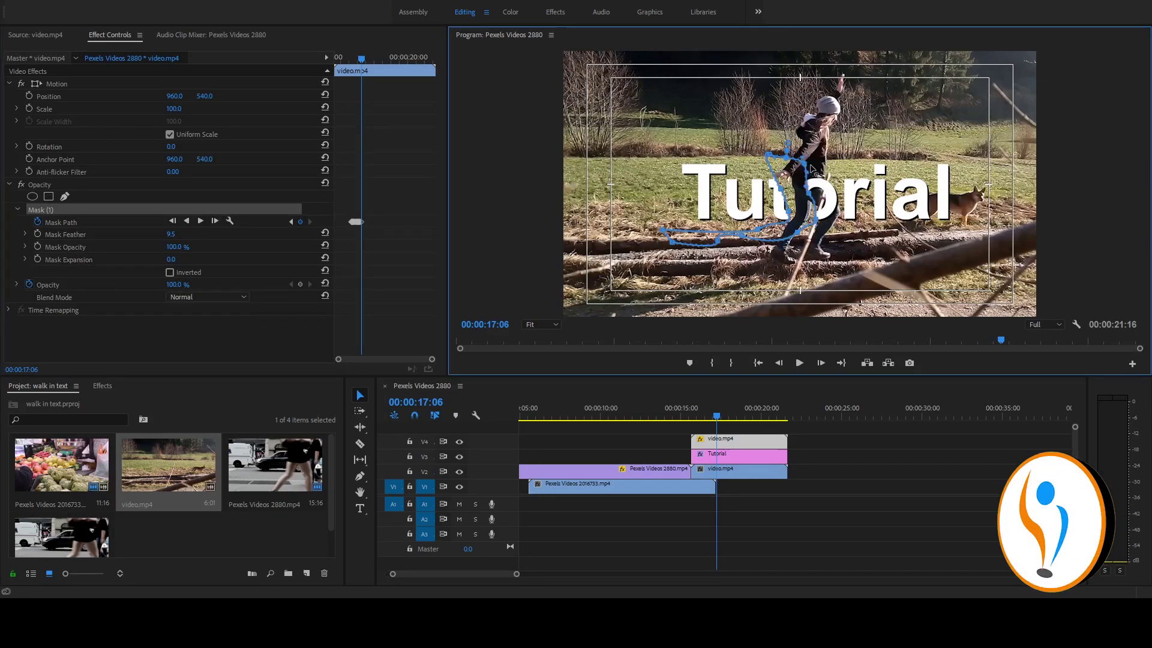
pyautogui.moveTo(808, 174)
pyautogui.mouseDown()
pyautogui.moveTo(829, 167)
pyautogui.moveTo(842, 208)
pyautogui.mouseUp()
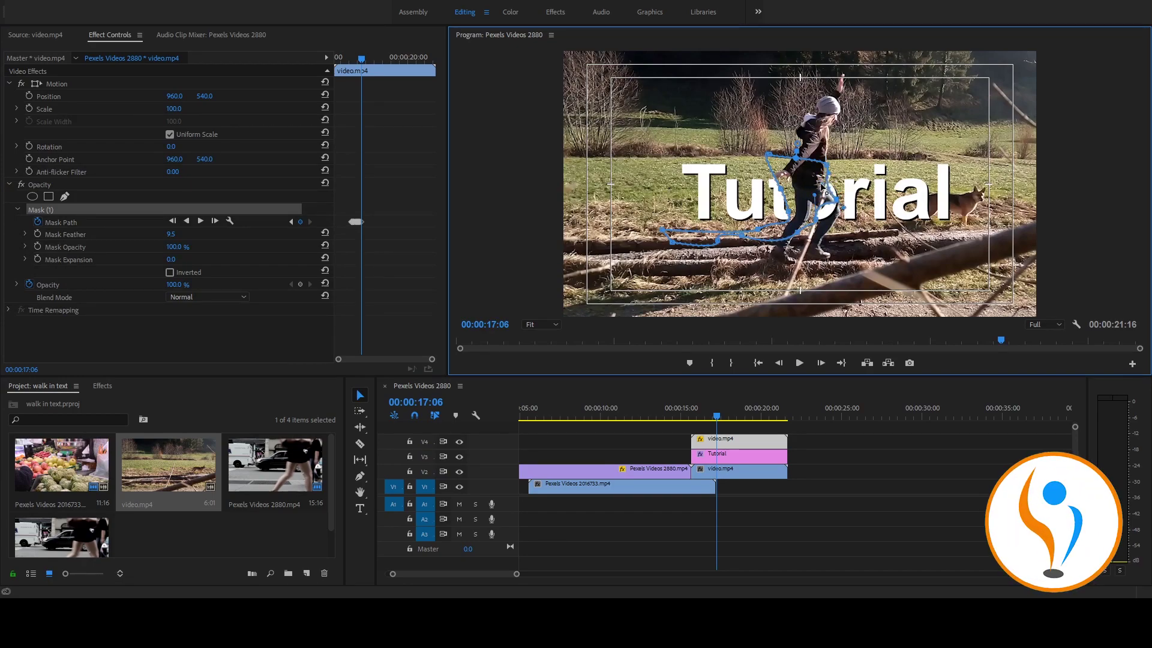
pyautogui.moveTo(820, 226); pyautogui.dragTo(834, 231)
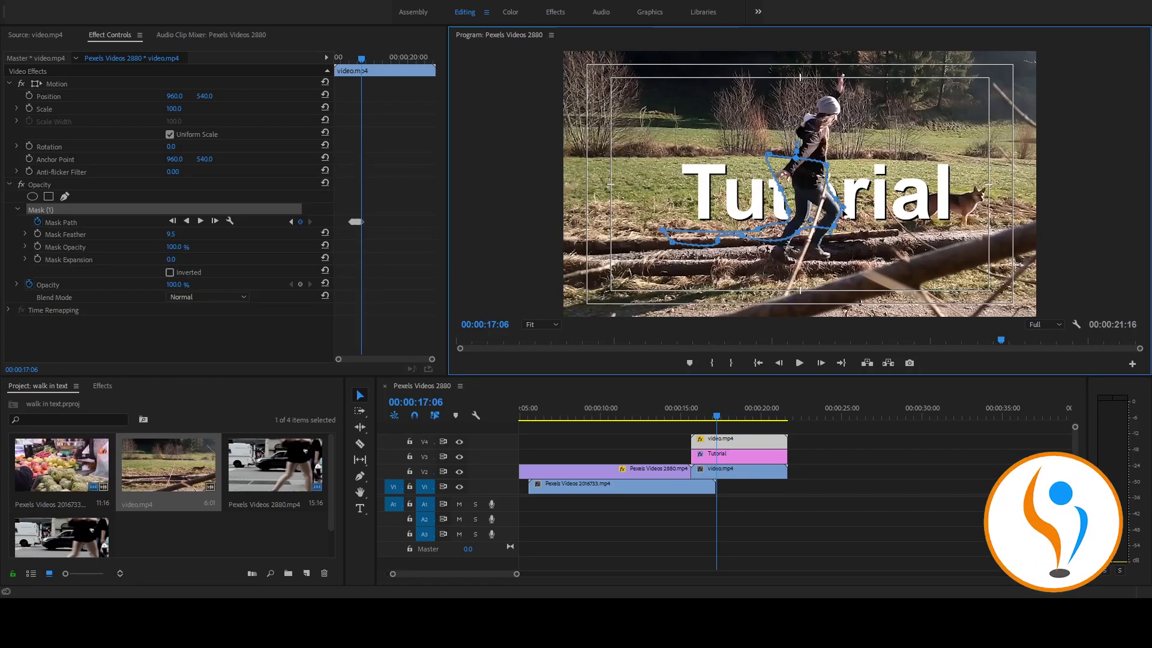
pyautogui.moveTo(786, 200); pyautogui.dragTo(800, 206)
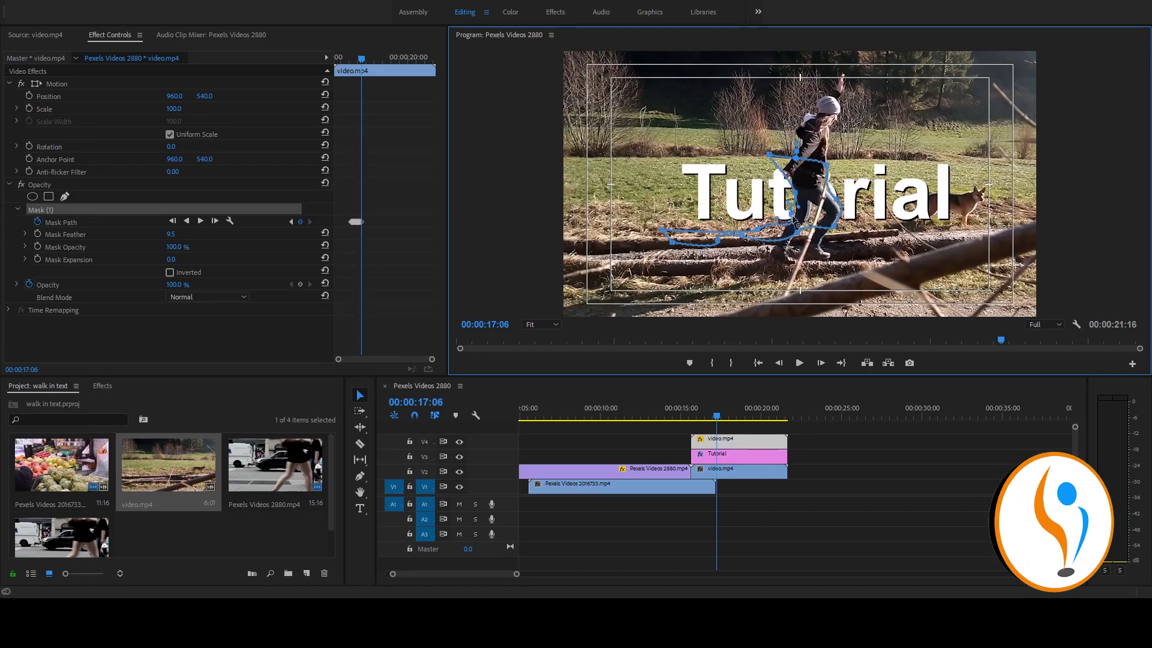
pyautogui.moveTo(773, 158); pyautogui.dragTo(784, 174)
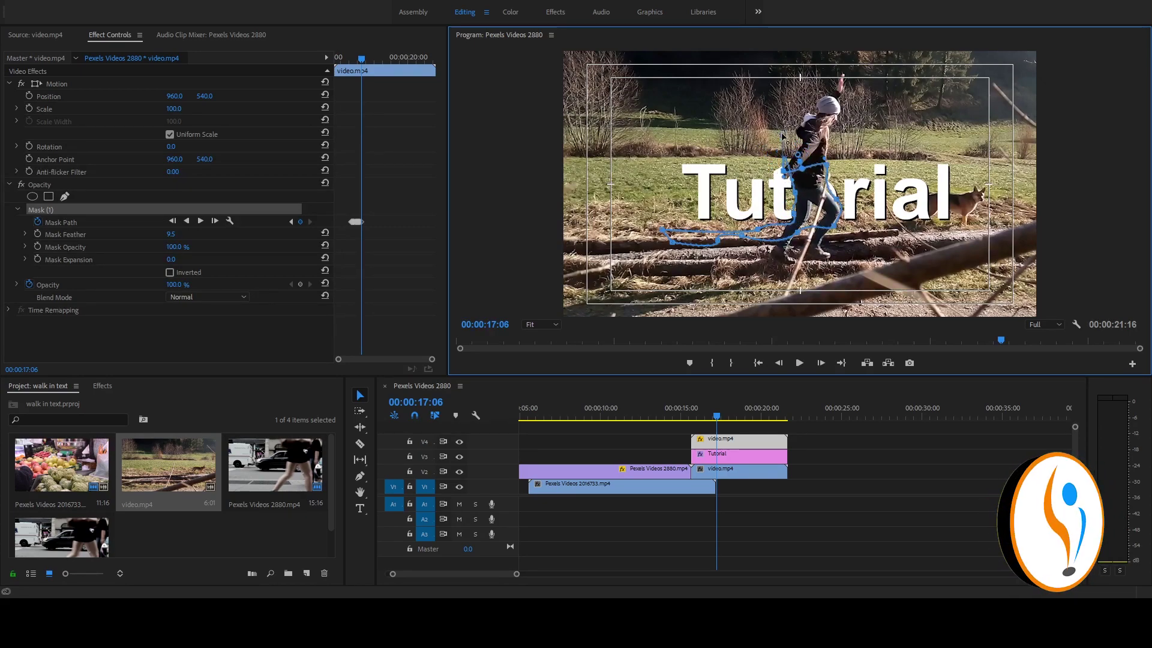
pyautogui.moveTo(774, 161)
pyautogui.mouseDown()
pyautogui.moveTo(788, 187)
pyautogui.moveTo(783, 135)
pyautogui.mouseUp()
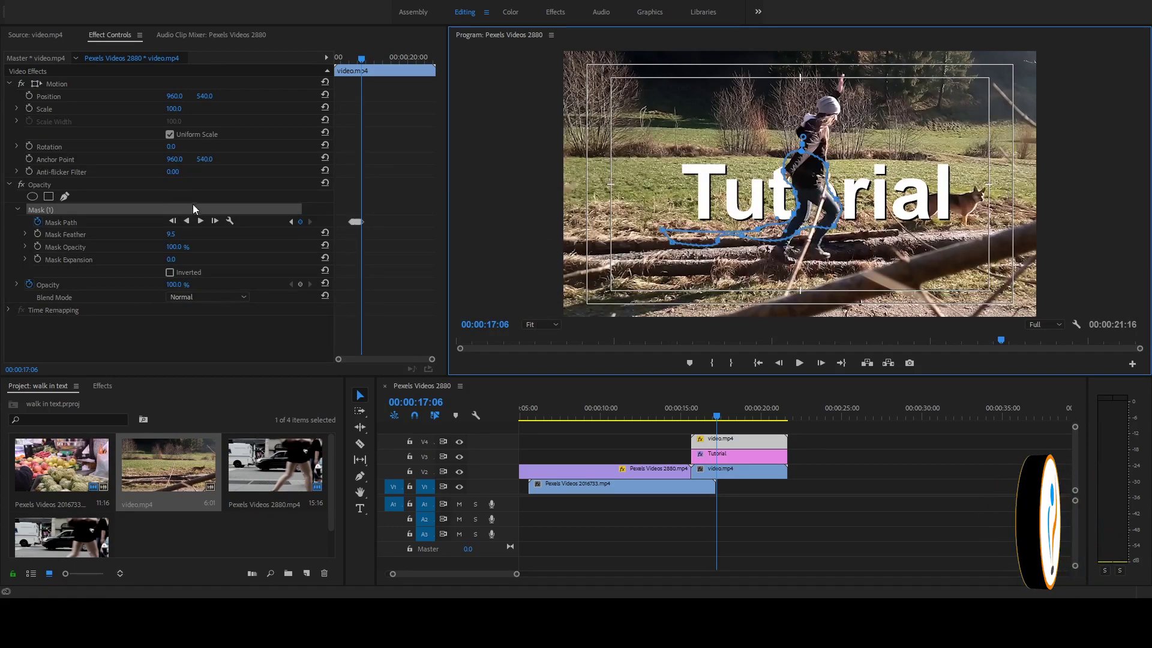
# Refit the mask at frames 17:07 and 17:08 along her upper body, leg and torso
pyautogui.click(214, 221)
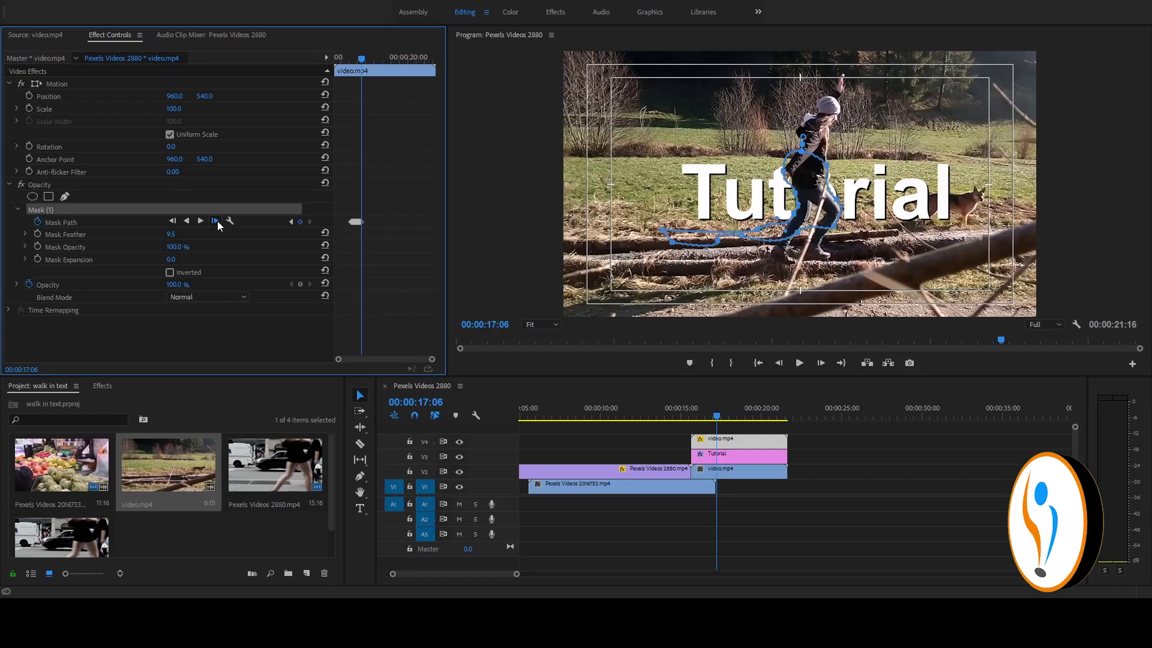
pyautogui.click(801, 218)
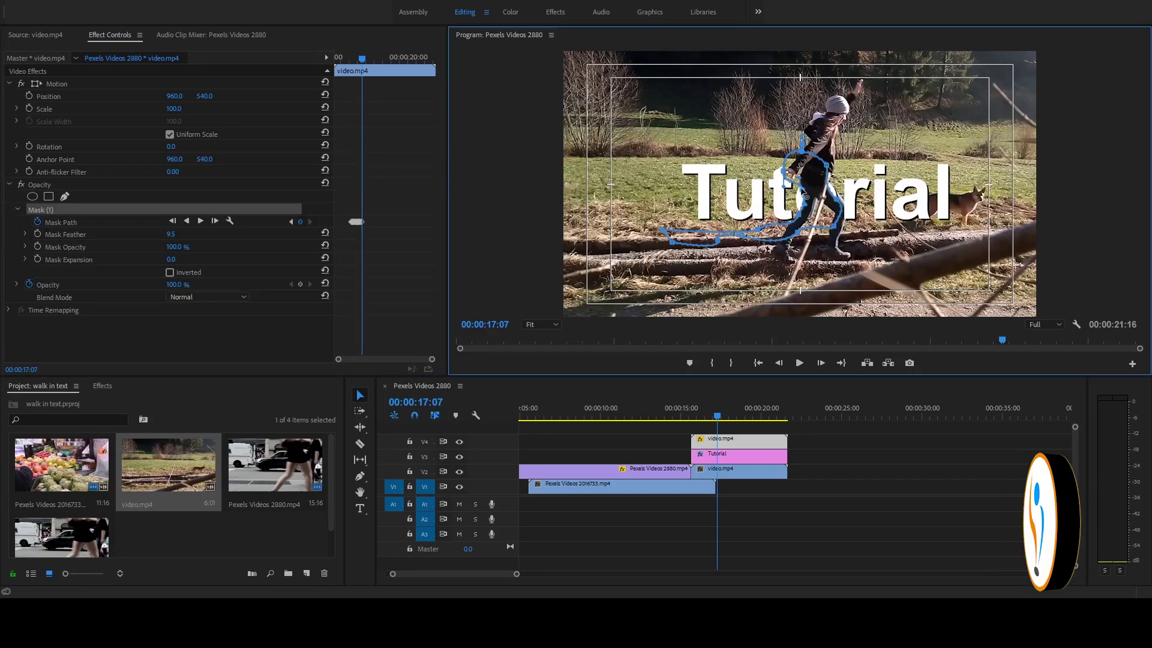
pyautogui.moveTo(789, 180)
pyautogui.mouseDown()
pyautogui.moveTo(790, 133)
pyautogui.moveTo(811, 141)
pyautogui.mouseUp()
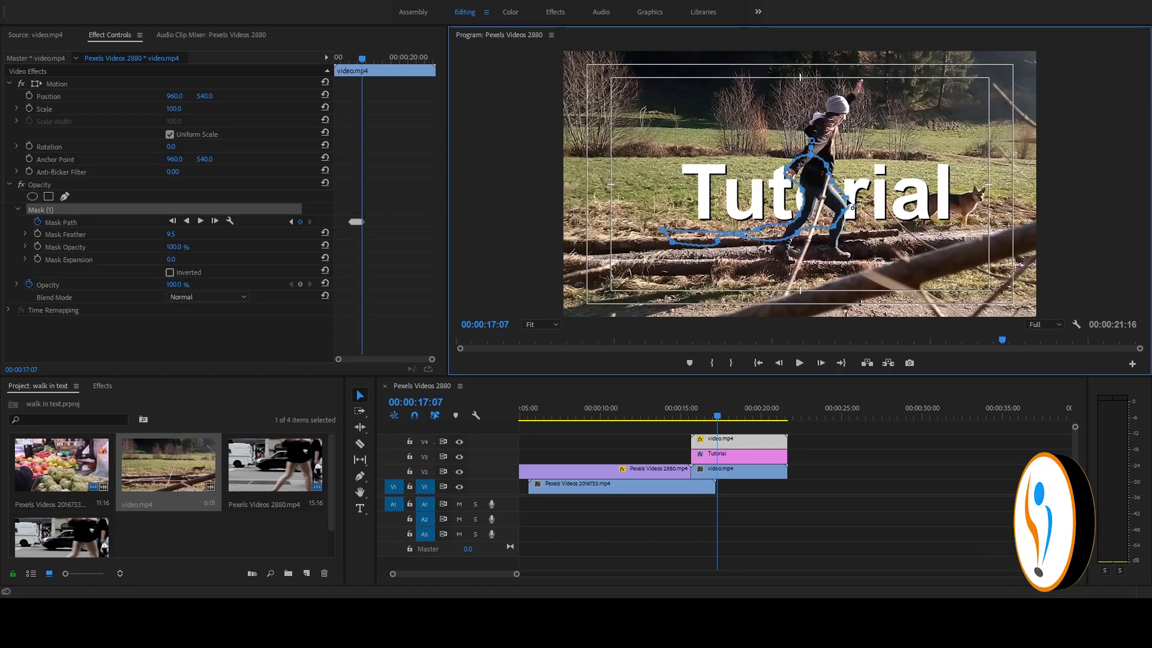
pyautogui.moveTo(852, 207); pyautogui.dragTo(840, 235)
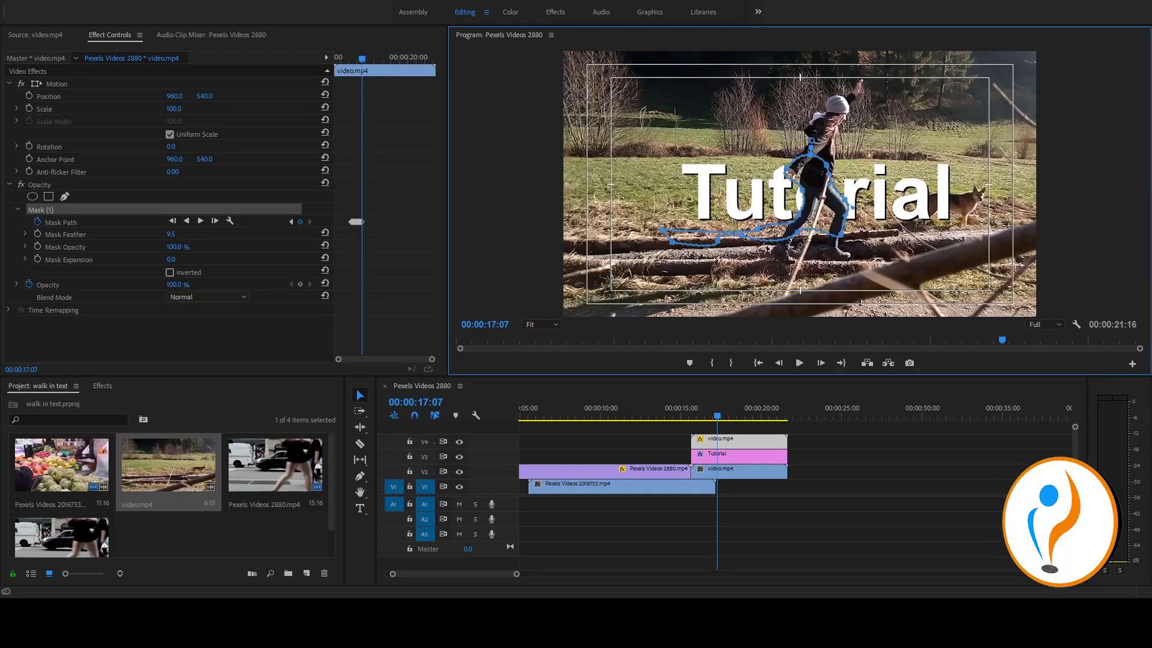
pyautogui.click(216, 220)
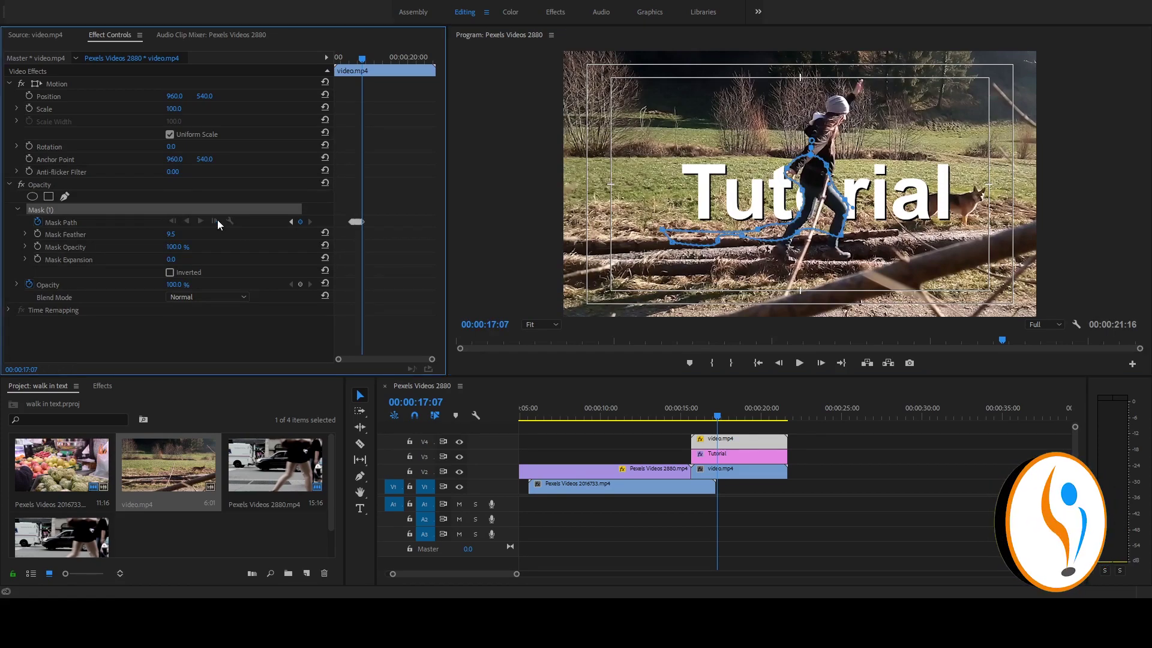
pyautogui.click(809, 200)
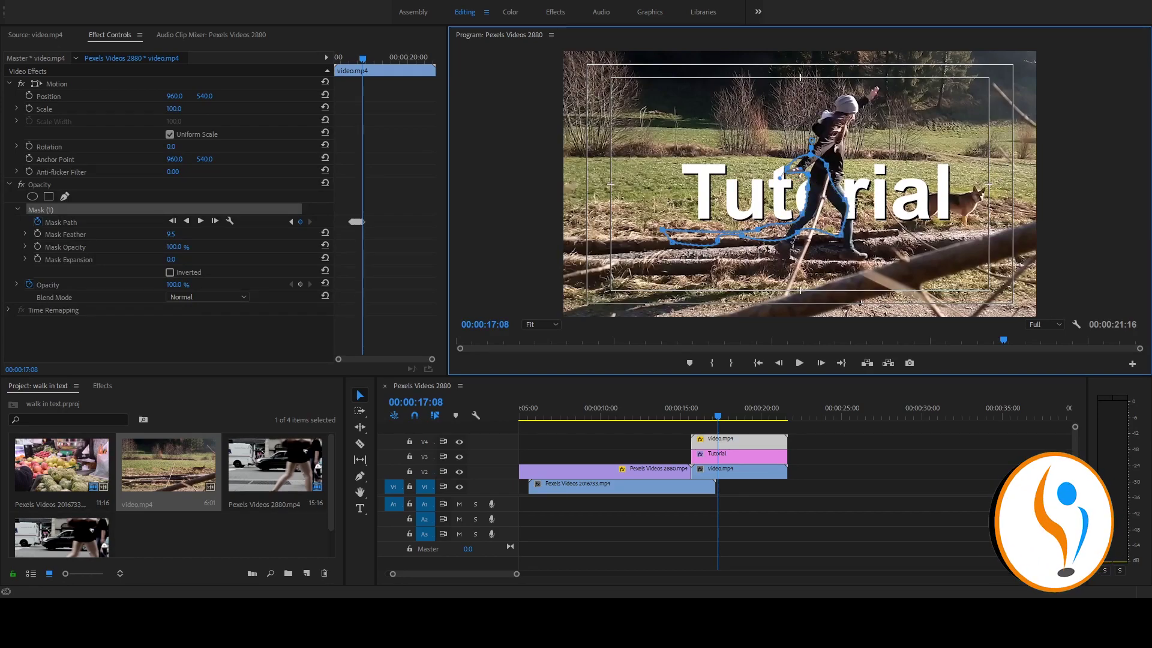
pyautogui.moveTo(844, 204); pyautogui.dragTo(864, 215)
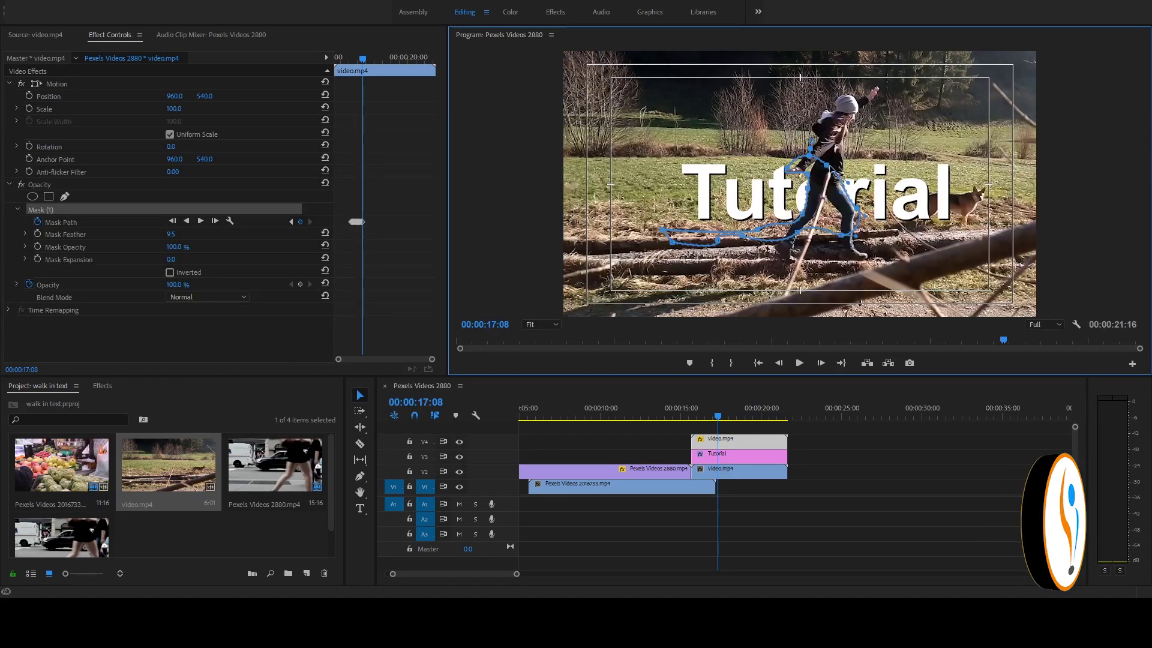
pyautogui.moveTo(850, 190); pyautogui.dragTo(843, 193)
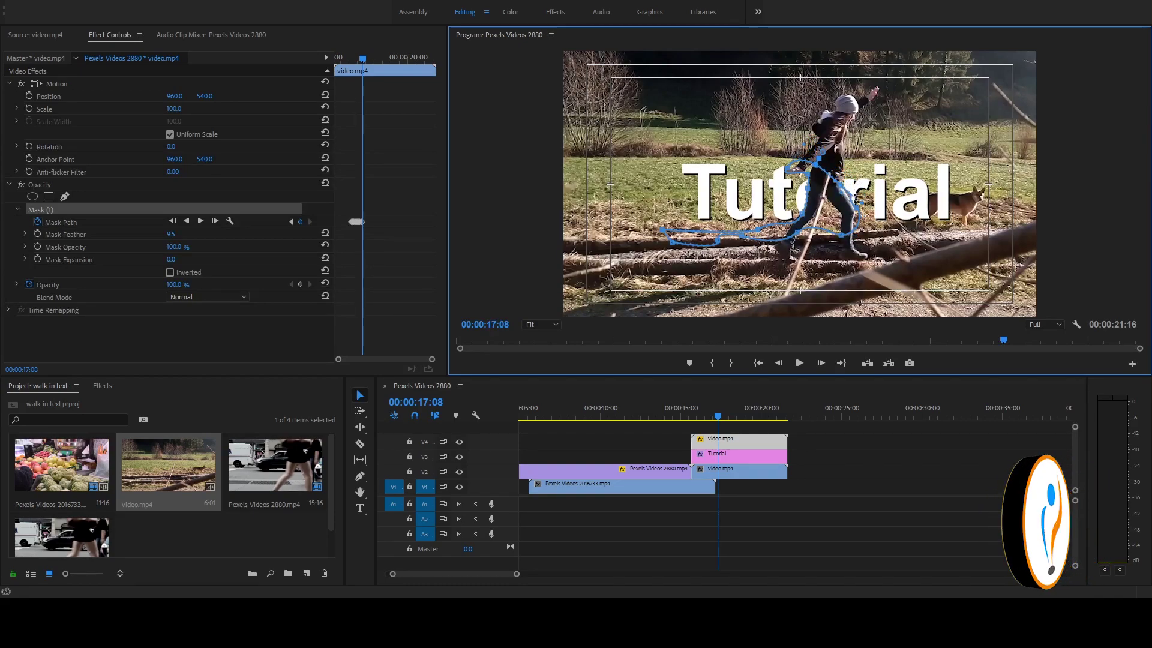
# At frame 17:09, reshape the mask around the woman's torso and body, then track it to 17:10
pyautogui.click(216, 221)
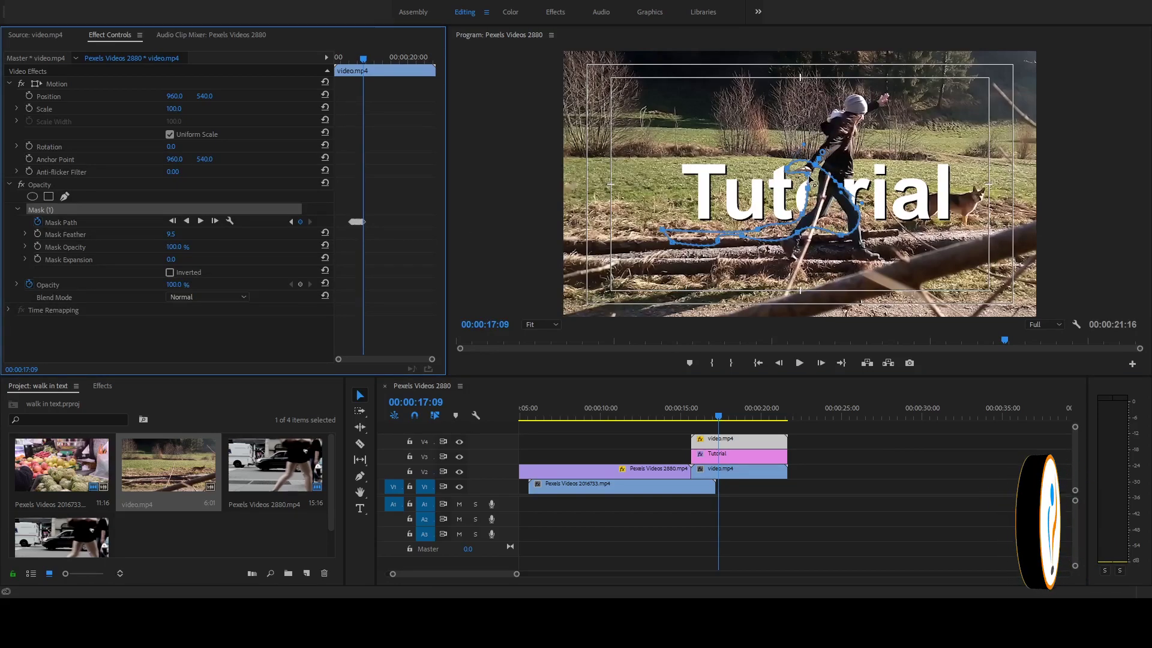
pyautogui.moveTo(811, 180); pyautogui.dragTo(822, 199)
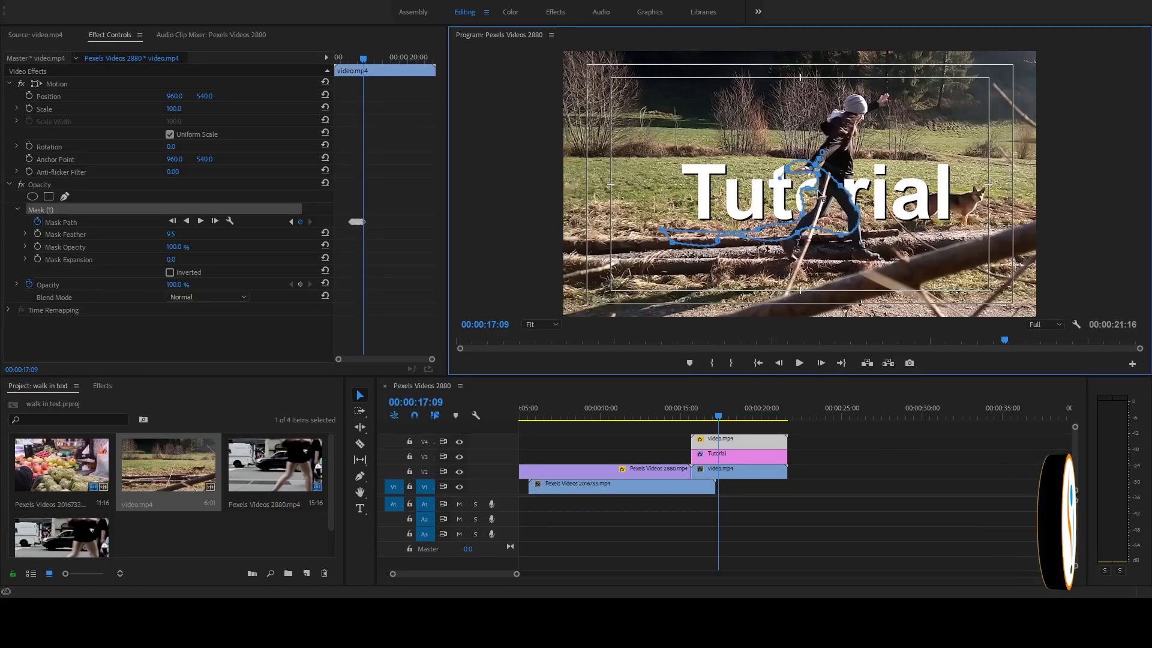
pyautogui.moveTo(822, 199)
pyautogui.mouseDown()
pyautogui.moveTo(809, 219)
pyautogui.moveTo(807, 204)
pyautogui.mouseUp()
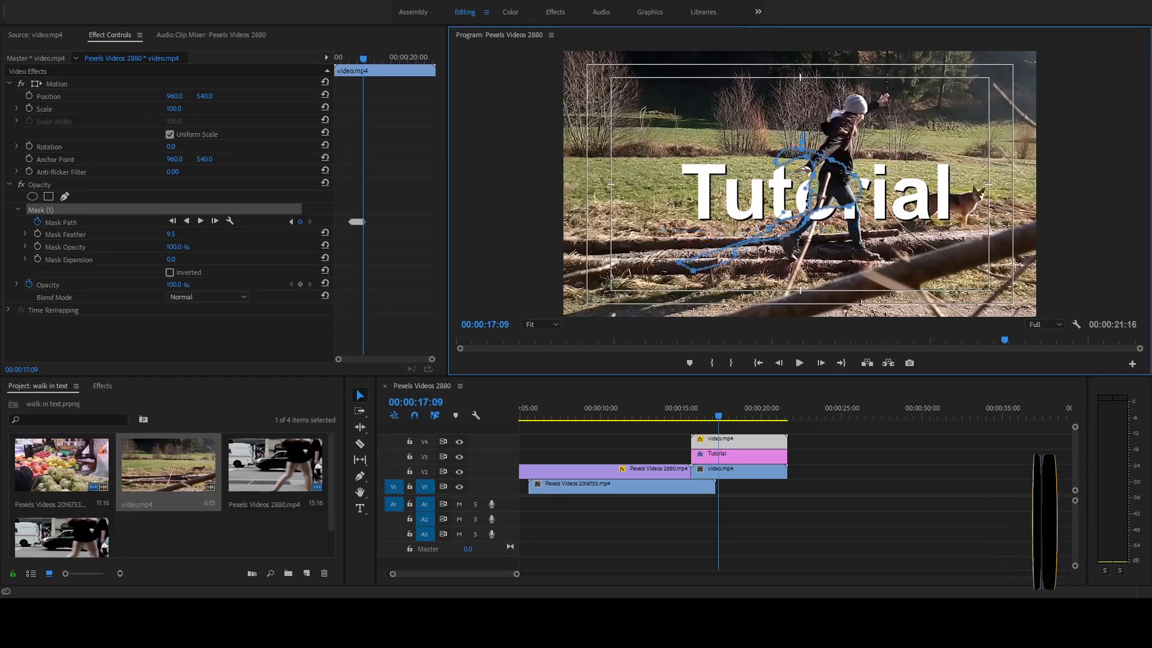
pyautogui.moveTo(807, 204)
pyautogui.mouseDown()
pyautogui.moveTo(825, 197)
pyautogui.moveTo(817, 211)
pyautogui.mouseUp()
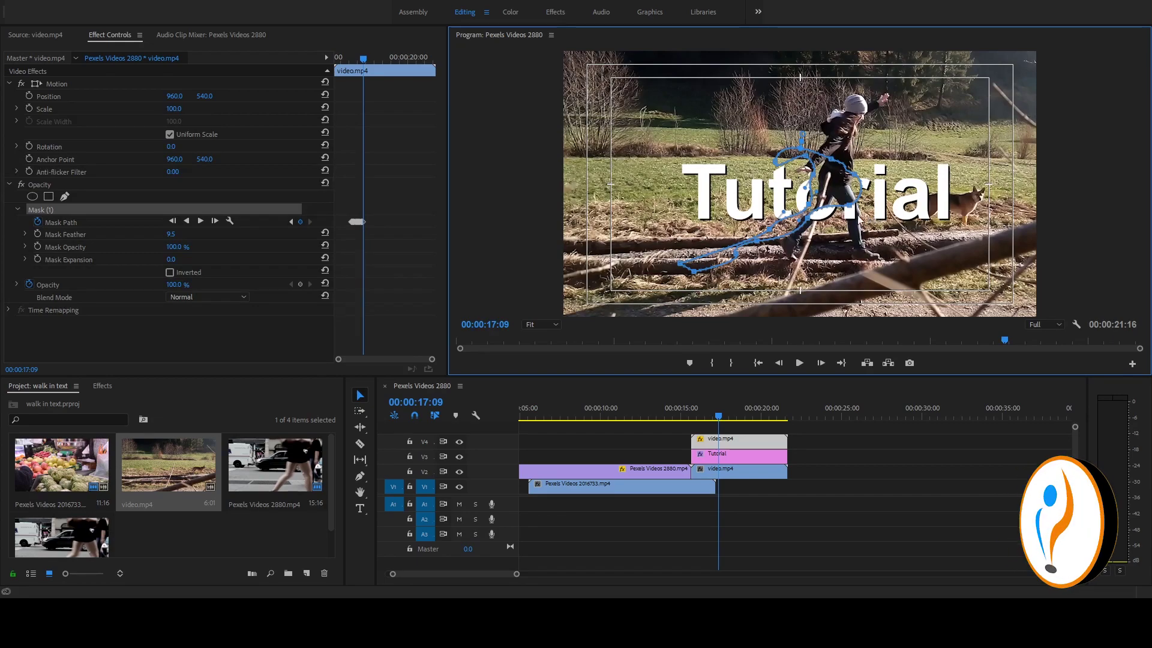
pyautogui.moveTo(830, 215); pyautogui.dragTo(822, 202)
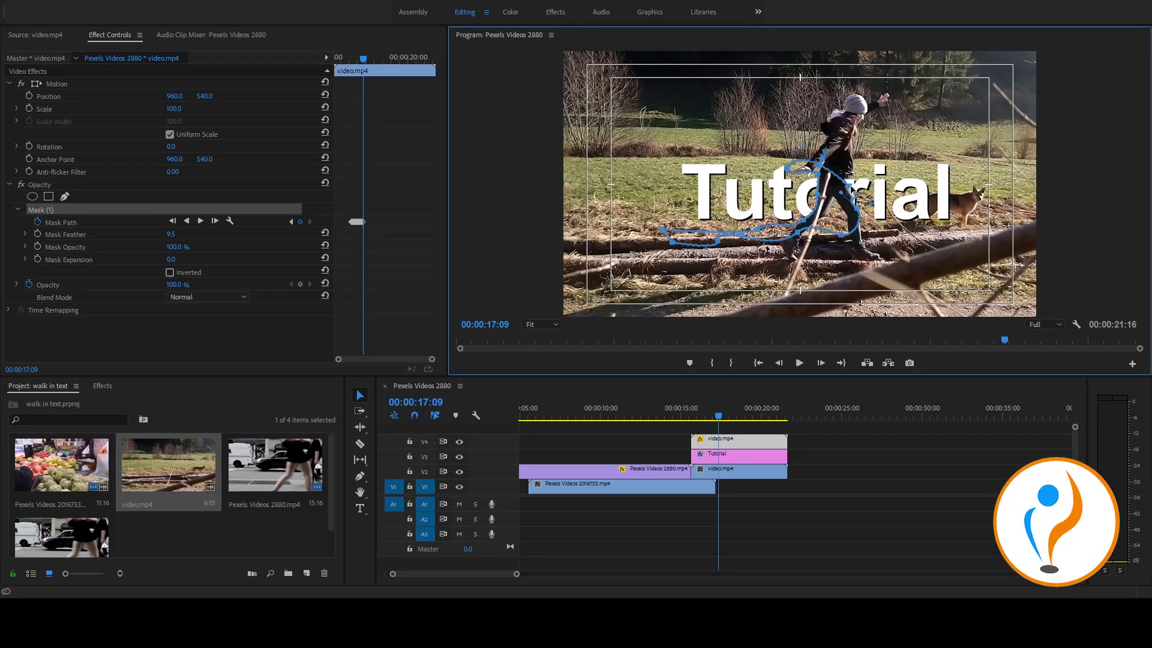
pyautogui.moveTo(842, 192)
pyautogui.mouseDown()
pyautogui.moveTo(862, 183)
pyautogui.moveTo(849, 188)
pyautogui.moveTo(862, 211)
pyautogui.mouseUp()
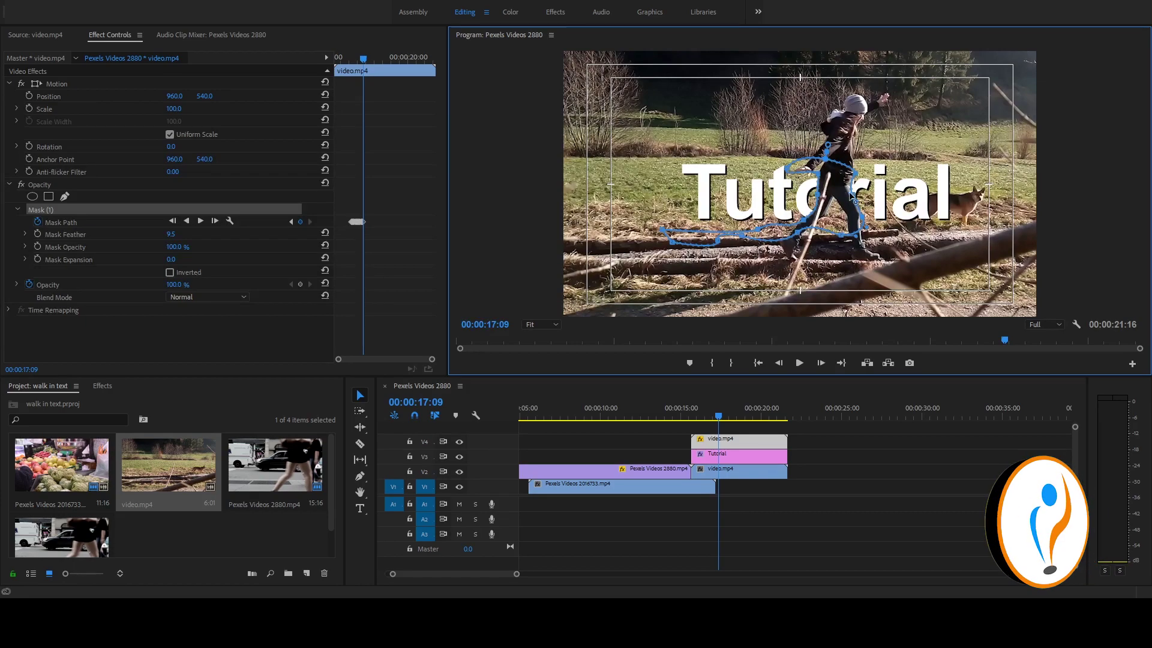
pyautogui.moveTo(797, 174); pyautogui.dragTo(803, 171)
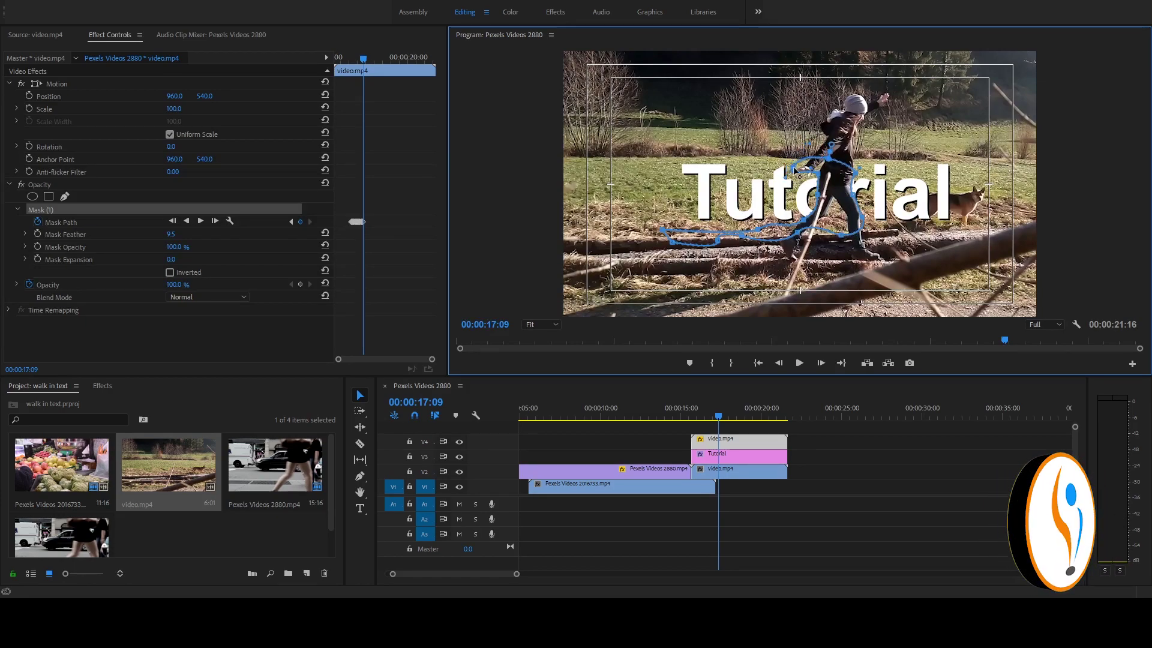
pyautogui.click(214, 220)
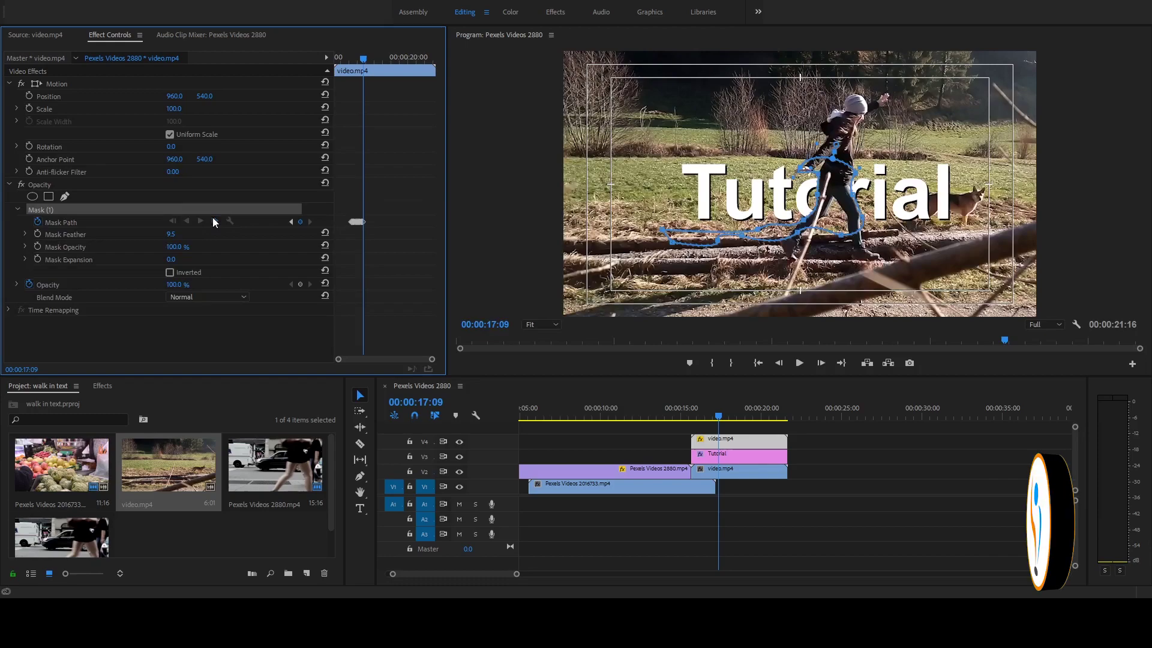
pyautogui.click(826, 183)
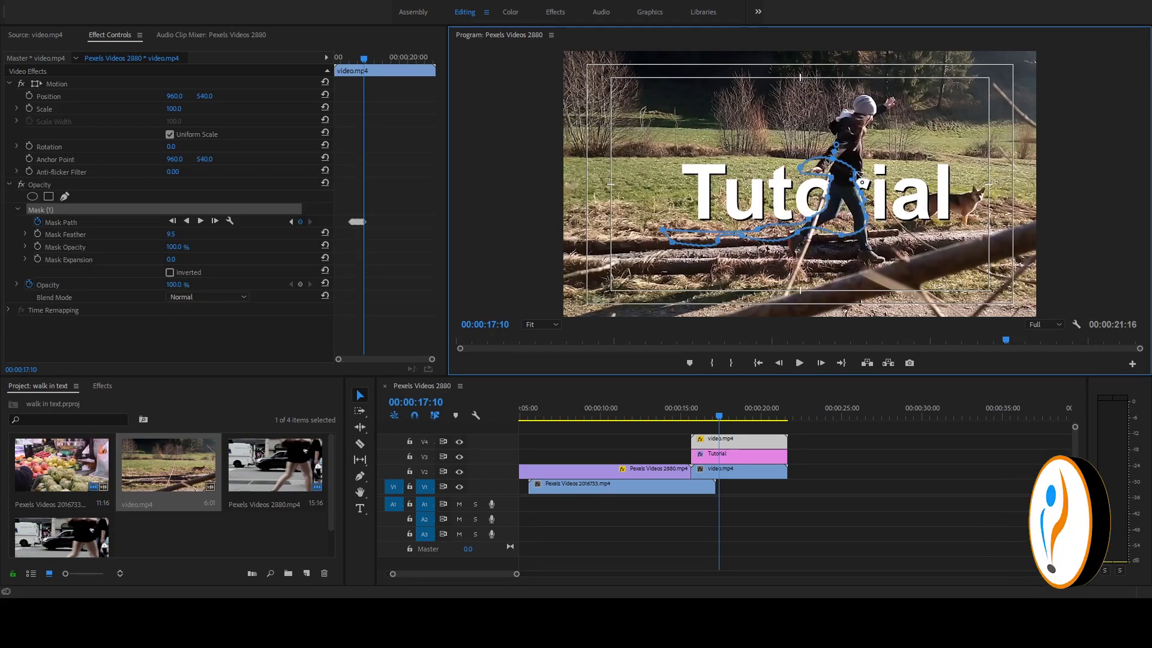
# Track the mask two frames forward, fitting its upper loop to her upper body and arm
pyautogui.click(215, 221)
pyautogui.click(825, 204)
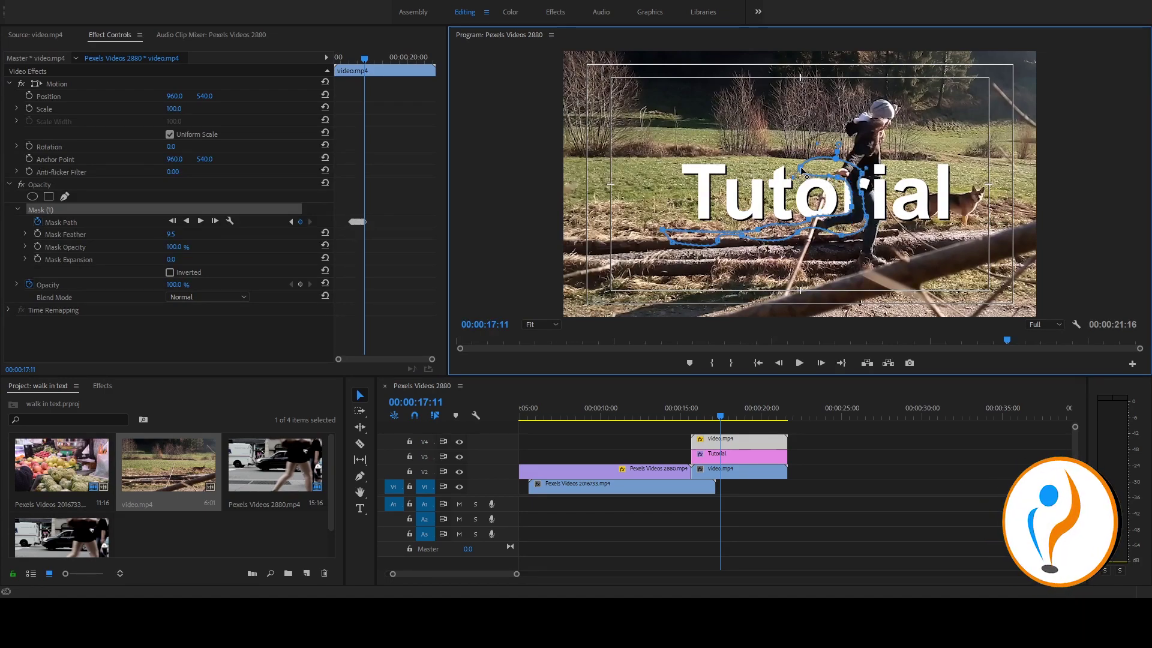
pyautogui.moveTo(807, 175)
pyautogui.mouseDown()
pyautogui.moveTo(859, 230)
pyautogui.moveTo(888, 227)
pyautogui.mouseUp()
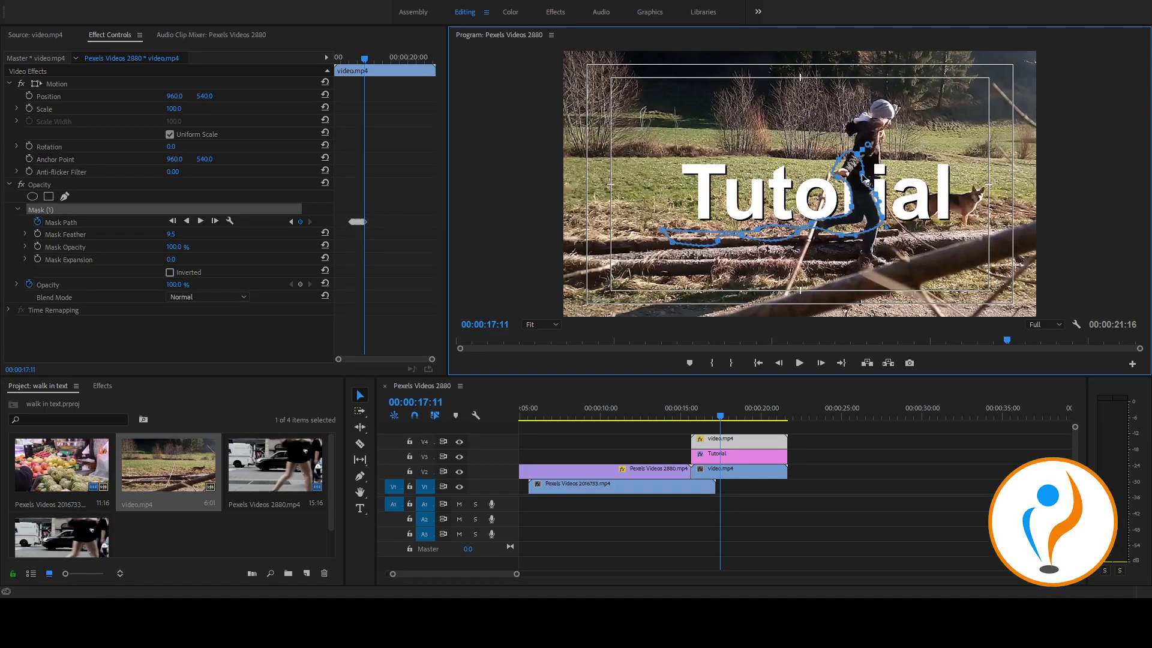
pyautogui.moveTo(864, 177); pyautogui.dragTo(881, 199)
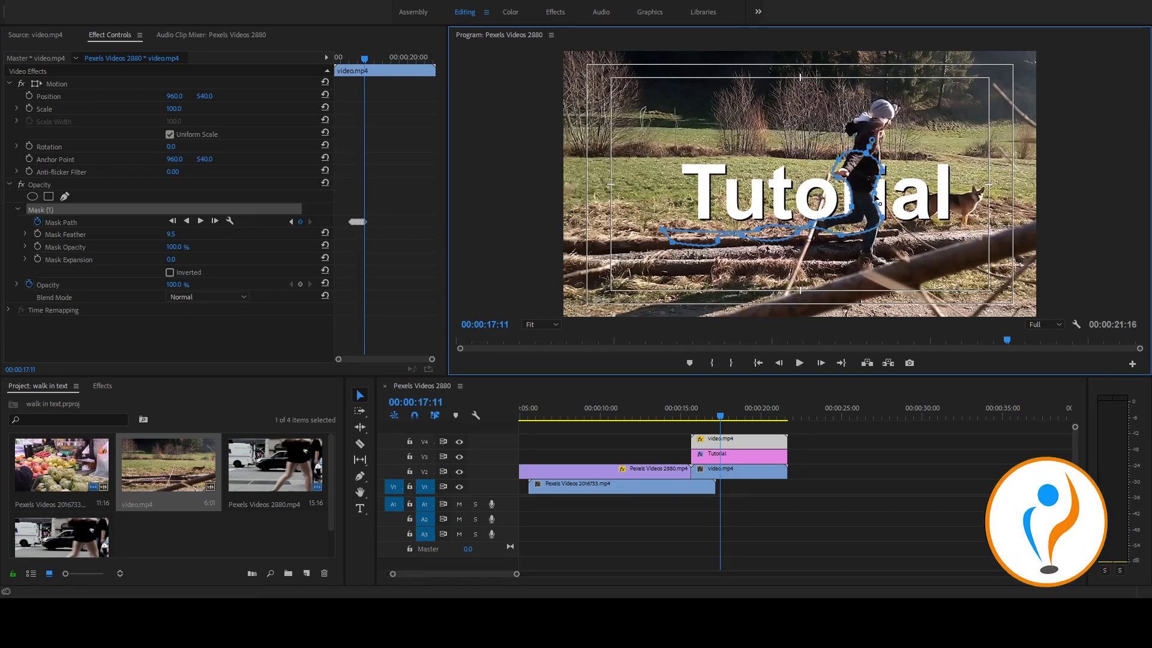
pyautogui.click(207, 213)
pyautogui.press('Right')
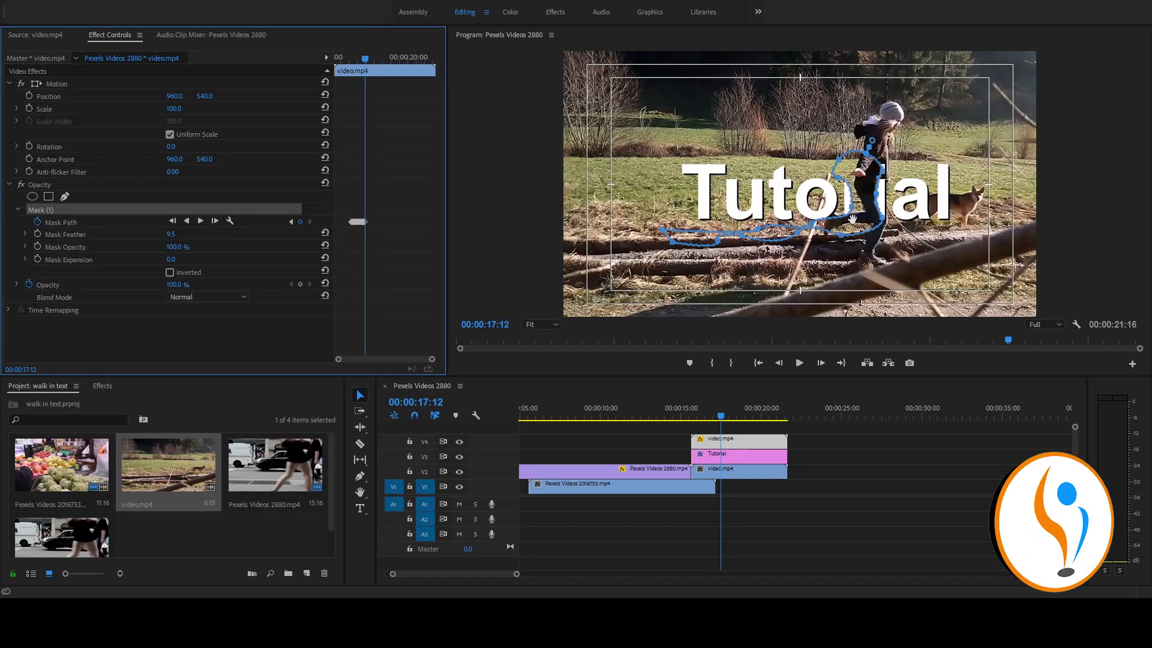
pyautogui.click(852, 219)
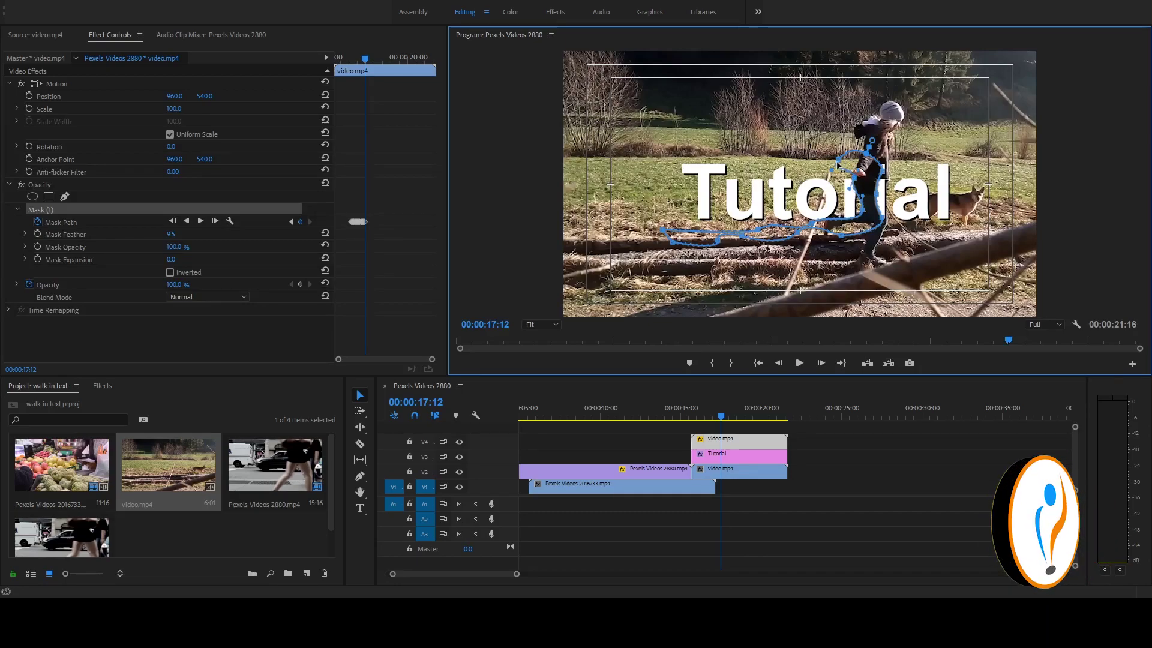
pyautogui.moveTo(838, 165)
pyautogui.mouseDown()
pyautogui.moveTo(864, 162)
pyautogui.moveTo(894, 181)
pyautogui.mouseUp()
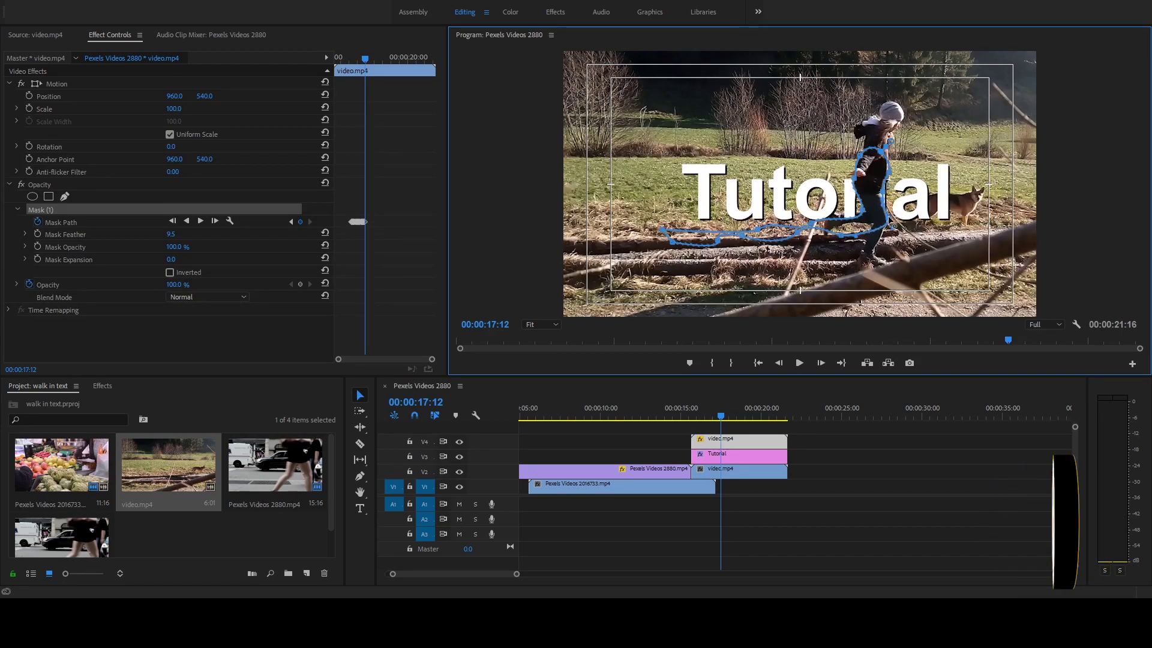
# Refit the mask along her leg and arm for two more frames, then track it forward to 17:22
pyautogui.click(214, 220)
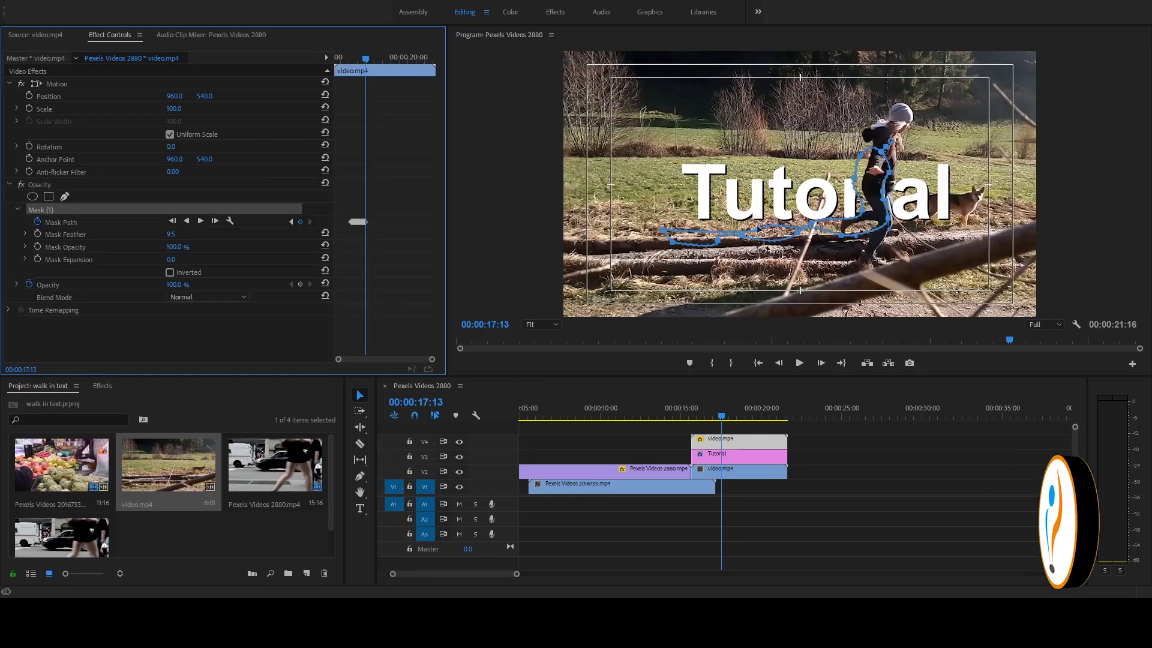
pyautogui.moveTo(867, 211); pyautogui.dragTo(874, 219)
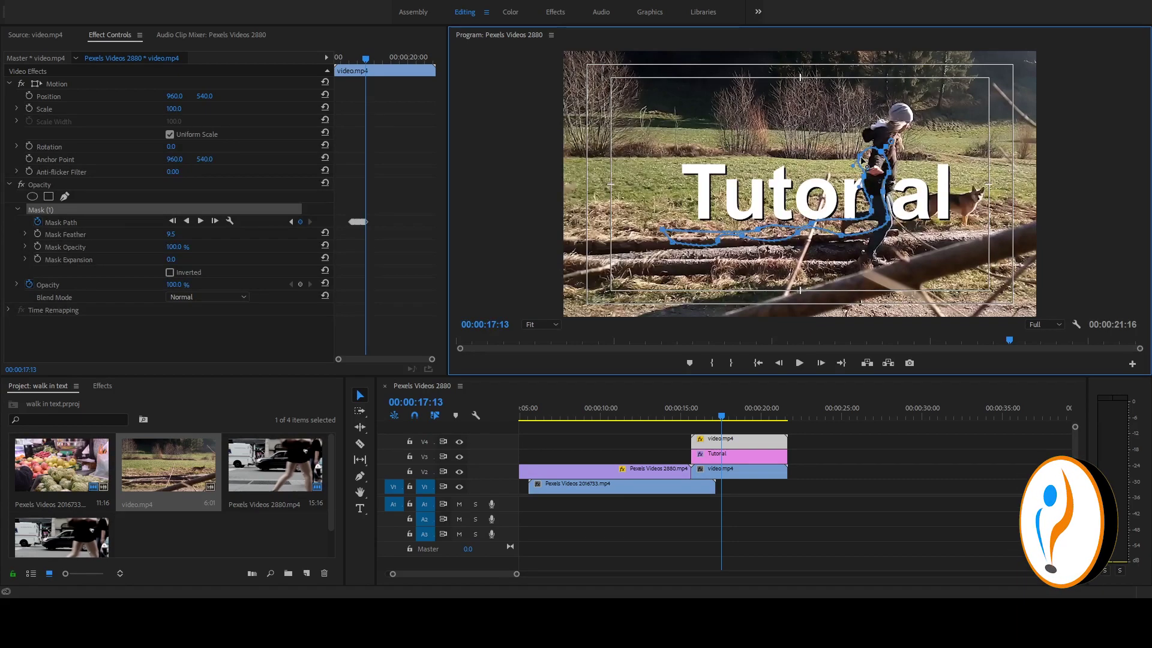
pyautogui.moveTo(868, 161); pyautogui.dragTo(875, 163)
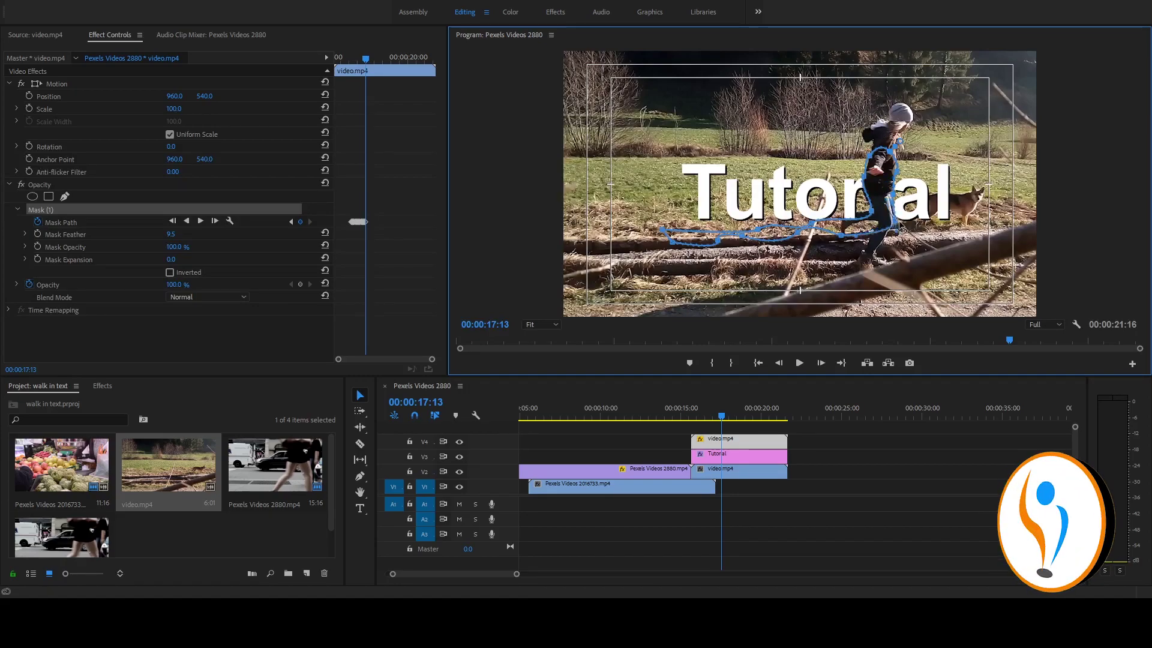
pyautogui.click(215, 221)
pyautogui.moveTo(897, 194); pyautogui.dragTo(920, 207)
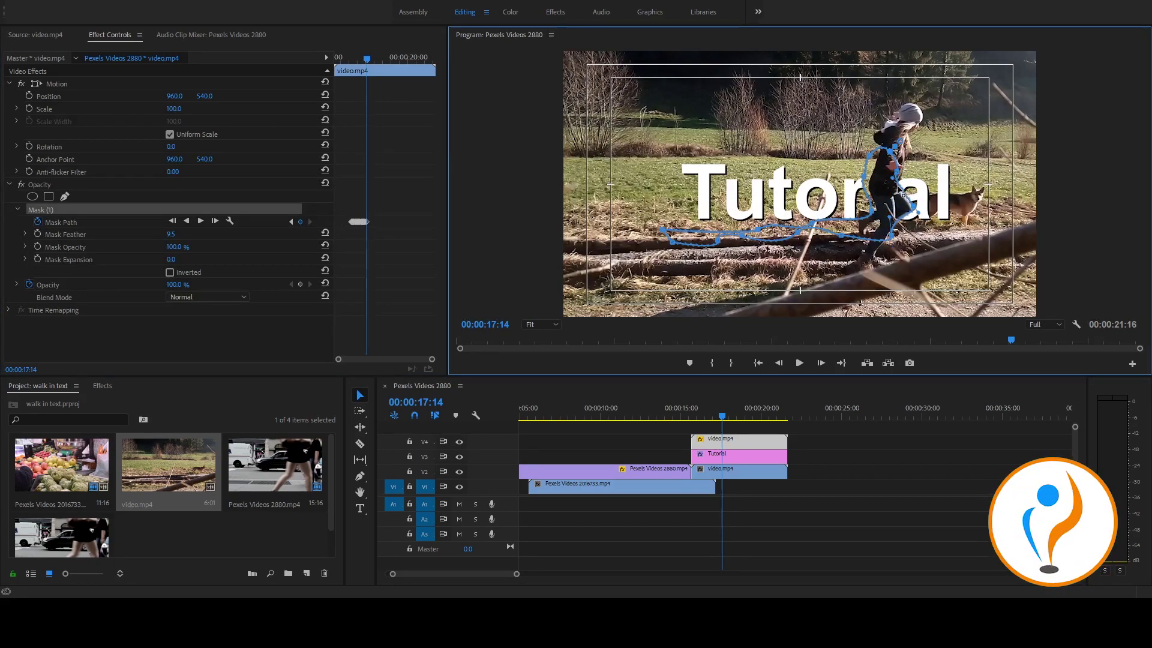
pyautogui.moveTo(900, 178); pyautogui.dragTo(908, 179)
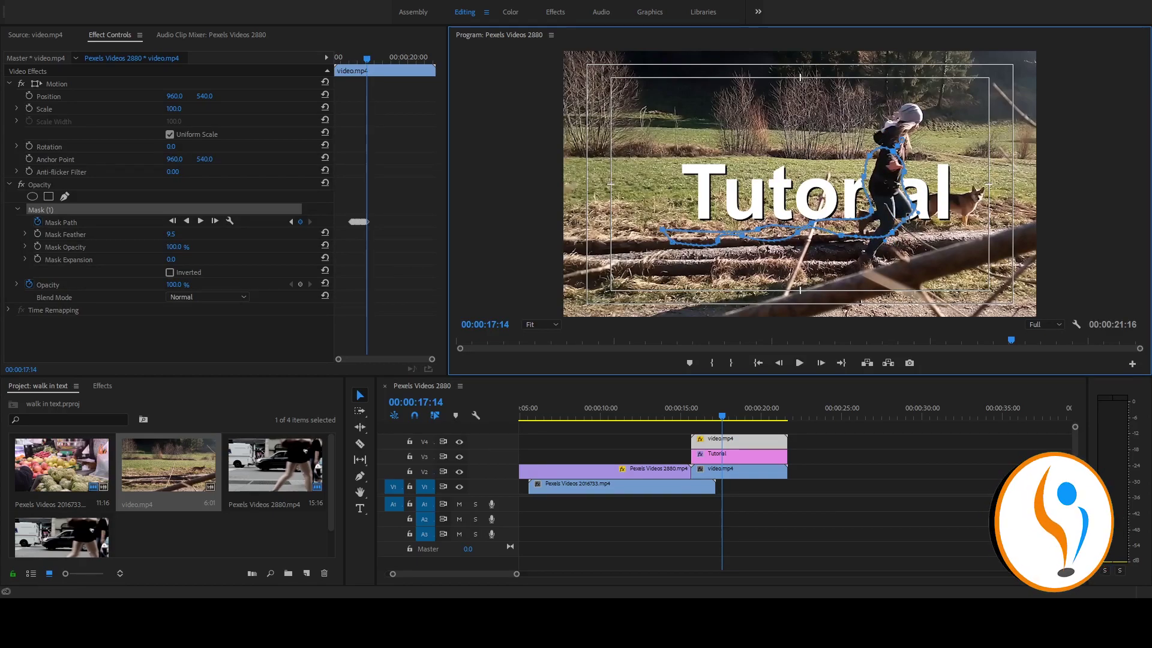
pyautogui.press('Left')
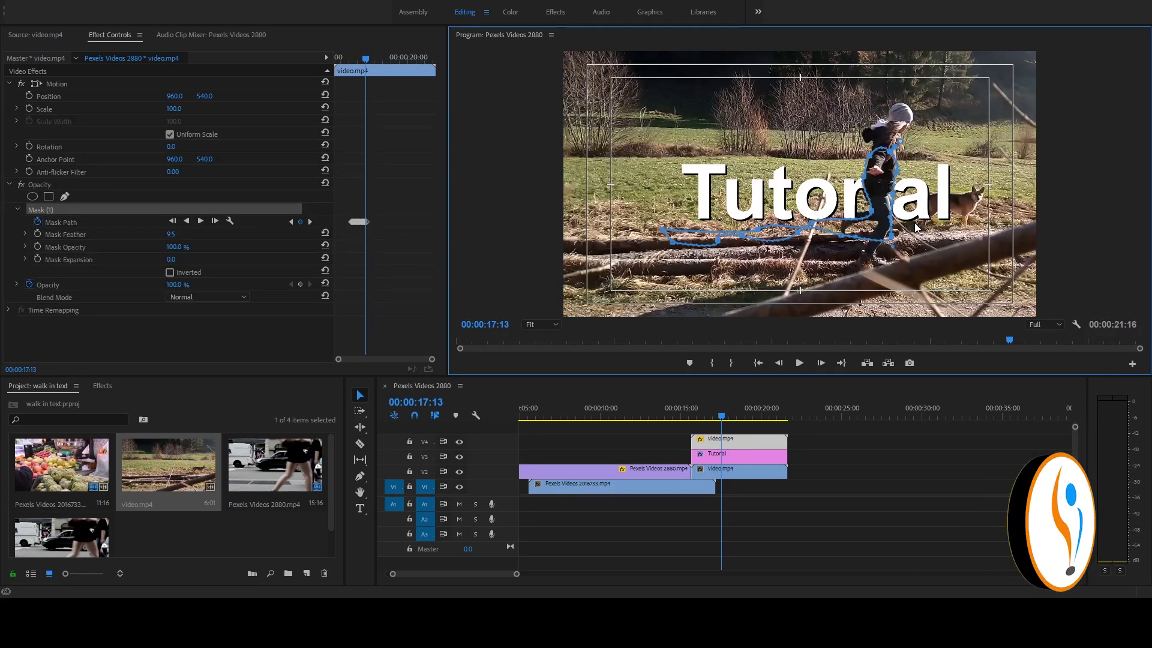
pyautogui.press('Right')
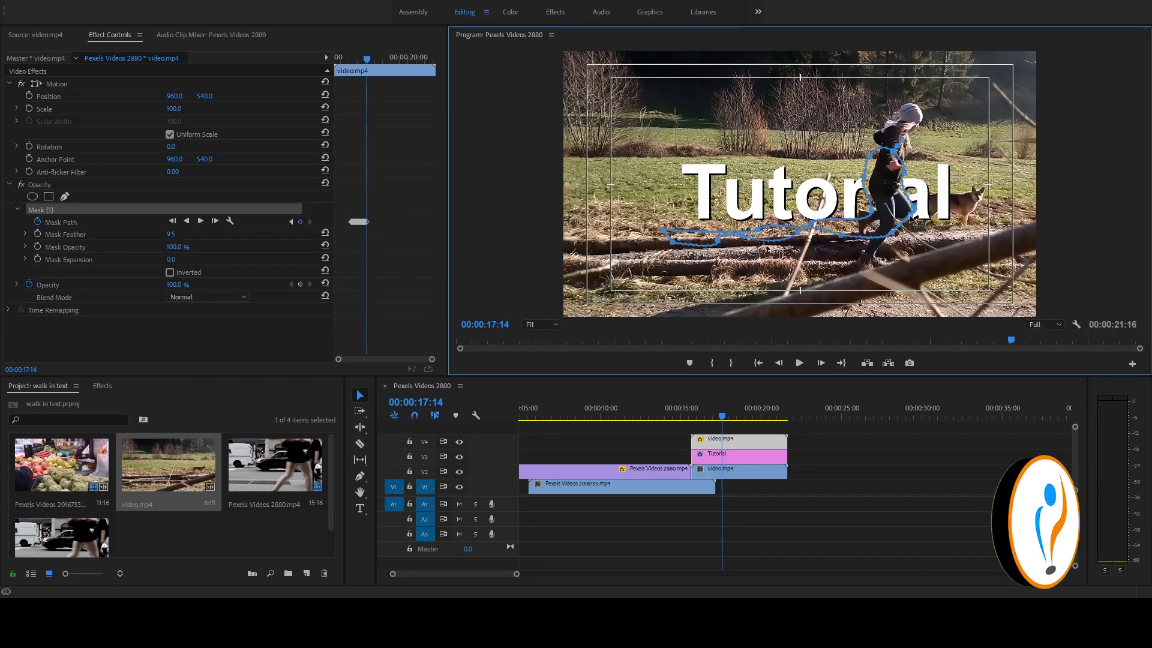
pyautogui.hotkey('ctrl', 't')
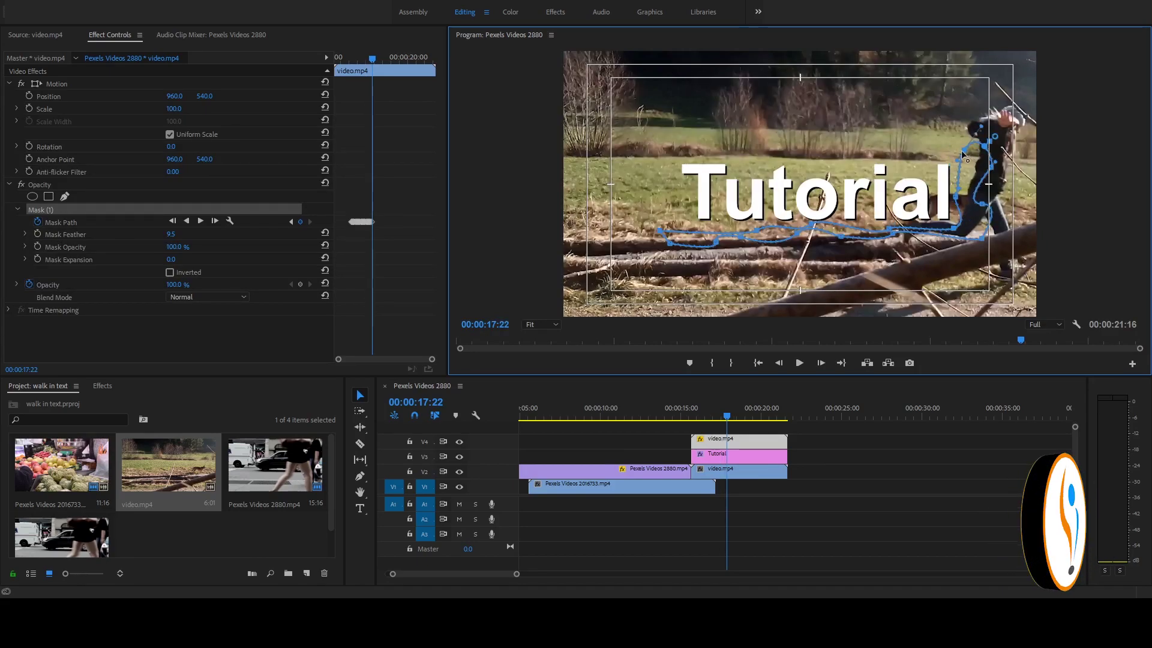
# Return to the Selection tool, jump to 16:15 with the mask outline shown, and play the shot
pyautogui.click(358, 398)
pyautogui.moveTo(720, 422)
pyautogui.mouseDown()
pyautogui.moveTo(695, 427)
pyautogui.moveTo(707, 422)
pyautogui.mouseUp()
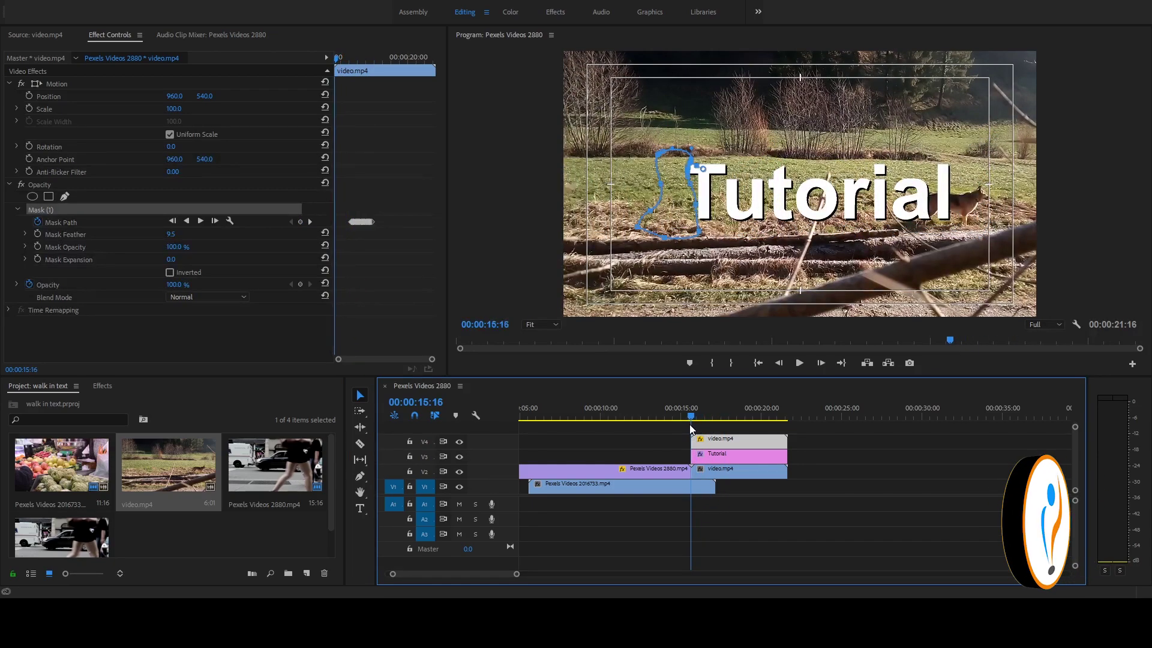
pyautogui.click(300, 198)
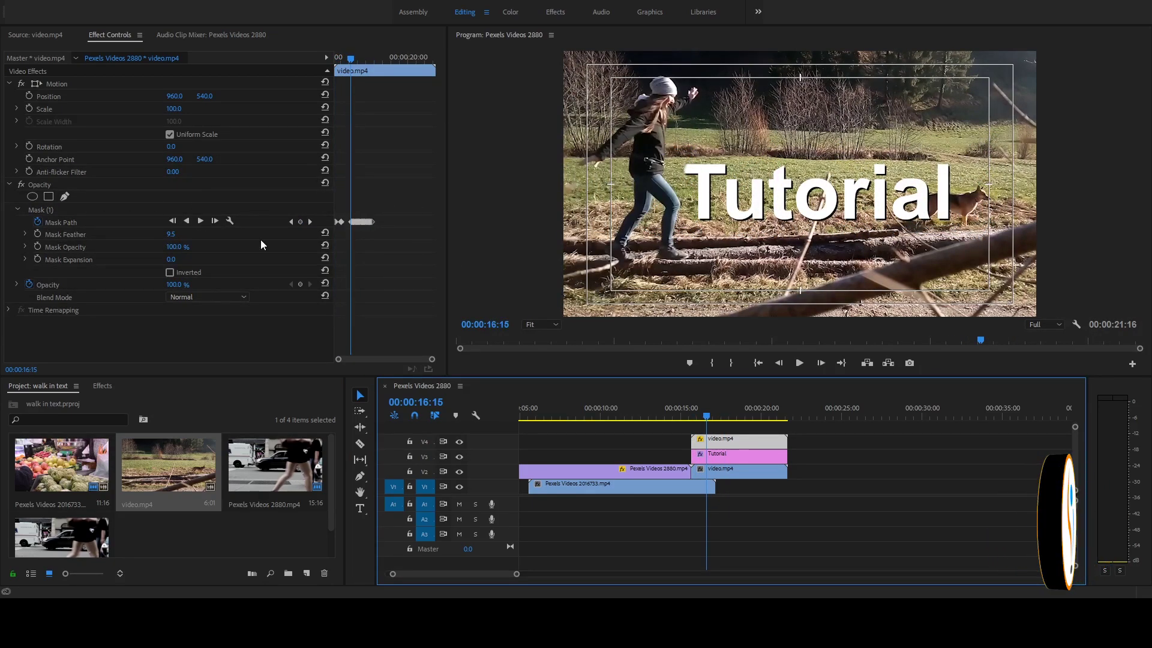
pyautogui.click(62, 222)
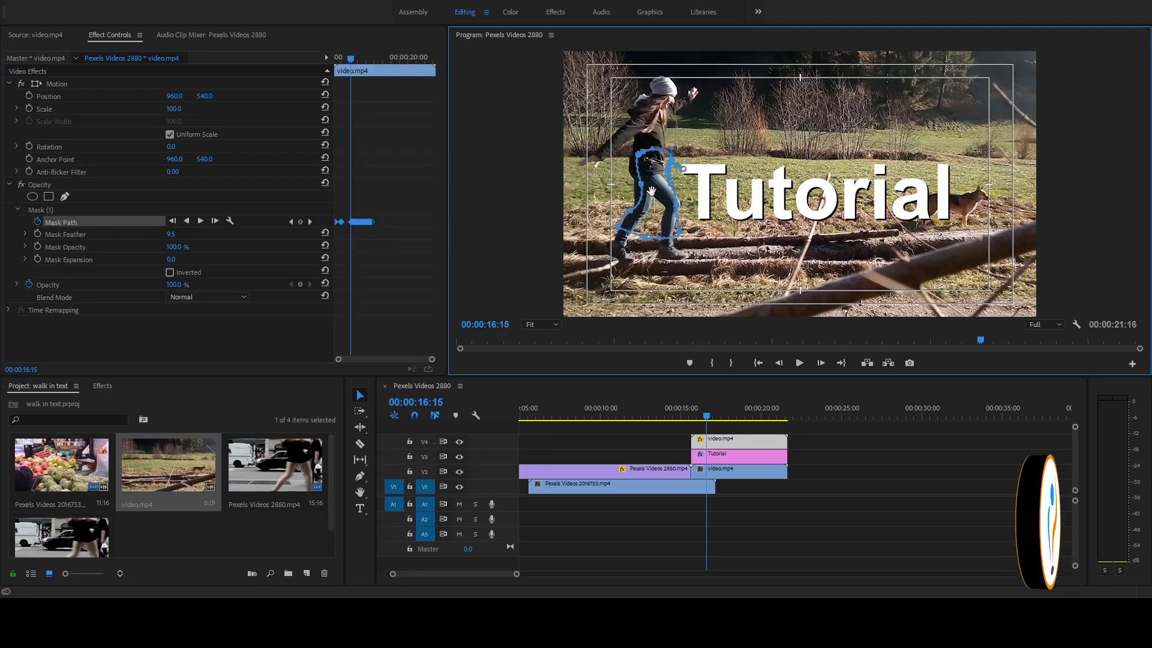
pyautogui.click(875, 493)
pyautogui.press('space')
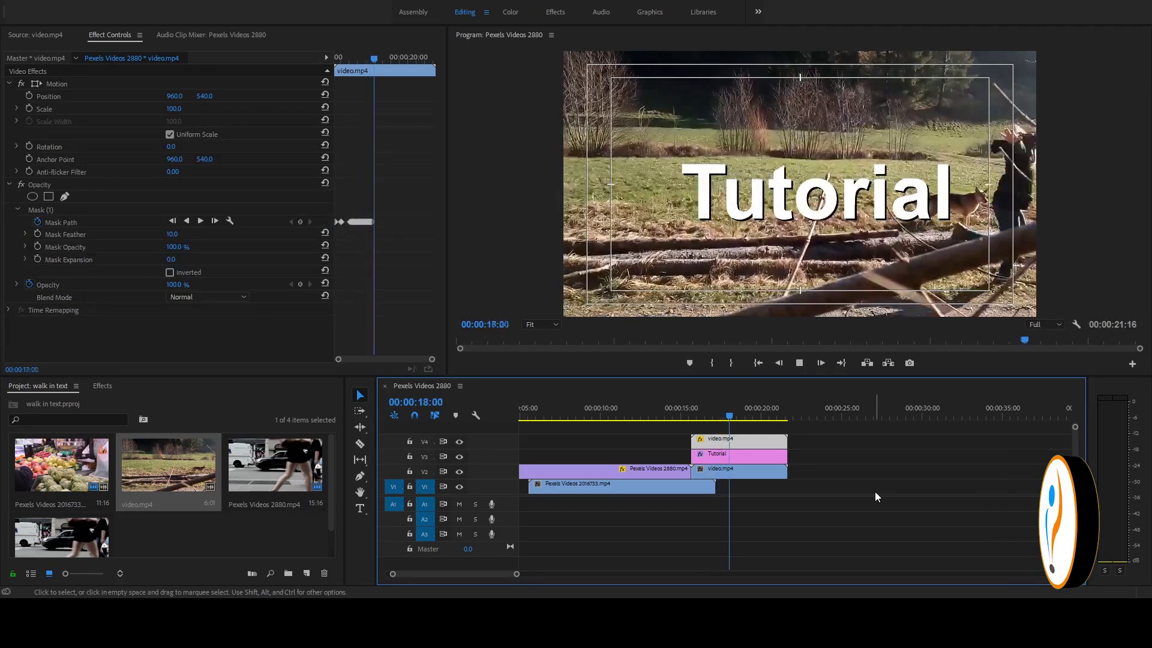
# Scrub the playhead around 17:03 to check the woman passing in front of the Tutorial title
pyautogui.moveTo(751, 418); pyautogui.dragTo(719, 423)
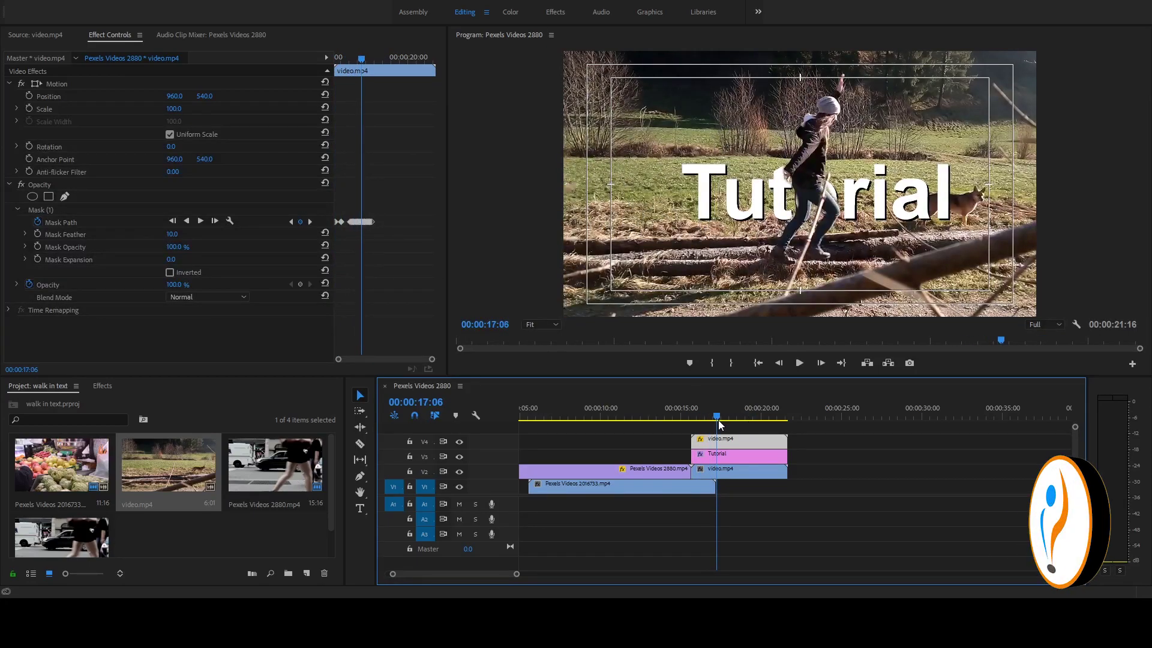
pyautogui.moveTo(718, 420)
pyautogui.mouseDown()
pyautogui.moveTo(702, 439)
pyautogui.moveTo(722, 434)
pyautogui.mouseUp()
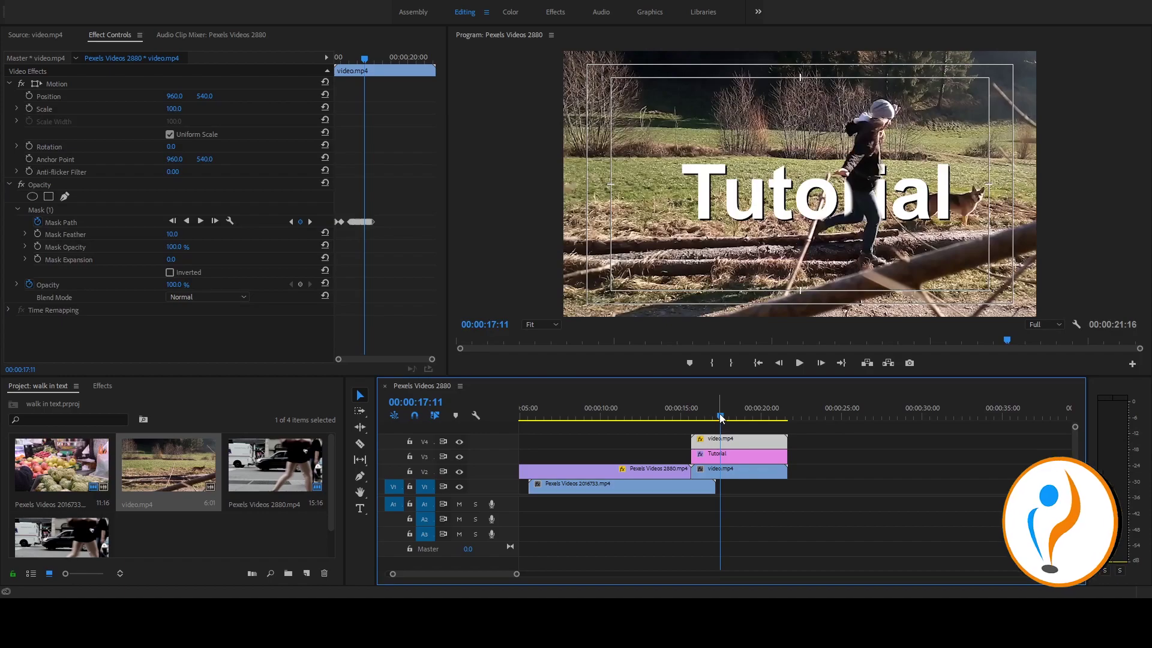
pyautogui.moveTo(720, 418)
pyautogui.mouseDown()
pyautogui.moveTo(703, 427)
pyautogui.moveTo(731, 426)
pyautogui.mouseUp()
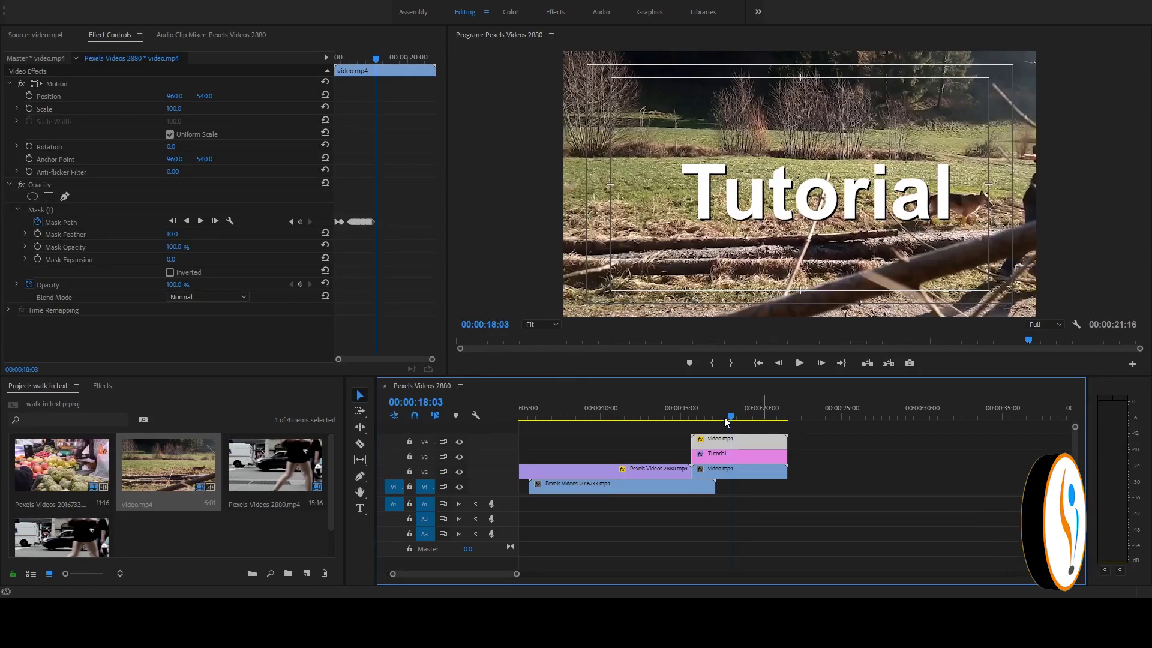
pyautogui.moveTo(725, 416); pyautogui.dragTo(746, 444)
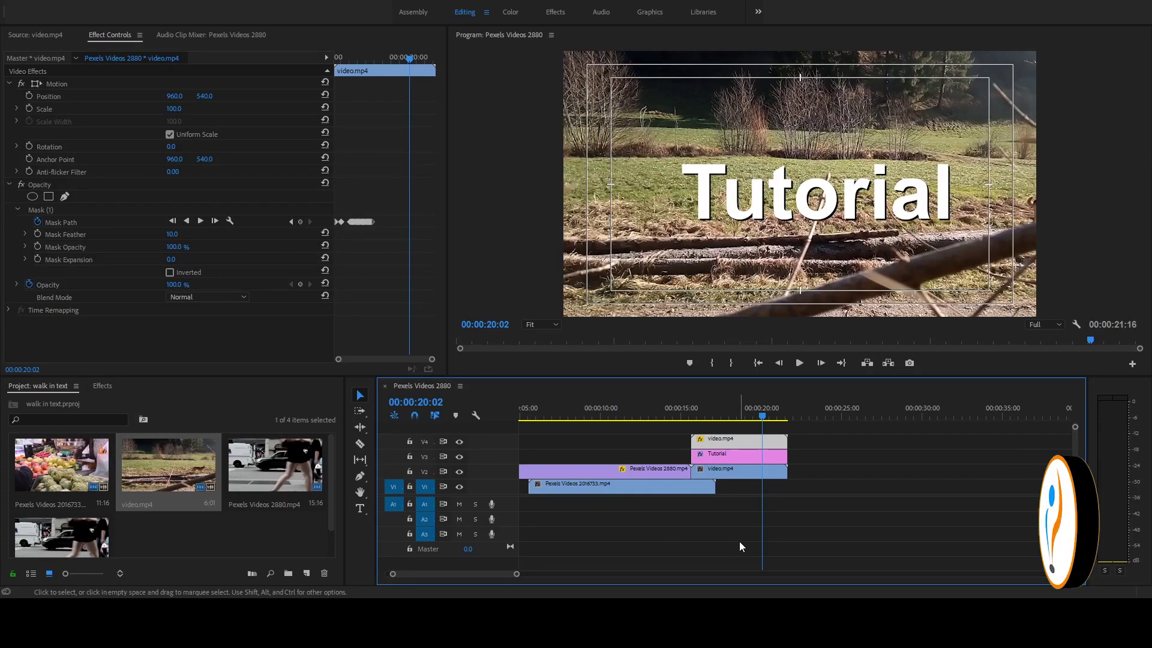
pyautogui.moveTo(763, 418); pyautogui.dragTo(703, 430)
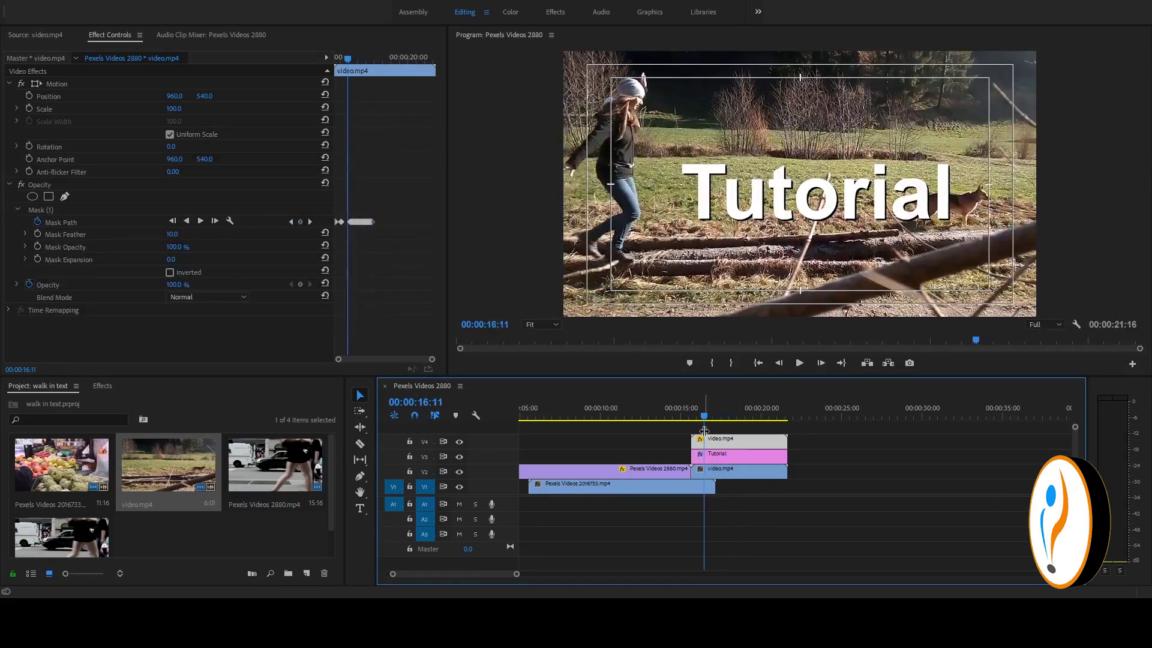